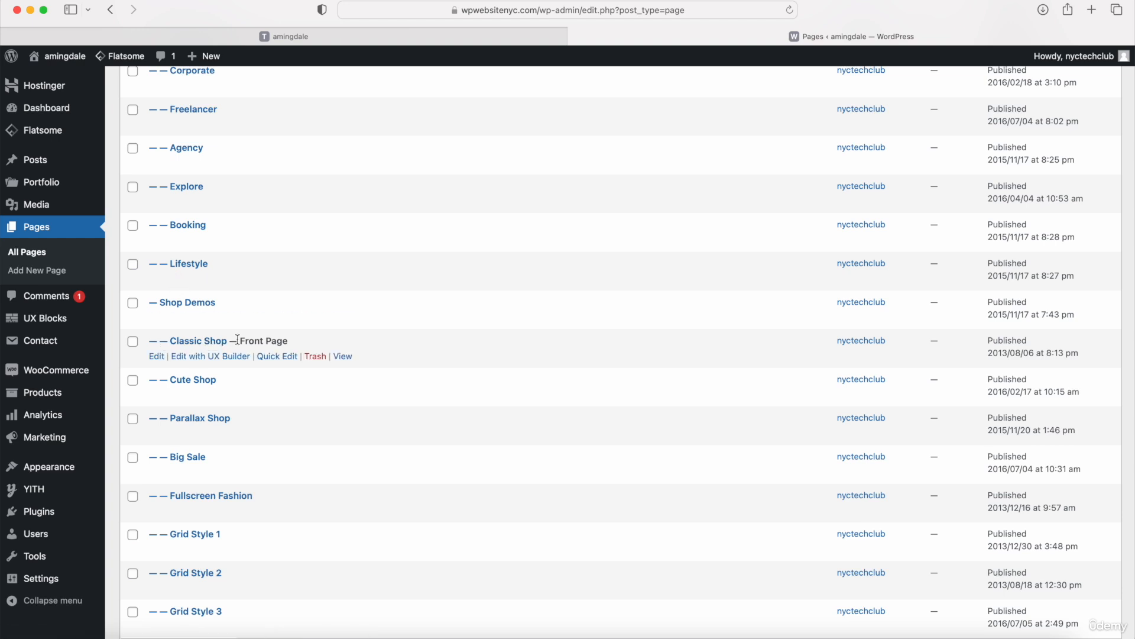
# Open the Classic Shop front page for editing, dismiss the block editor welcome guide and retitle the page "Home"
pyautogui.moveTo(239, 338); pyautogui.dragTo(289, 339)
pyautogui.click(156, 356)
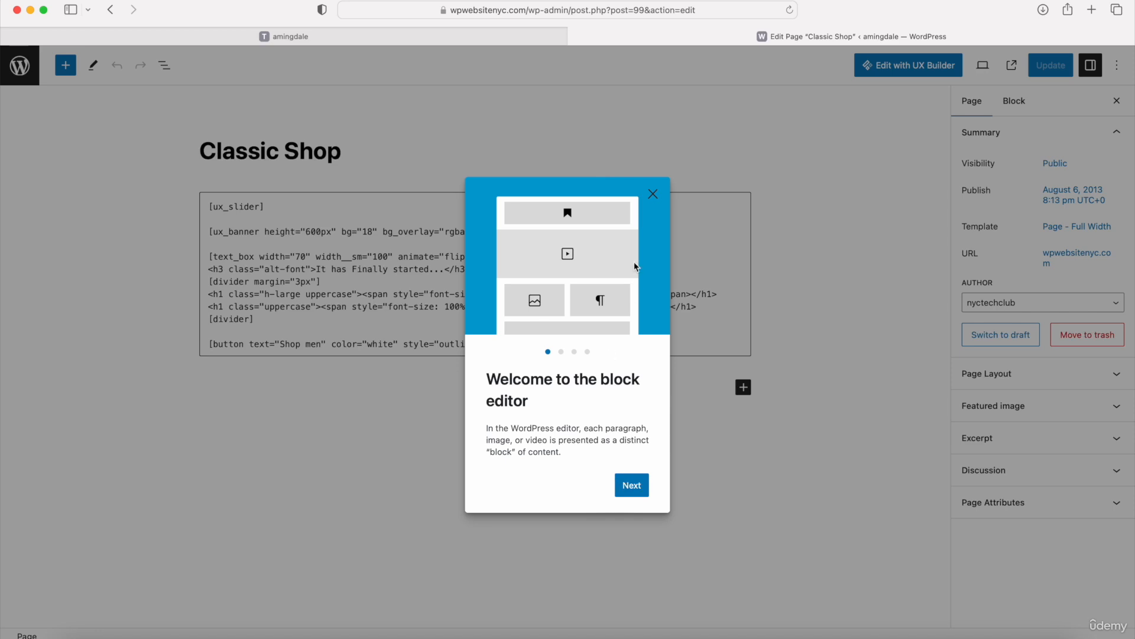
pyautogui.click(653, 194)
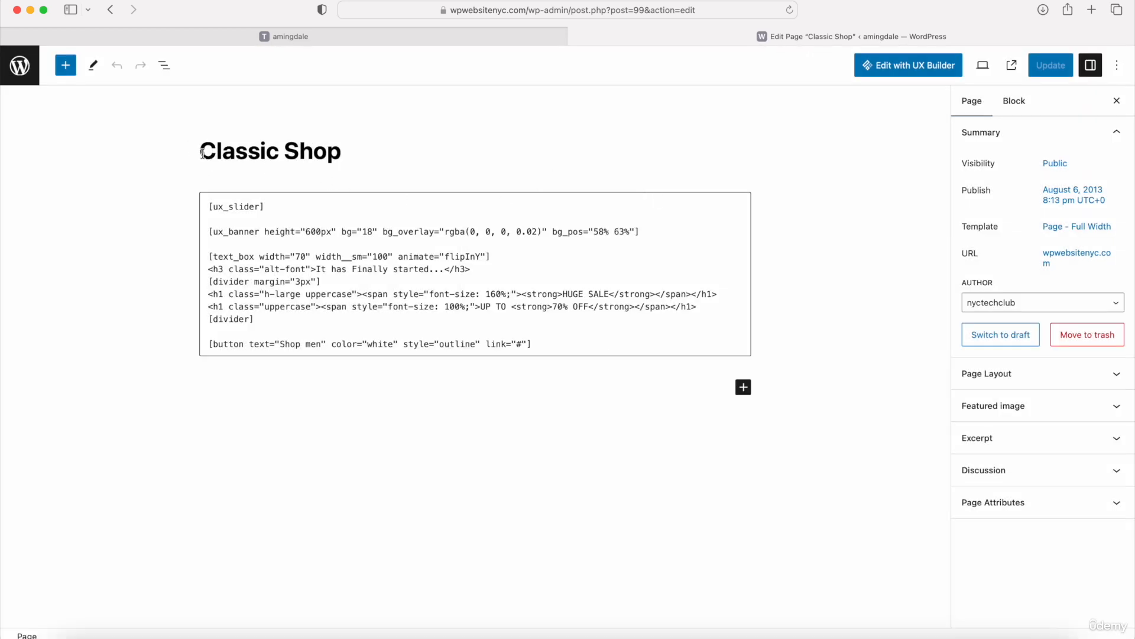
pyautogui.moveTo(201, 151); pyautogui.dragTo(350, 144)
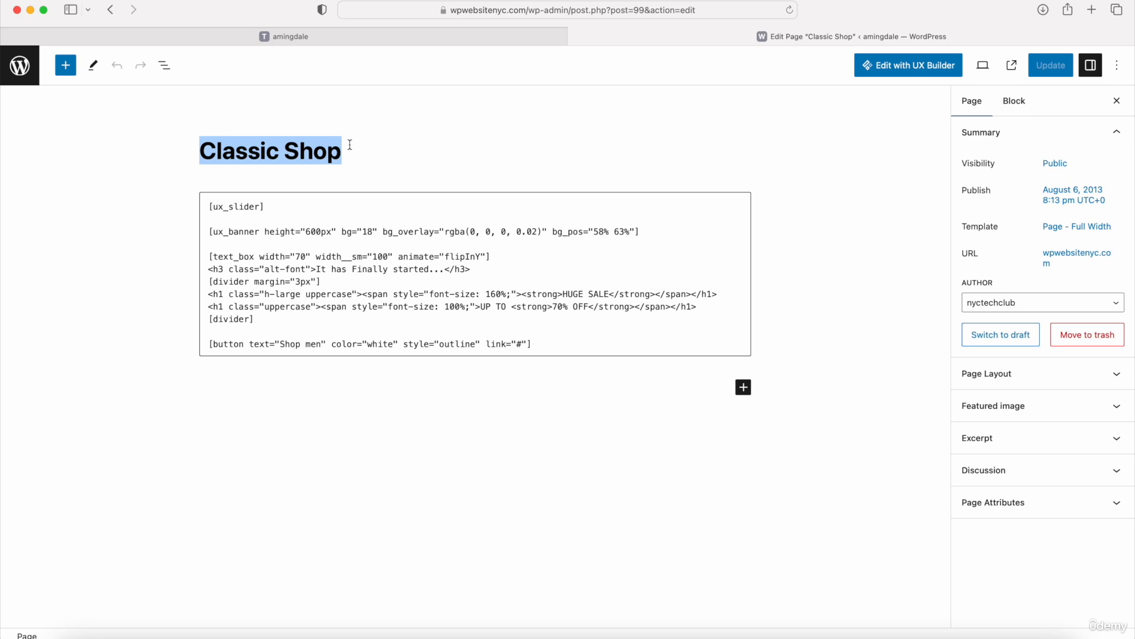
pyautogui.write('Home')
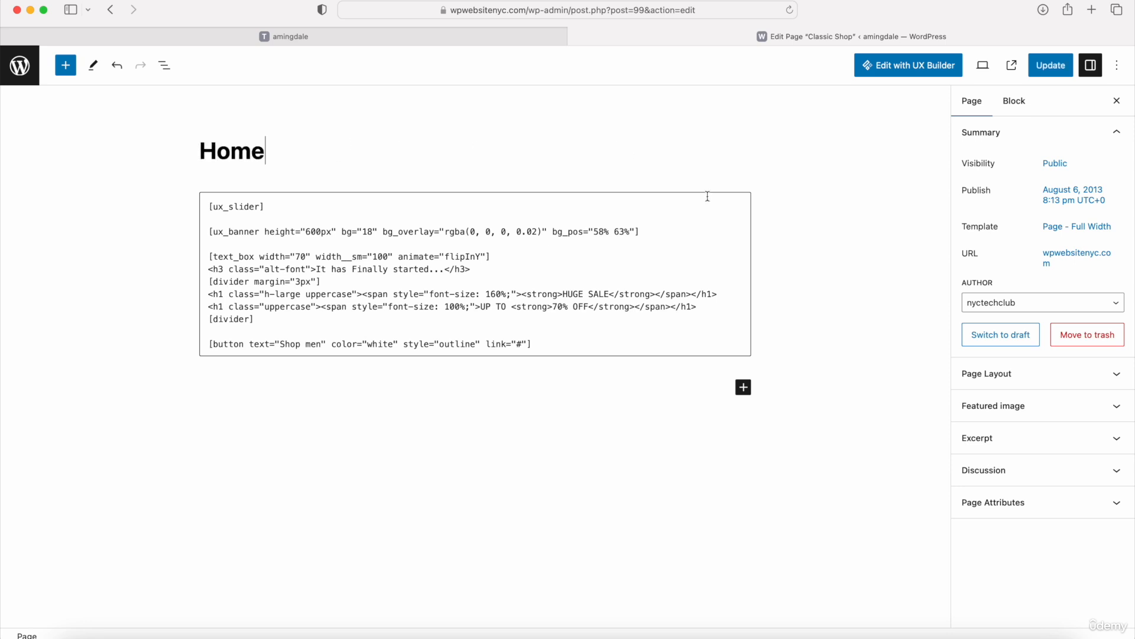
# Remove the Shop Demos parent from the page attributes and set the page order to 0
pyautogui.click(982, 503)
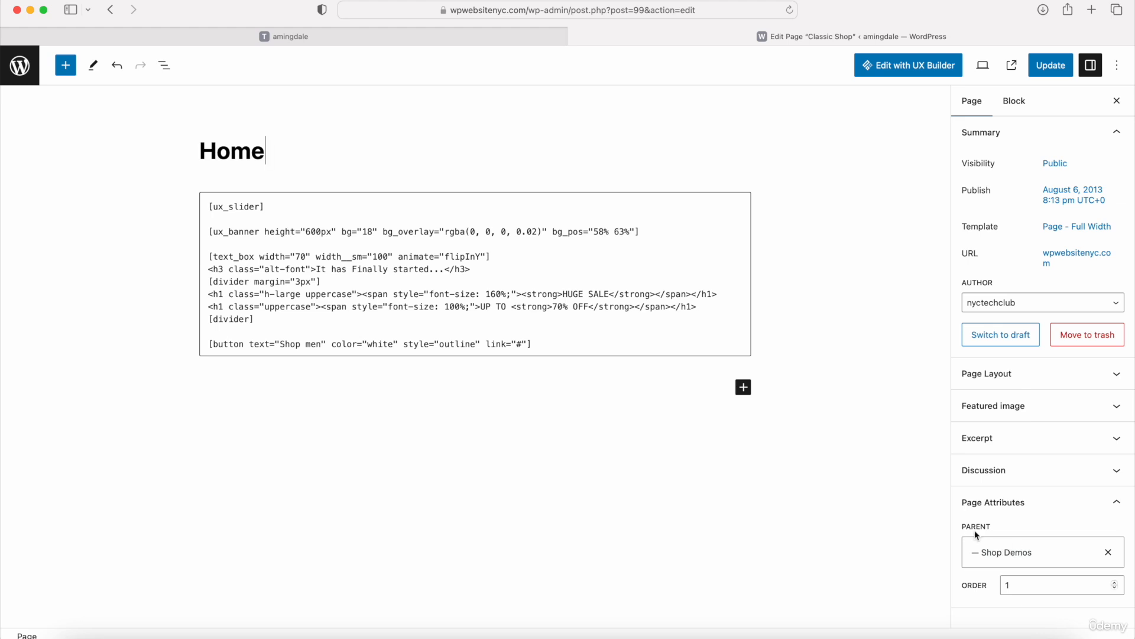
pyautogui.click(1110, 552)
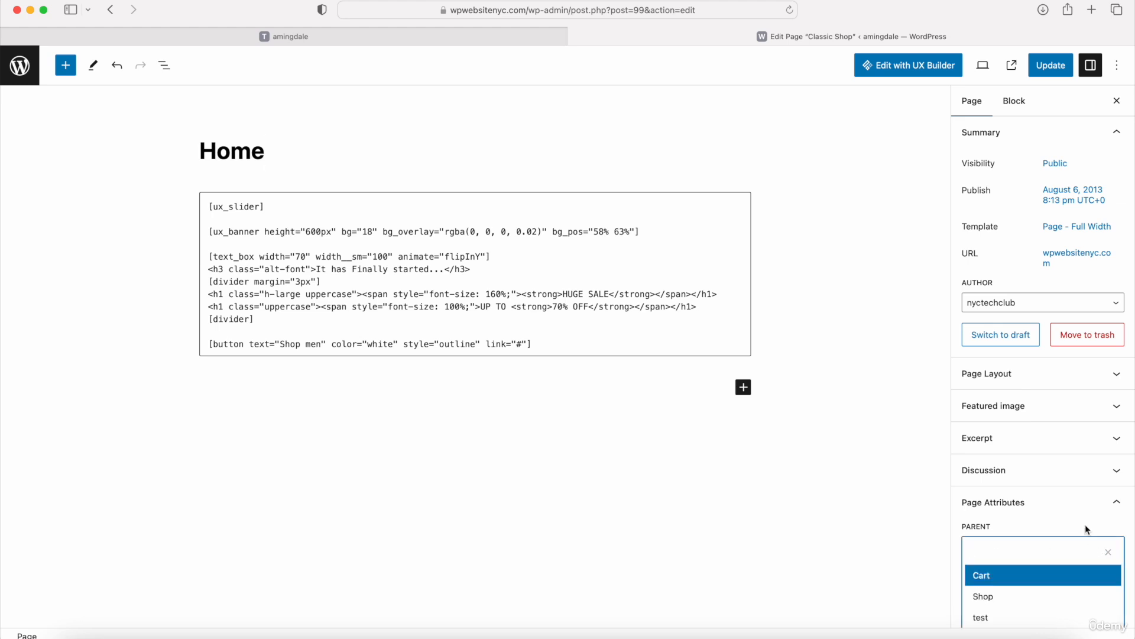
pyautogui.click(901, 532)
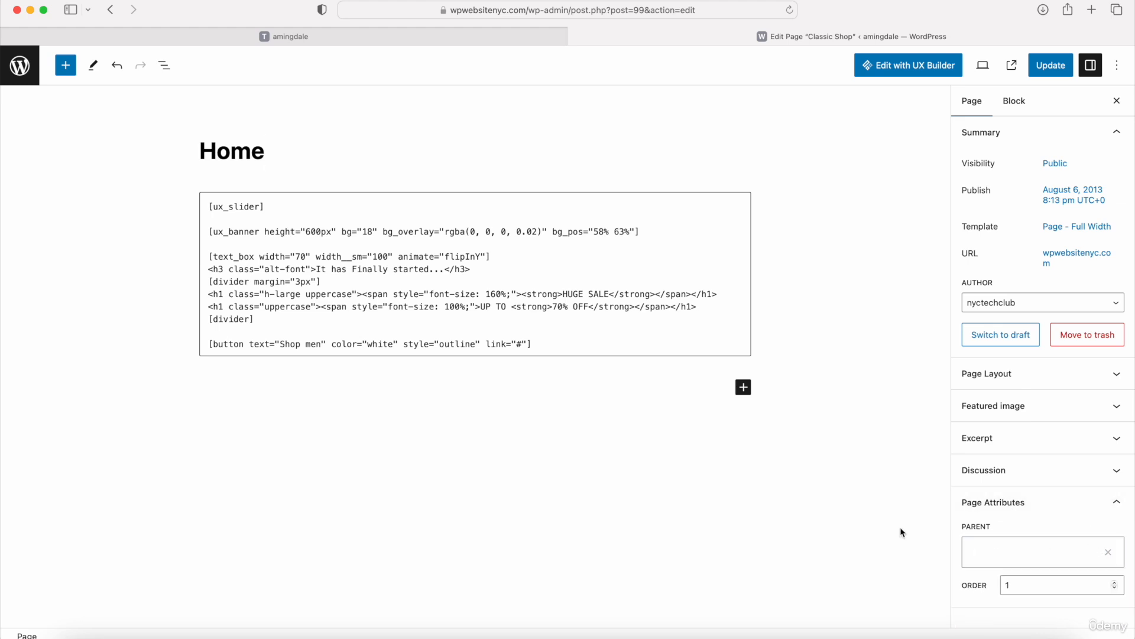
pyautogui.click(1115, 588)
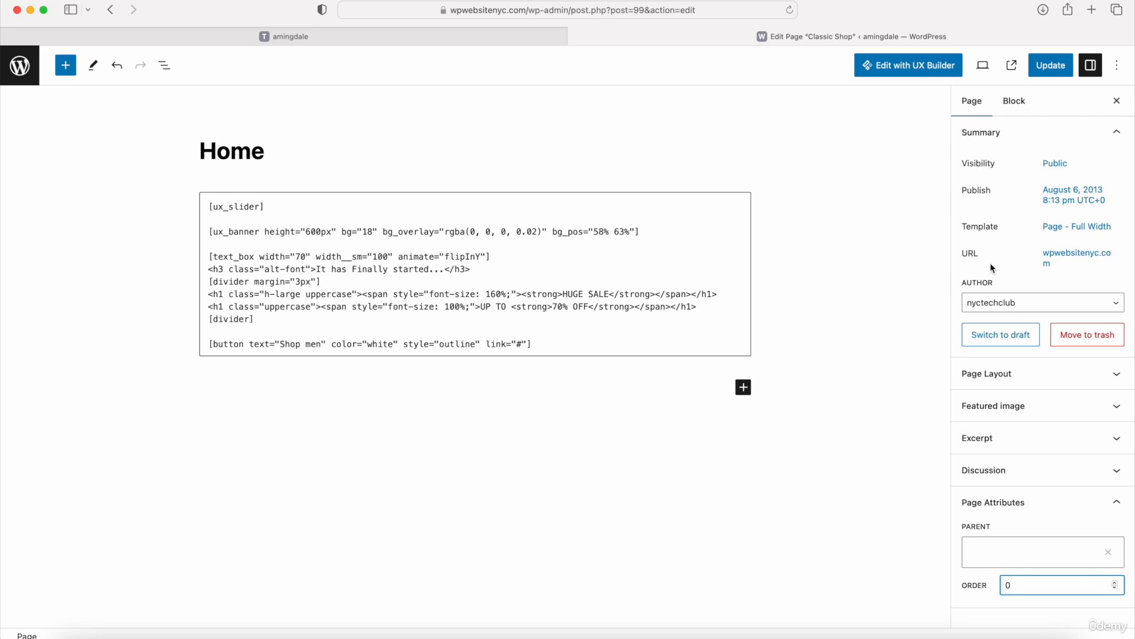
# Keep the page template as "Page - Full Width" and update the page
pyautogui.click(1053, 232)
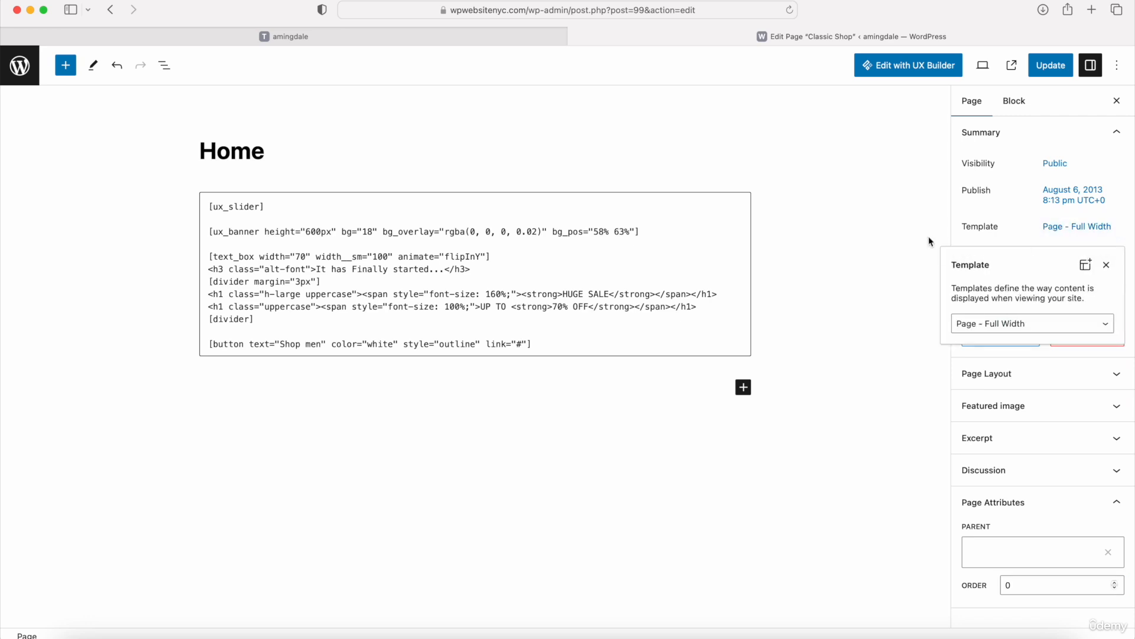
pyautogui.click(975, 323)
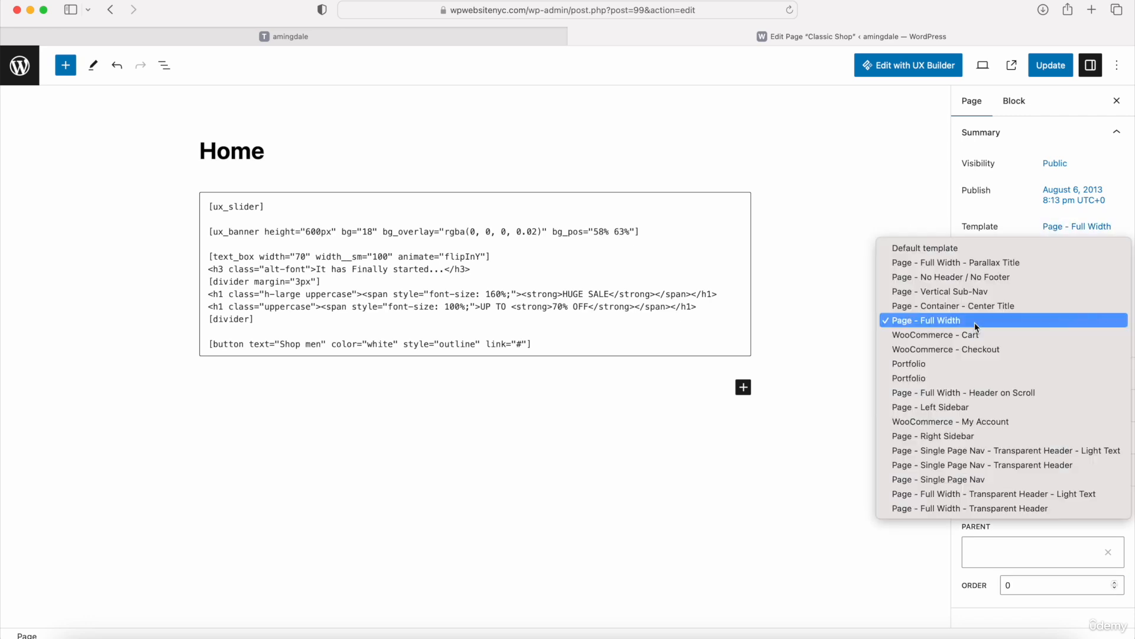
pyautogui.click(927, 323)
pyautogui.click(925, 303)
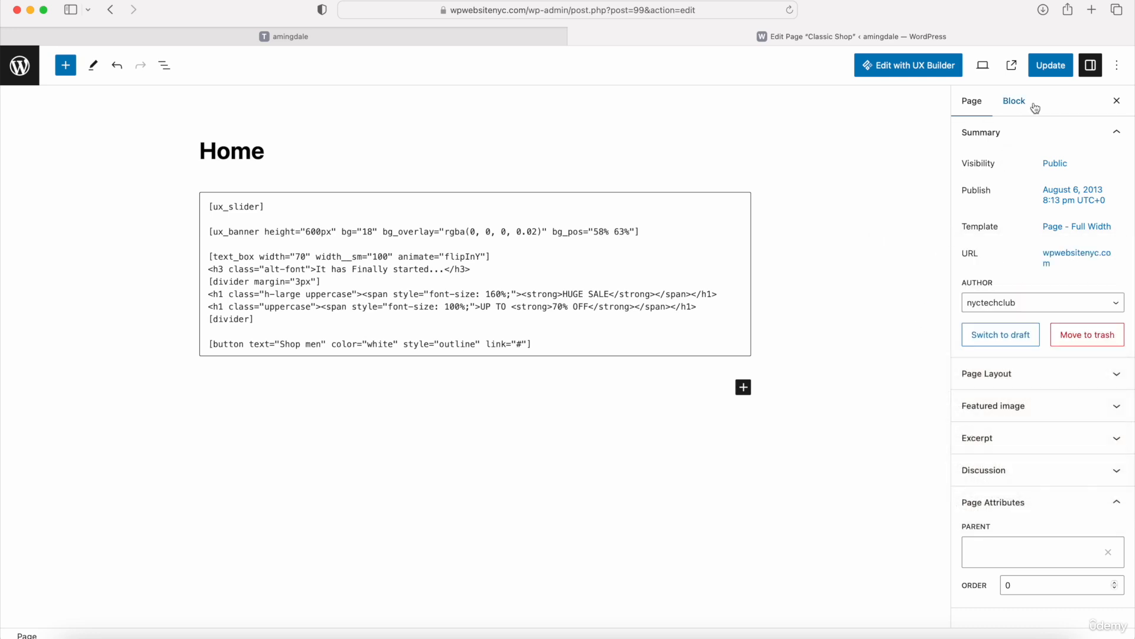
pyautogui.click(1051, 66)
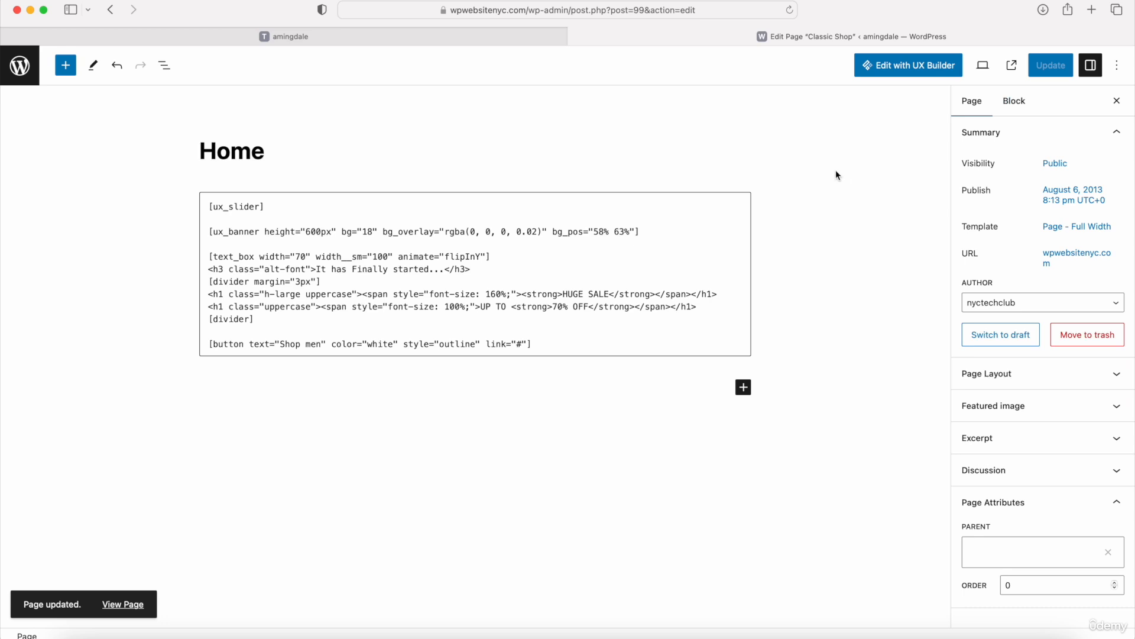
# Open the Home page in UX Builder and select its slider, row and weekly featured products title in turn
pyautogui.click(894, 70)
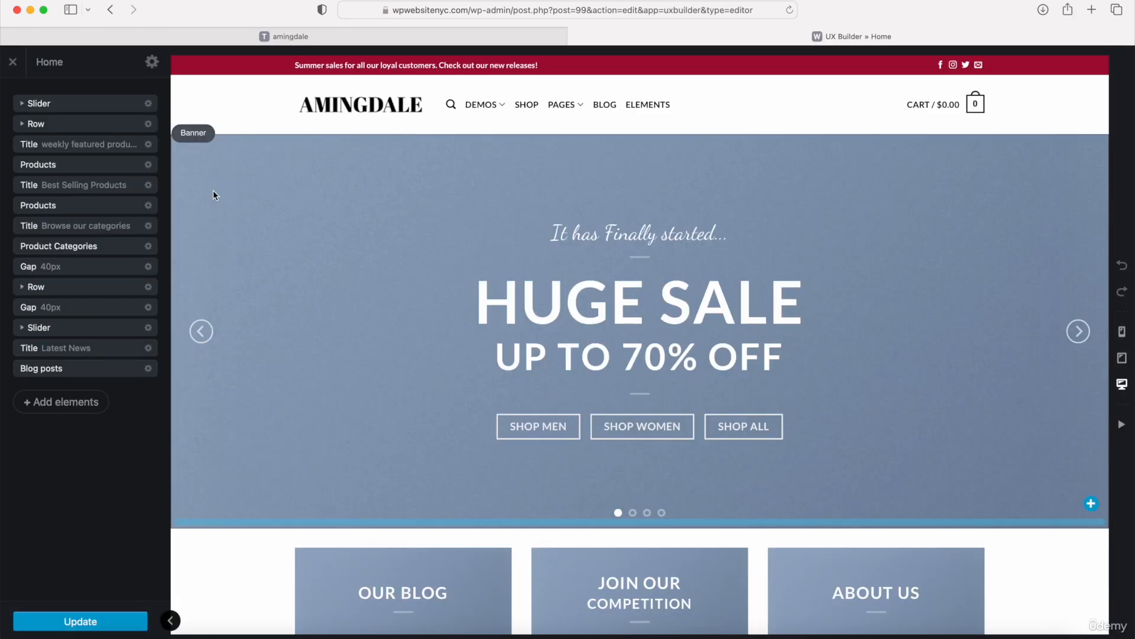
pyautogui.click(59, 112)
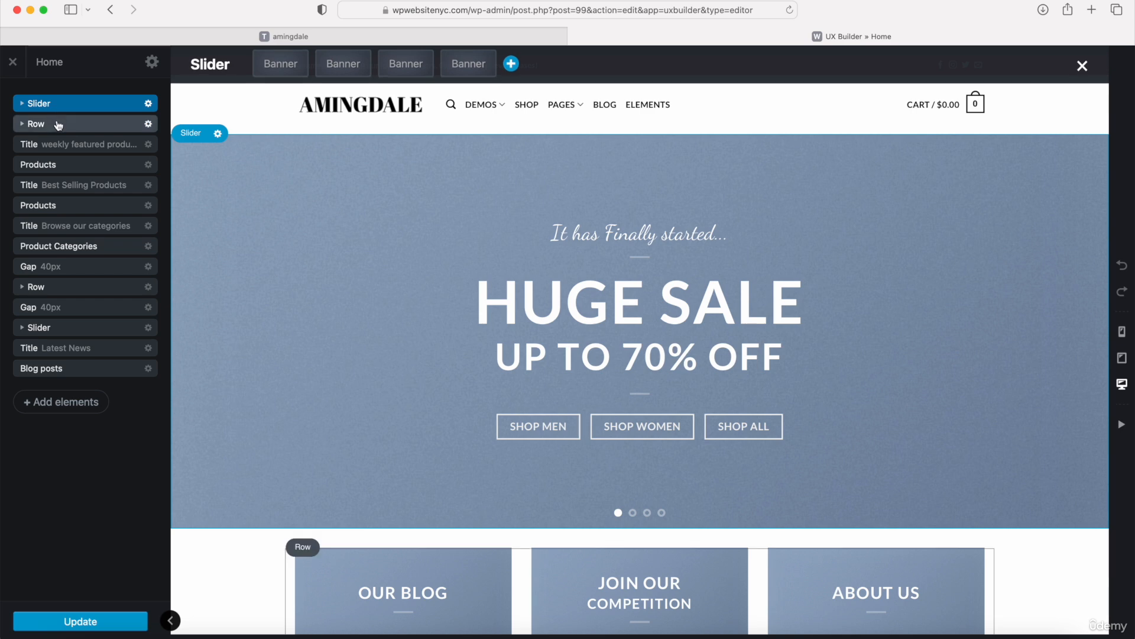
pyautogui.click(58, 125)
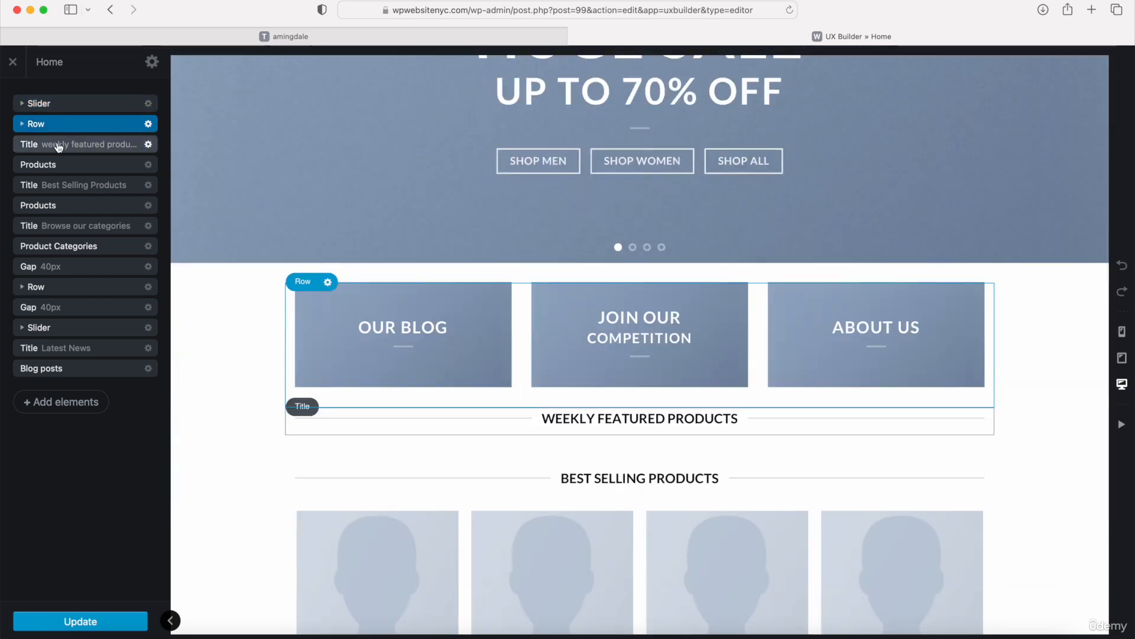
pyautogui.click(58, 146)
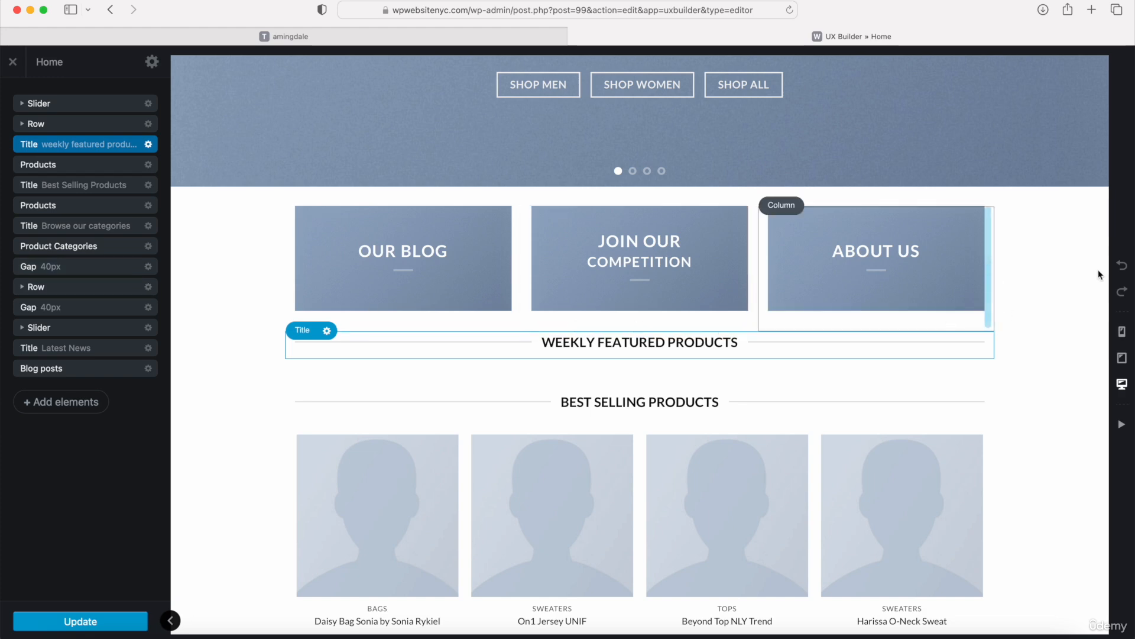
# Preview the page in mobile, tablet and desktop views and play its animations
pyautogui.click(1121, 333)
pyautogui.click(1122, 359)
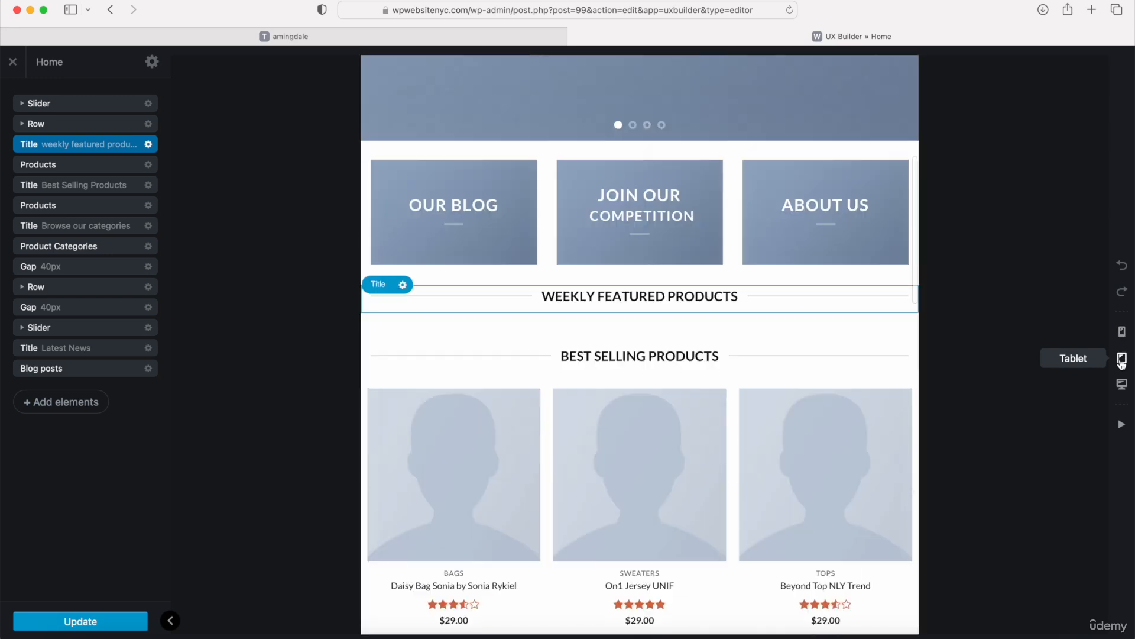
pyautogui.click(1122, 384)
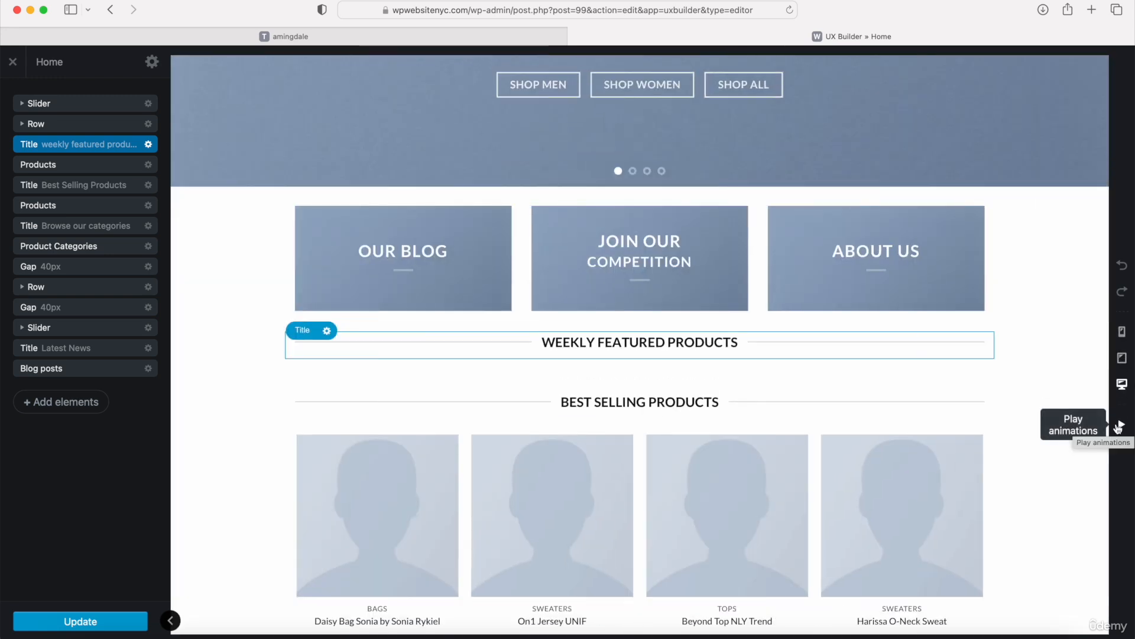
pyautogui.click(1119, 426)
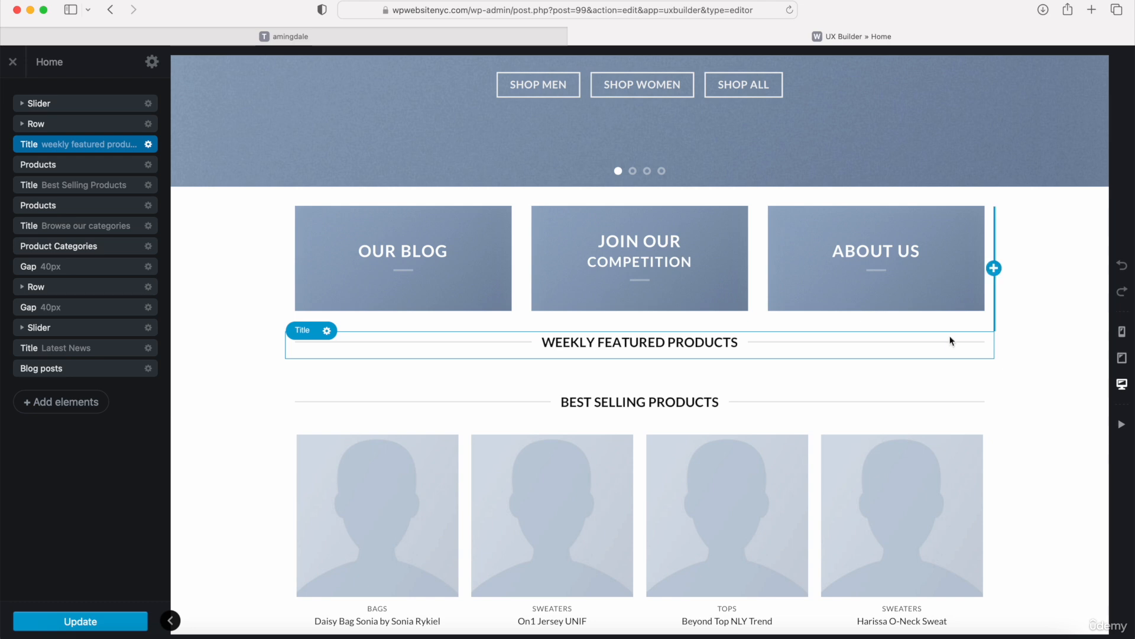
# Hide and restore the builder sidebar, and browse backwards through the banners of the page's first slider
pyautogui.click(170, 620)
pyautogui.click(21, 621)
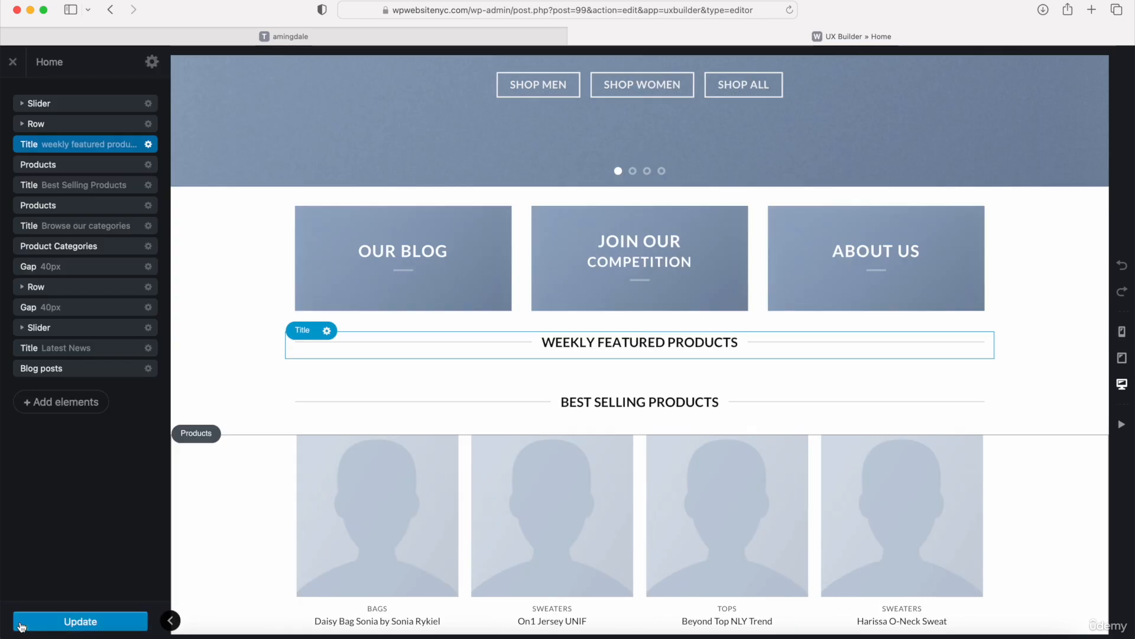
pyautogui.scroll(6, 192, 427)
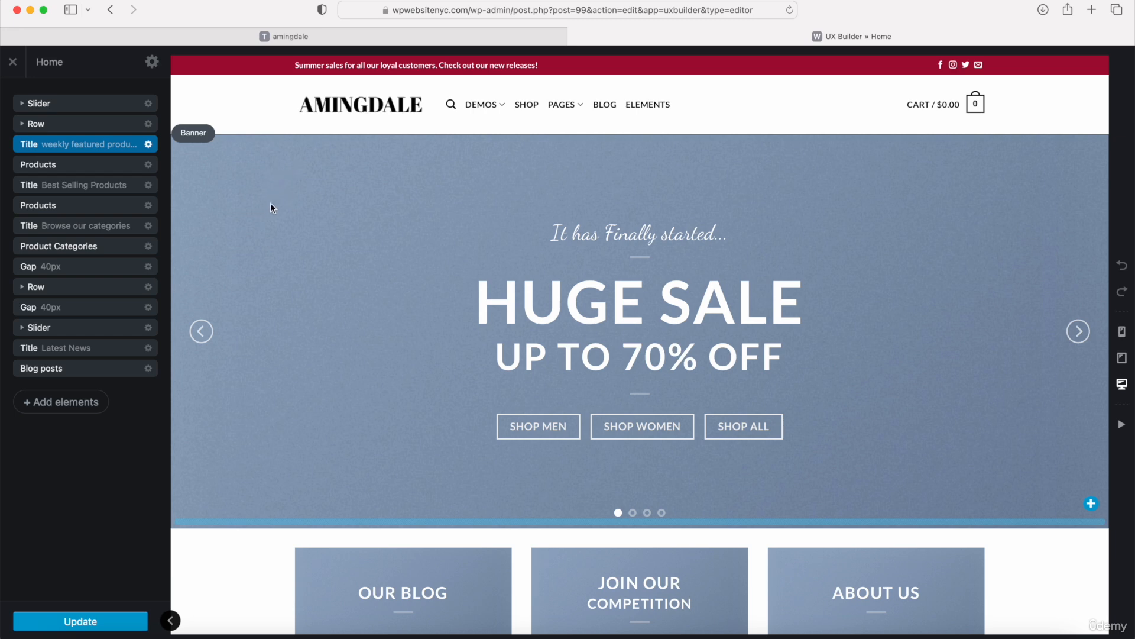
pyautogui.click(201, 331)
pyautogui.click(201, 331)
pyautogui.click(201, 331)
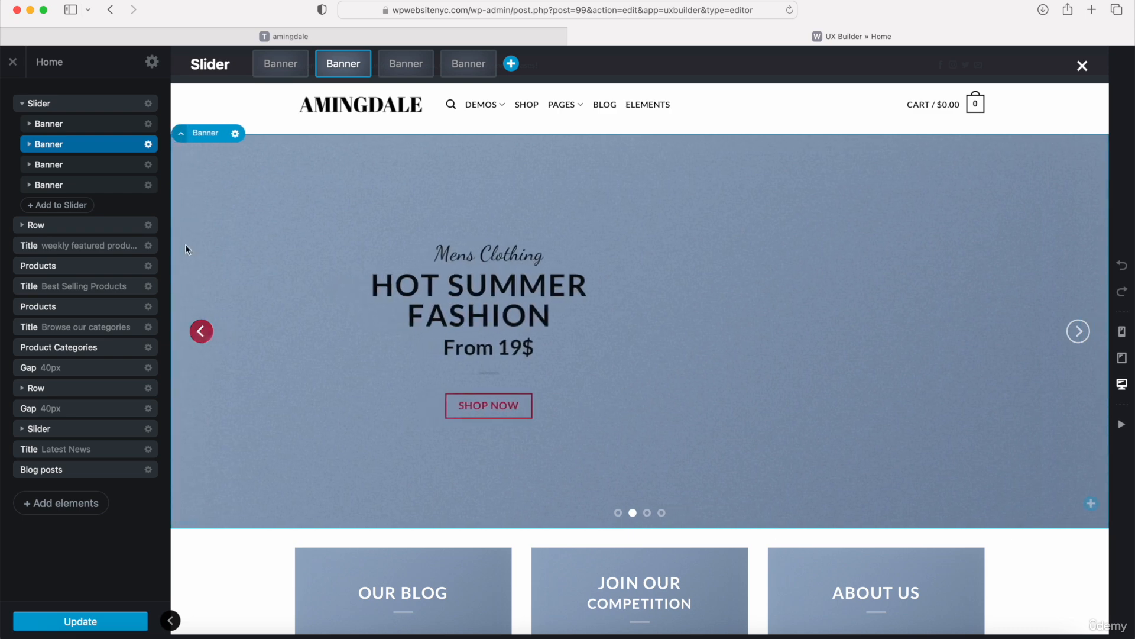
# Collapse and re-expand the first slider in the element tree, and expand its first banner
pyautogui.click(24, 106)
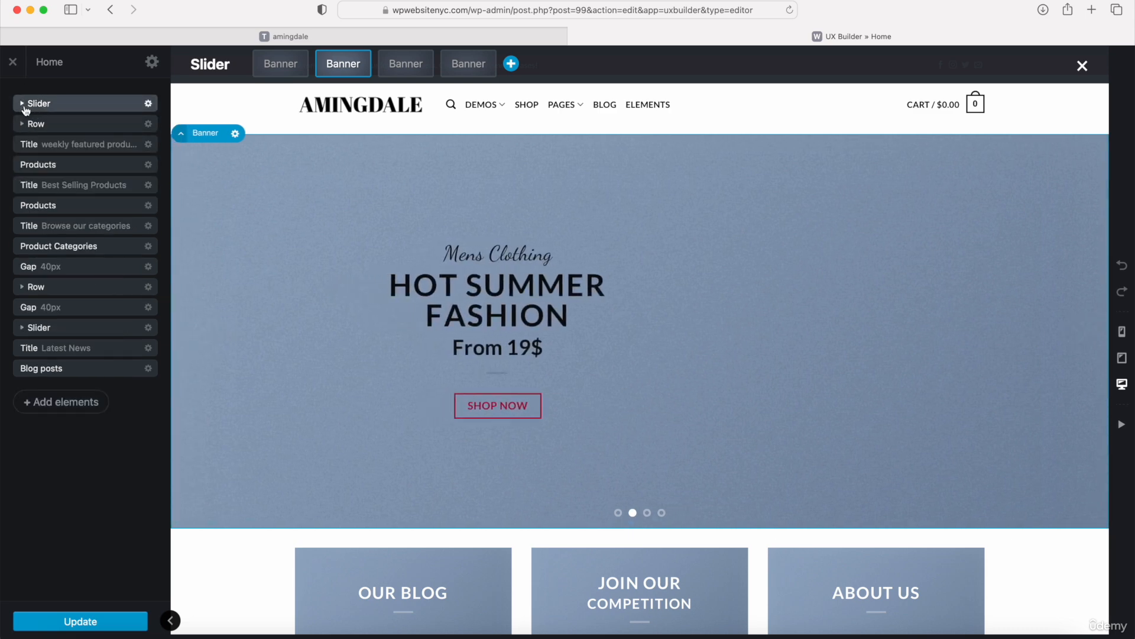
pyautogui.click(24, 106)
pyautogui.click(29, 123)
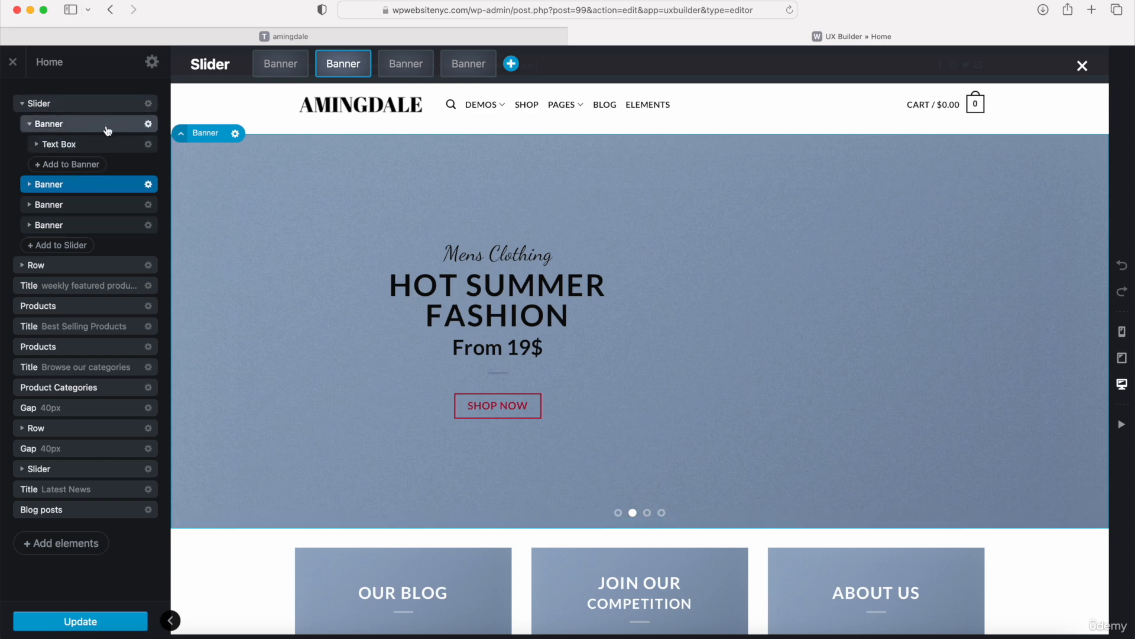
# Open the first slider's options and set its navigation arrow style to Simple
pyautogui.moveTo(187, 286)
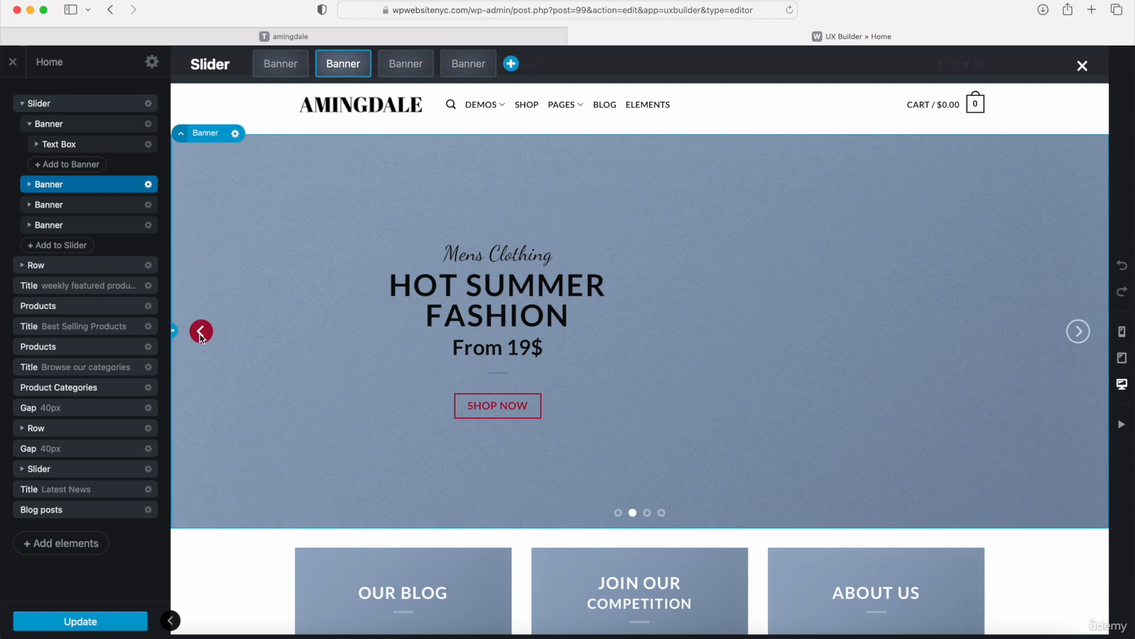
pyautogui.click(148, 104)
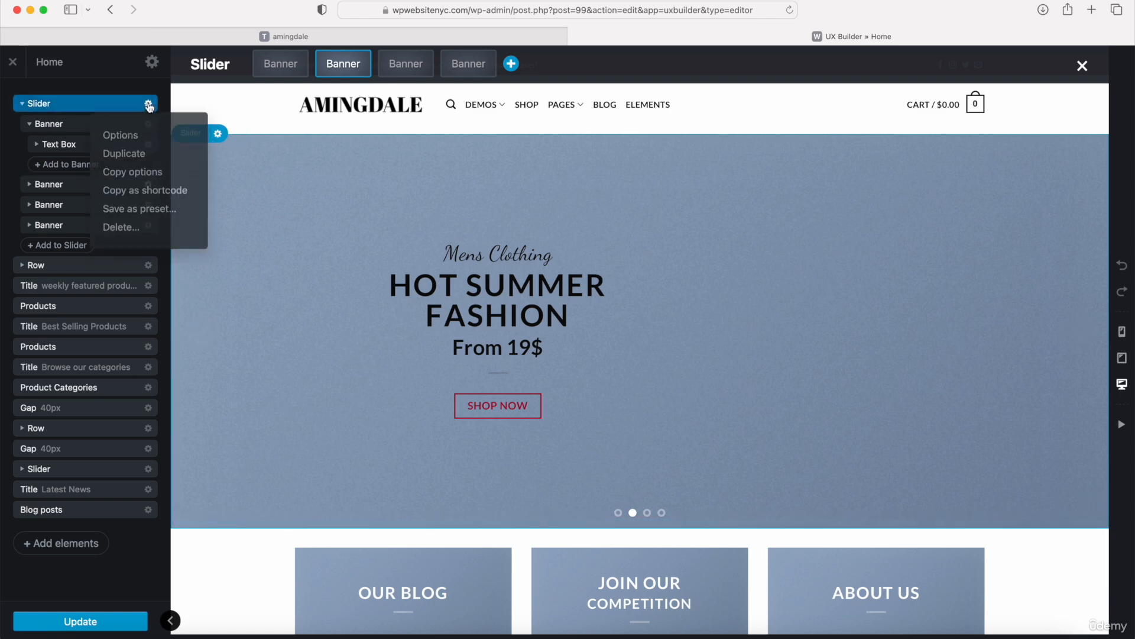
pyautogui.click(124, 138)
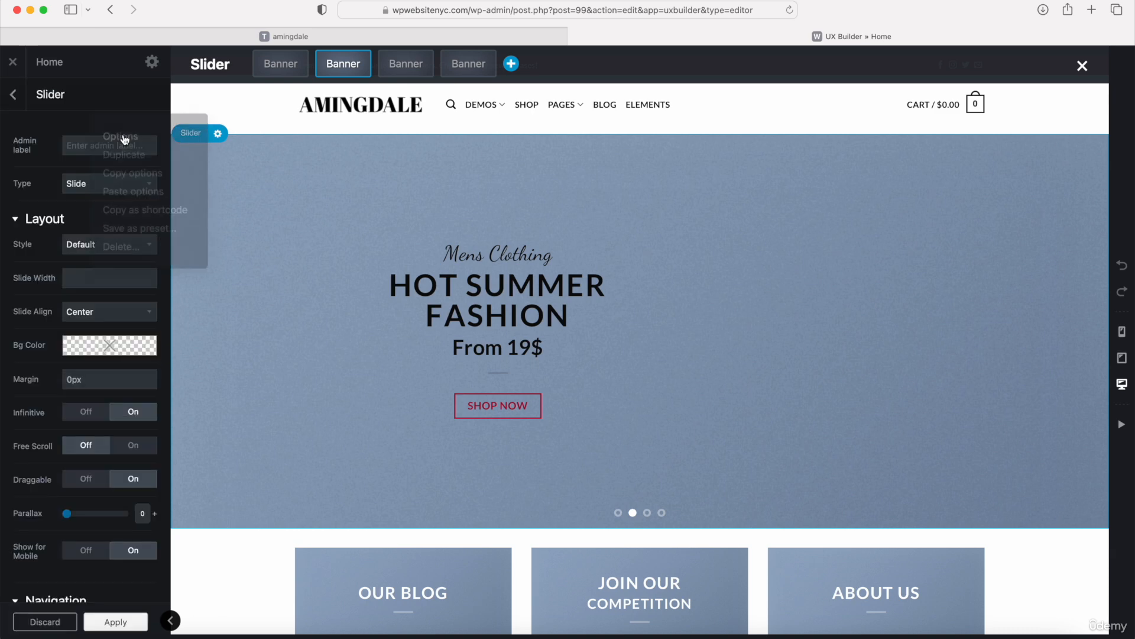
pyautogui.scroll(-10, 98, 334)
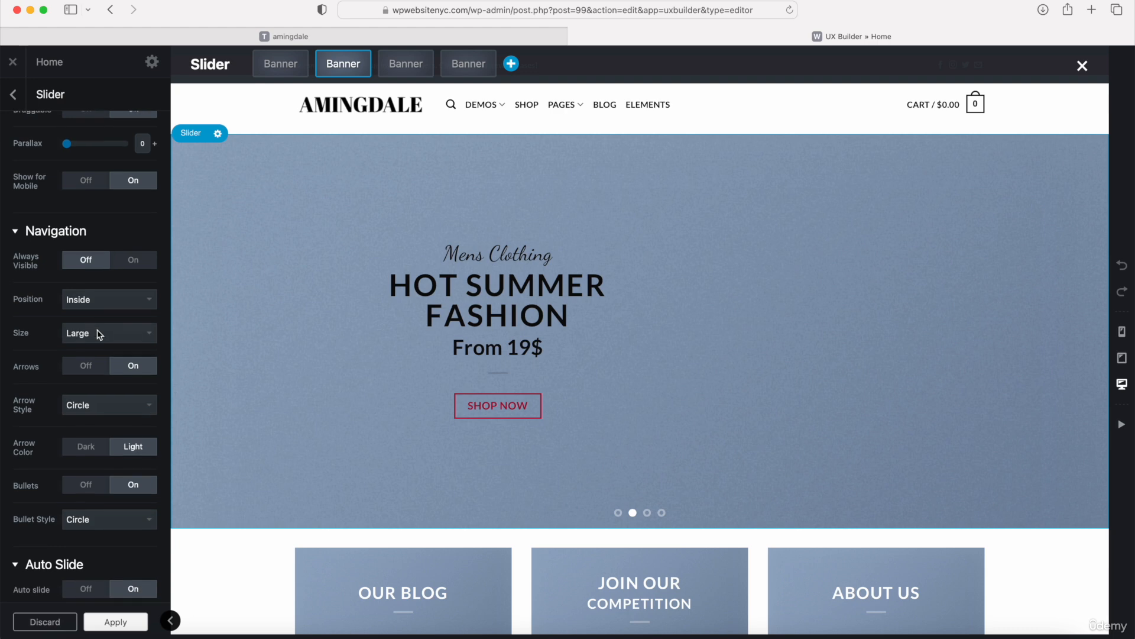
pyautogui.click(76, 407)
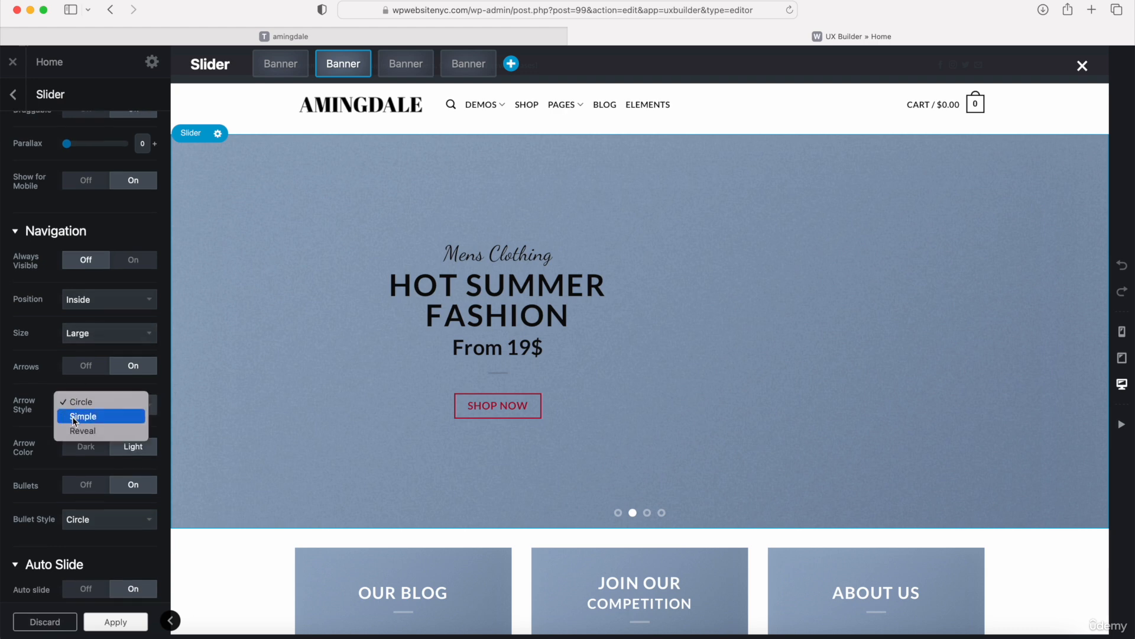
pyautogui.click(75, 417)
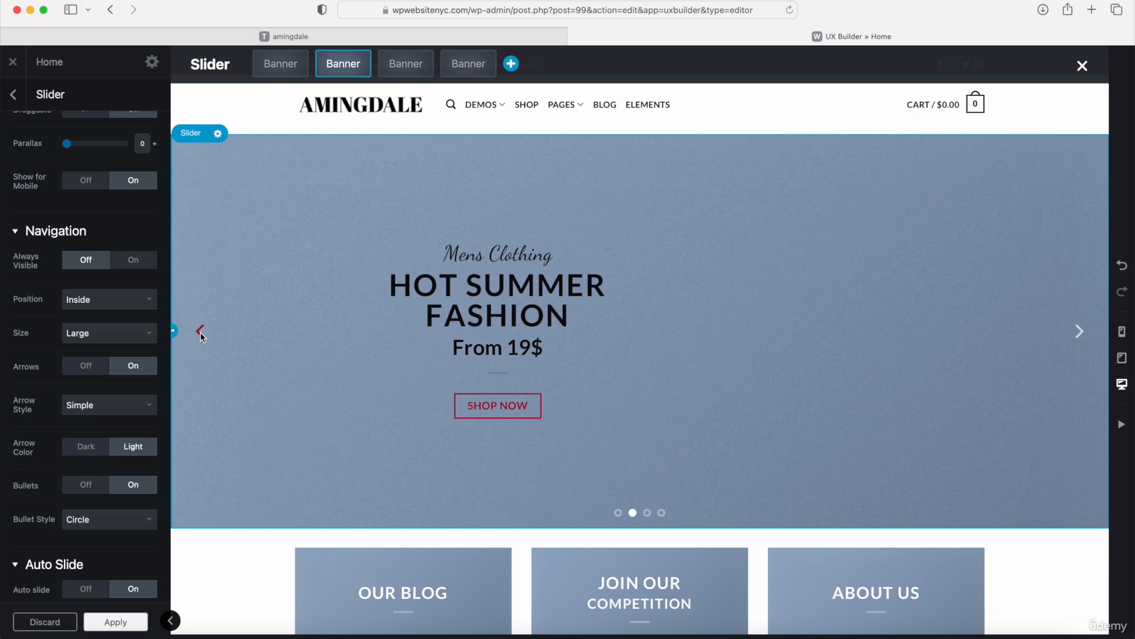
# Leave the auto-slide timer at 6000 ms, apply the slider options and update the page
pyautogui.scroll(-5, 83, 437)
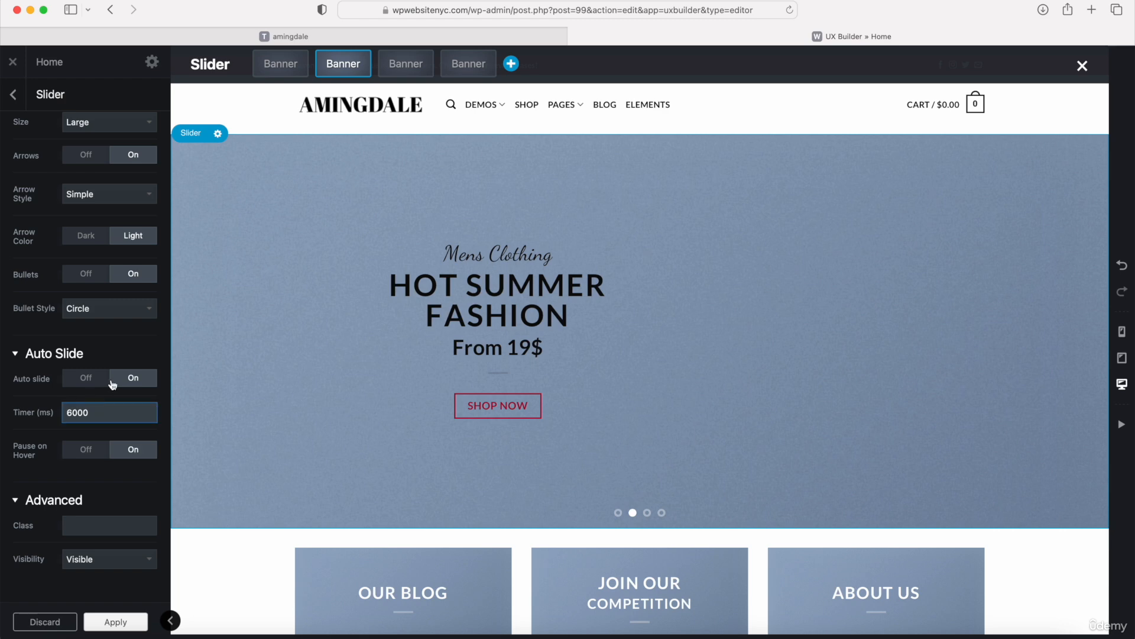
pyautogui.click(95, 413)
pyautogui.click(83, 411)
pyautogui.click(109, 622)
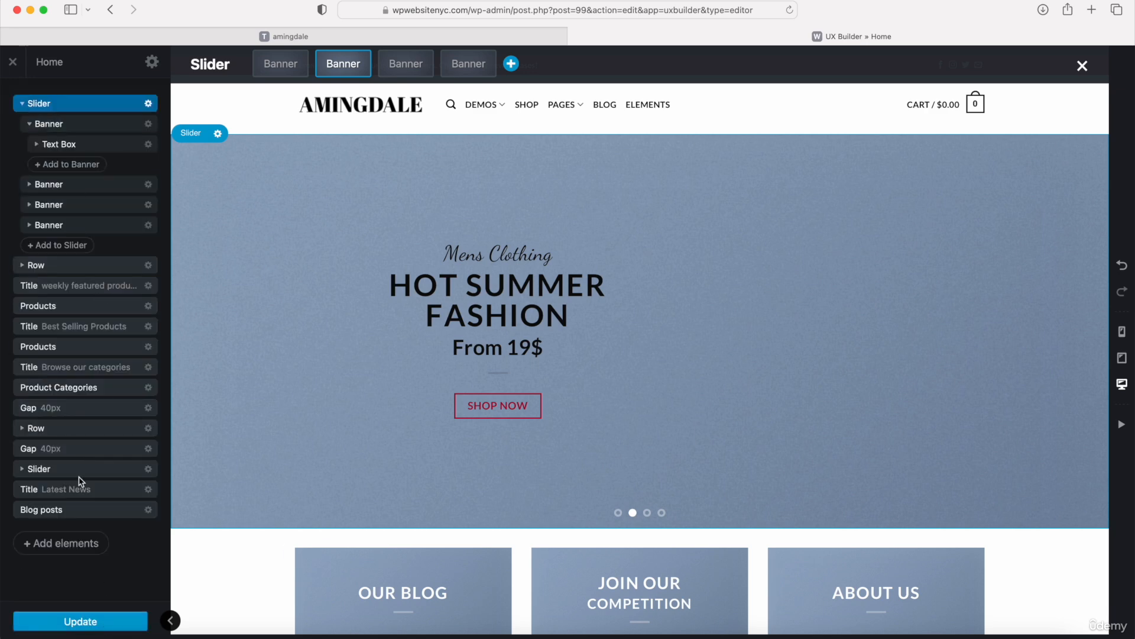
pyautogui.click(77, 619)
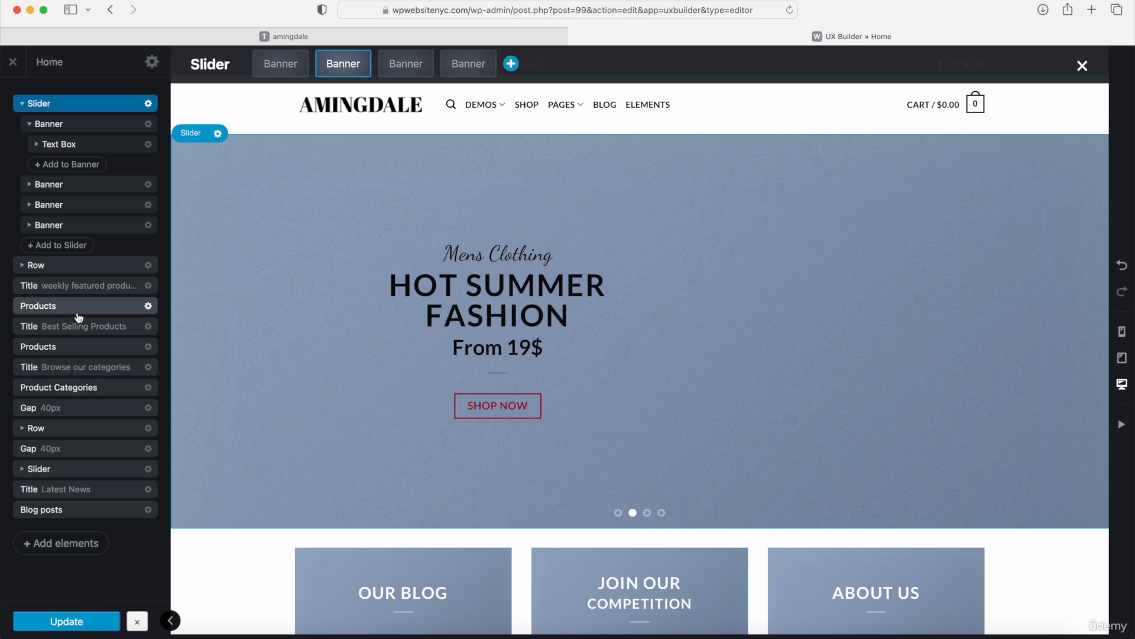
# Select the slider's first, second and third banners one after another to view each slide
pyautogui.click(76, 125)
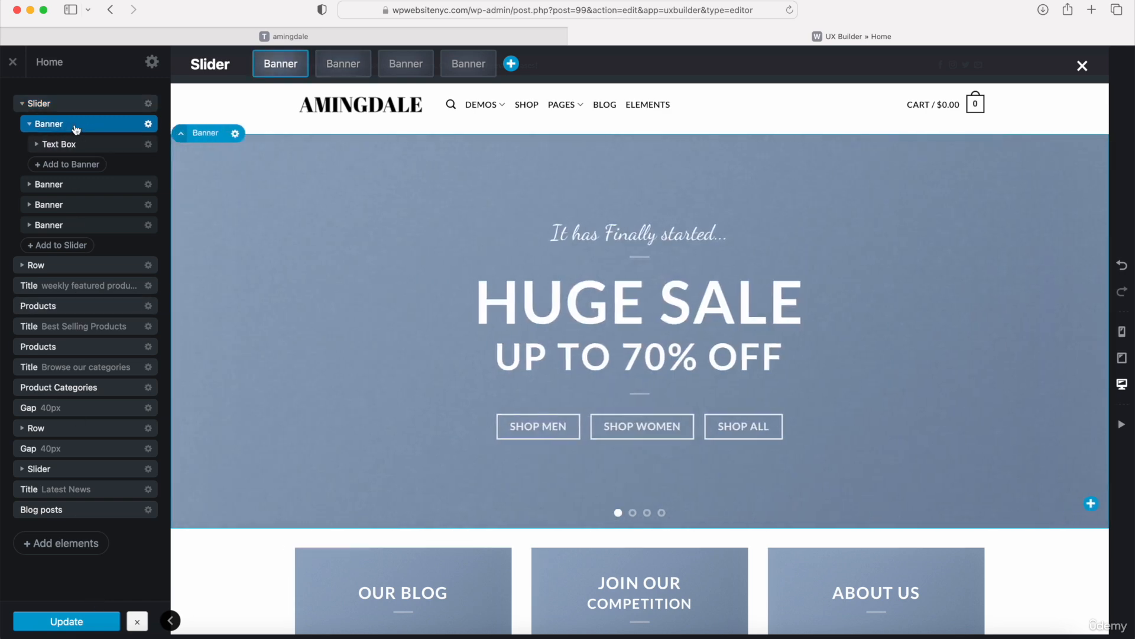
pyautogui.click(74, 185)
pyautogui.click(70, 206)
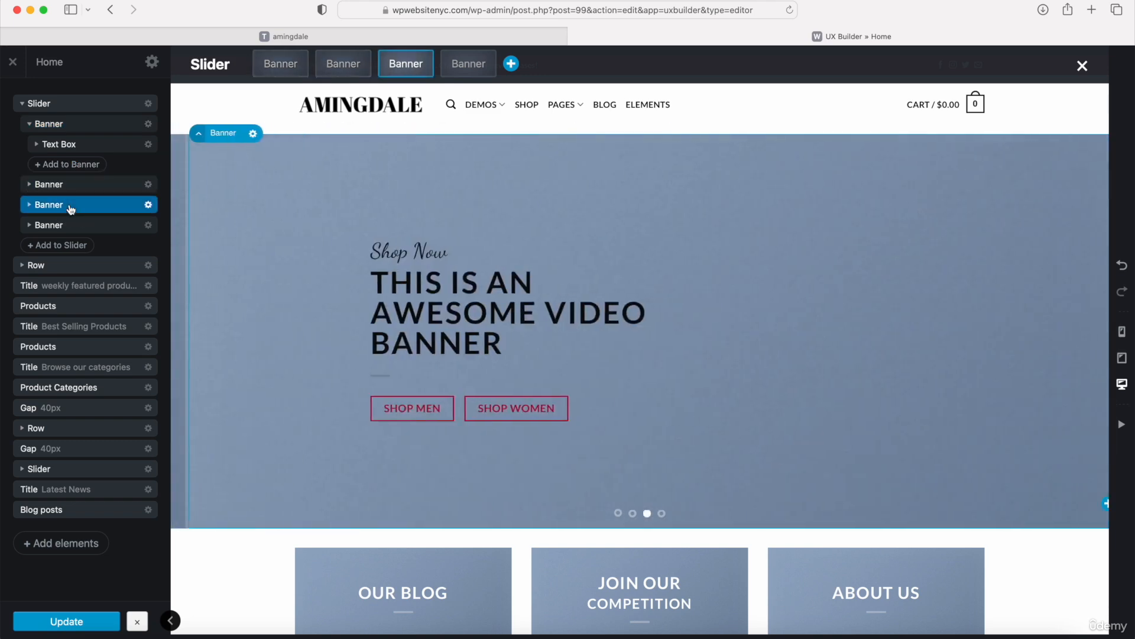
# Try deleting the slider's fourth banner, and restore it to the slider
pyautogui.click(69, 227)
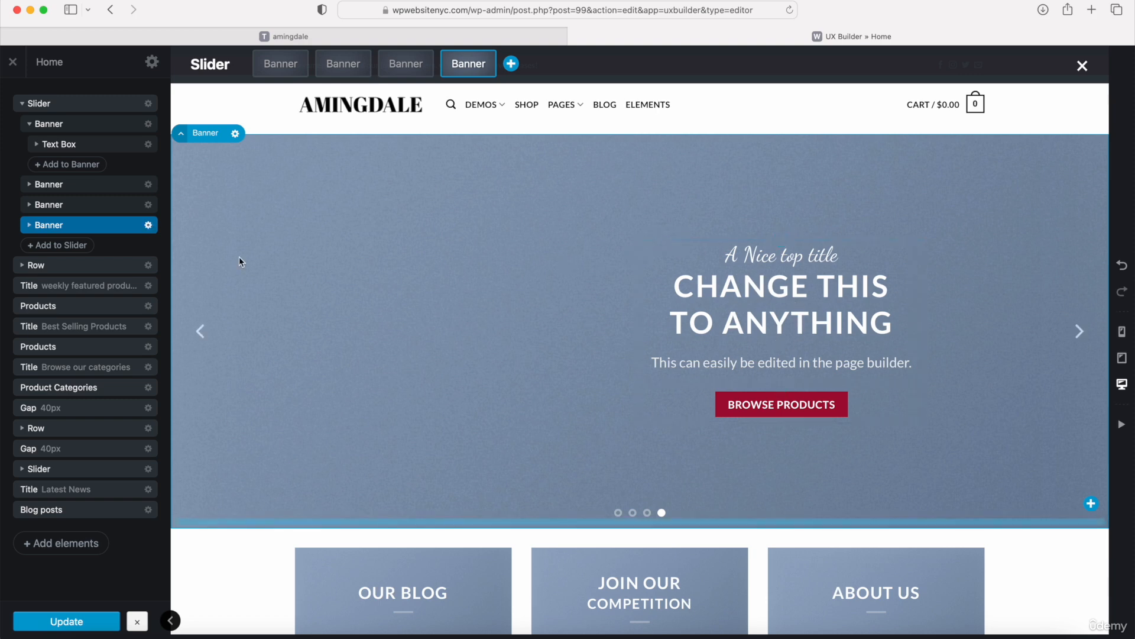
pyautogui.click(148, 225)
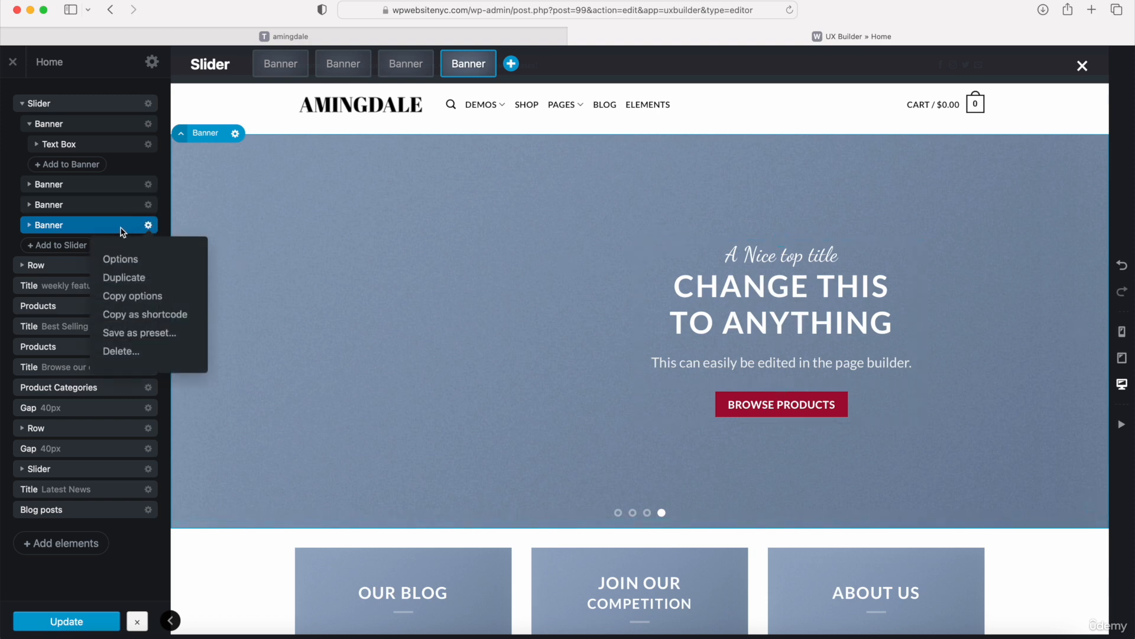
pyautogui.click(122, 351)
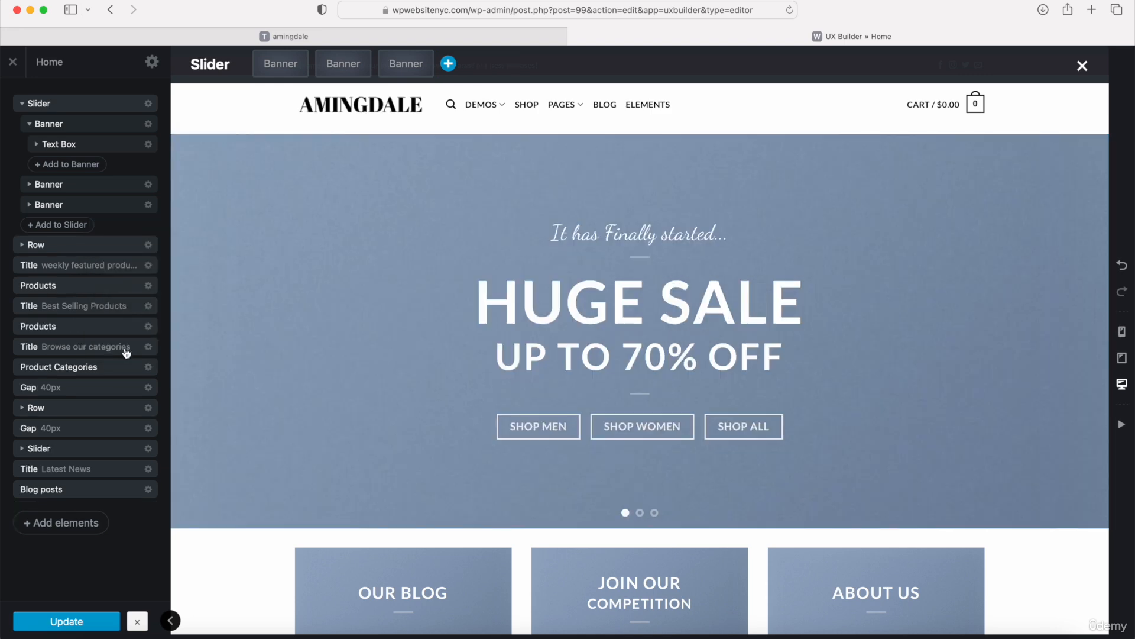
pyautogui.click(120, 205)
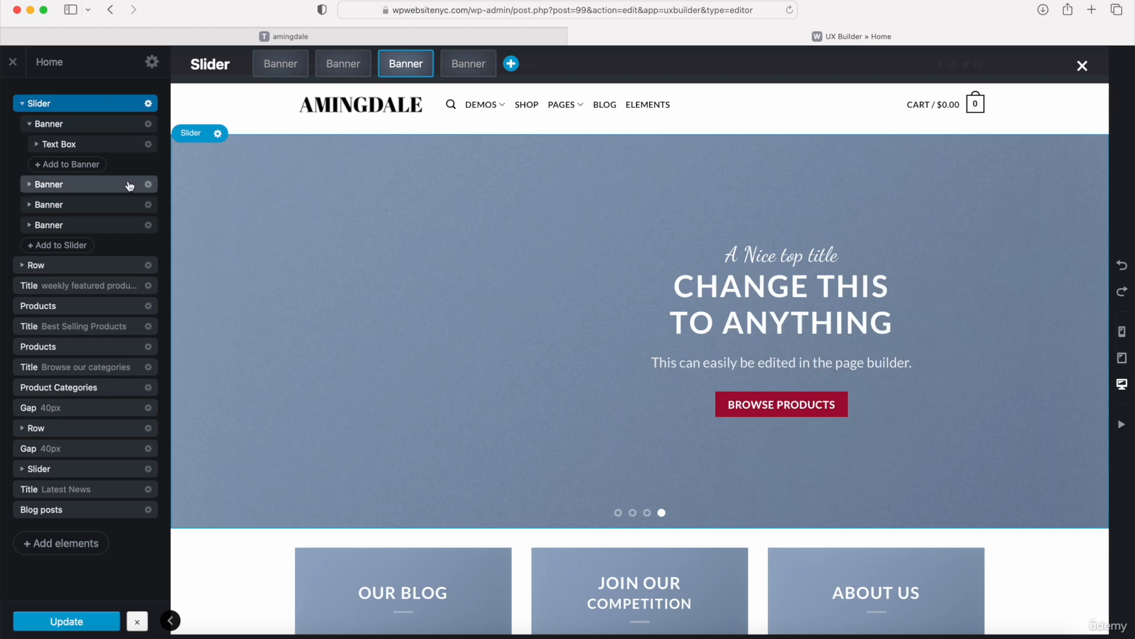
# Select the slider's four banners one after another to review each slide's content
pyautogui.click(113, 126)
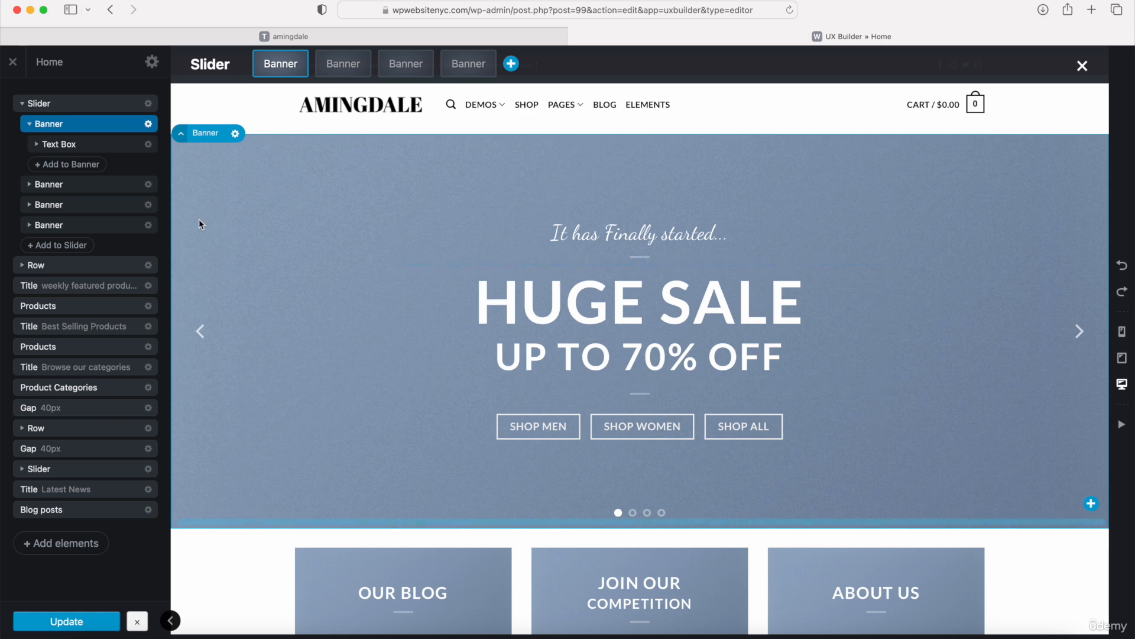
pyautogui.click(66, 185)
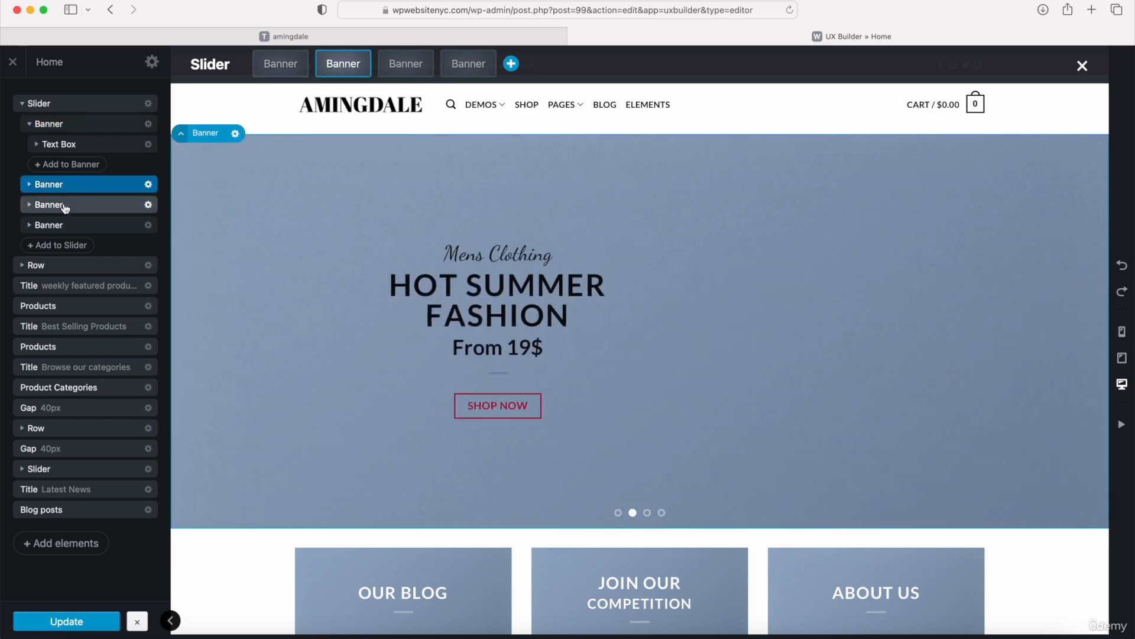
pyautogui.click(63, 205)
pyautogui.click(66, 222)
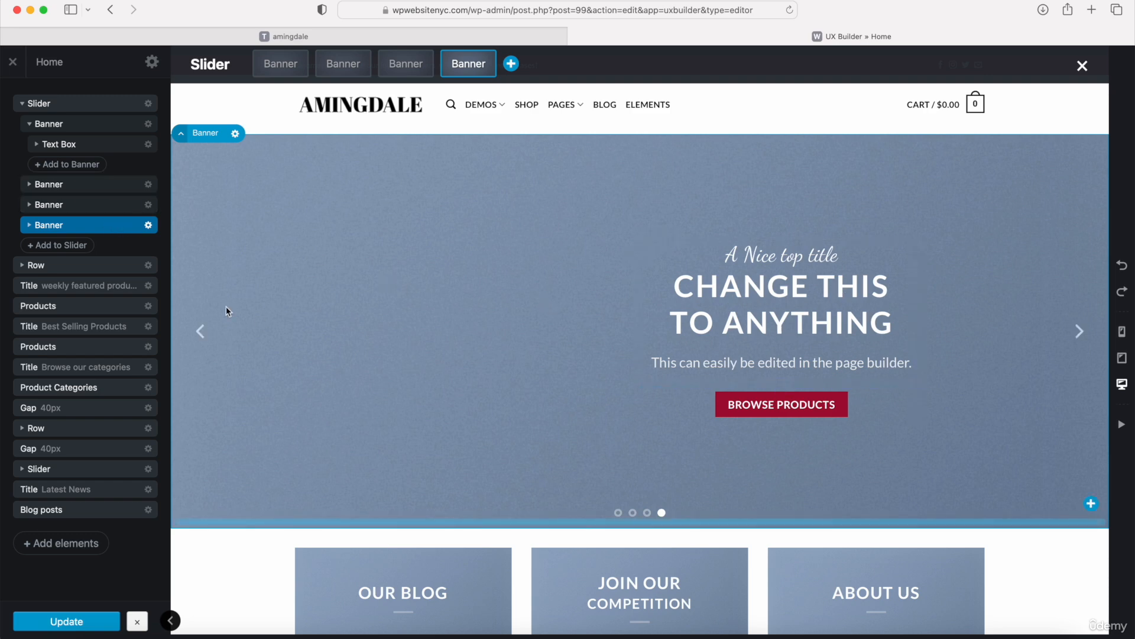
# Add a fifth banner with the Box Right preset to the first slider, and delete it again
pyautogui.click(52, 249)
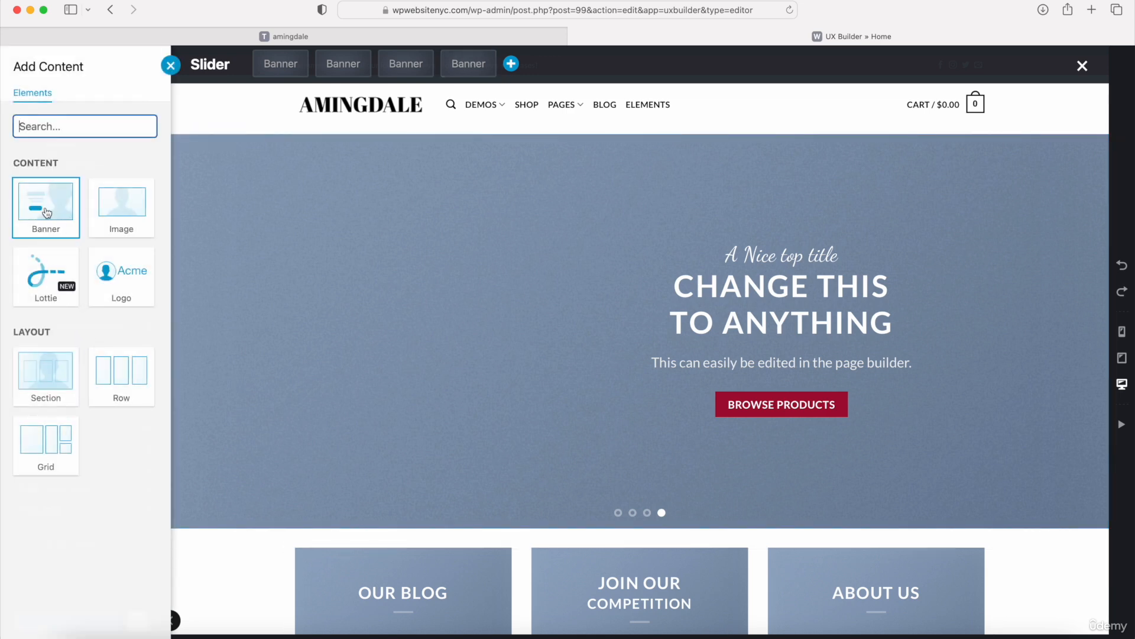
pyautogui.click(47, 213)
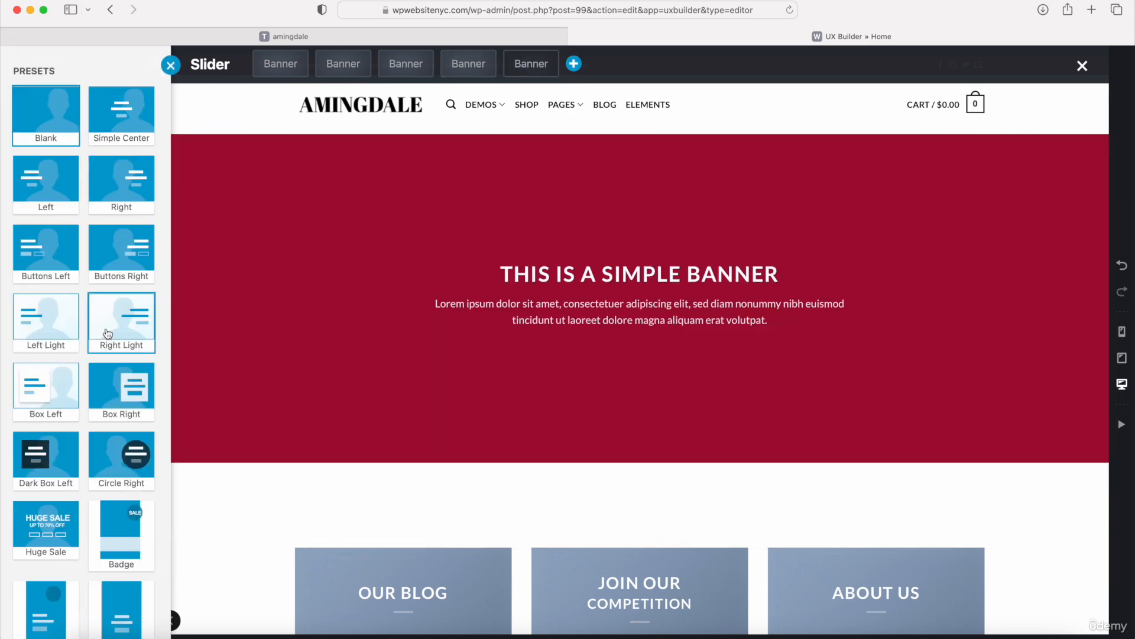
pyautogui.click(123, 390)
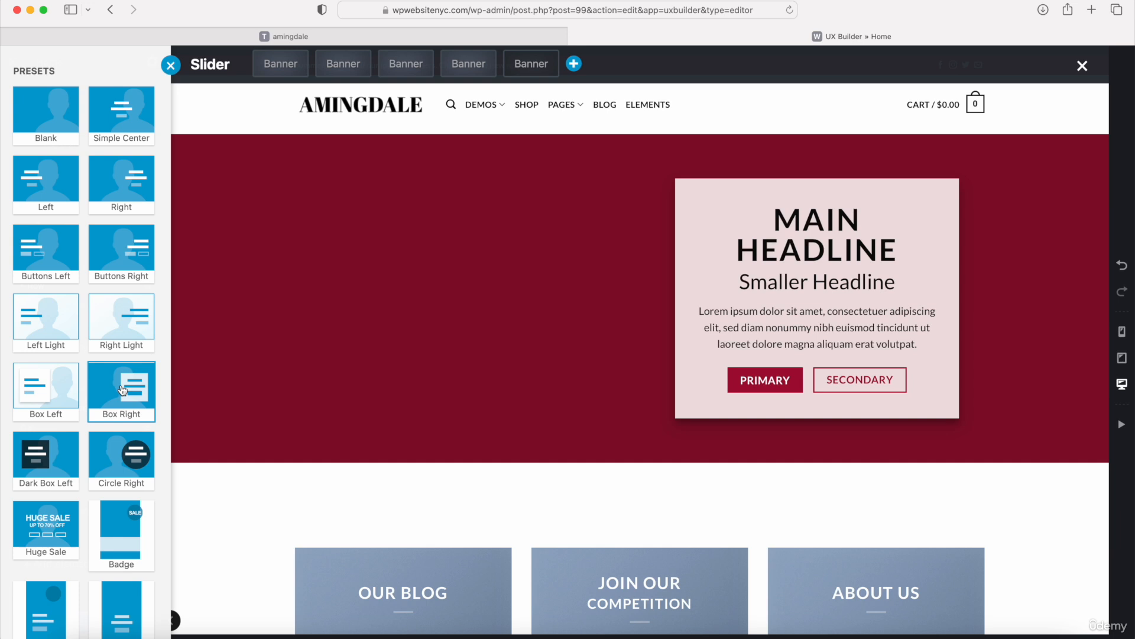
pyautogui.scroll(-3, 105, 405)
pyautogui.click(83, 617)
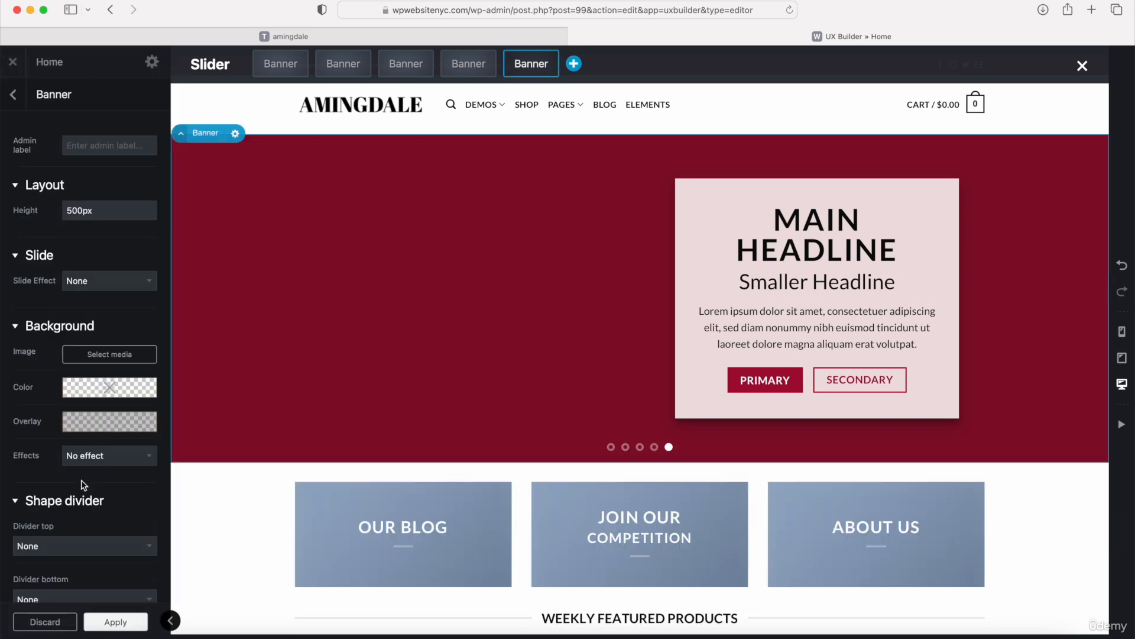
pyautogui.click(12, 94)
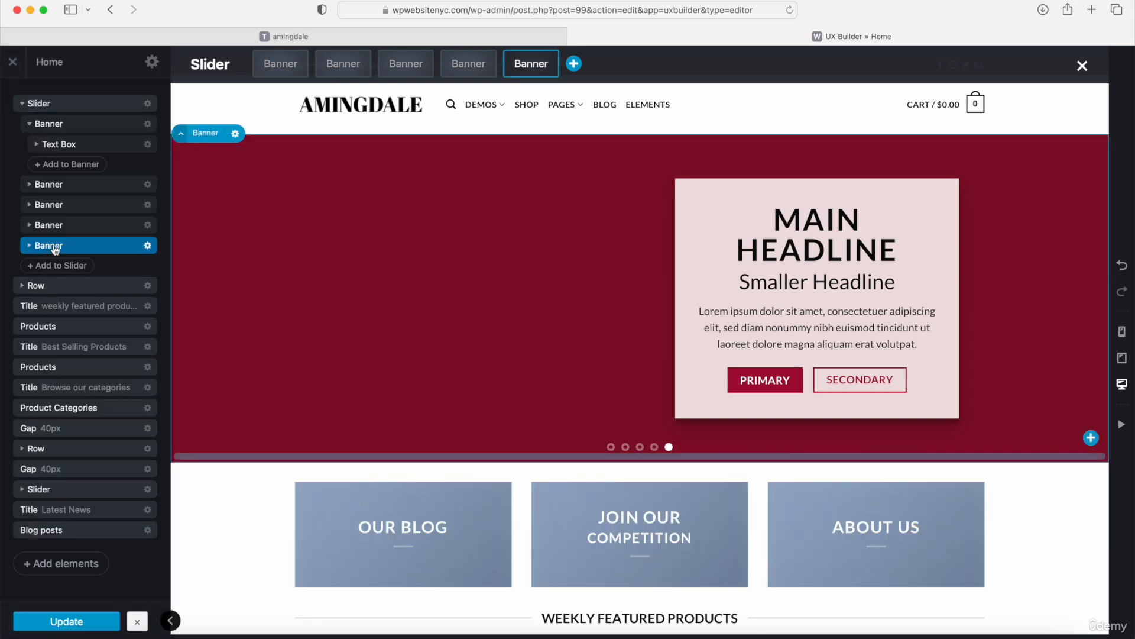
pyautogui.click(148, 246)
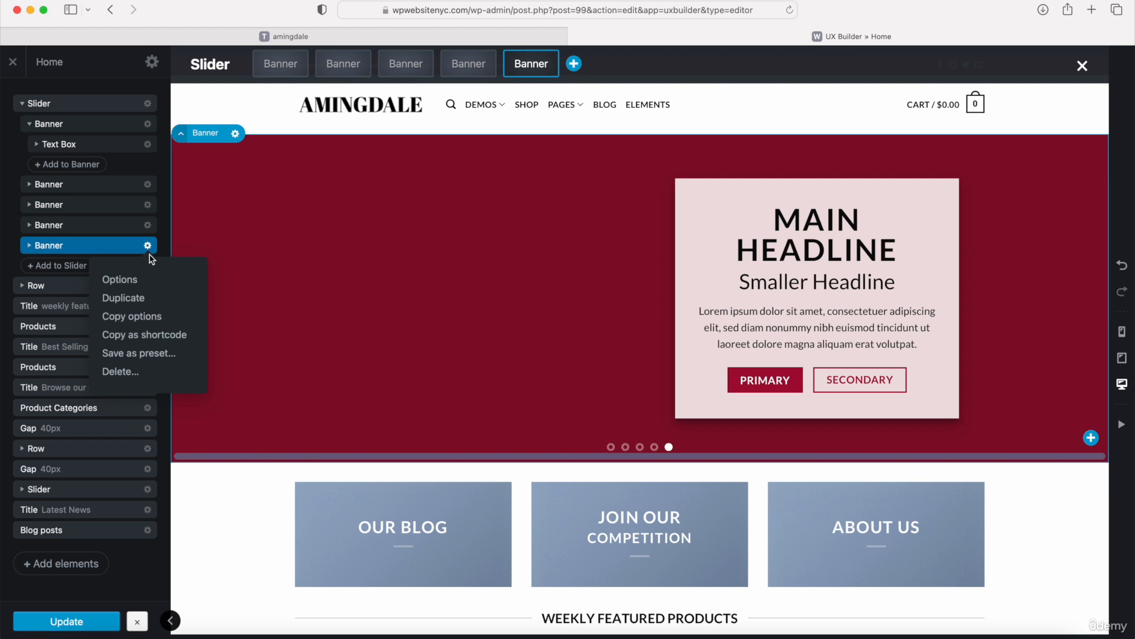
pyautogui.click(125, 371)
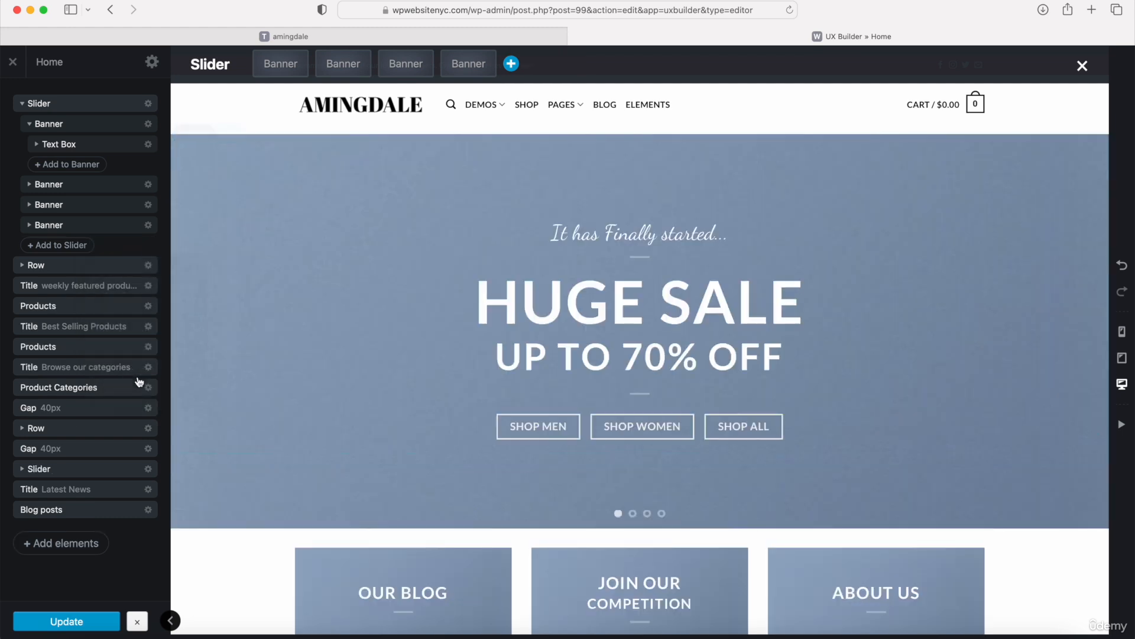
# Delete the "Hot Summer Fashion" and "This is an awesome video banner" banners from the first slider
pyautogui.click(101, 185)
pyautogui.click(148, 184)
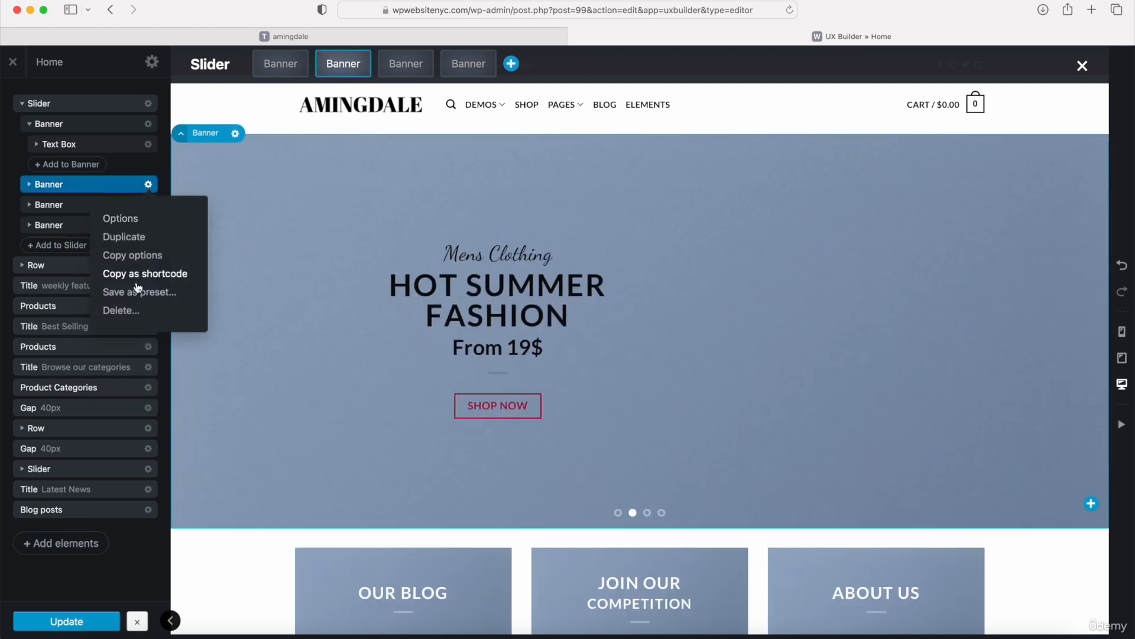
pyautogui.click(122, 310)
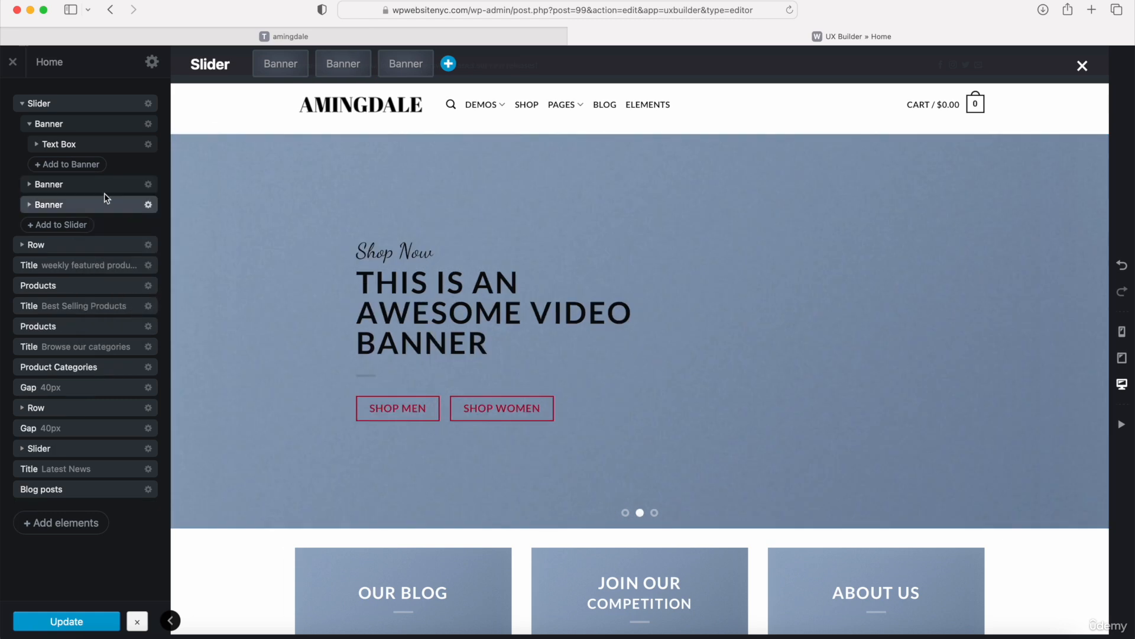
pyautogui.click(110, 185)
pyautogui.click(149, 185)
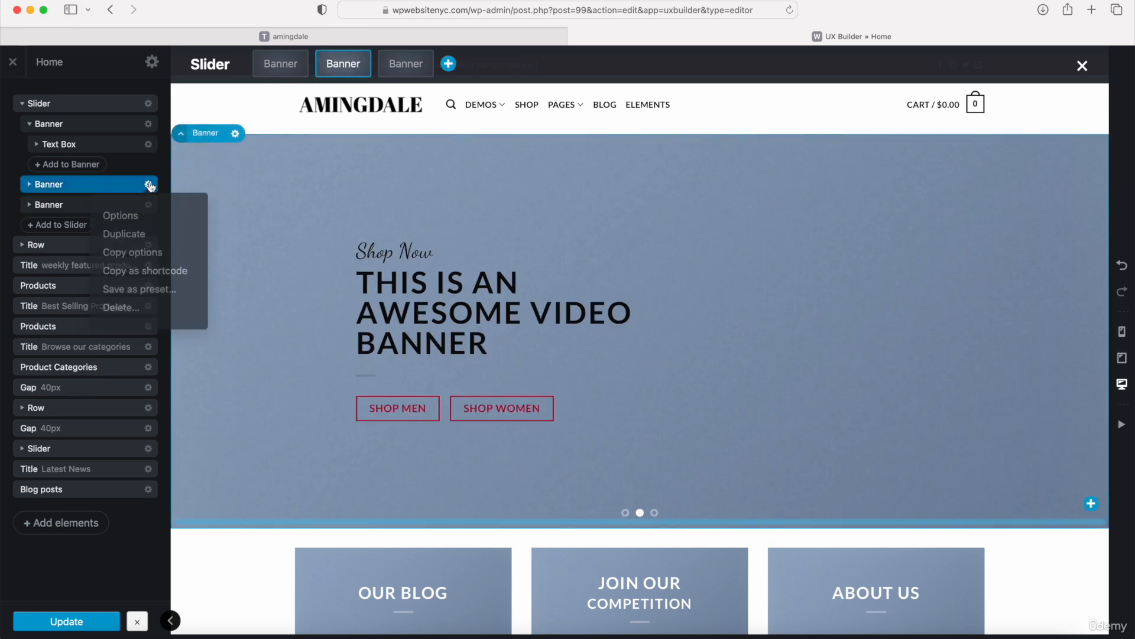
pyautogui.click(133, 308)
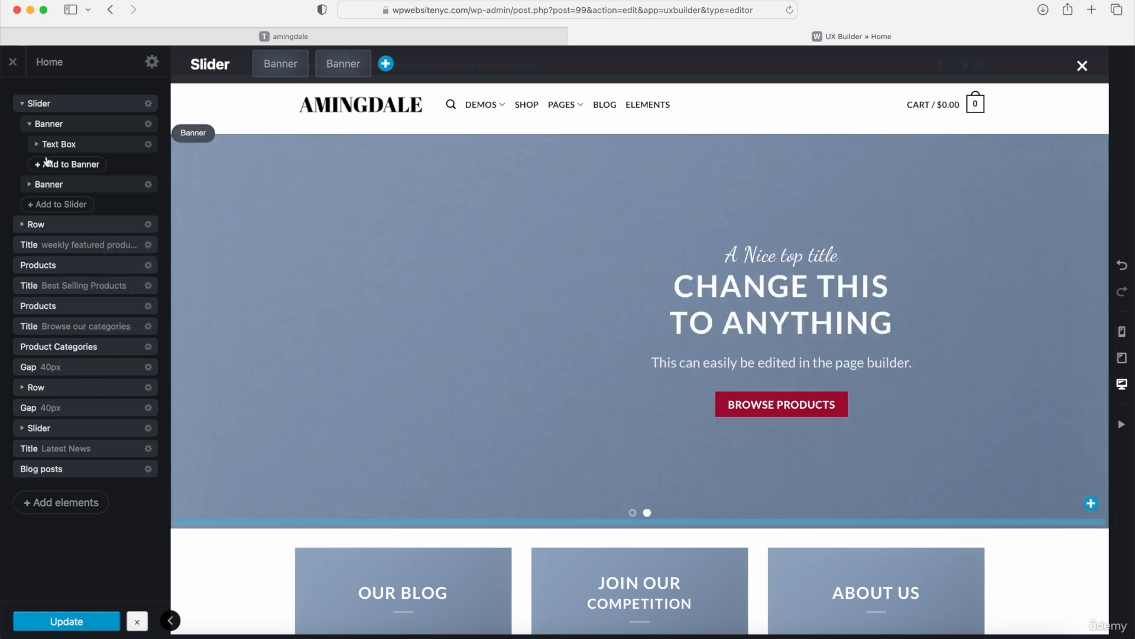
# Collapse the first slider's "Huge Sale" banner in the element tree and open its options
pyautogui.click(47, 123)
pyautogui.click(31, 124)
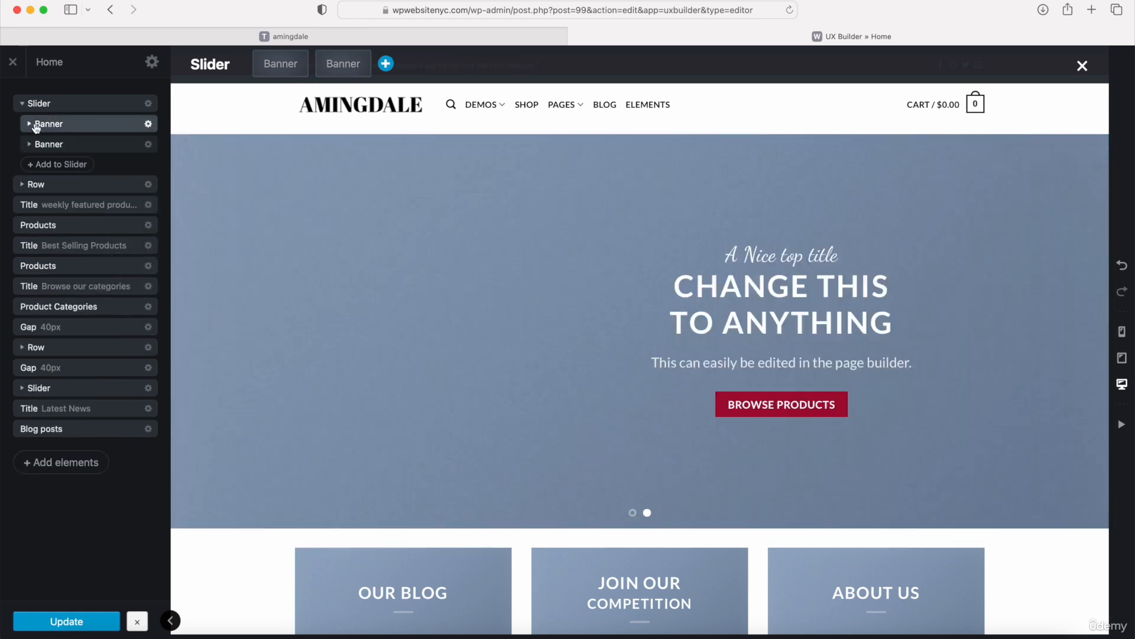
pyautogui.click(79, 127)
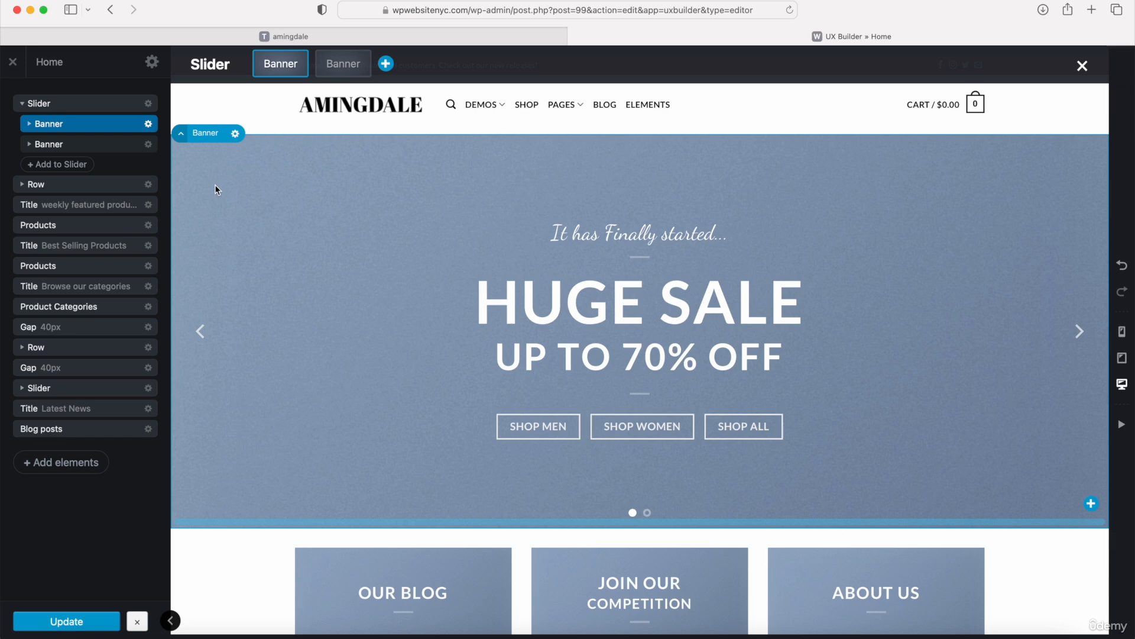
pyautogui.click(148, 123)
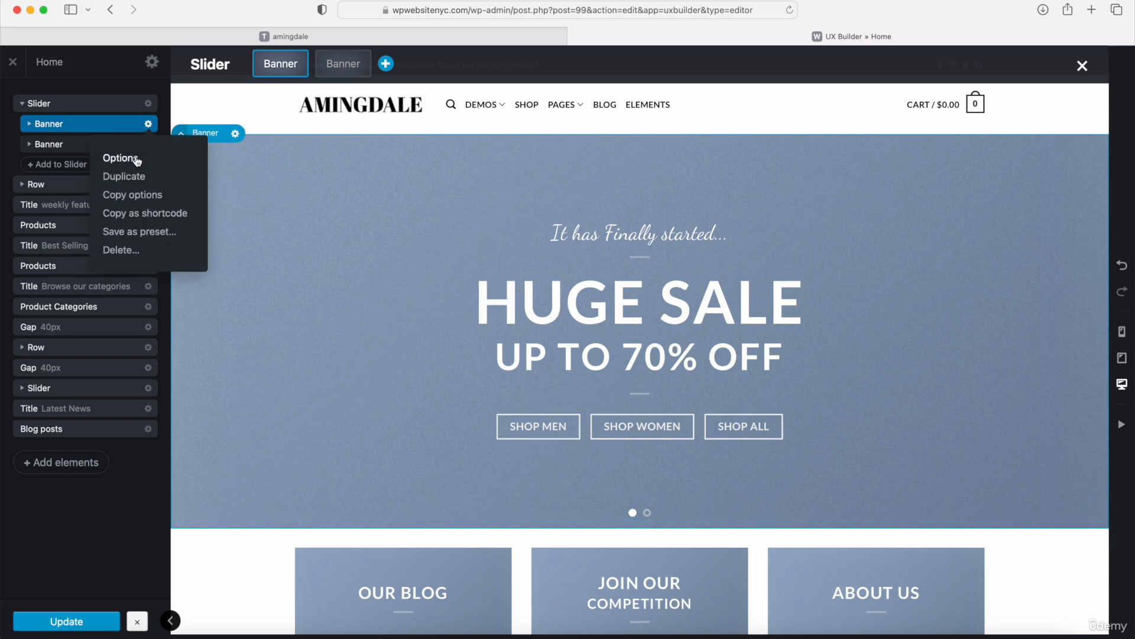
pyautogui.click(136, 160)
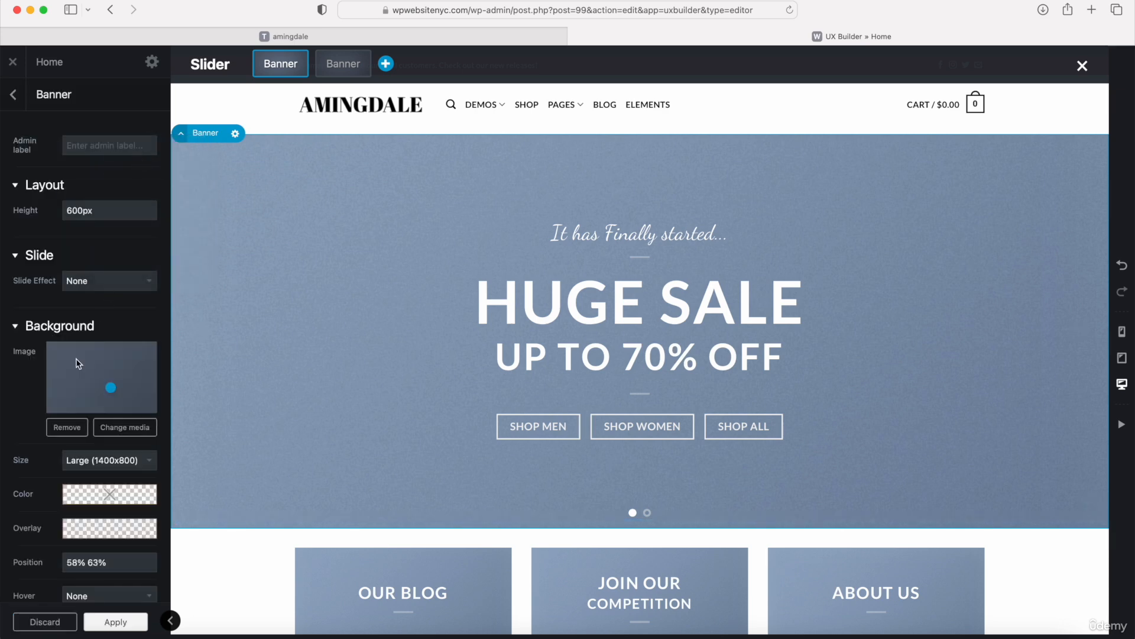
# Replace the "Huge Sale" banner's background image with banner2-scaled.jpg from the media library
pyautogui.click(67, 427)
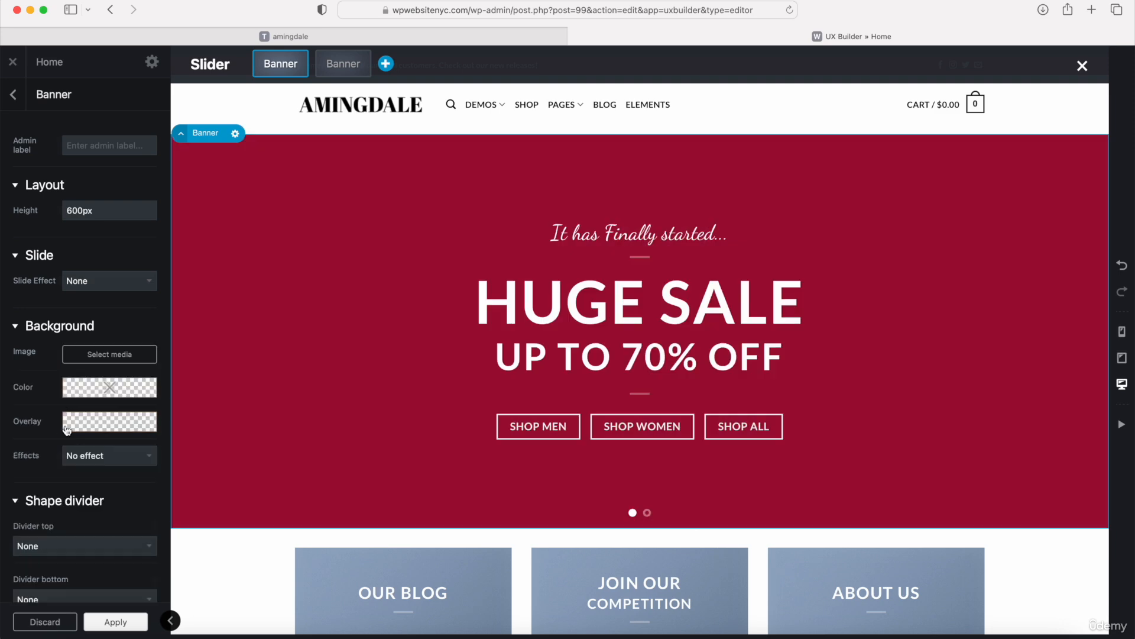
pyautogui.click(81, 403)
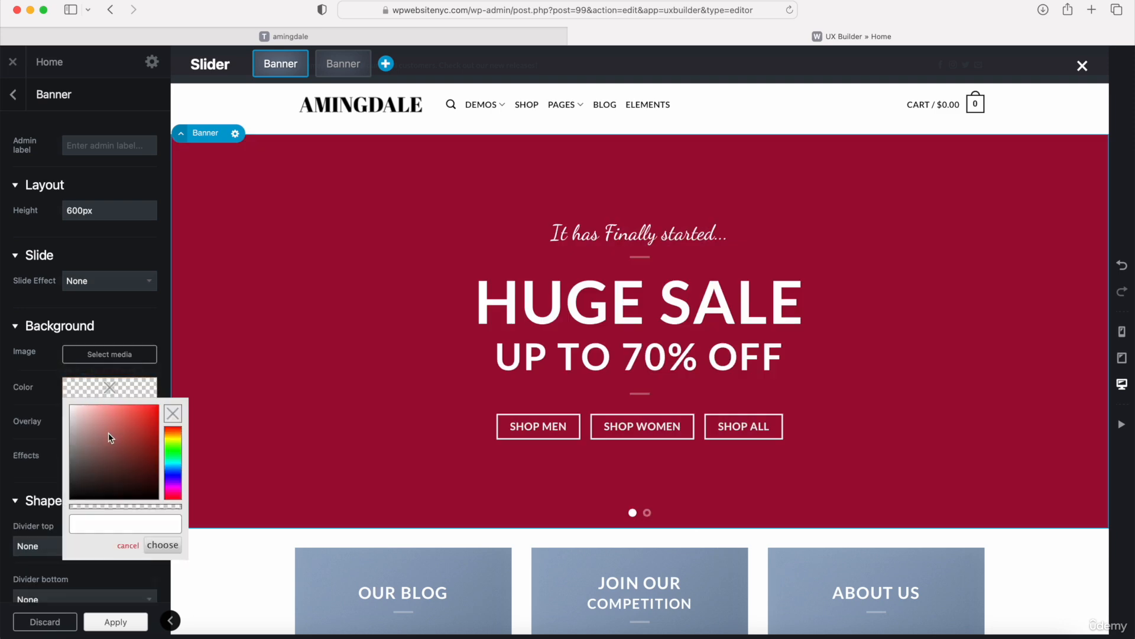
pyautogui.click(40, 376)
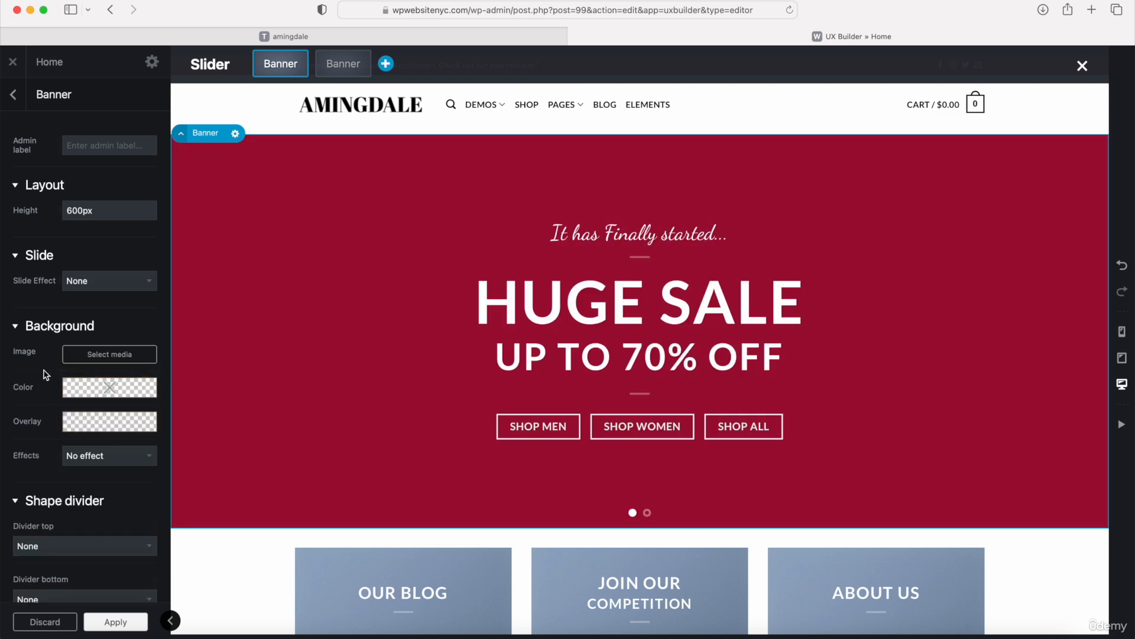
pyautogui.click(104, 355)
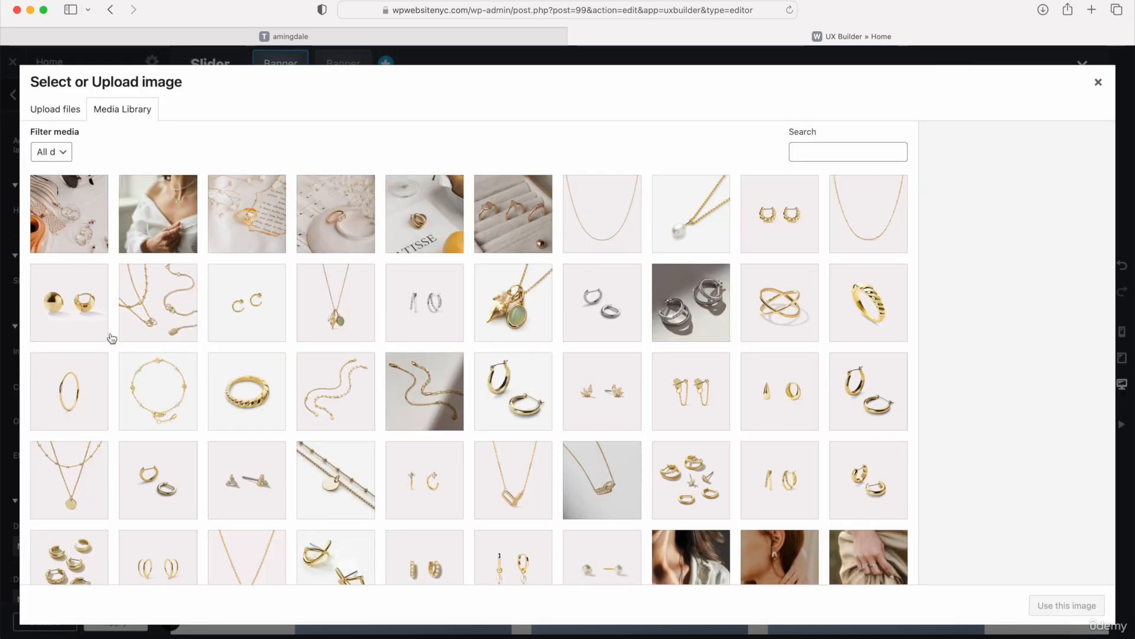
pyautogui.click(75, 213)
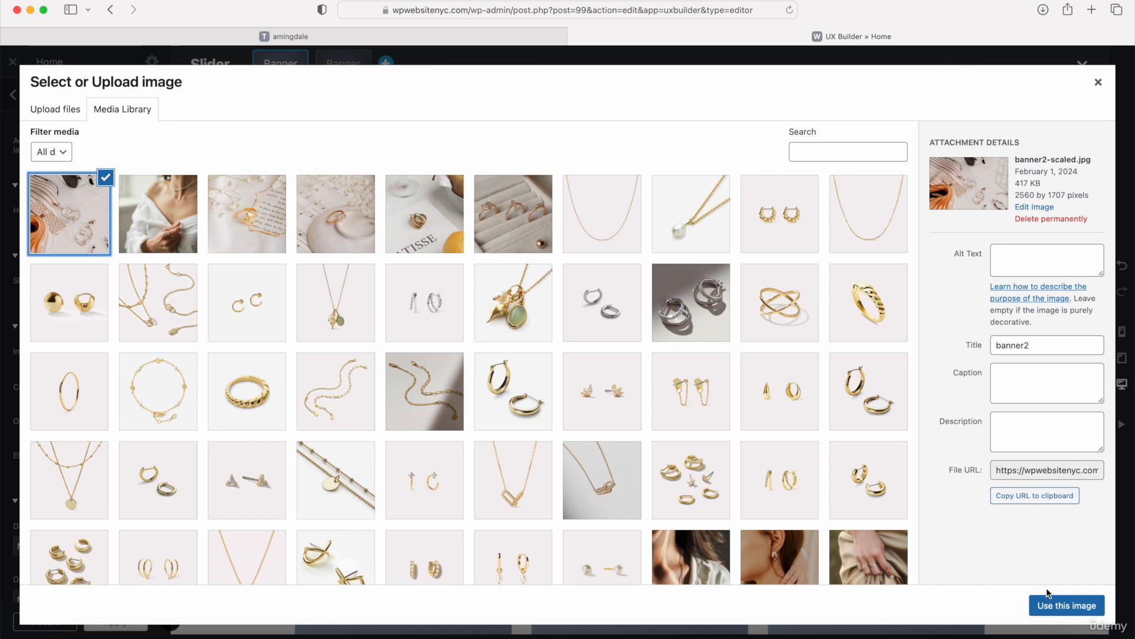
pyautogui.click(1060, 606)
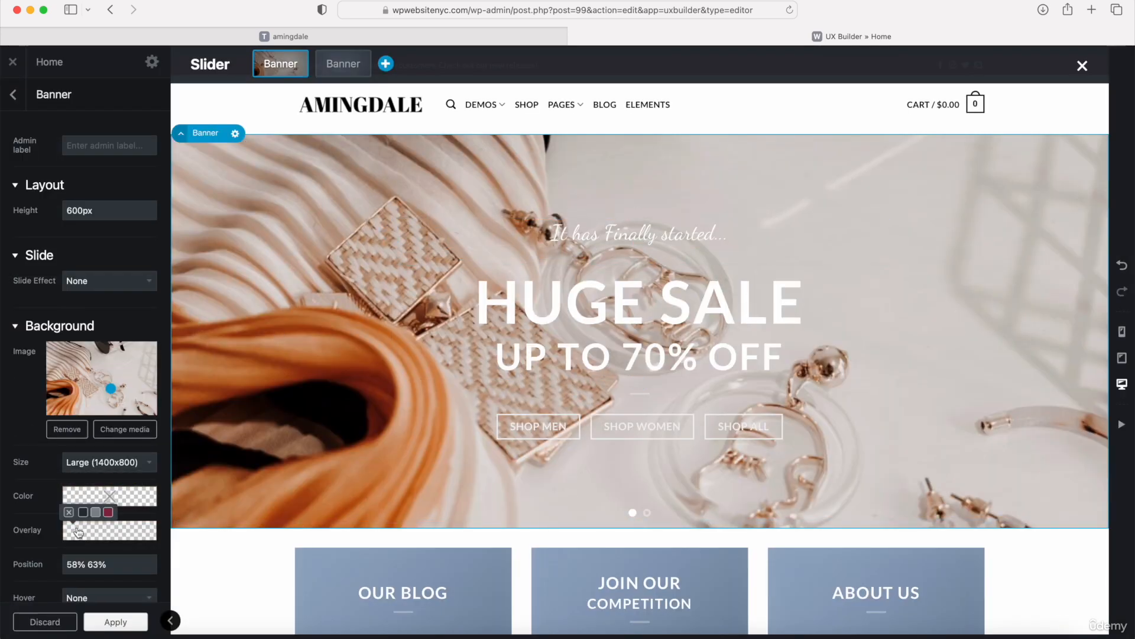
# Set the "Huge Sale" banner's background overlay colour to rgba(165, 13, 53, 0.058)
pyautogui.click(89, 496)
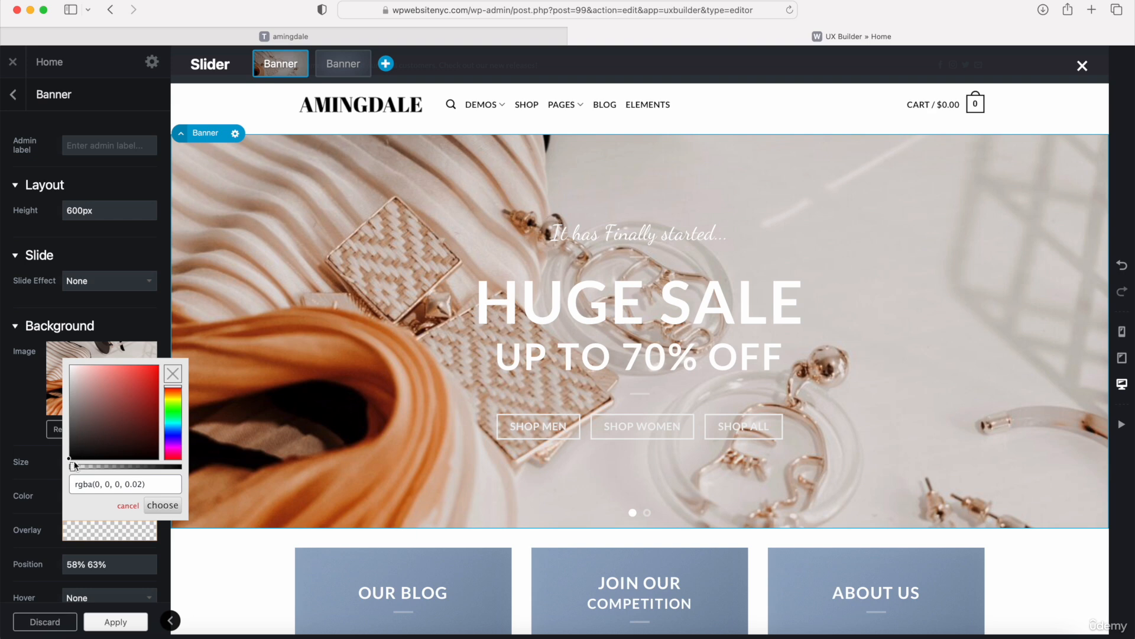
pyautogui.moveTo(74, 466); pyautogui.dragTo(75, 469)
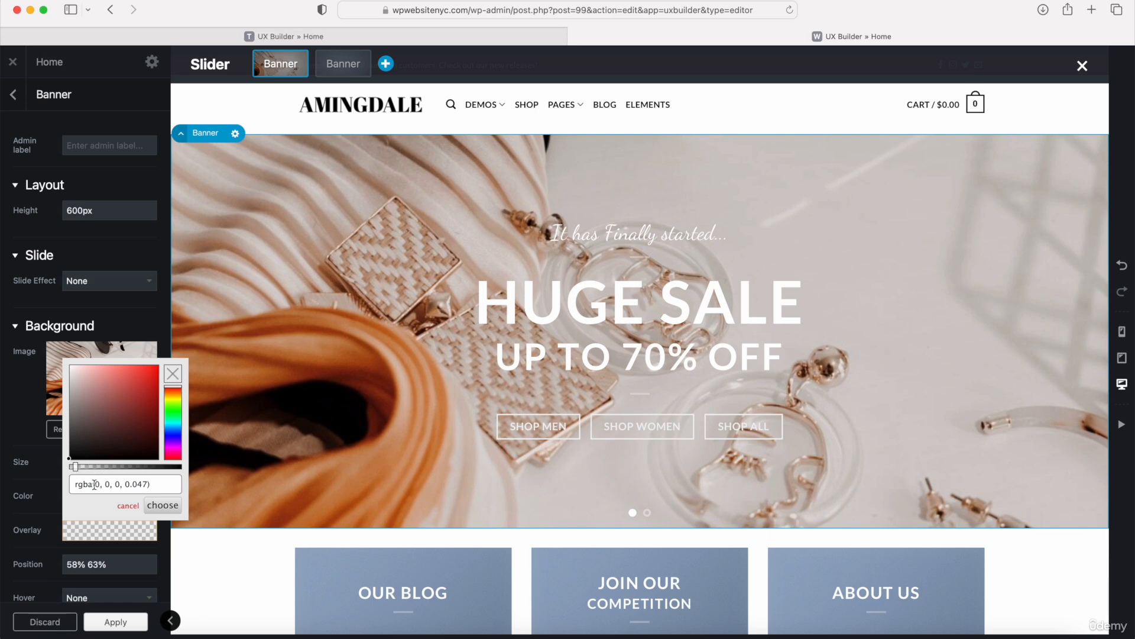
pyautogui.doubleClick(86, 484)
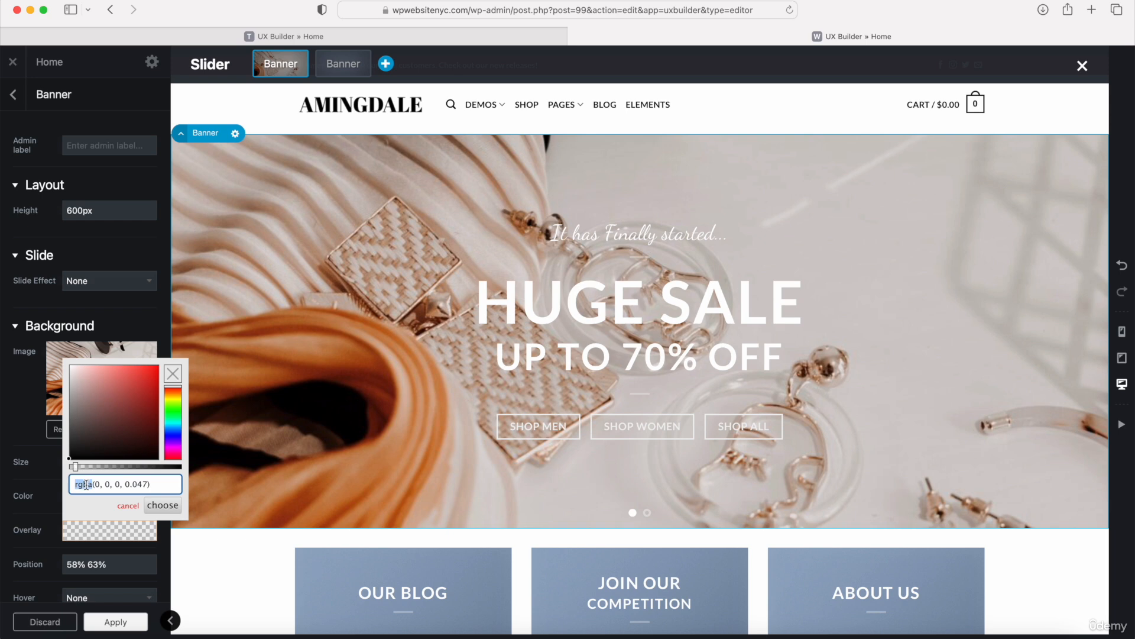
pyautogui.press('super+a')
pyautogui.write('rgba(165, 13, 53, 0.058)')
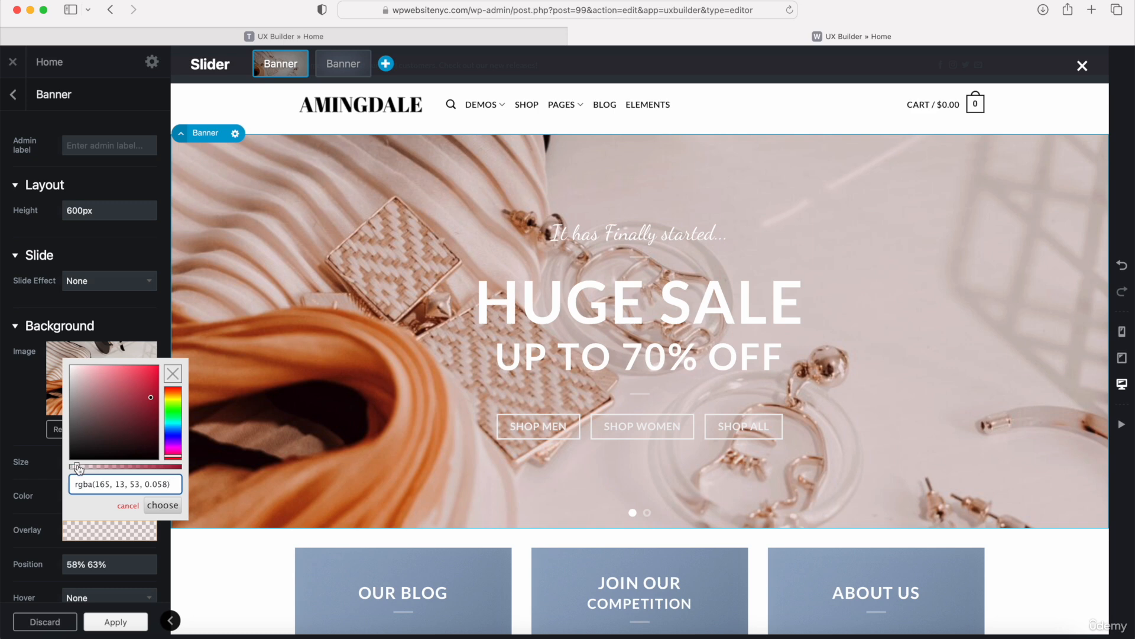
pyautogui.click(160, 506)
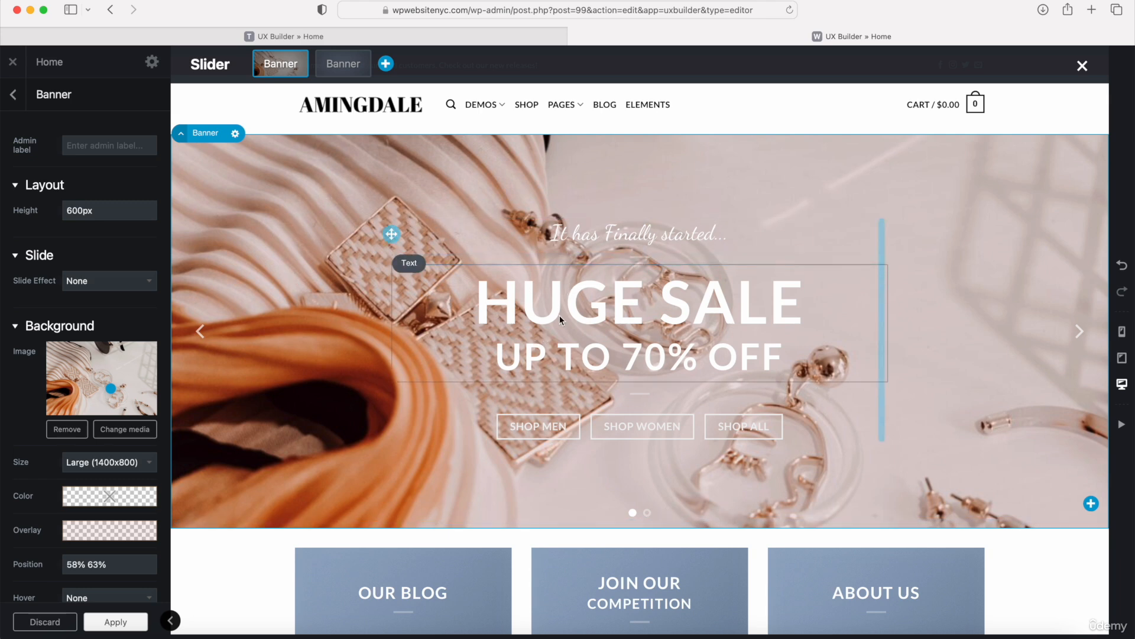
# Try different heights for the "Huge Sale" banner, including 611px and 6100px
pyautogui.moveTo(85, 214)
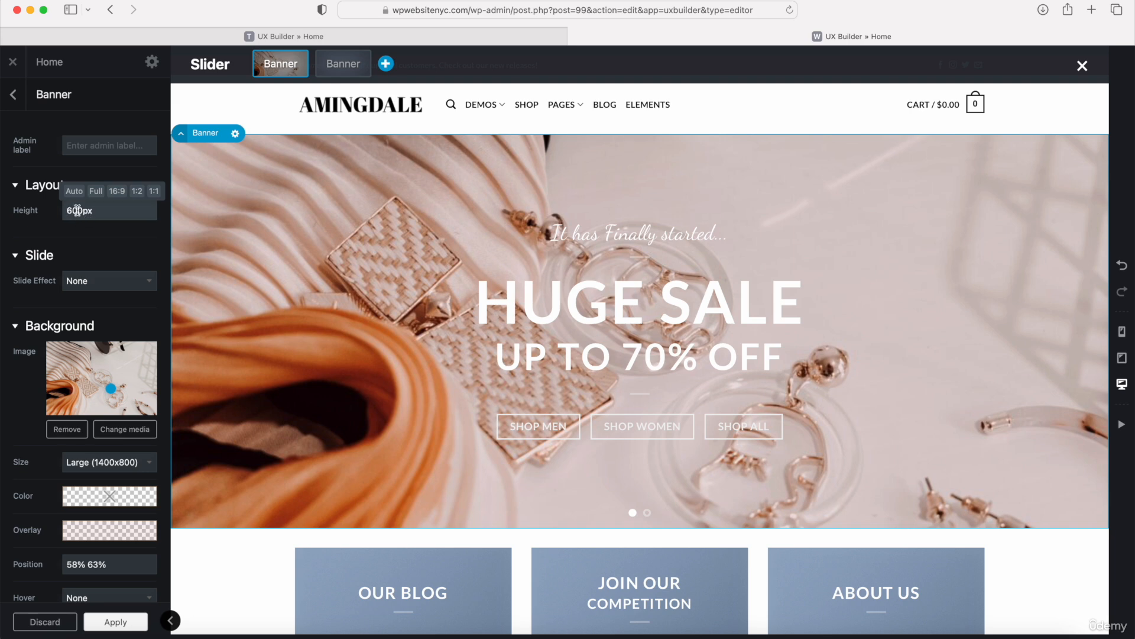
pyautogui.moveTo(73, 210)
pyautogui.mouseDown()
pyautogui.moveTo(71, 226)
pyautogui.moveTo(78, 210)
pyautogui.mouseUp()
pyautogui.click(82, 211)
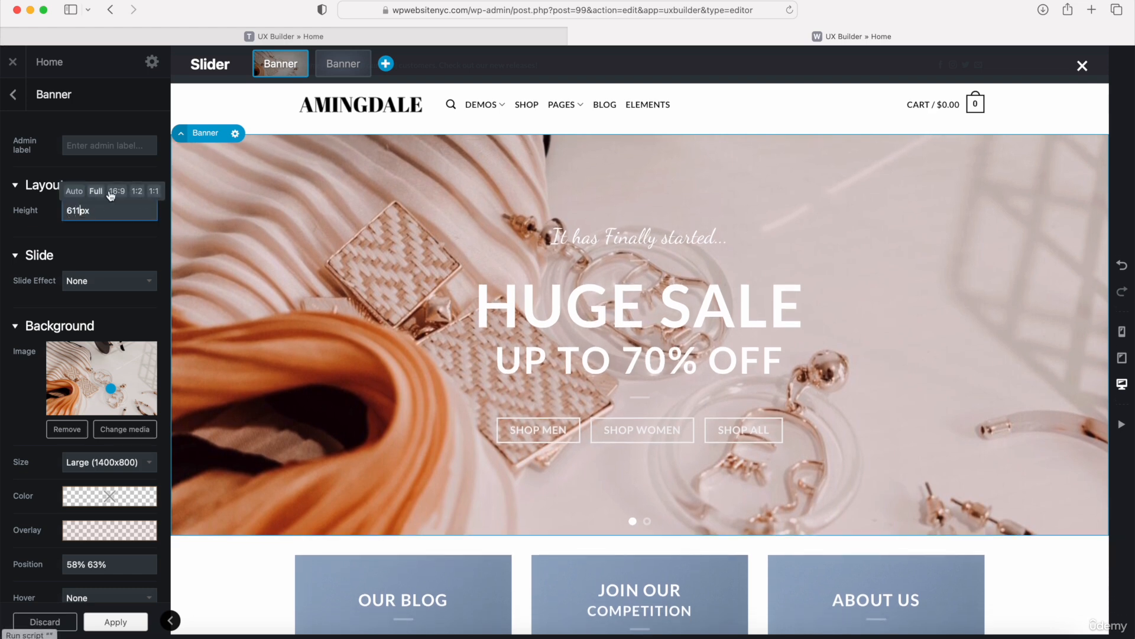
pyautogui.click(79, 206)
pyautogui.press('BackSpace')
pyautogui.press('BackSpace')
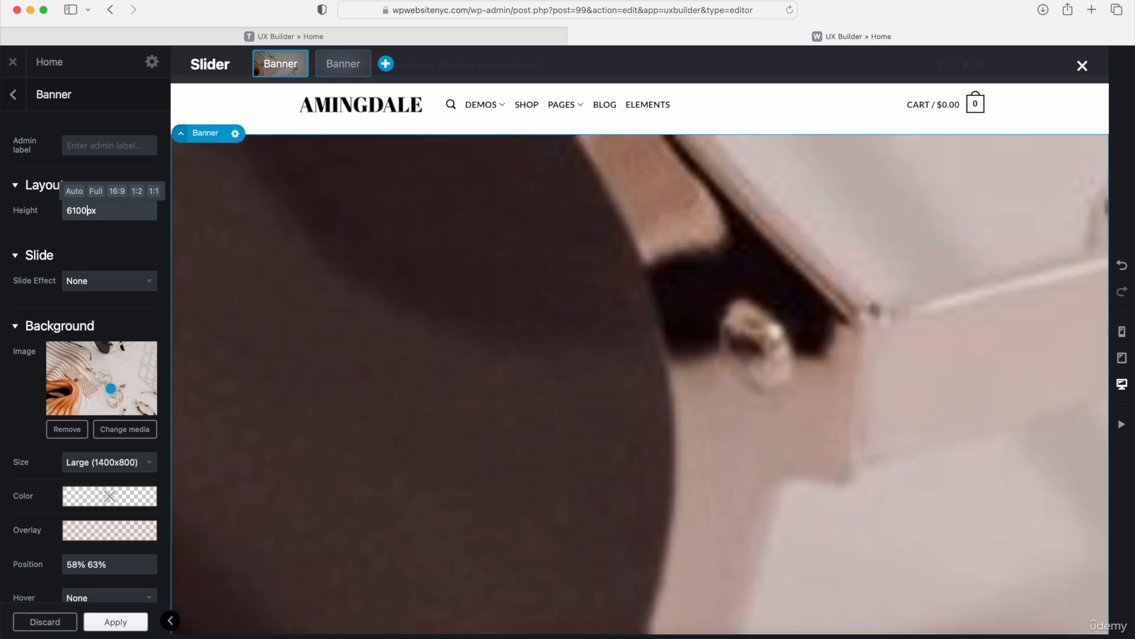
pyautogui.write('00')
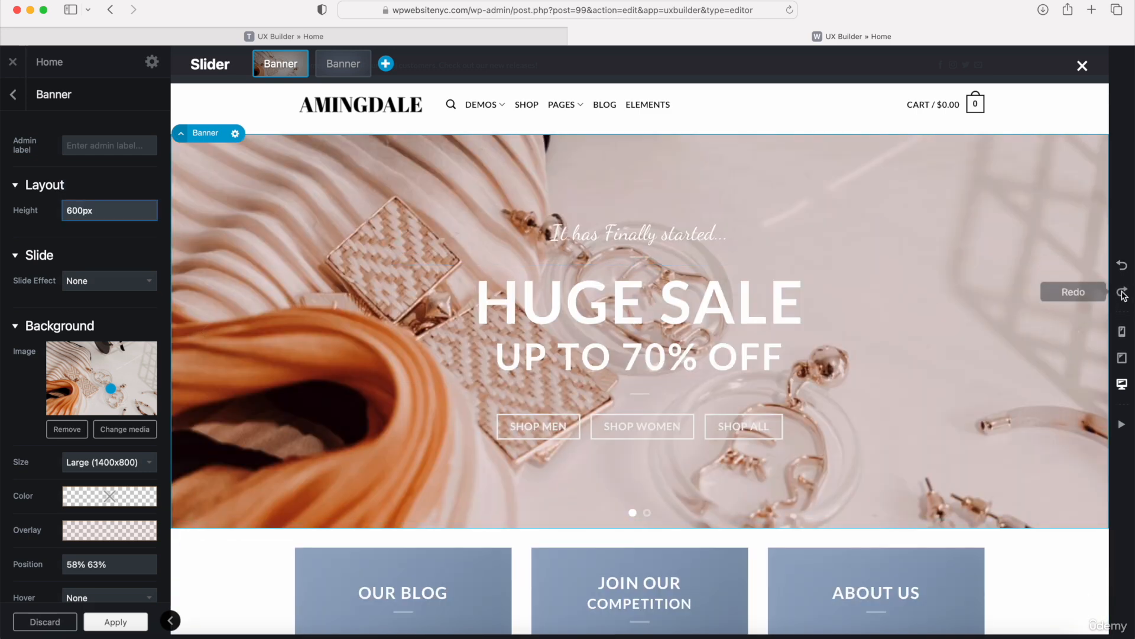
# Move the "Huge Sale" banner's background focal point up to about 60% 31% and apply the banner options
pyautogui.click(108, 626)
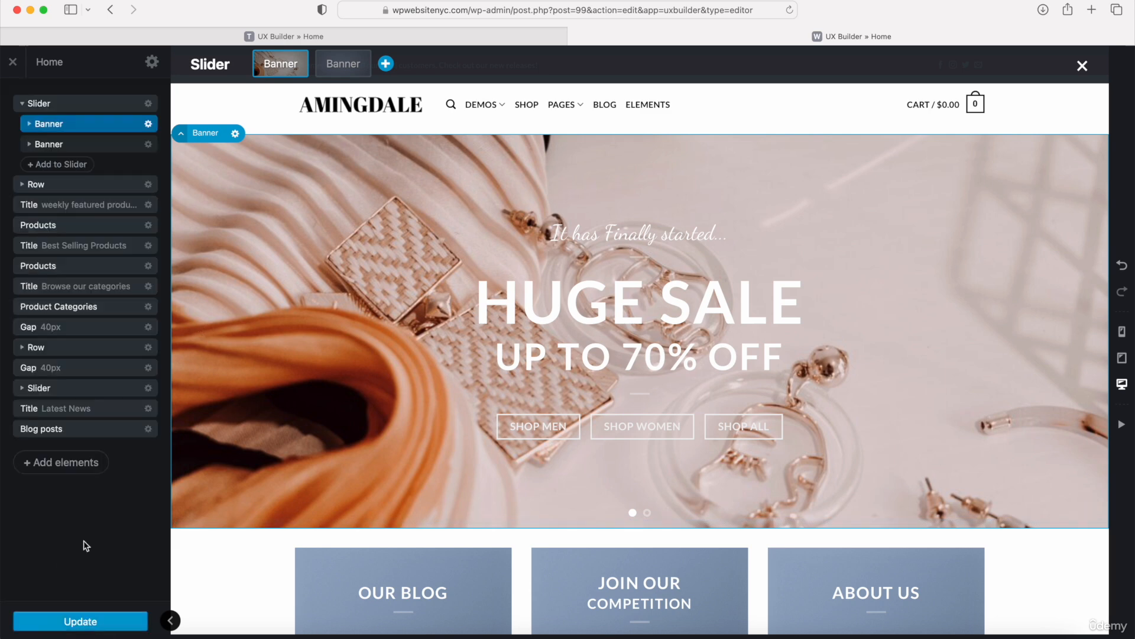
pyautogui.click(281, 197)
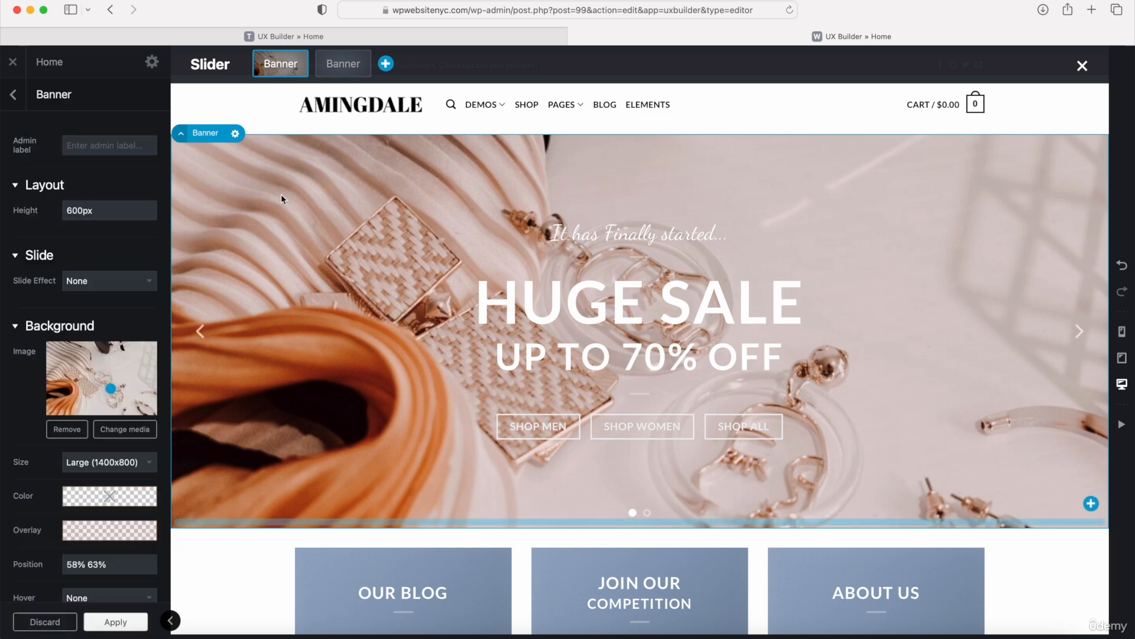
pyautogui.click(111, 389)
pyautogui.moveTo(111, 389)
pyautogui.mouseDown()
pyautogui.moveTo(110, 353)
pyautogui.moveTo(102, 374)
pyautogui.moveTo(114, 327)
pyautogui.moveTo(112, 365)
pyautogui.mouseUp()
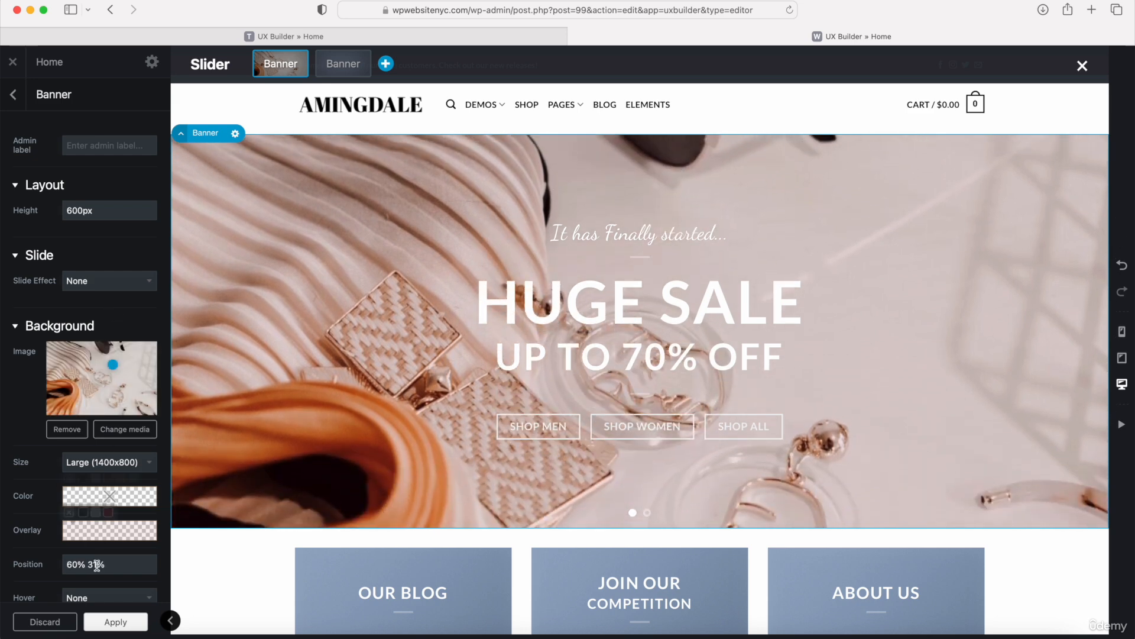
pyautogui.click(110, 621)
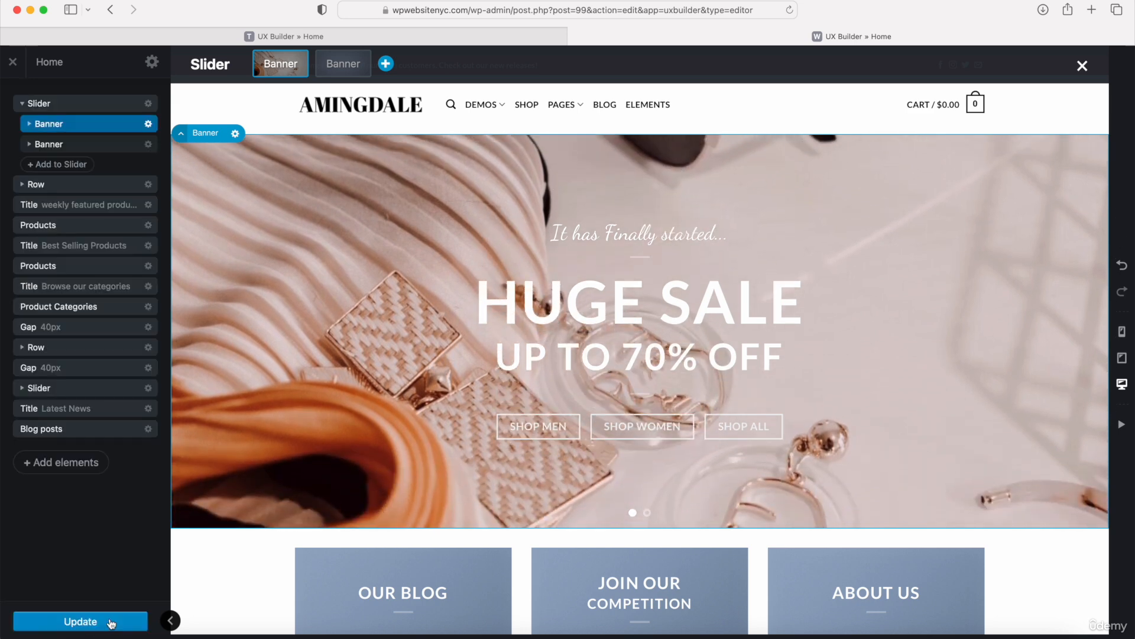
# Expand the banner's text box and examine the format and heading choices for the "It has Finally started..." text
pyautogui.click(29, 125)
pyautogui.click(38, 144)
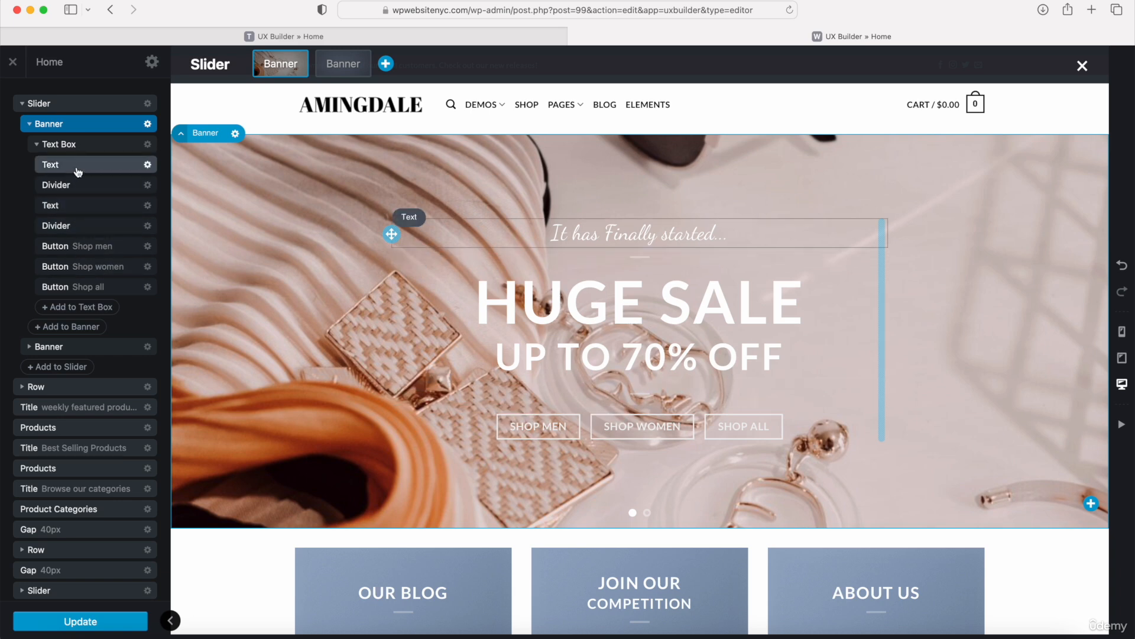
pyautogui.doubleClick(605, 233)
pyautogui.moveTo(228, 166); pyautogui.dragTo(21, 167)
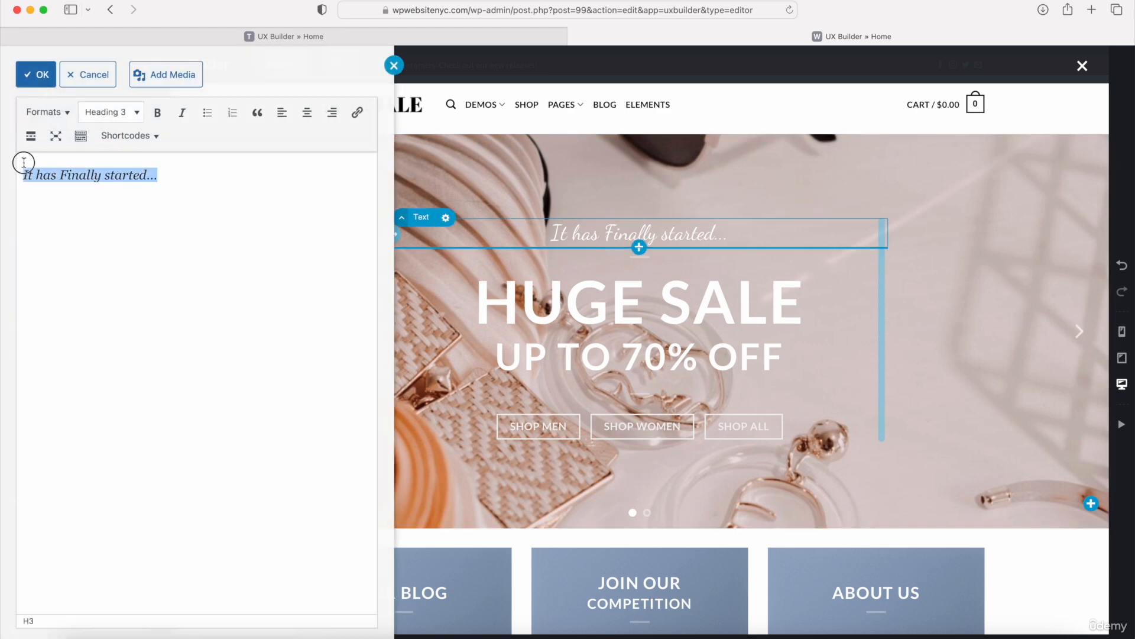
pyautogui.click(67, 112)
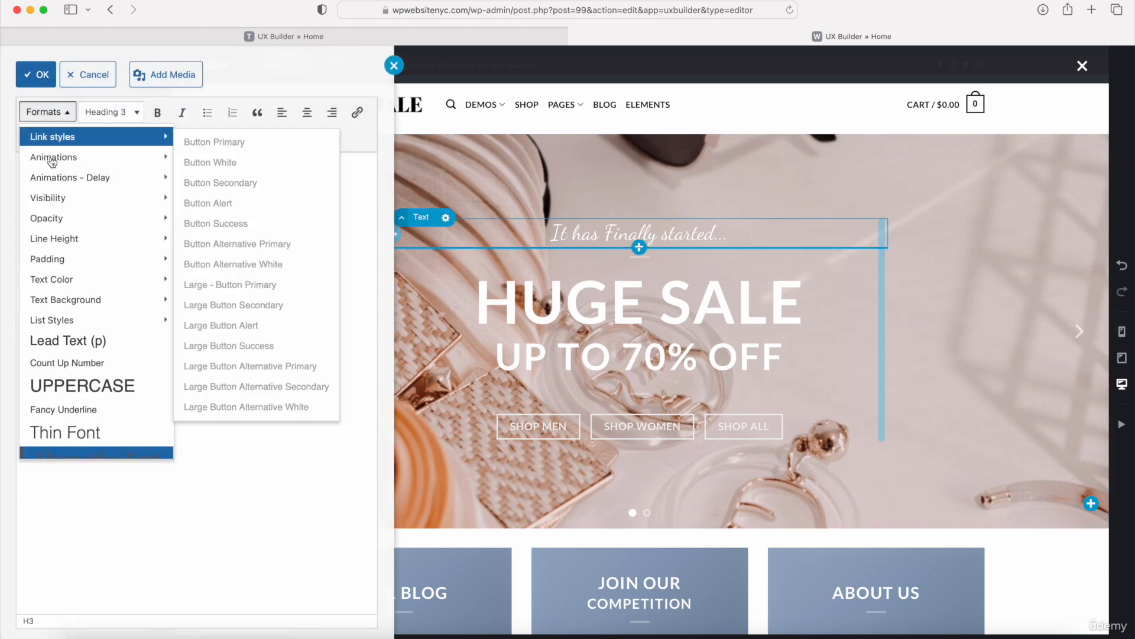
pyautogui.click(110, 112)
pyautogui.click(36, 74)
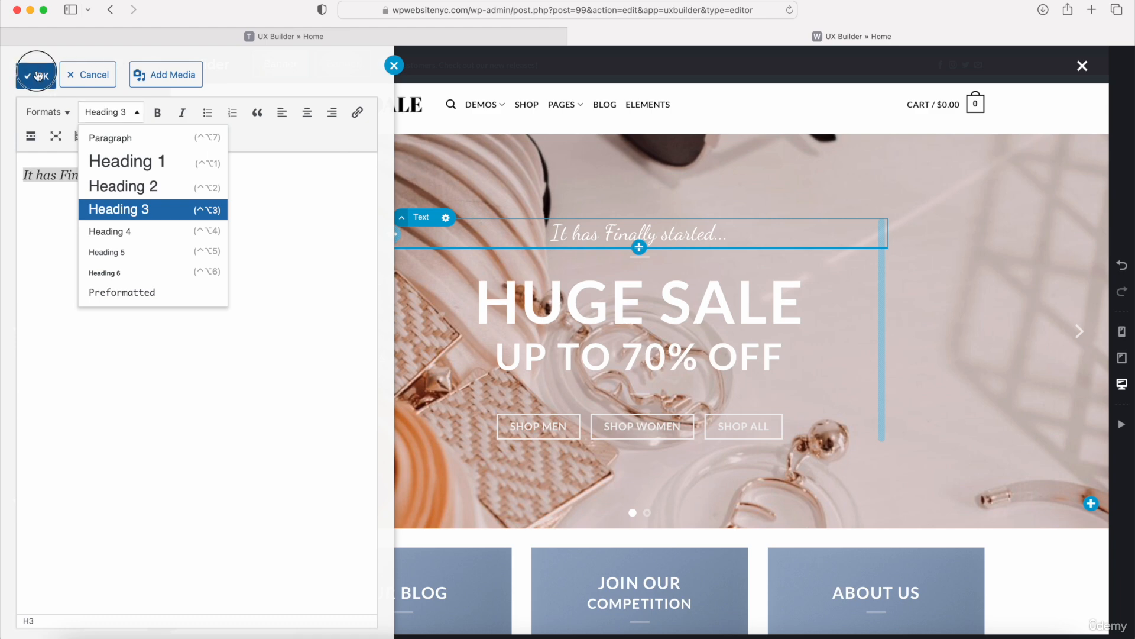
pyautogui.click(16, 98)
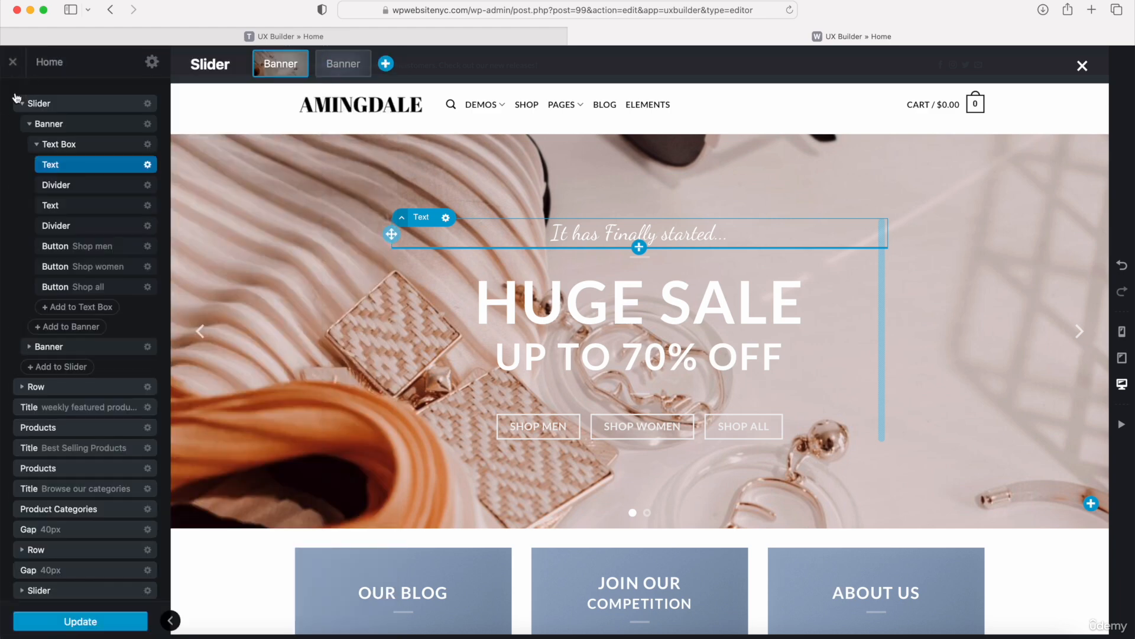
# Try a different width for the divider below the "It has Finally started..." text
pyautogui.click(79, 186)
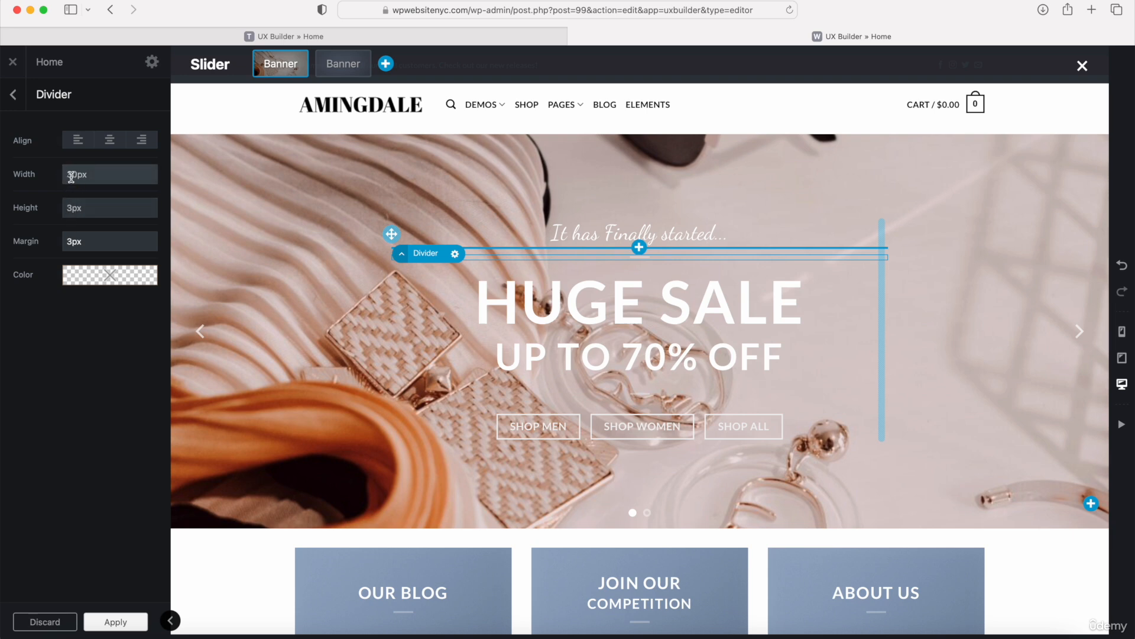
pyautogui.moveTo(76, 174)
pyautogui.mouseDown()
pyautogui.moveTo(77, 140)
pyautogui.moveTo(74, 177)
pyautogui.mouseUp()
pyautogui.click(1122, 265)
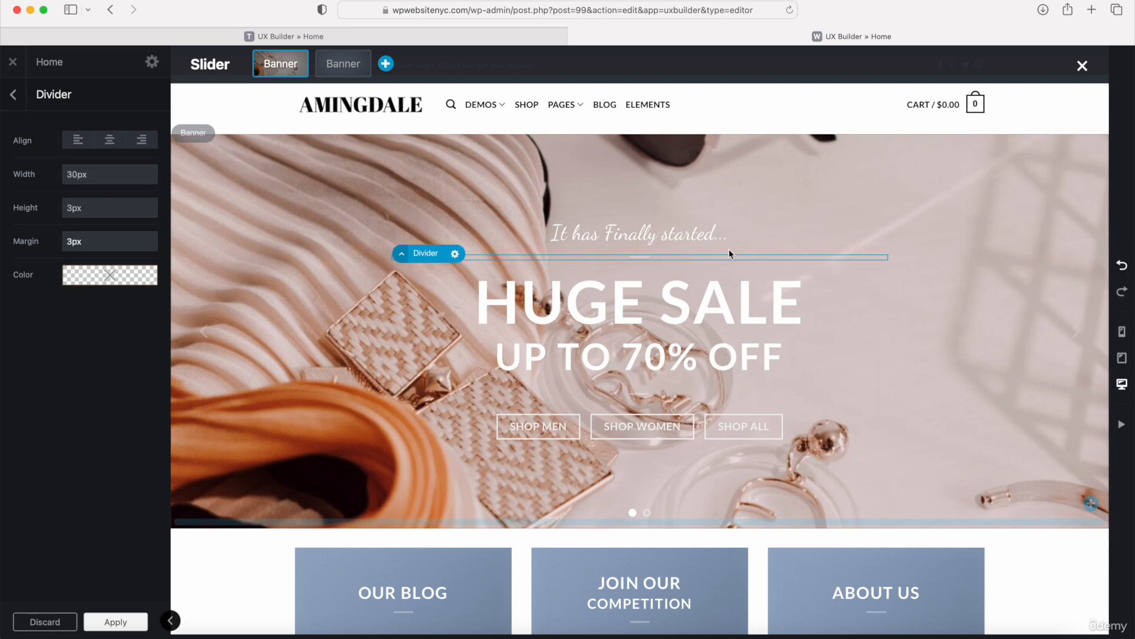
pyautogui.click(147, 107)
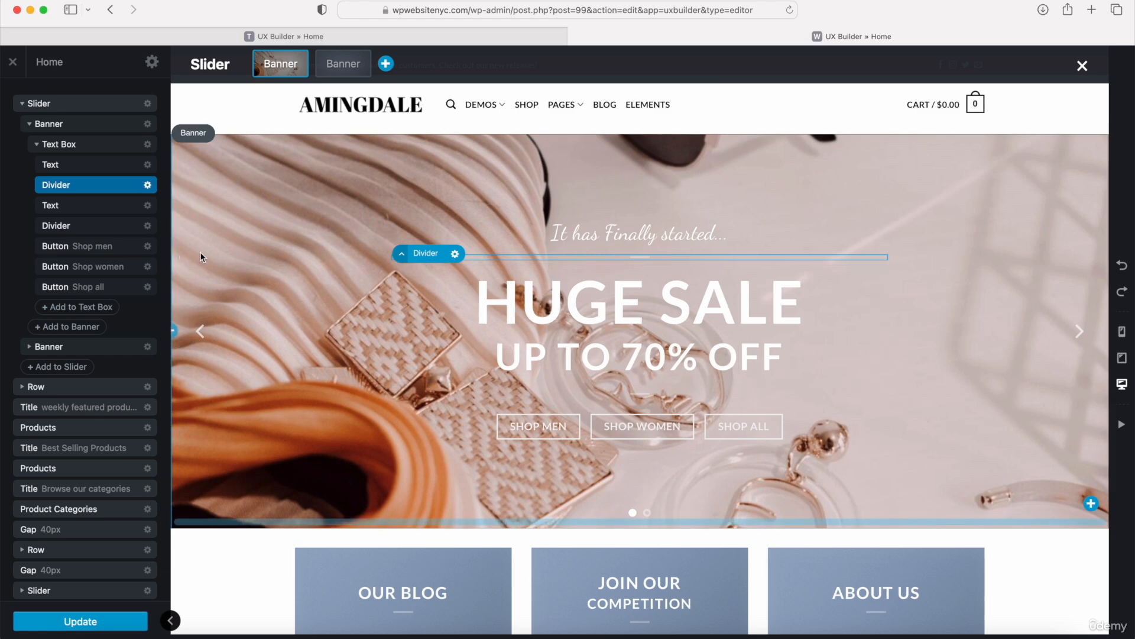
# Open the options of the "HUGE SALE UP TO 70% OFF" text and review its content in the text editor
pyautogui.click(148, 207)
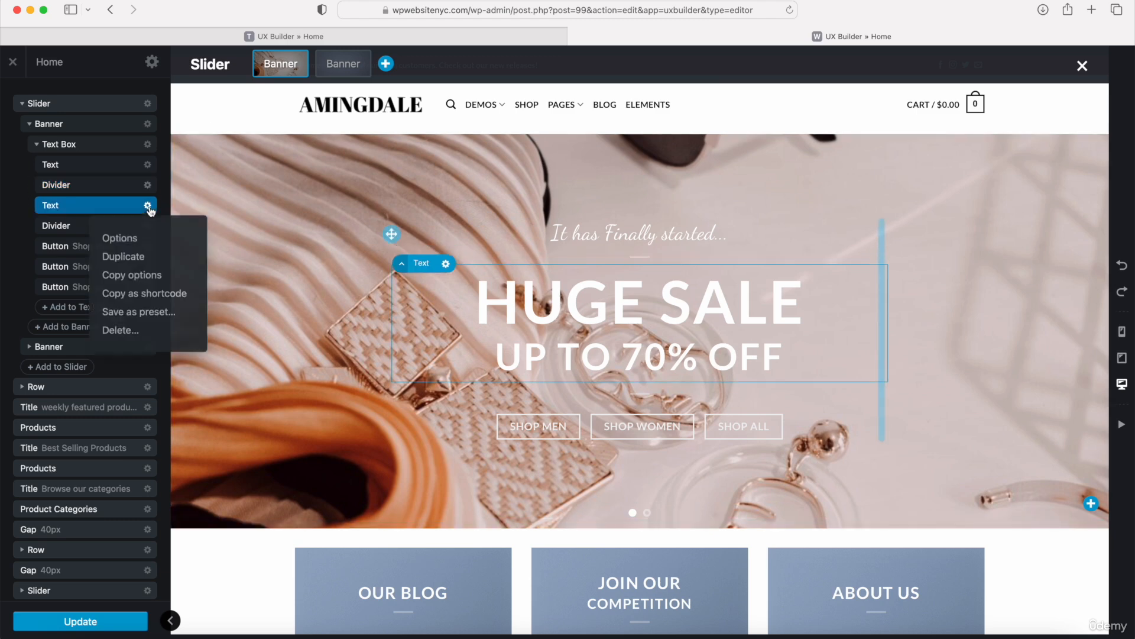
pyautogui.click(140, 241)
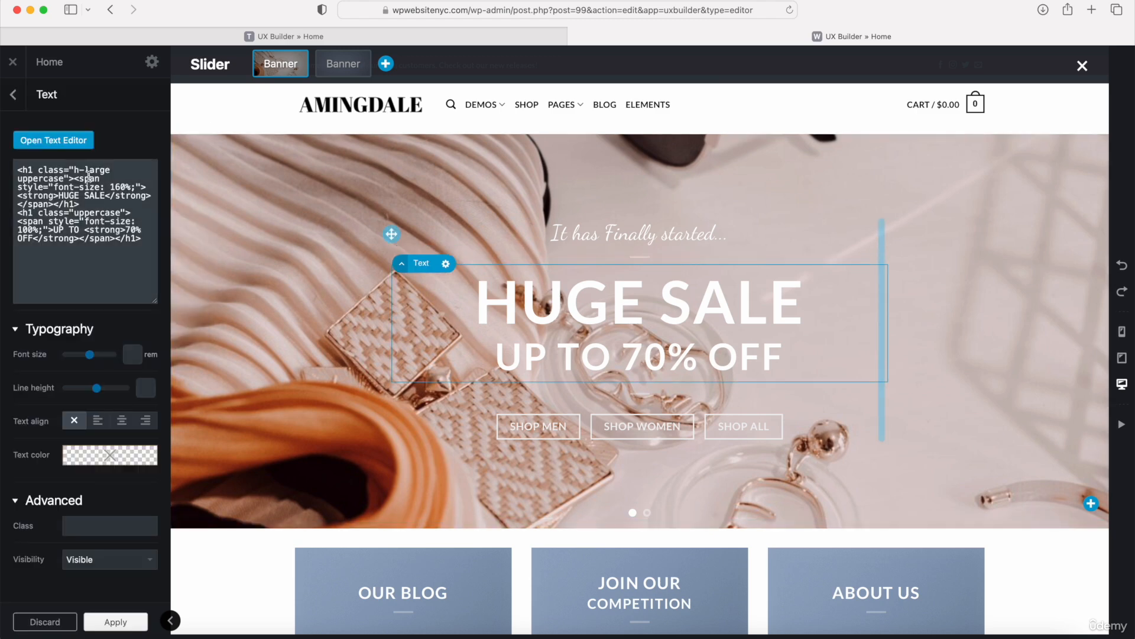
pyautogui.click(57, 143)
pyautogui.moveTo(164, 235); pyautogui.dragTo(15, 175)
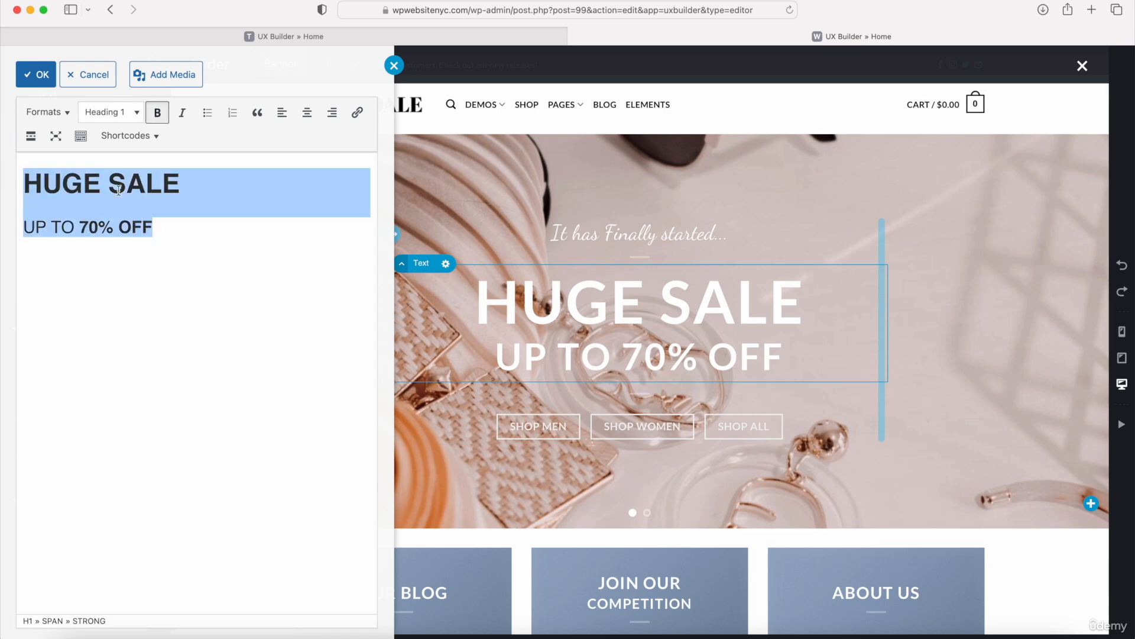
pyautogui.click(37, 80)
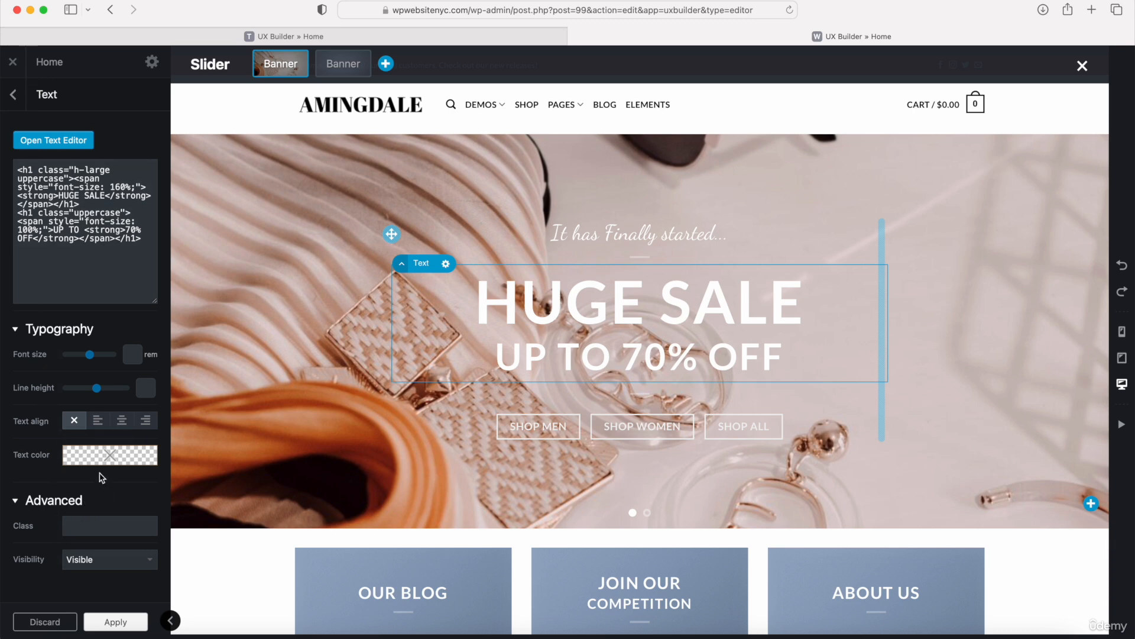
# Set the "HUGE SALE UP TO 70% OFF" text's colour to black, rgb(0, 0, 0)
pyautogui.click(82, 460)
pyautogui.moveTo(73, 561); pyautogui.dragTo(61, 582)
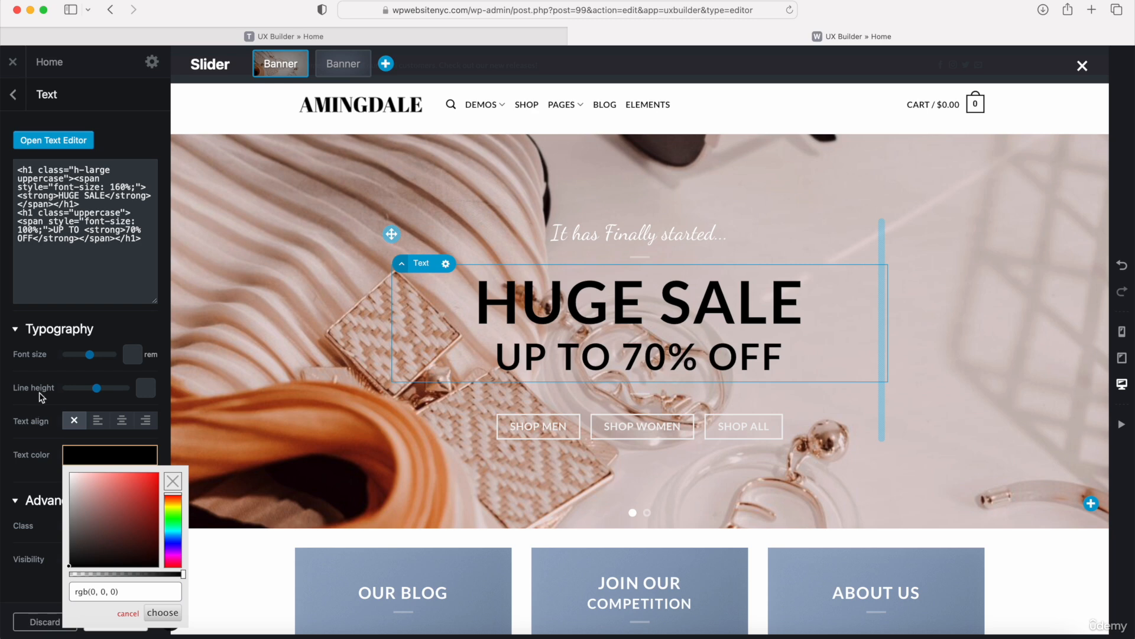
pyautogui.click(32, 356)
pyautogui.click(14, 96)
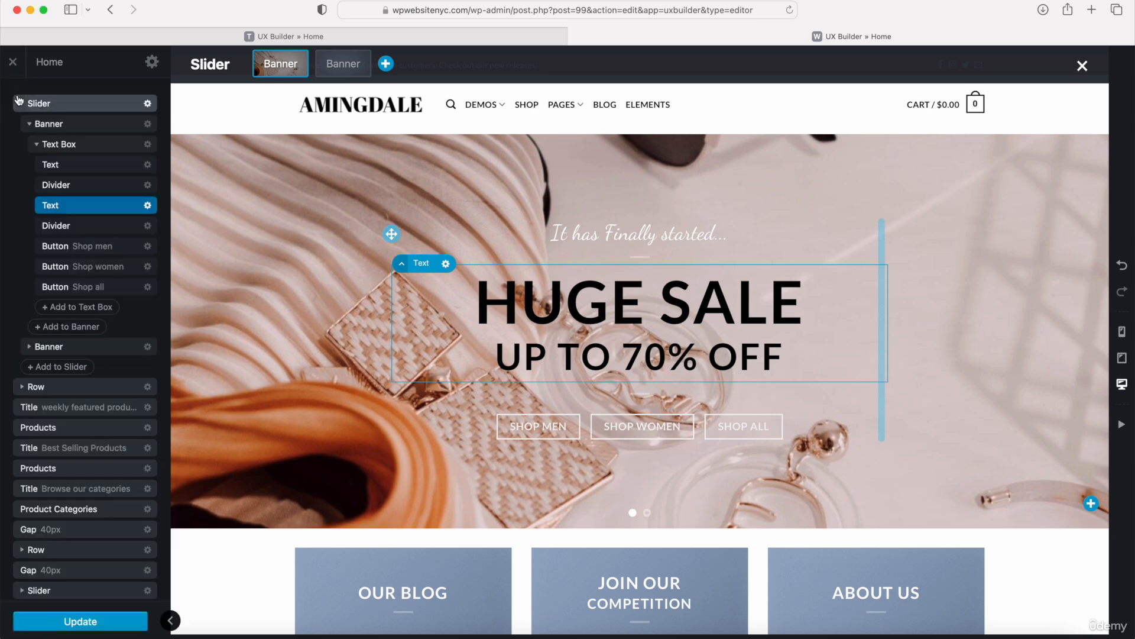
# Set the "It has Finally started..." text's colour to black
pyautogui.doubleClick(73, 164)
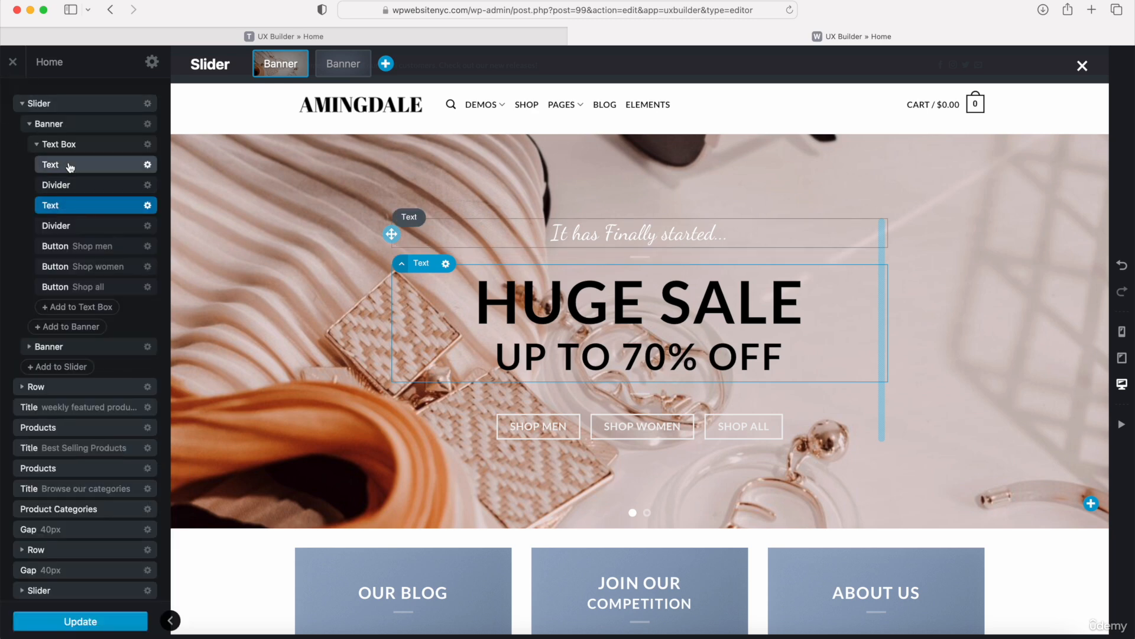
pyautogui.click(75, 457)
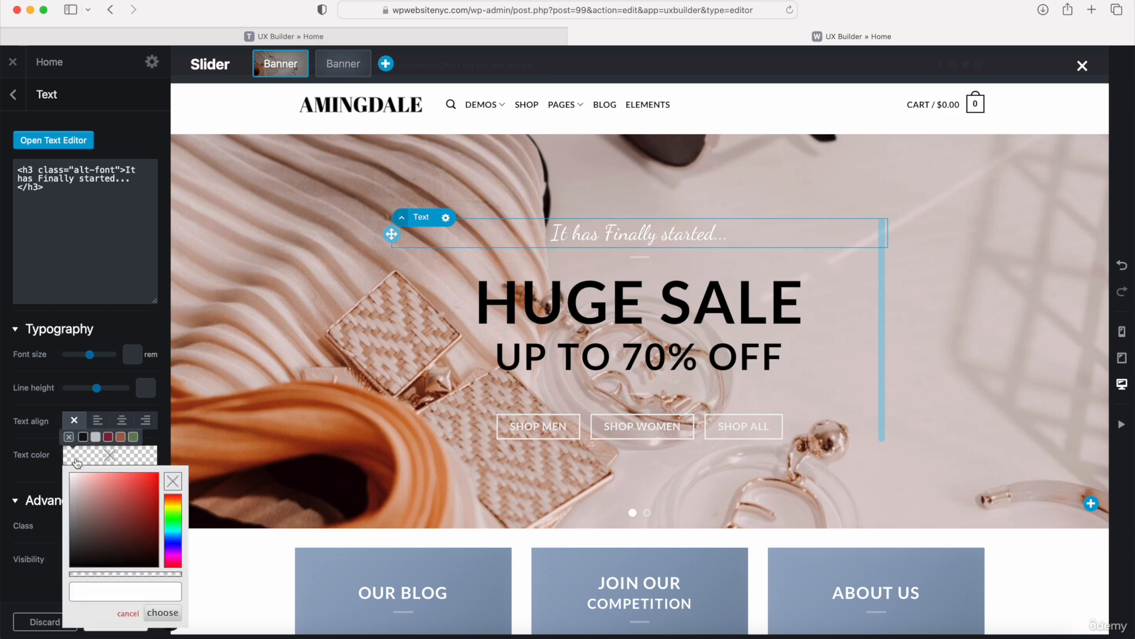
pyautogui.click(69, 565)
pyautogui.click(37, 397)
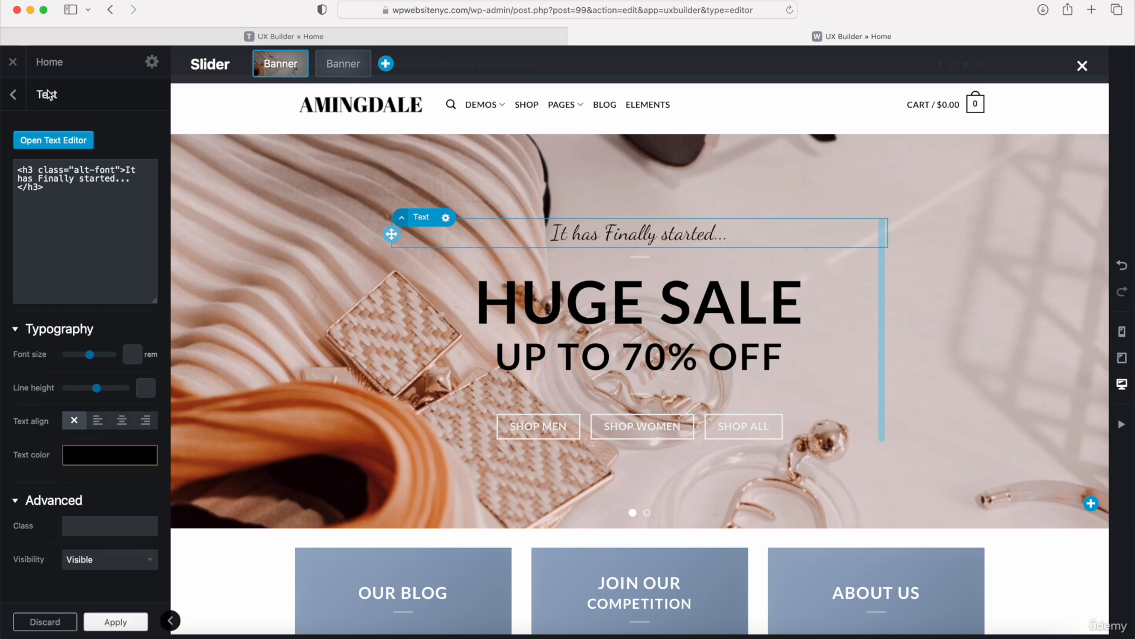
pyautogui.click(22, 105)
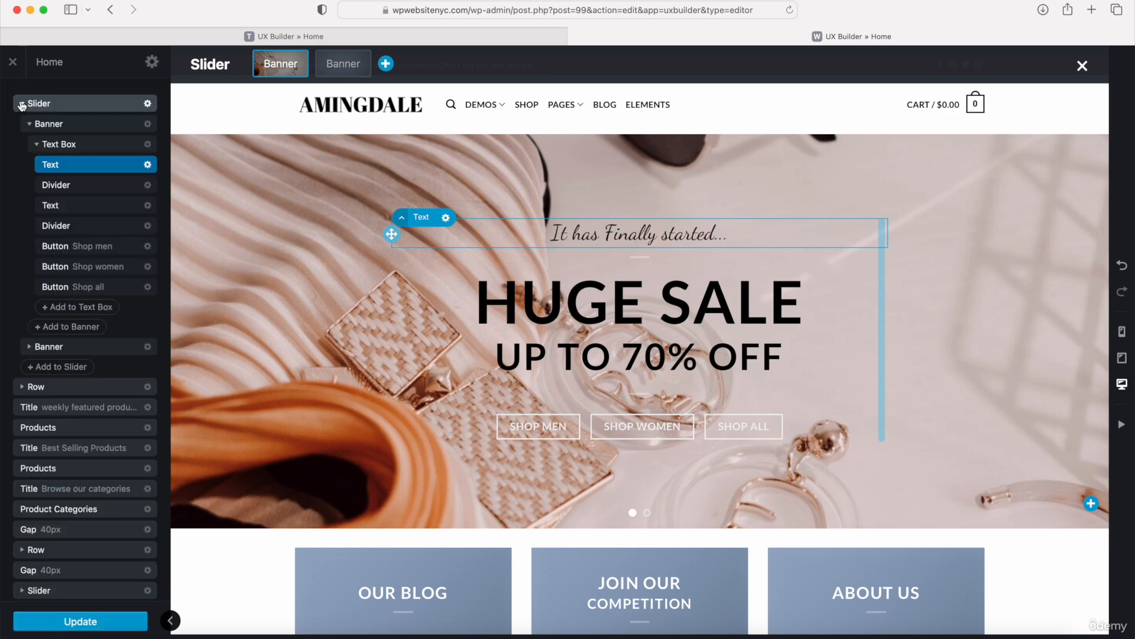
# Delete the "Shop all" button from the "Huge Sale" banner's text box
pyautogui.click(148, 287)
pyautogui.click(133, 413)
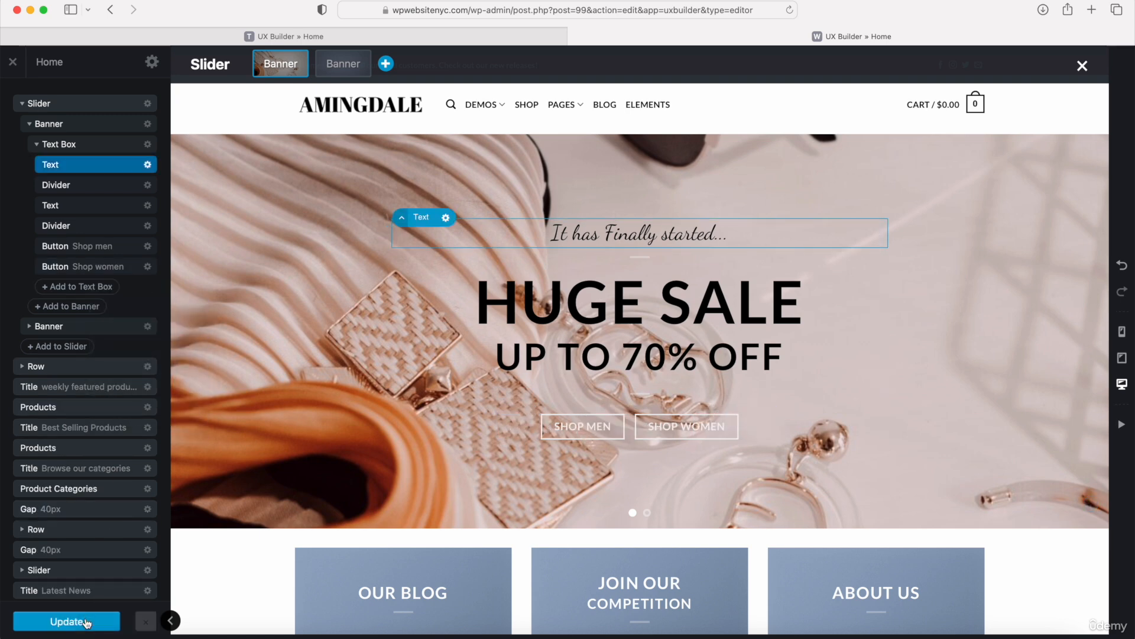
# Change the "Shop men" button's text to "Handbags"
pyautogui.click(81, 251)
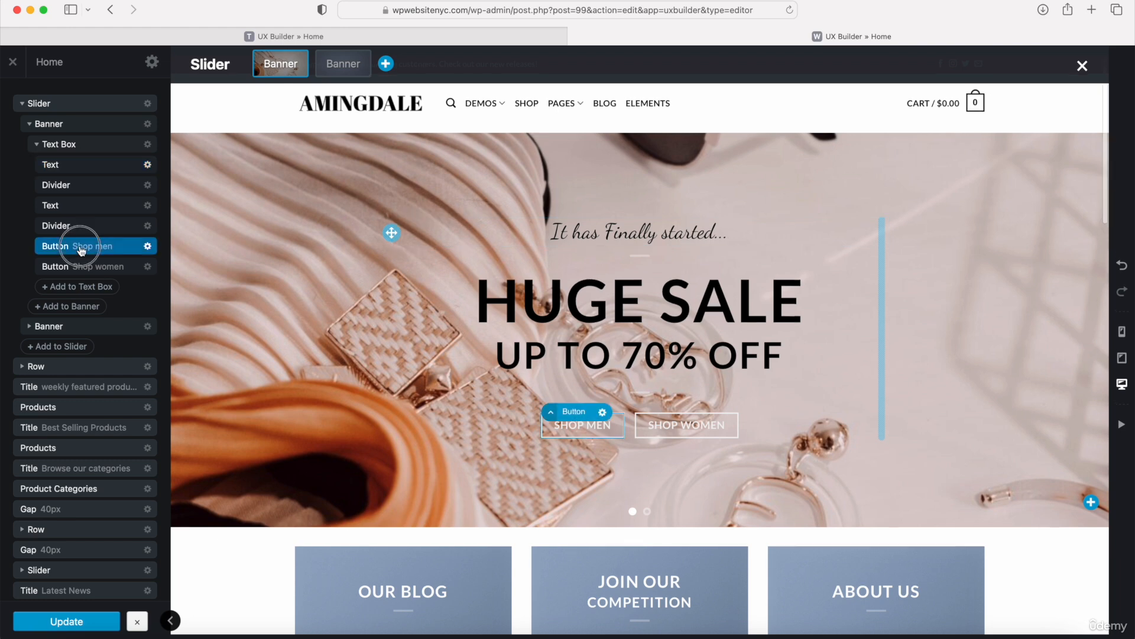
pyautogui.click(116, 141)
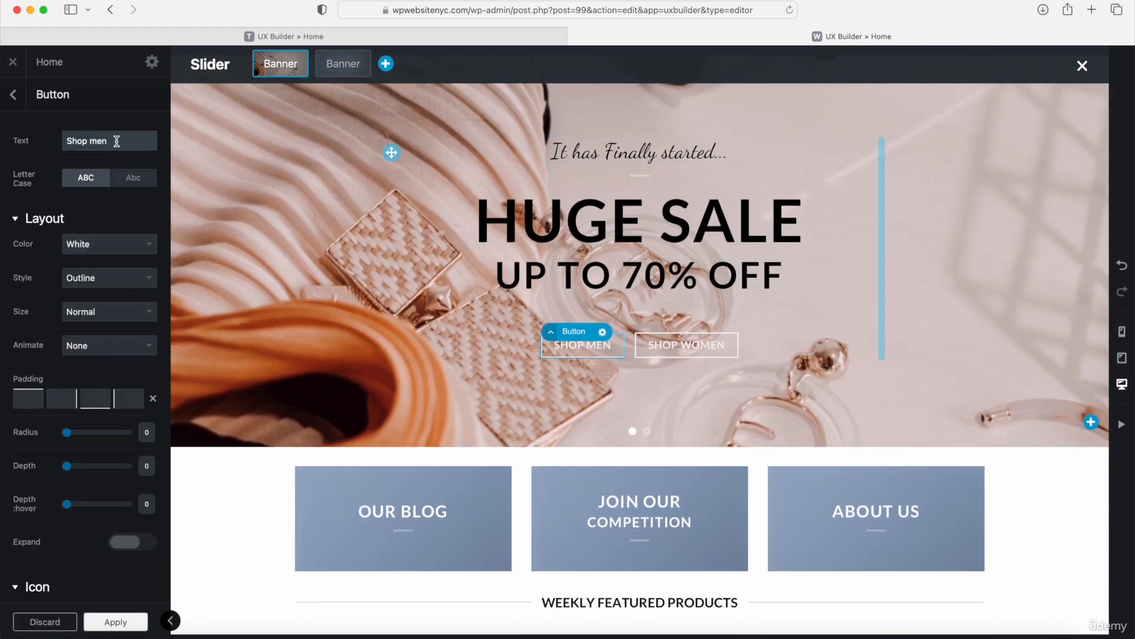
pyautogui.press('super+a')
pyautogui.write('Hna')
pyautogui.press('BackSpace')
pyautogui.press('BackSpace')
pyautogui.write('and')
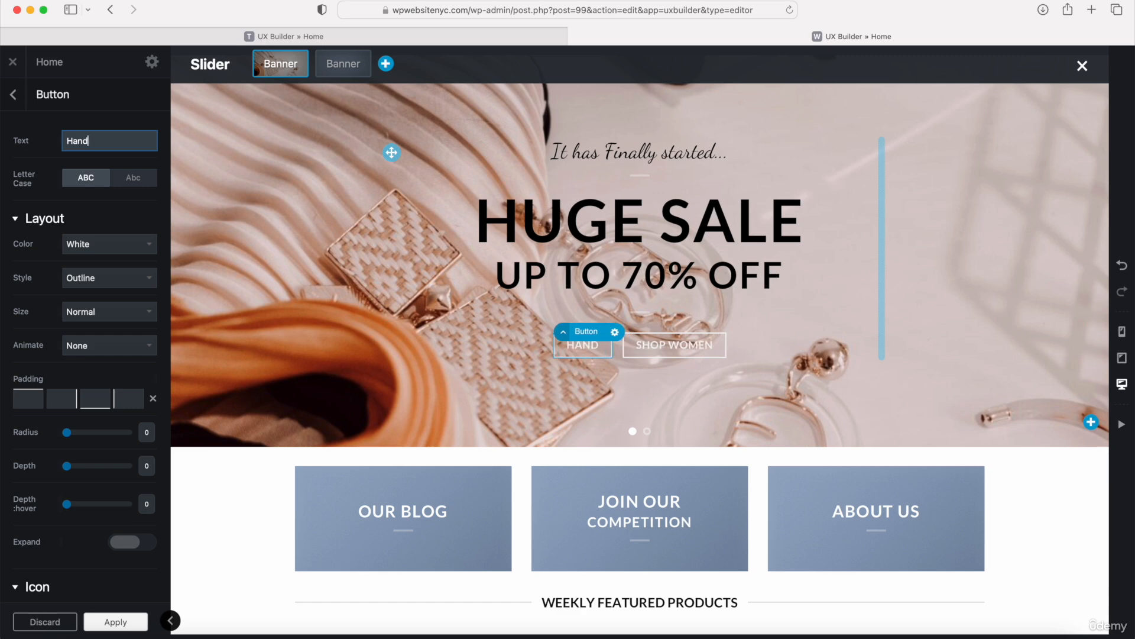
pyautogui.write('bags')
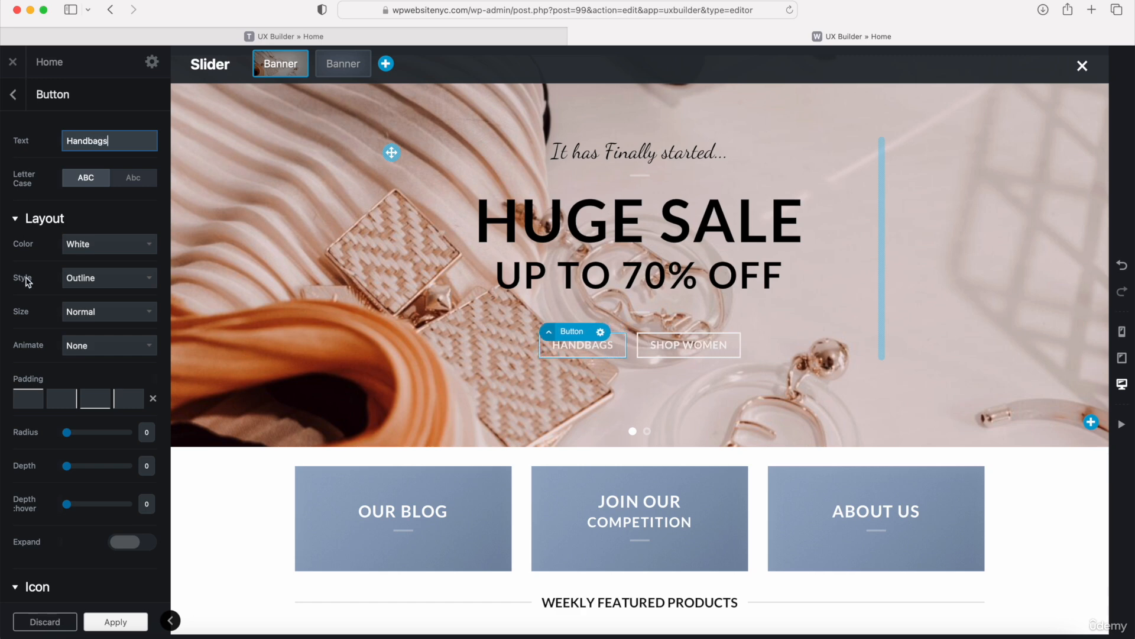
pyautogui.scroll(-5, 57, 327)
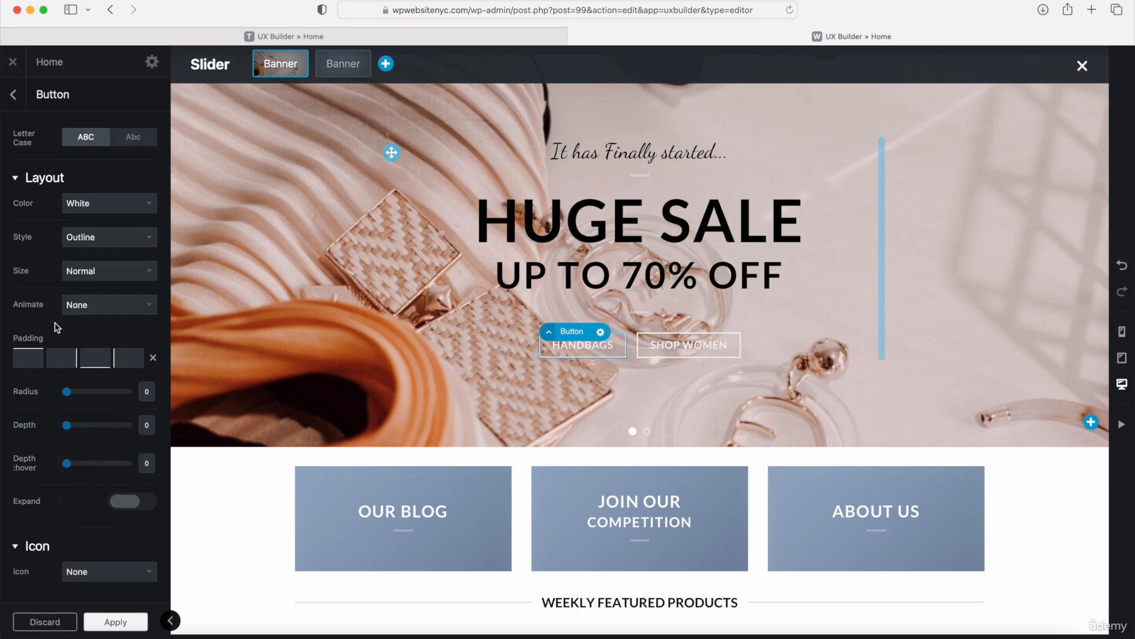
pyautogui.doubleClick(75, 388)
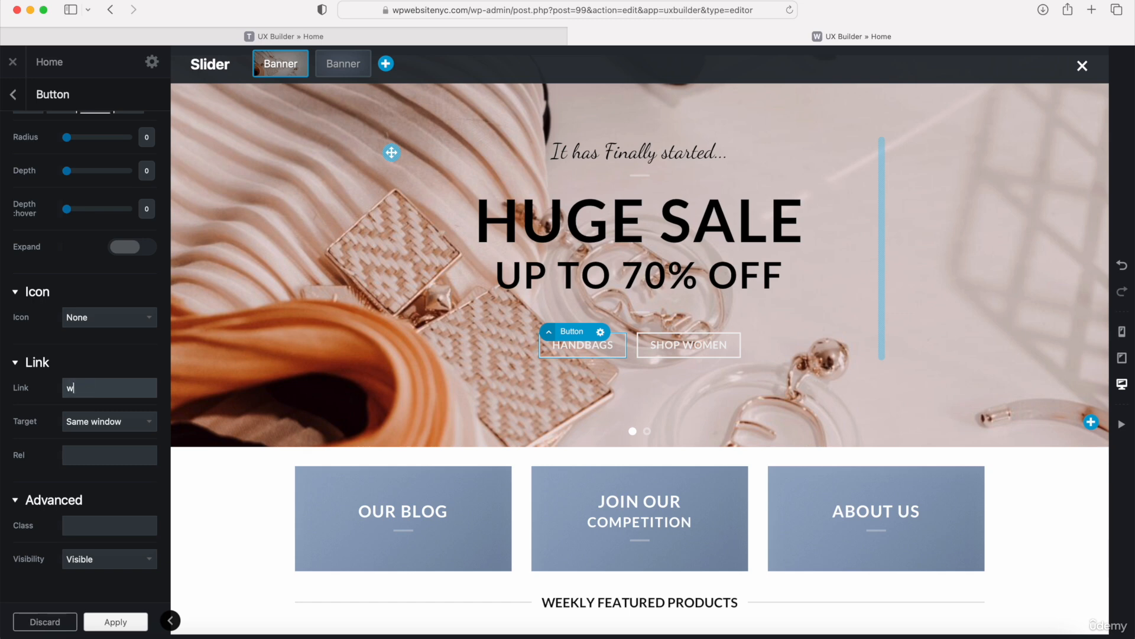
pyautogui.write('https')
pyautogui.write('://wpwebsitenyc.com/s')
pyautogui.write('hop/')
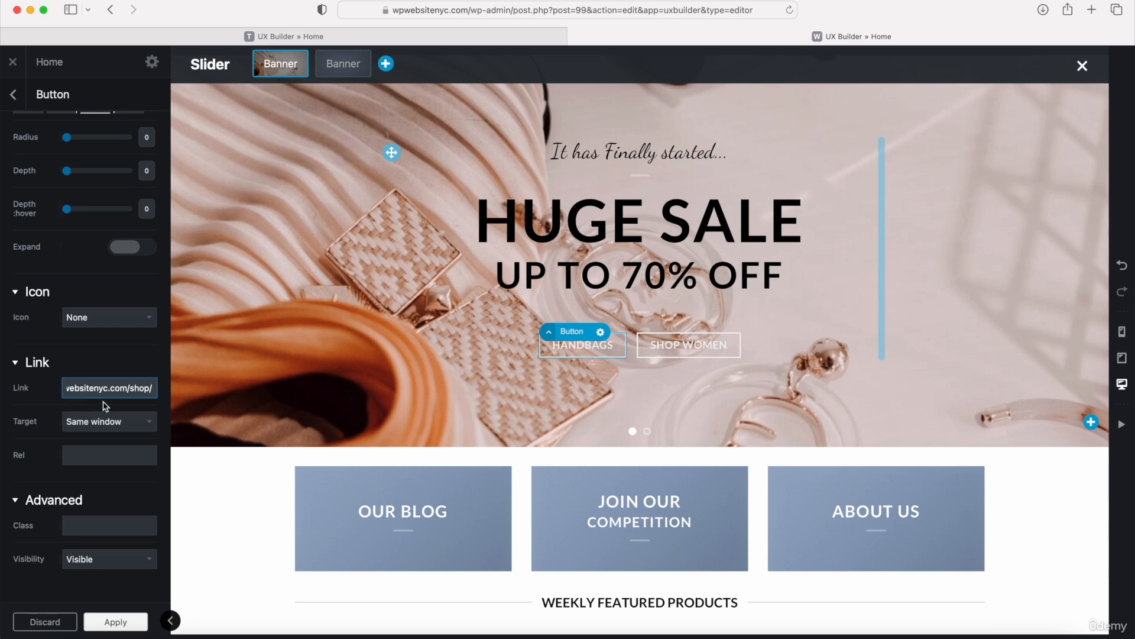
pyautogui.click(109, 623)
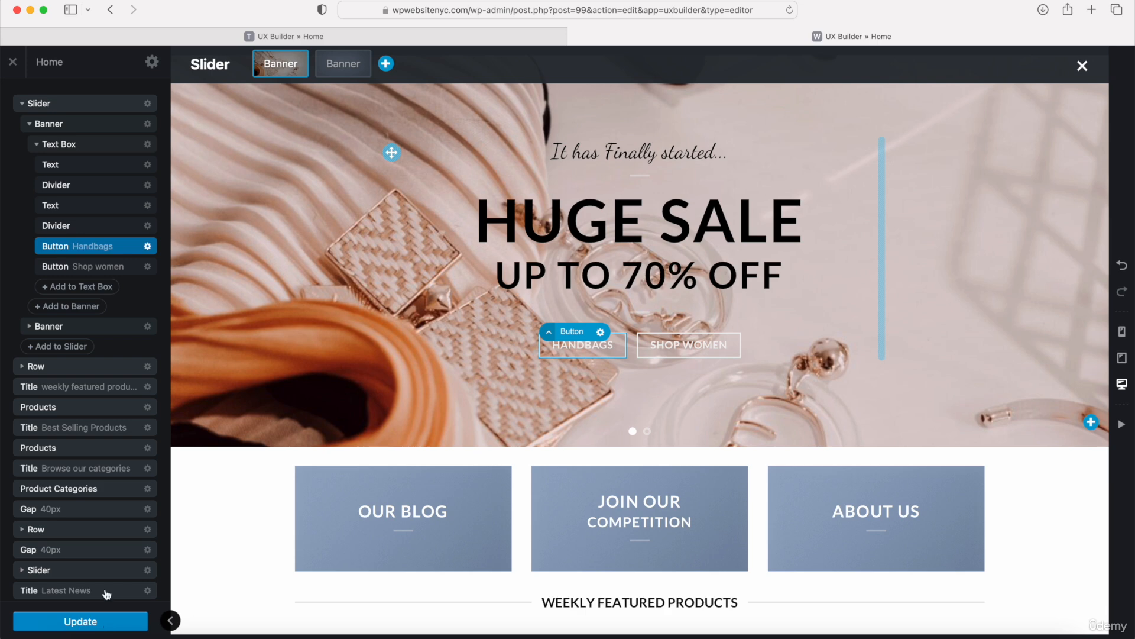
# Change the "Shop women" button's text to "Shop All"
pyautogui.click(95, 266)
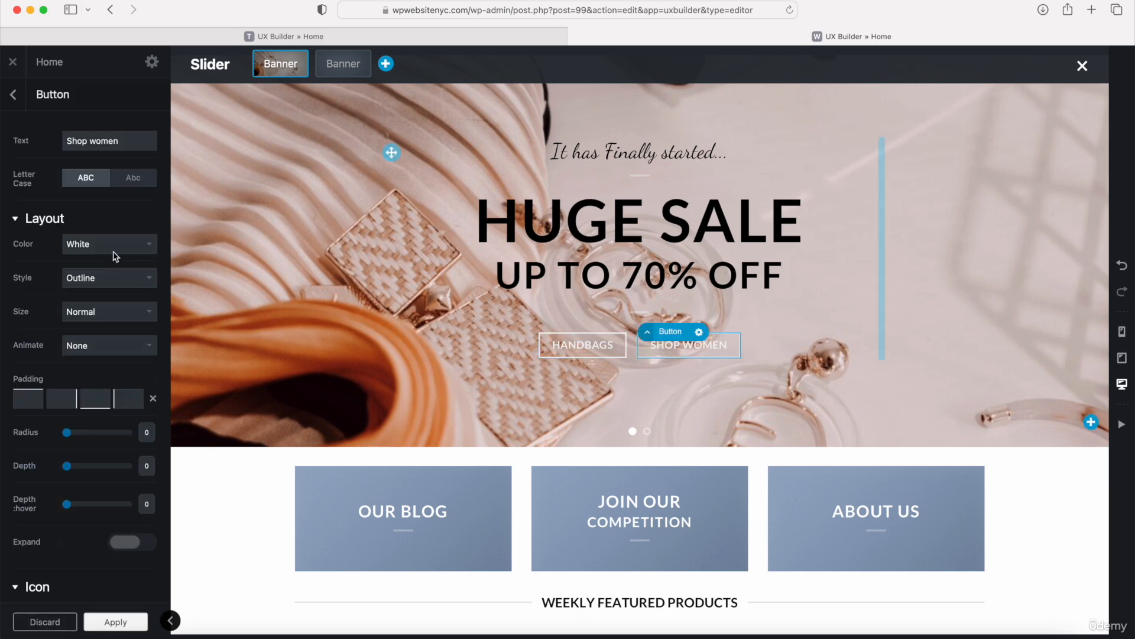
pyautogui.click(95, 142)
pyautogui.moveTo(90, 142); pyautogui.dragTo(165, 146)
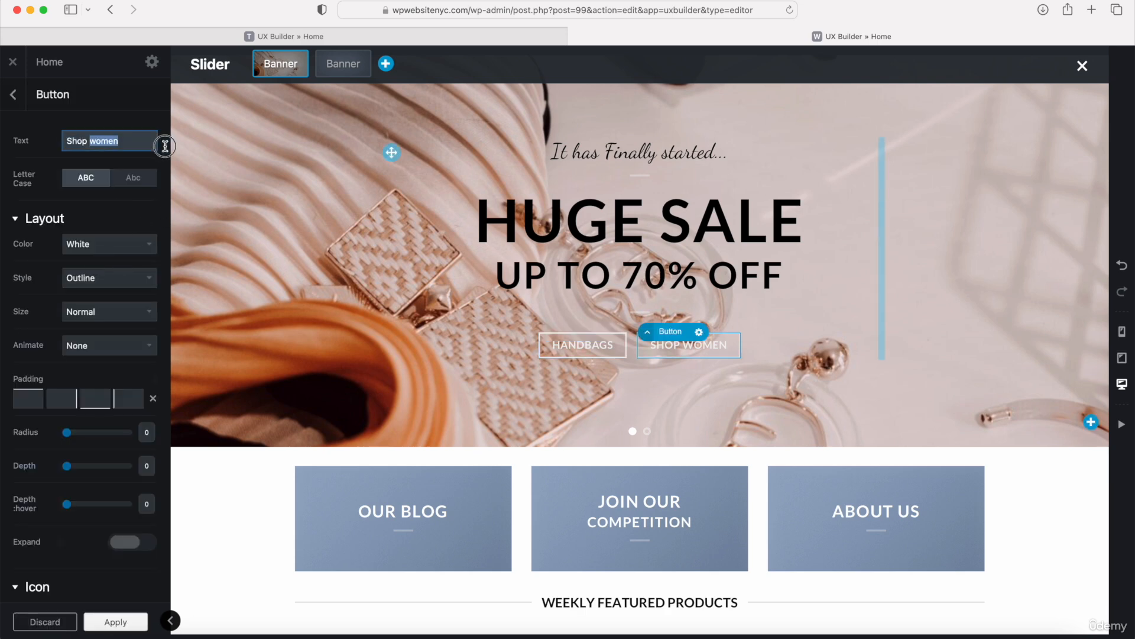
pyautogui.write('All')
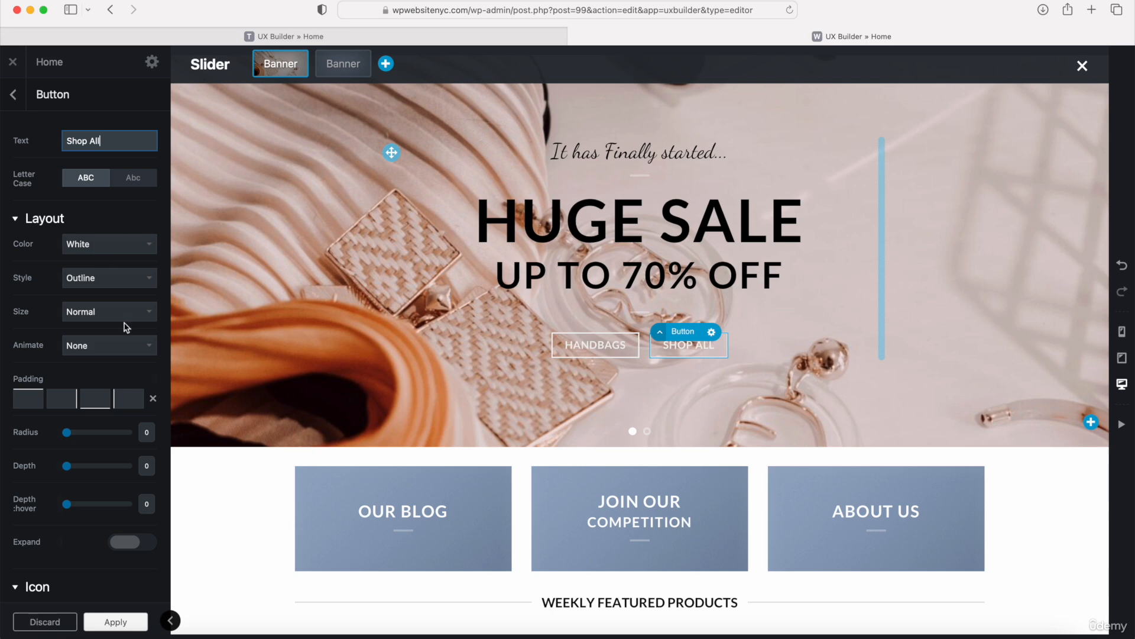
pyautogui.scroll(-5, 126, 327)
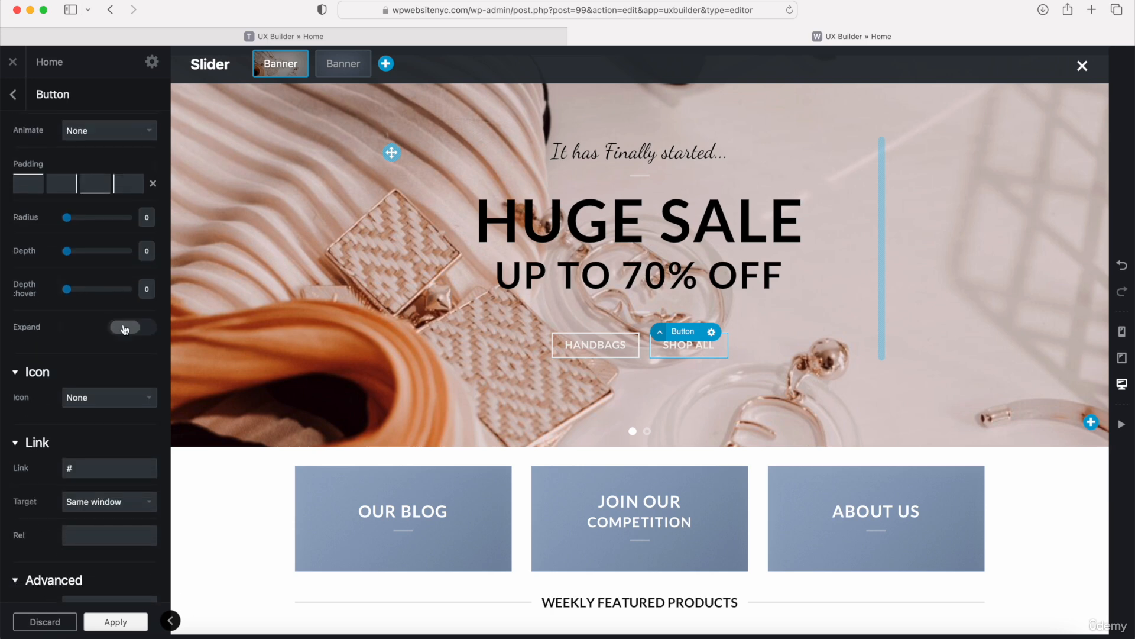
pyautogui.doubleClick(77, 468)
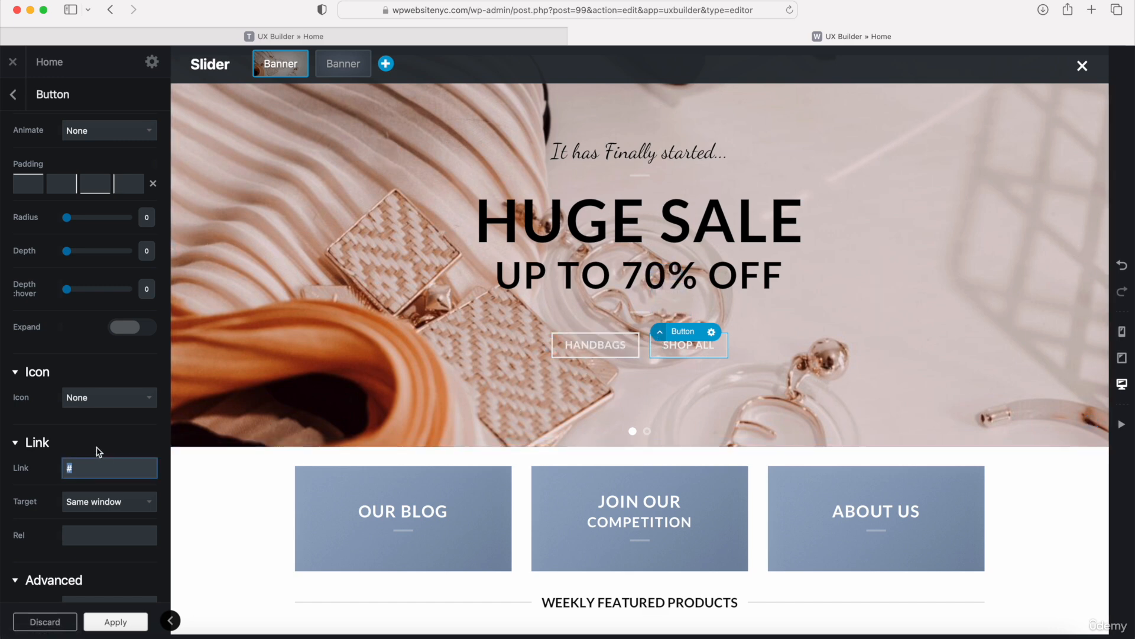
pyautogui.scroll(5, 98, 451)
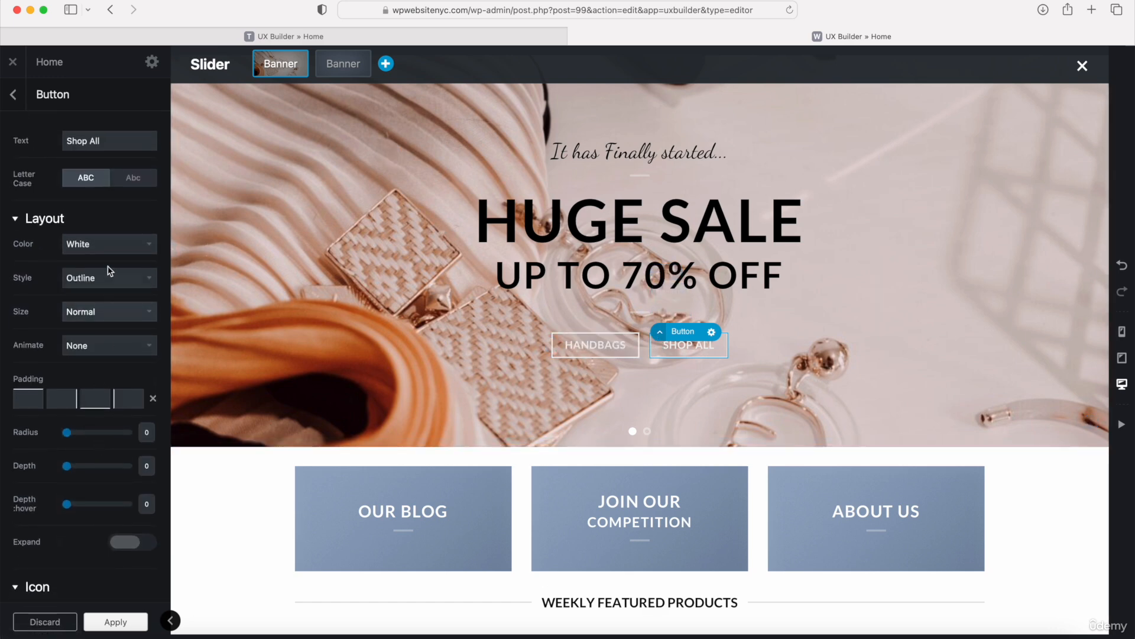
# Set the "Shop All" button to the Primary colour at Normal size and apply its options
pyautogui.click(109, 245)
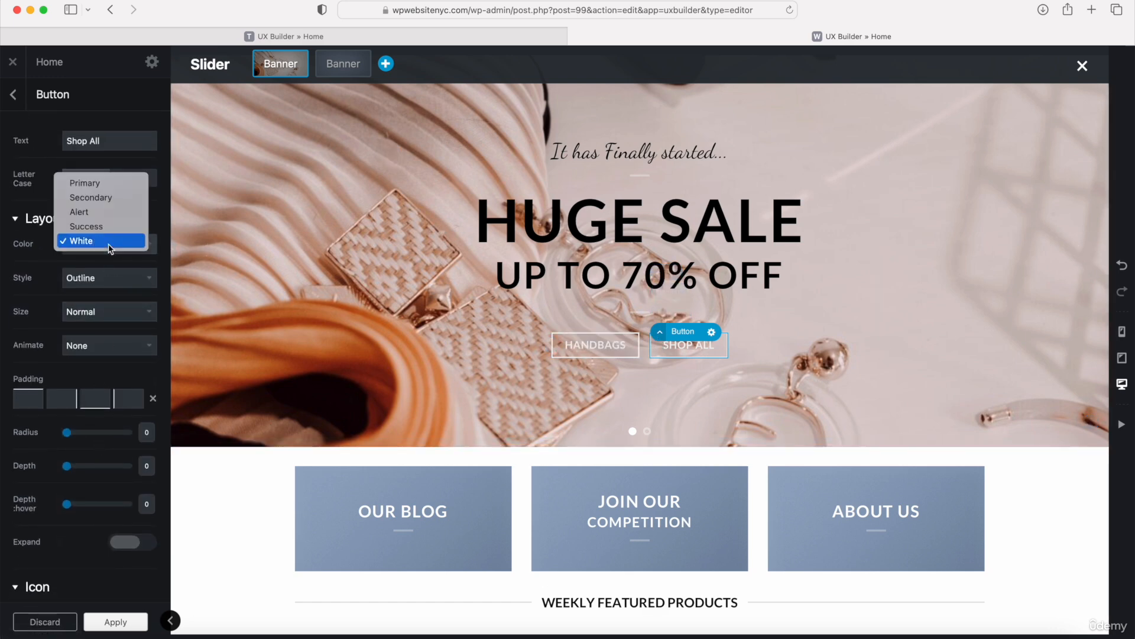
pyautogui.click(107, 183)
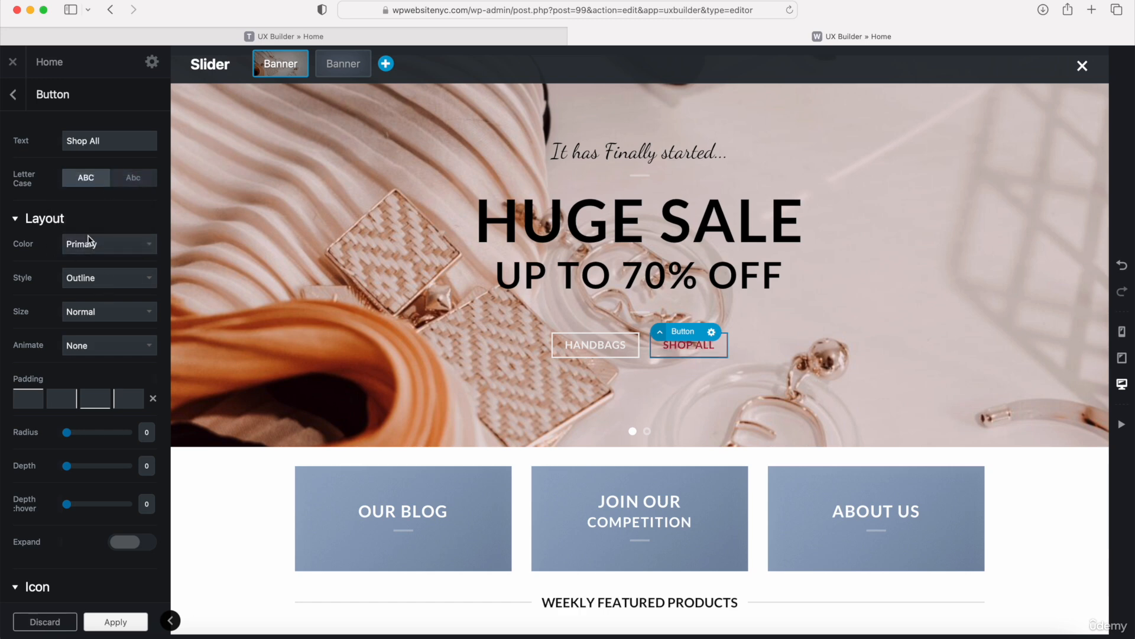
pyautogui.click(93, 282)
pyautogui.click(53, 316)
pyautogui.click(87, 312)
pyautogui.click(86, 324)
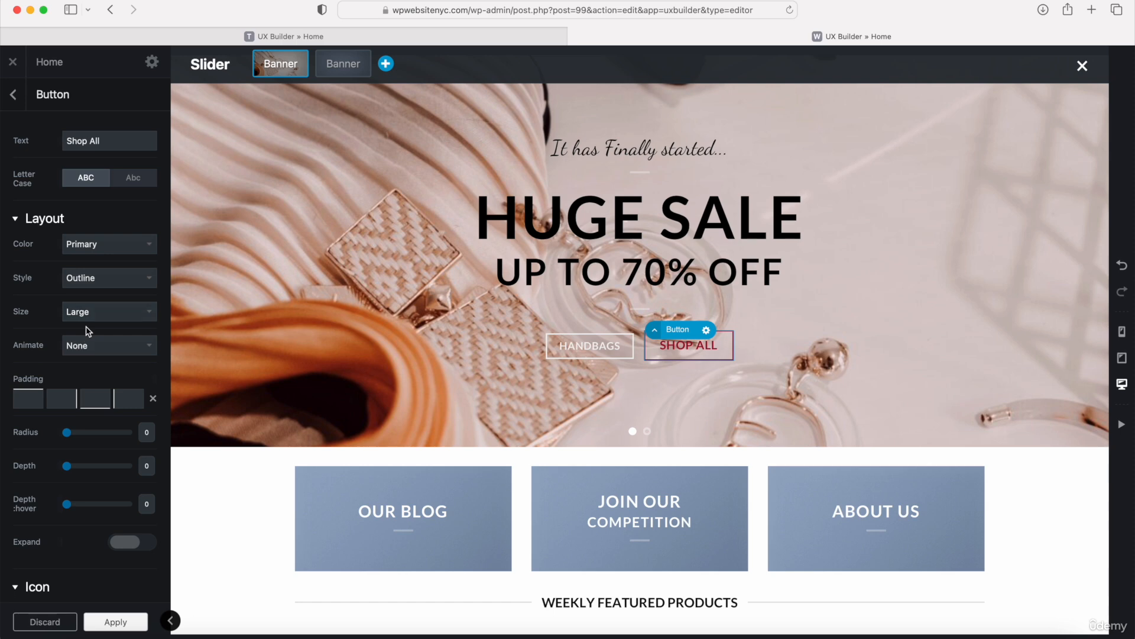
pyautogui.click(89, 313)
pyautogui.click(88, 292)
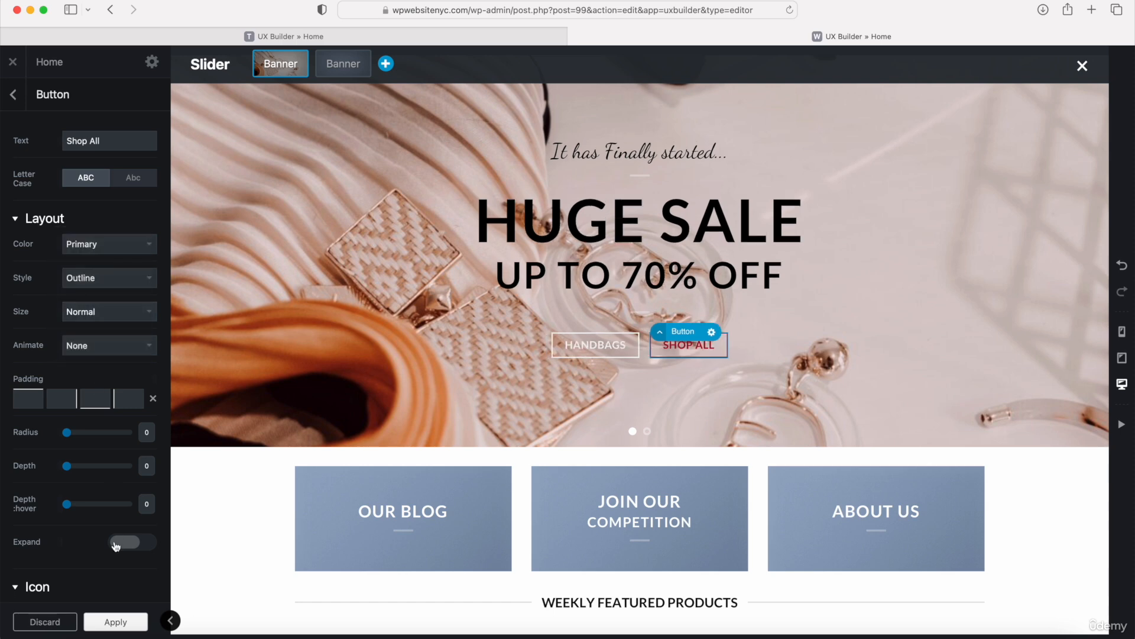
pyautogui.click(115, 621)
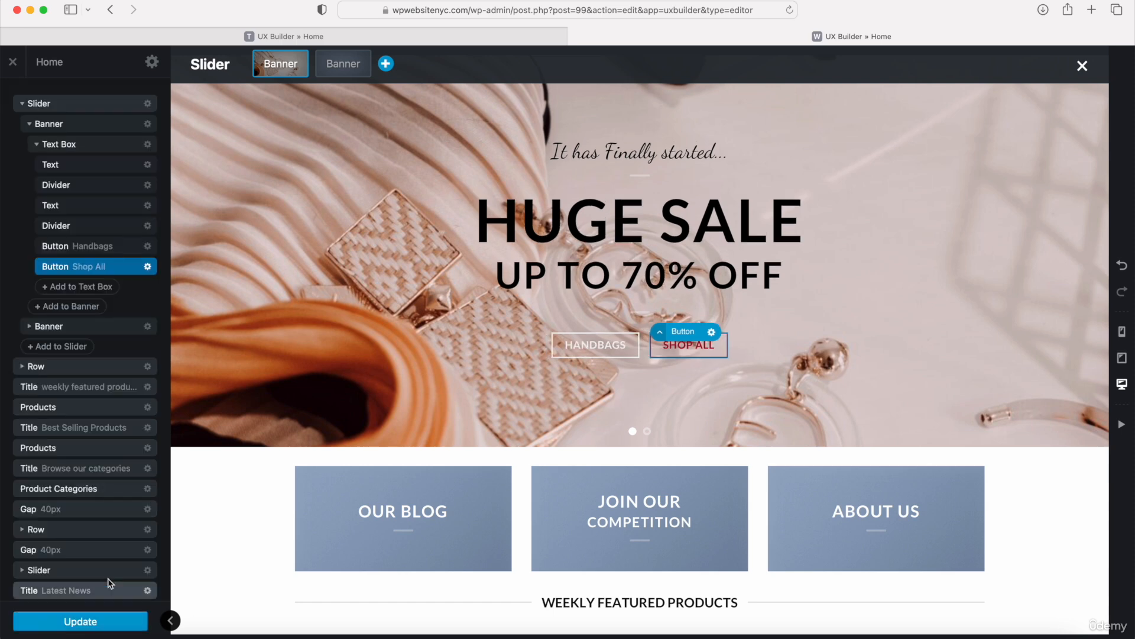
# Set the "Handbags" button's colour to Primary, apply its options, and update the page
pyautogui.click(93, 246)
pyautogui.click(89, 244)
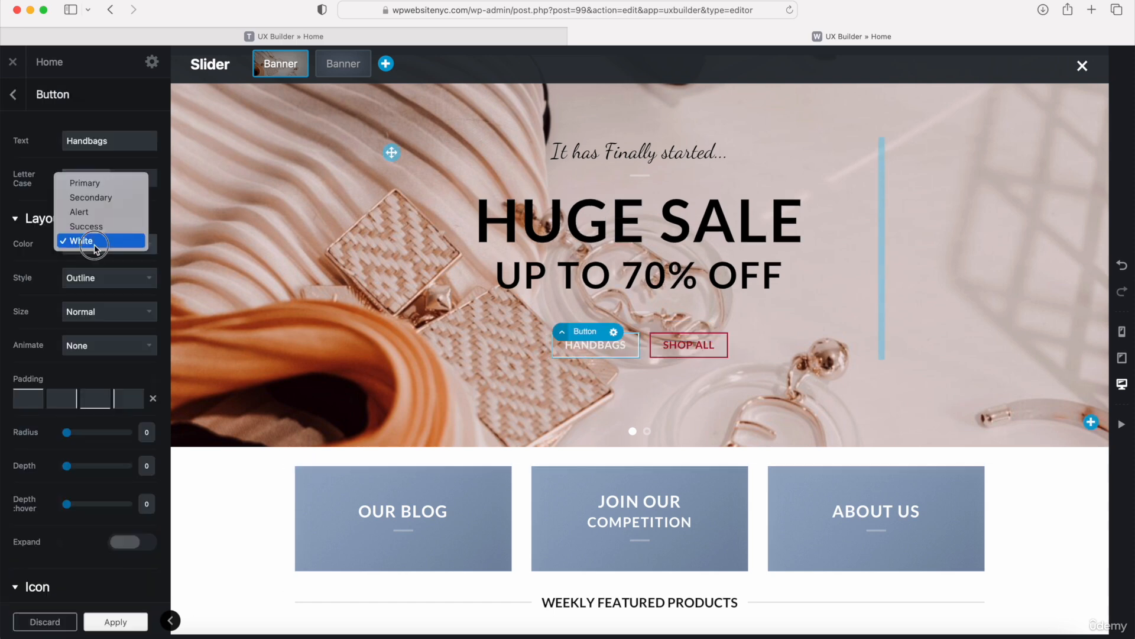
pyautogui.click(101, 181)
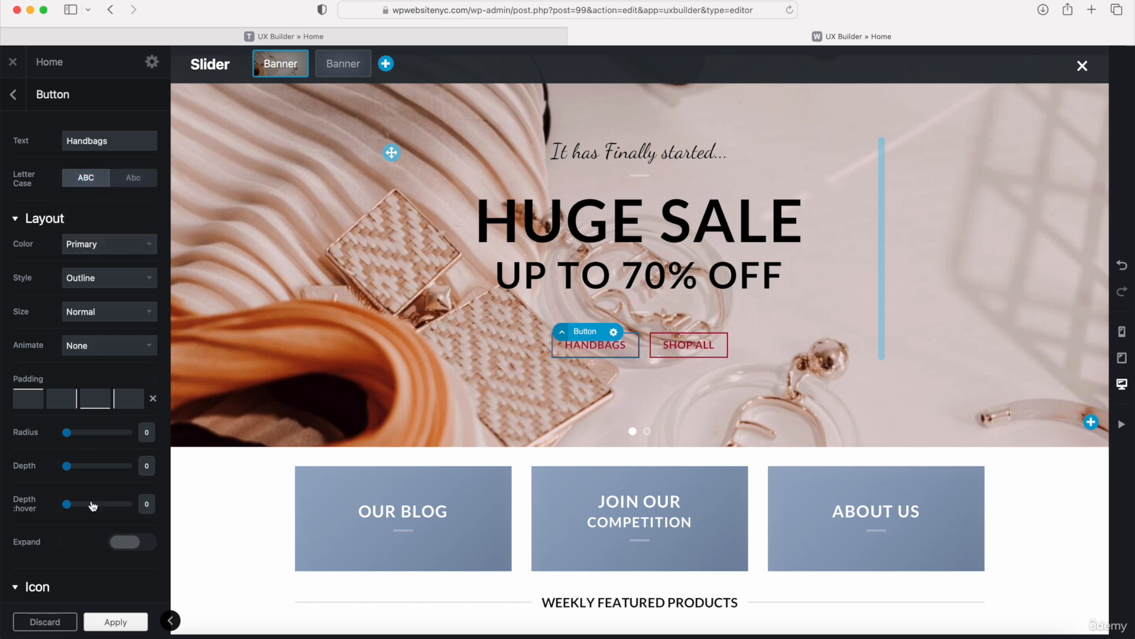
pyautogui.click(109, 625)
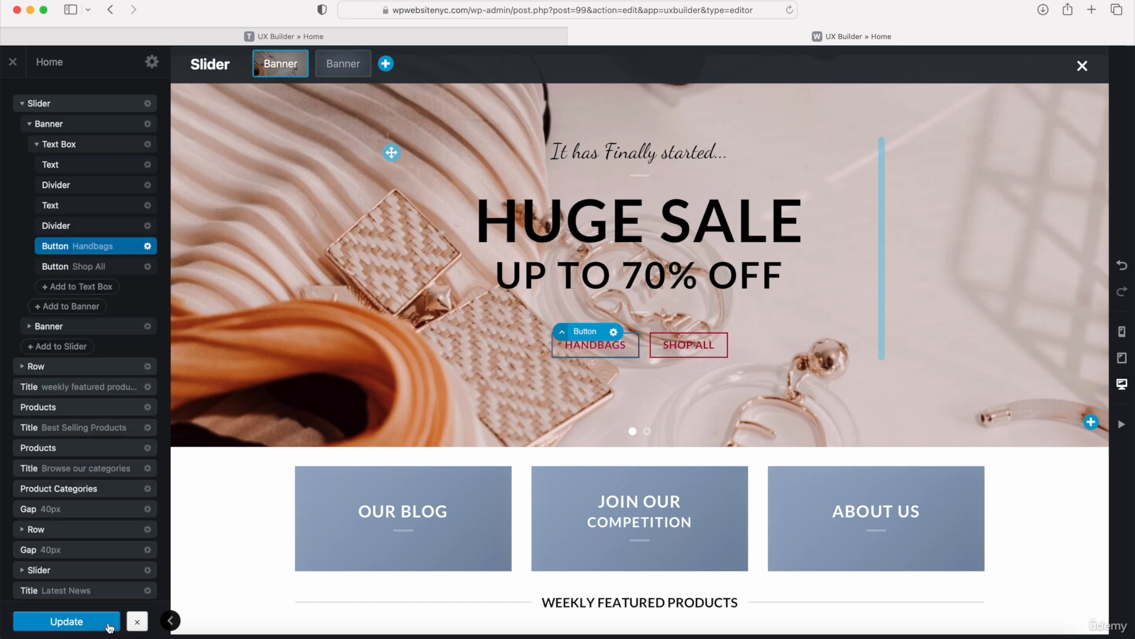
pyautogui.click(77, 622)
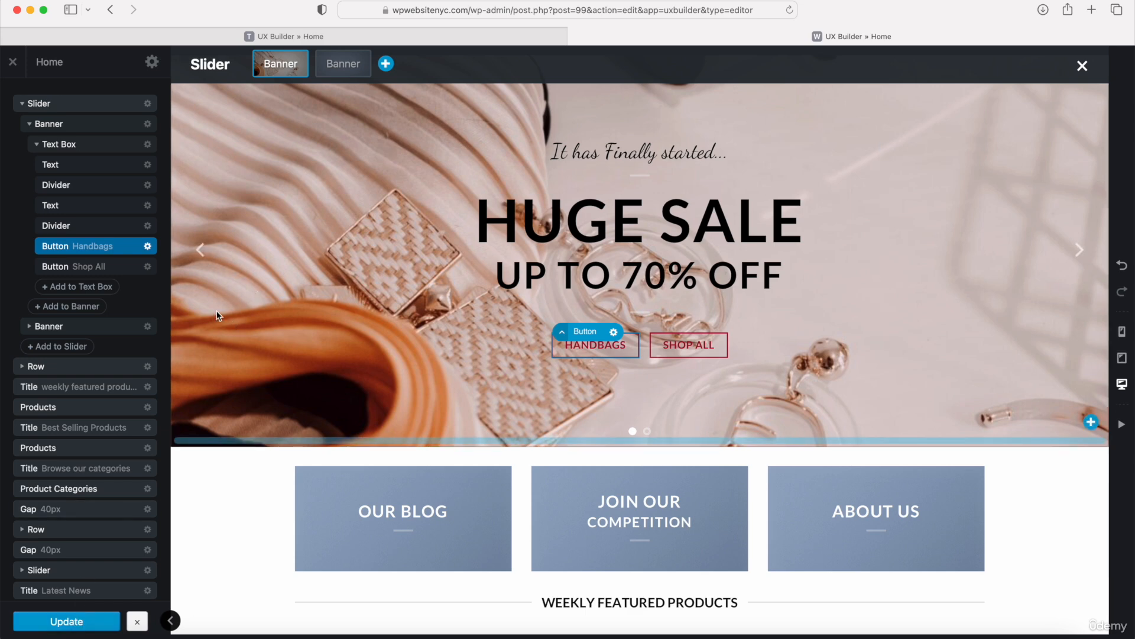
# Replace the slider's second banner background image with banner5-scaled.jpg and set its focus position to 51% 62%
pyautogui.click(29, 124)
pyautogui.click(28, 144)
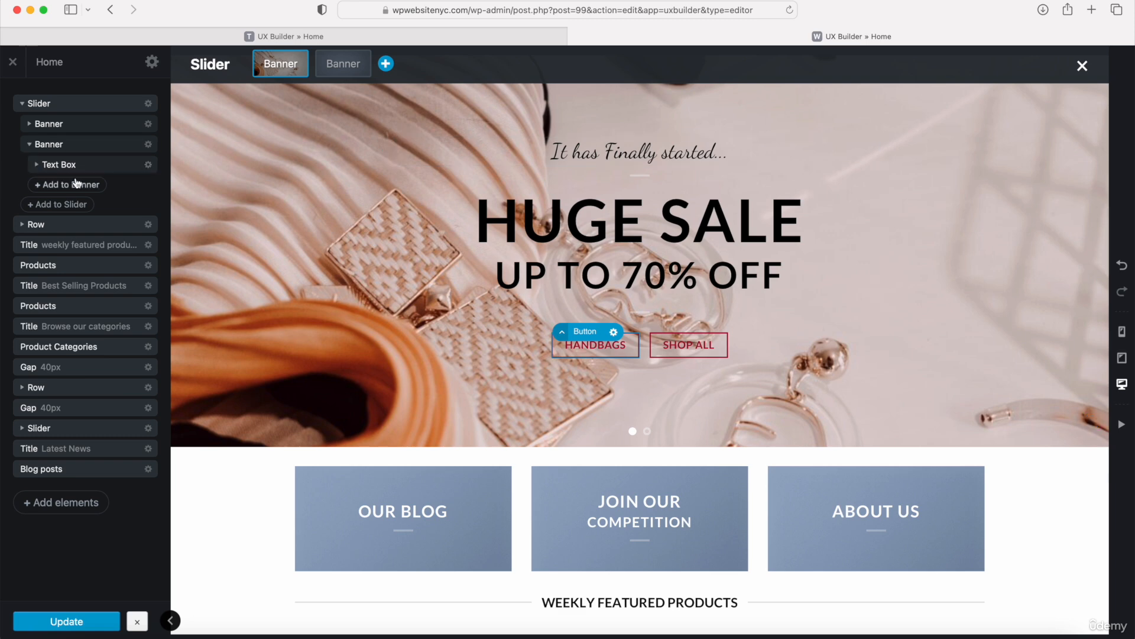
pyautogui.click(118, 149)
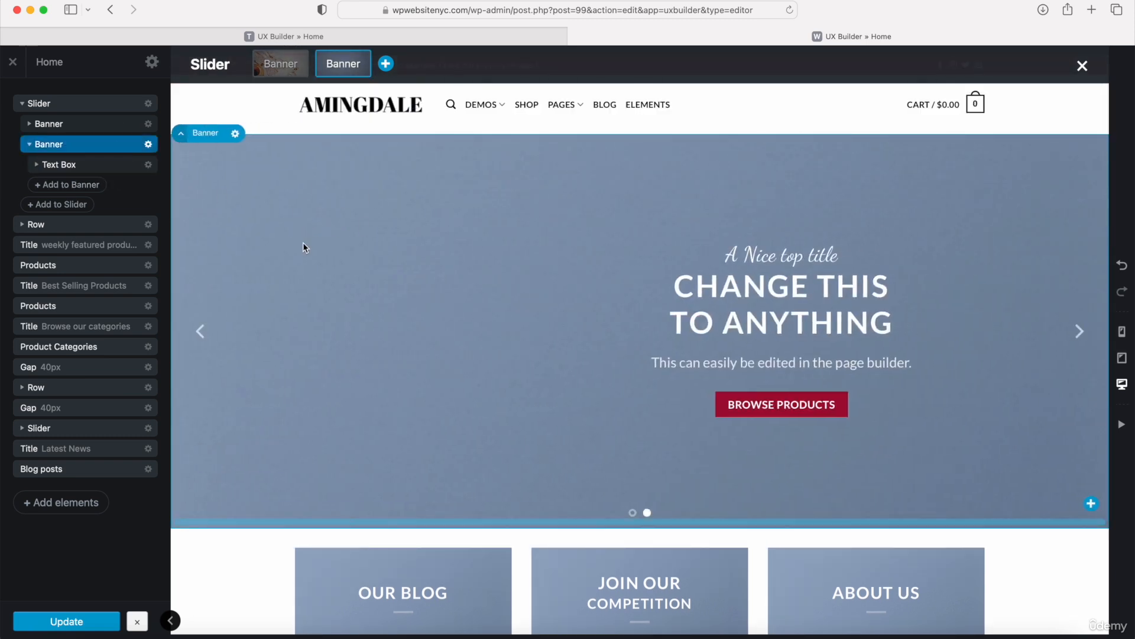
pyautogui.click(272, 204)
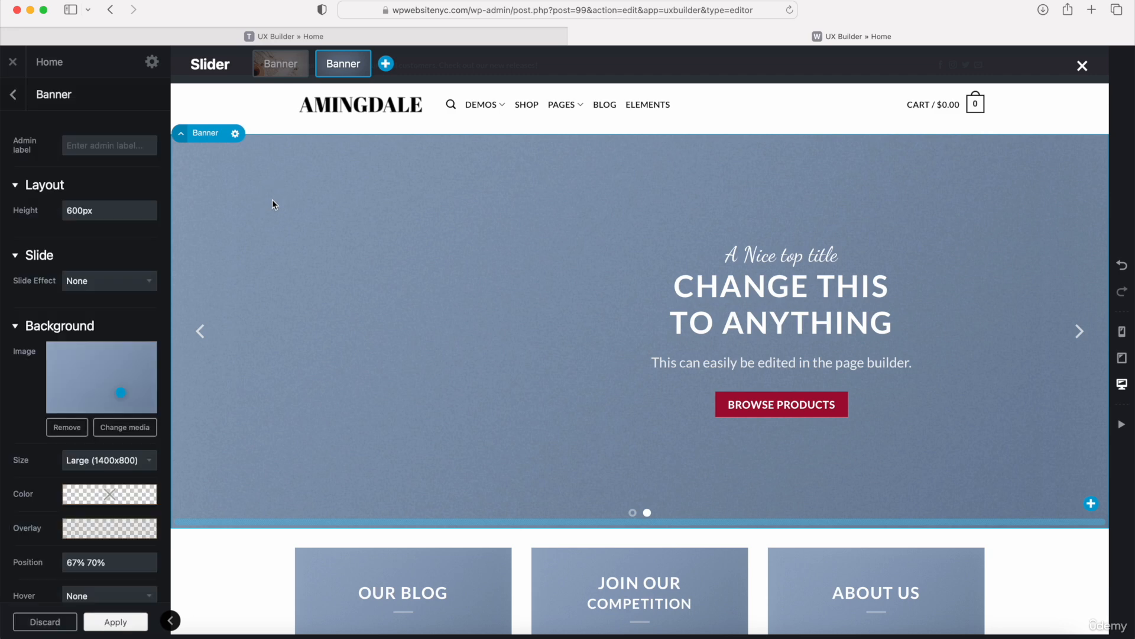
pyautogui.click(68, 427)
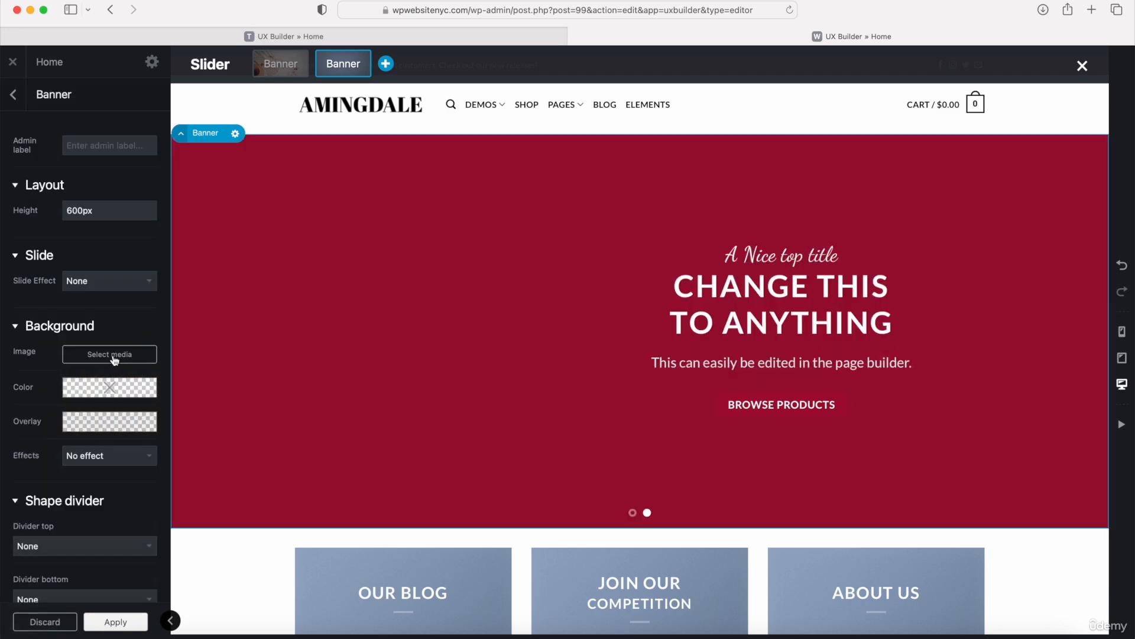
pyautogui.click(115, 357)
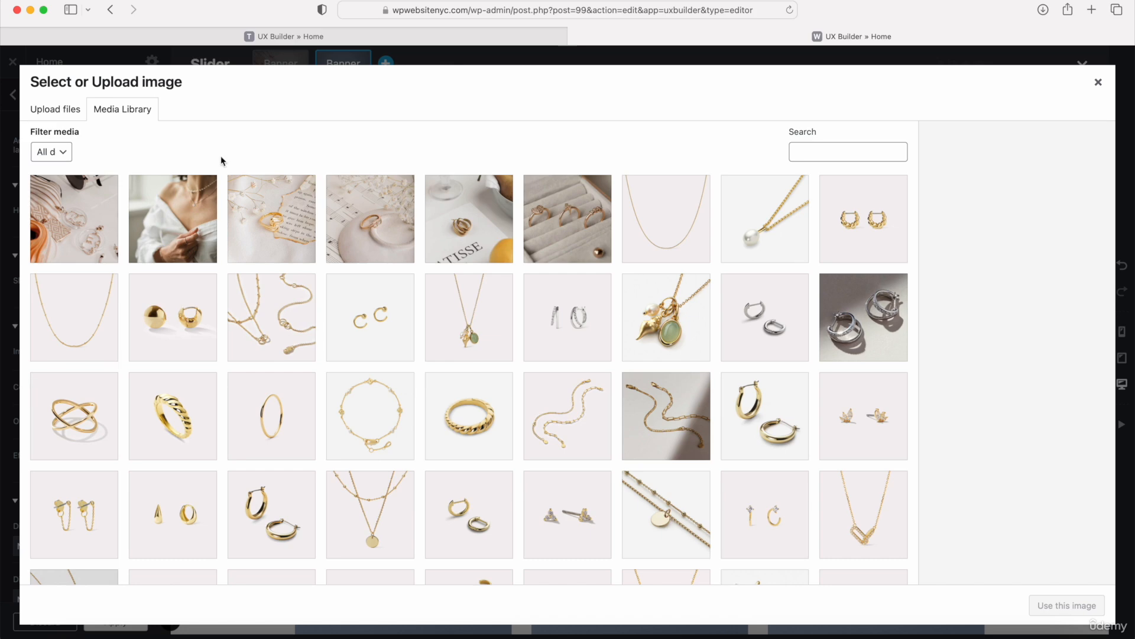
pyautogui.click(375, 205)
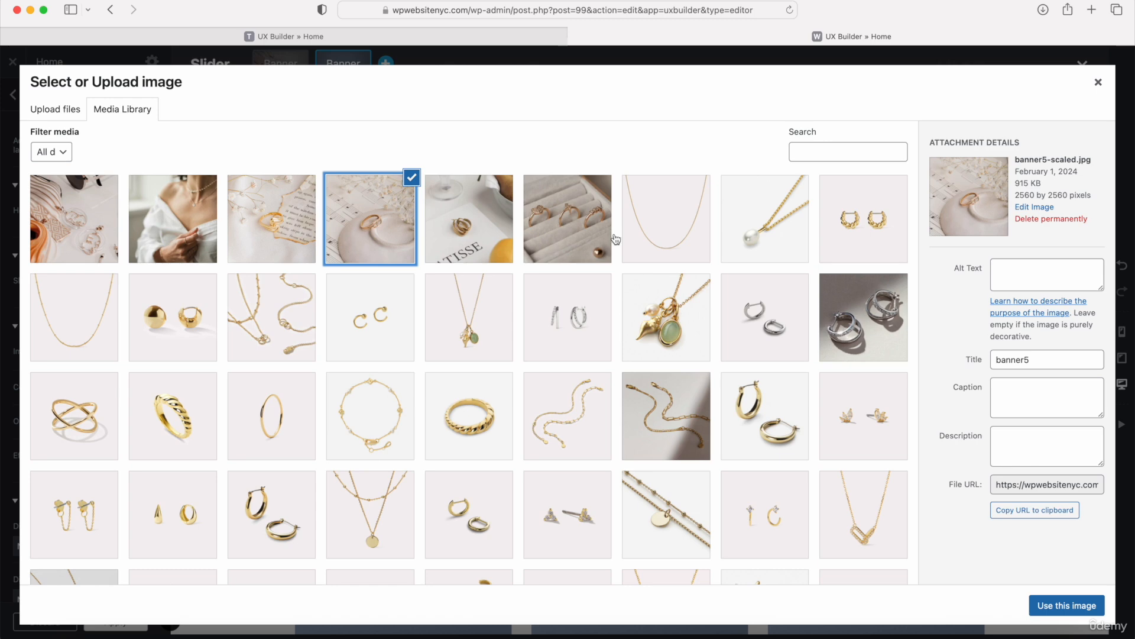
pyautogui.click(1056, 609)
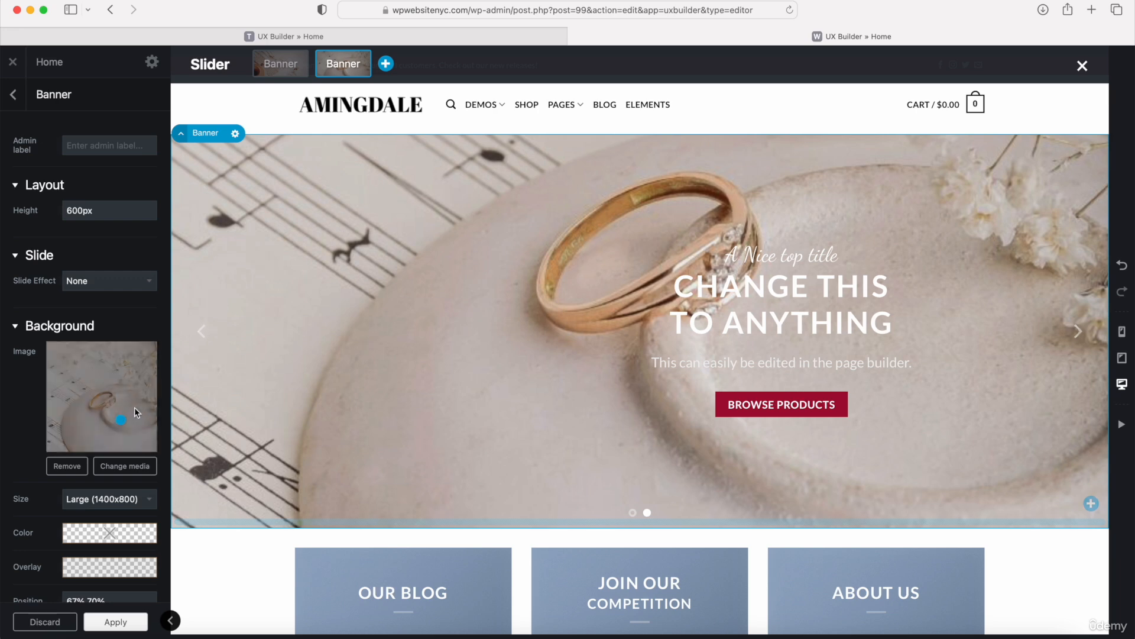
pyautogui.moveTo(121, 419)
pyautogui.mouseDown()
pyautogui.moveTo(114, 399)
pyautogui.moveTo(103, 410)
pyautogui.mouseUp()
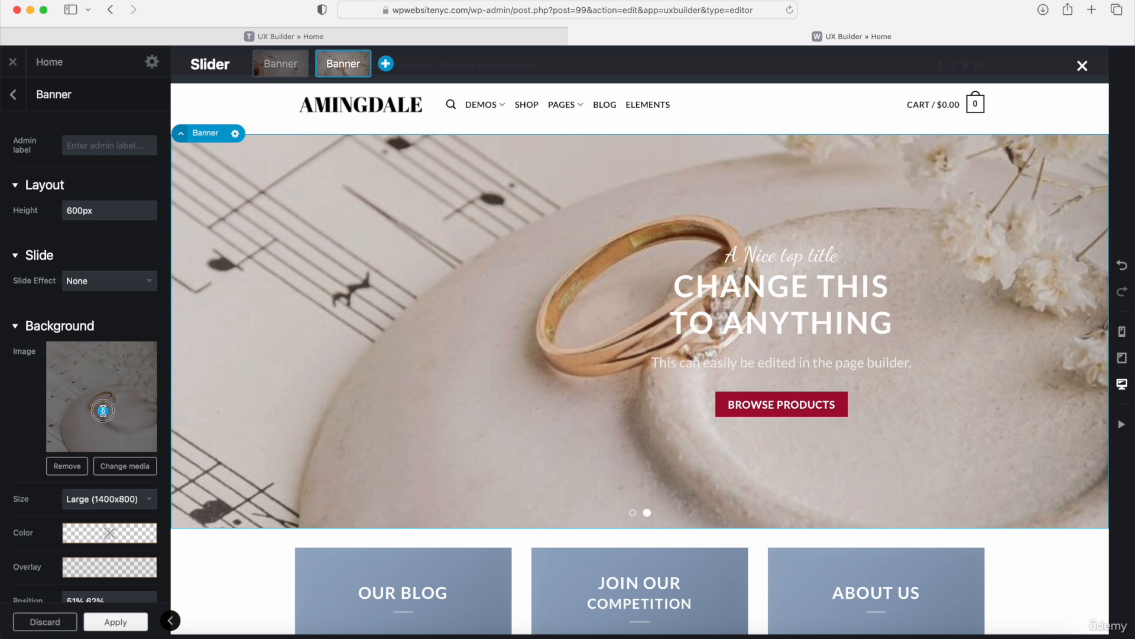
pyautogui.click(81, 572)
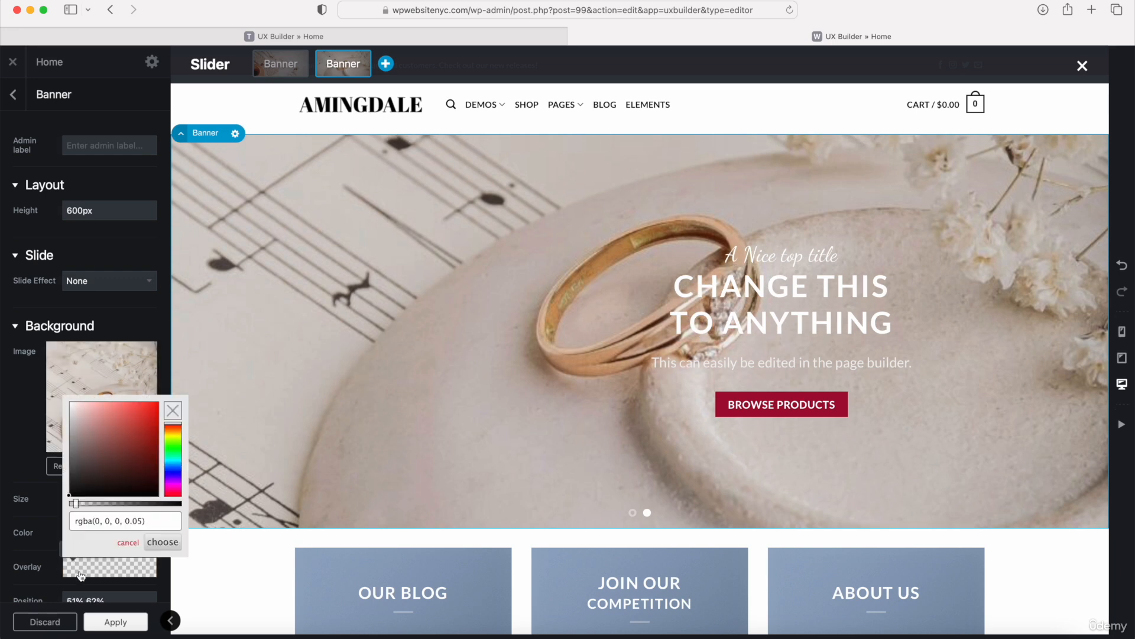
pyautogui.click(127, 542)
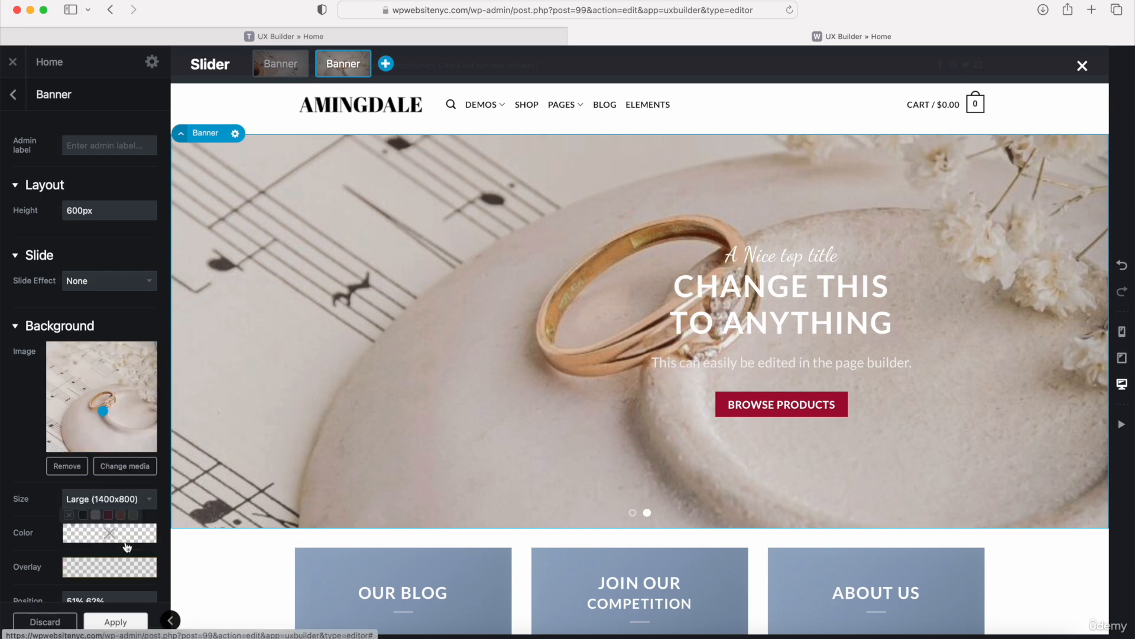
pyautogui.click(109, 570)
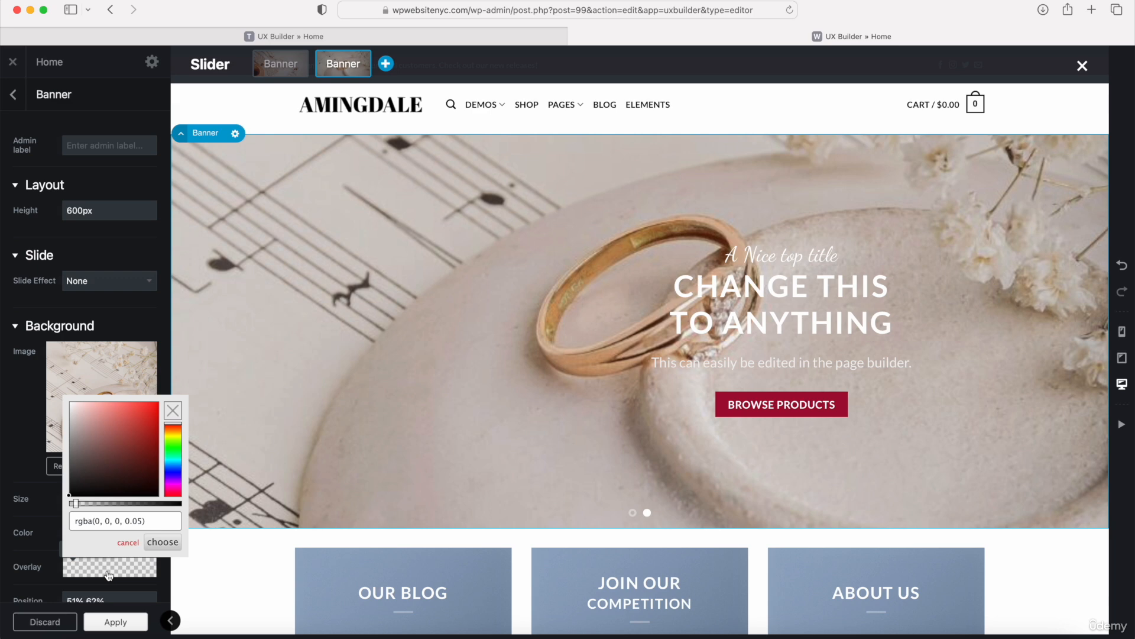
pyautogui.moveTo(155, 523); pyautogui.dragTo(63, 521)
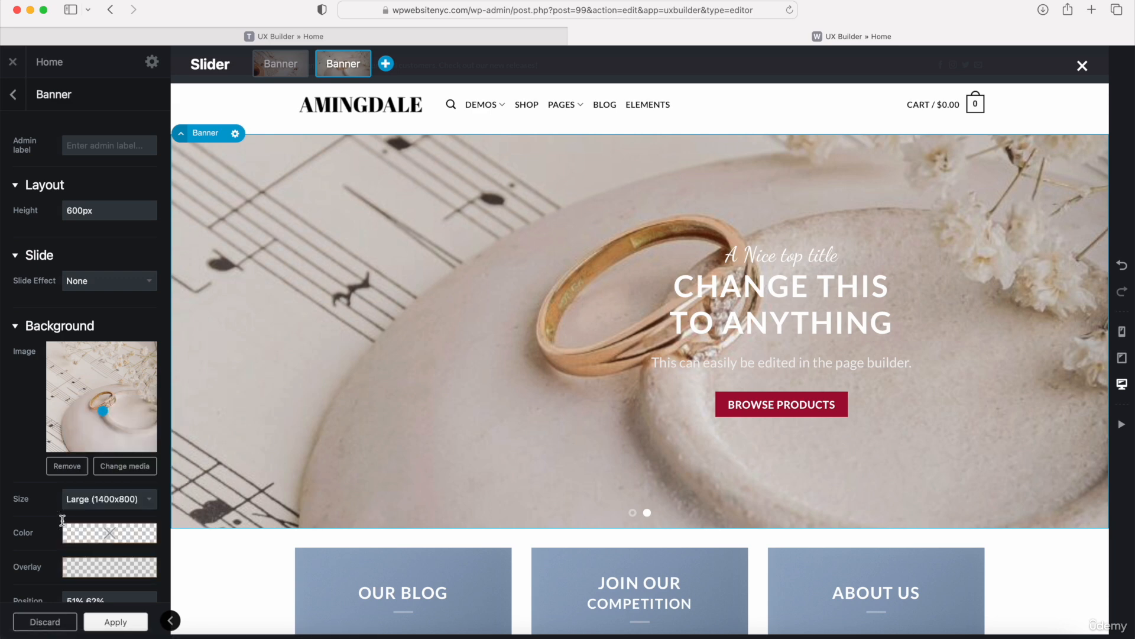
# Give the second banner a faint crimson overlay of rgba(165, 13, 53, 0.076)
pyautogui.moveTo(73, 569)
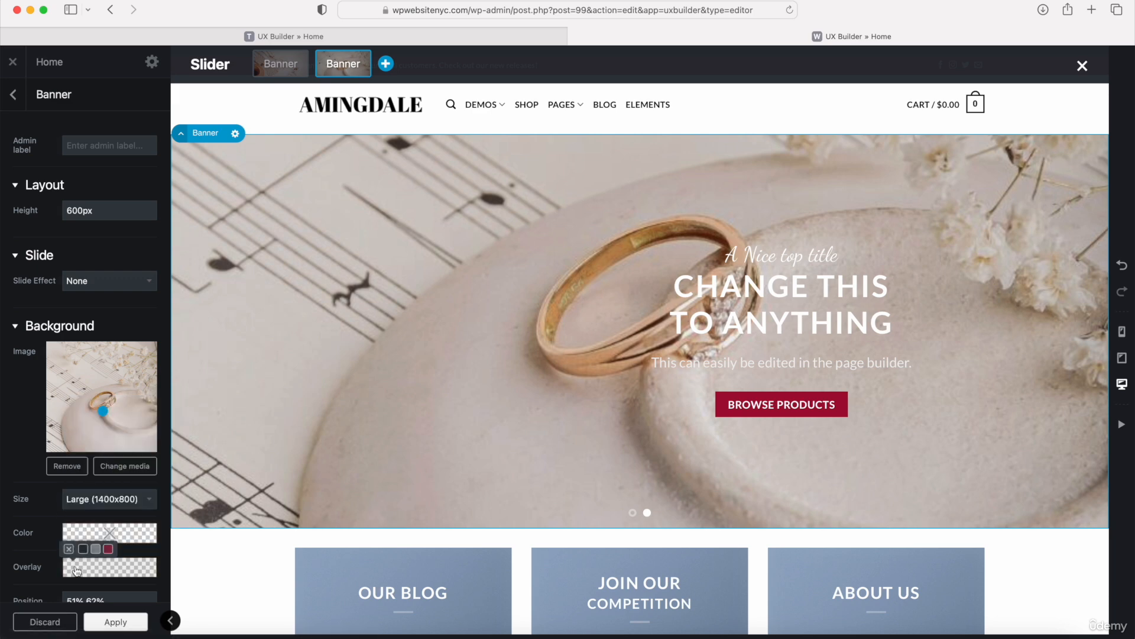
pyautogui.click(109, 549)
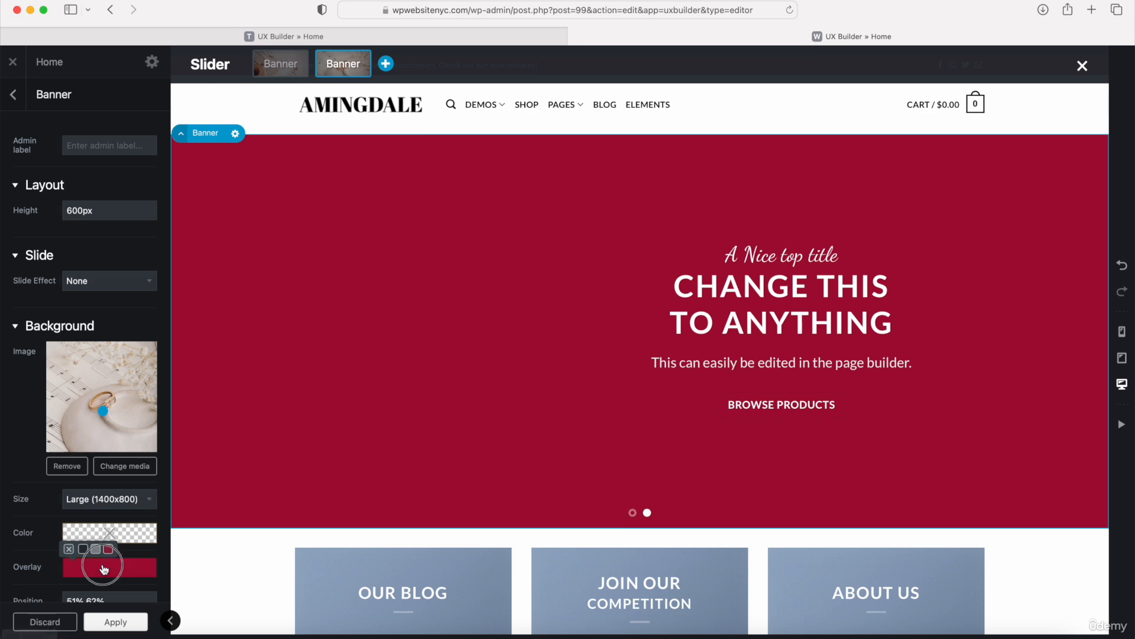
pyautogui.click(105, 565)
pyautogui.moveTo(183, 503); pyautogui.dragTo(79, 503)
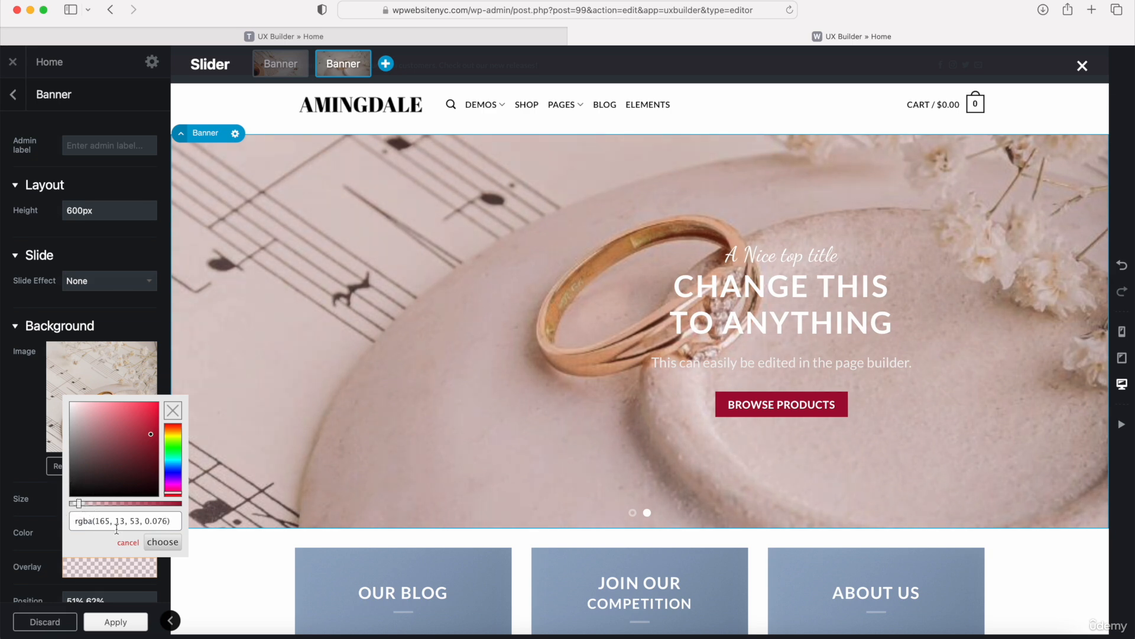
pyautogui.click(161, 541)
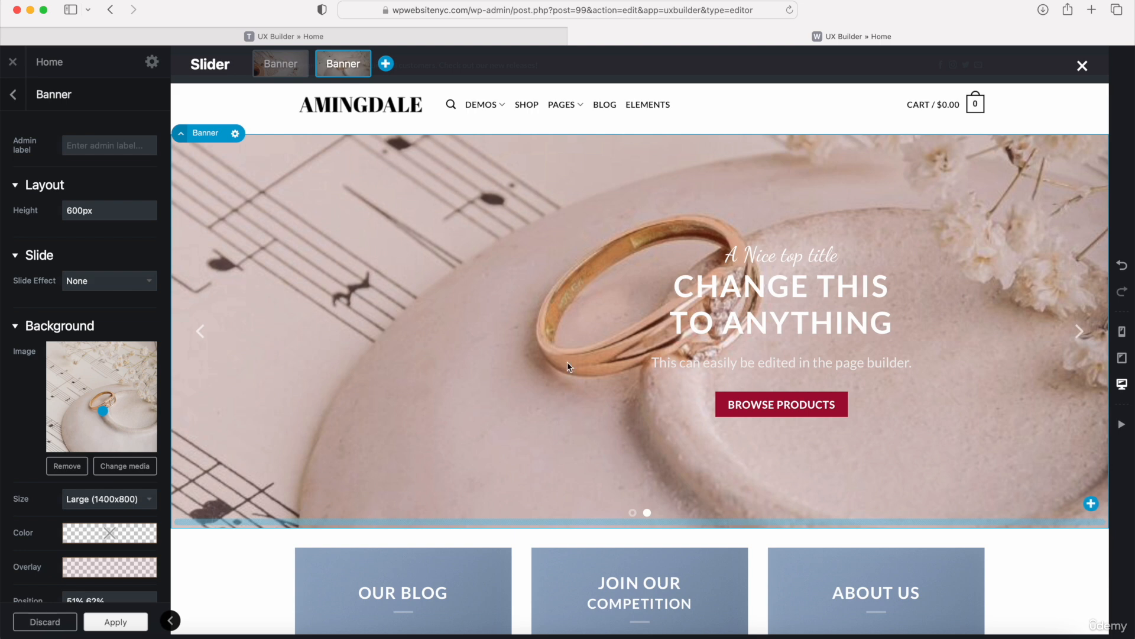
# Replace the second banner's text lines with "Handmade Bags", "DESIGNED", "ELEGANCE" and "Everything You've Ever Wanted"
pyautogui.click(747, 303)
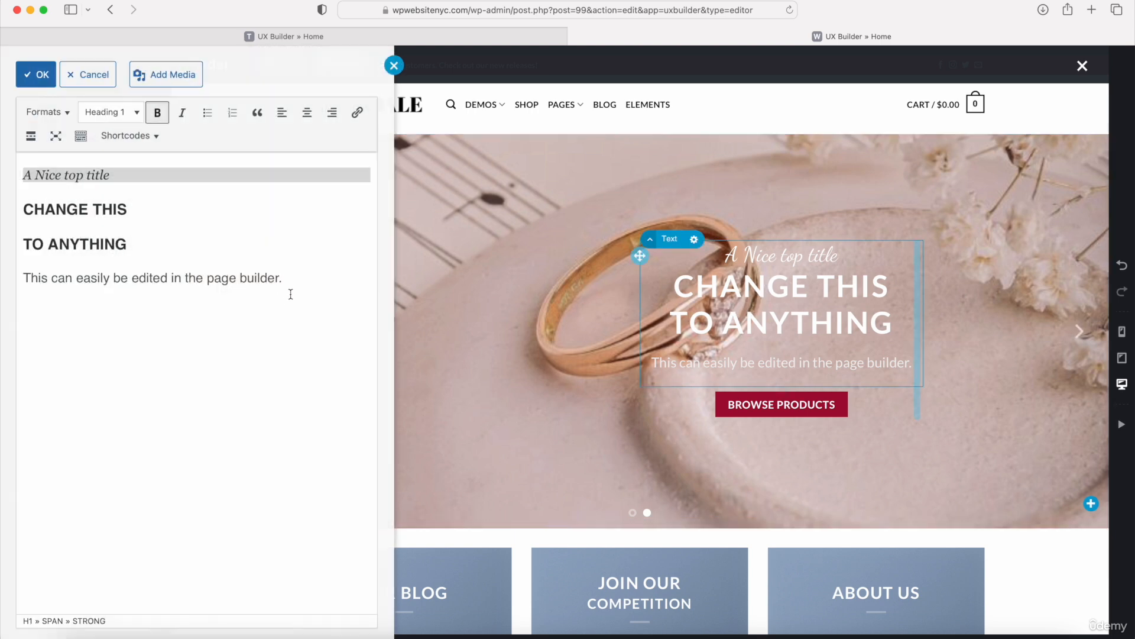
pyautogui.moveTo(289, 294); pyautogui.dragTo(38, 162)
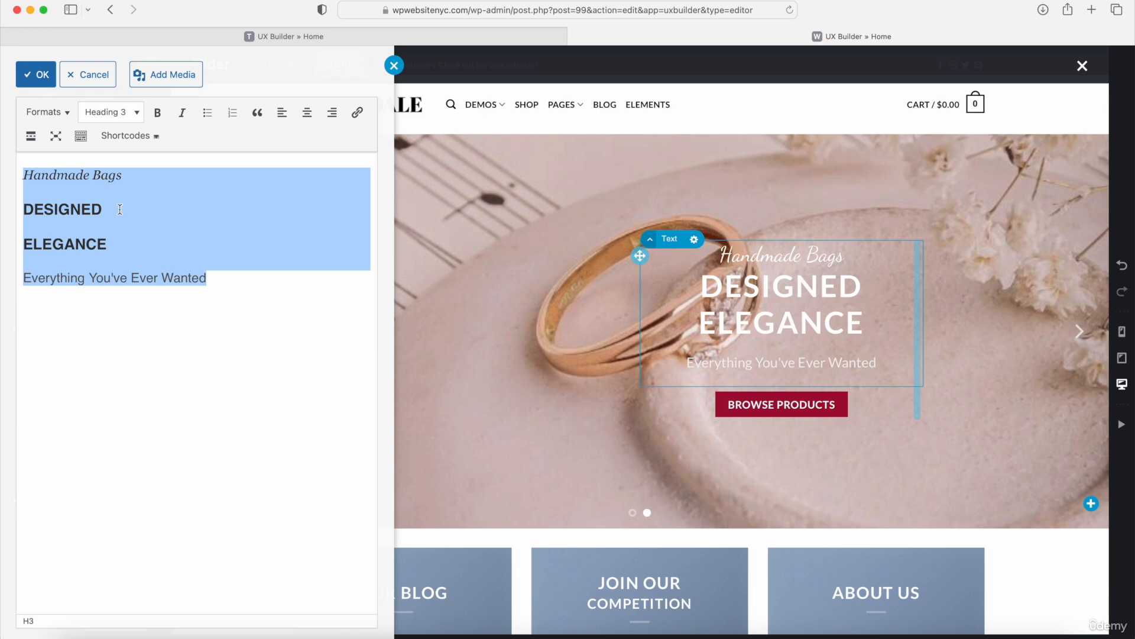
# Review the formatting choices for the "DESIGNED" and "Handmade Bags" lines and accept the second banner's edited text
pyautogui.click(56, 175)
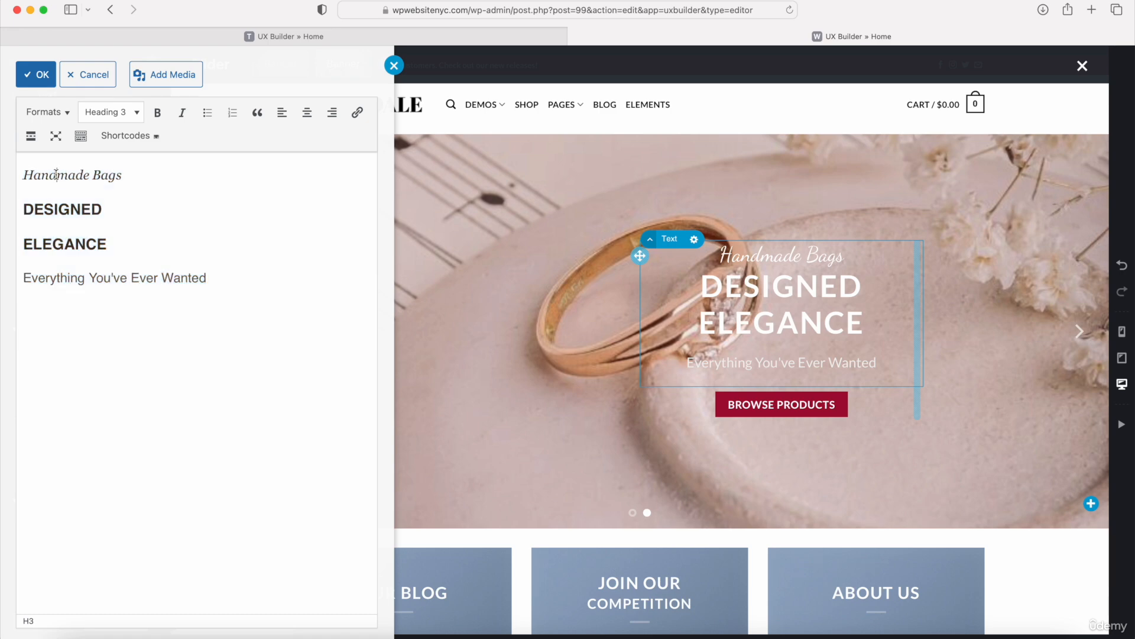
pyautogui.click(44, 209)
pyautogui.click(45, 112)
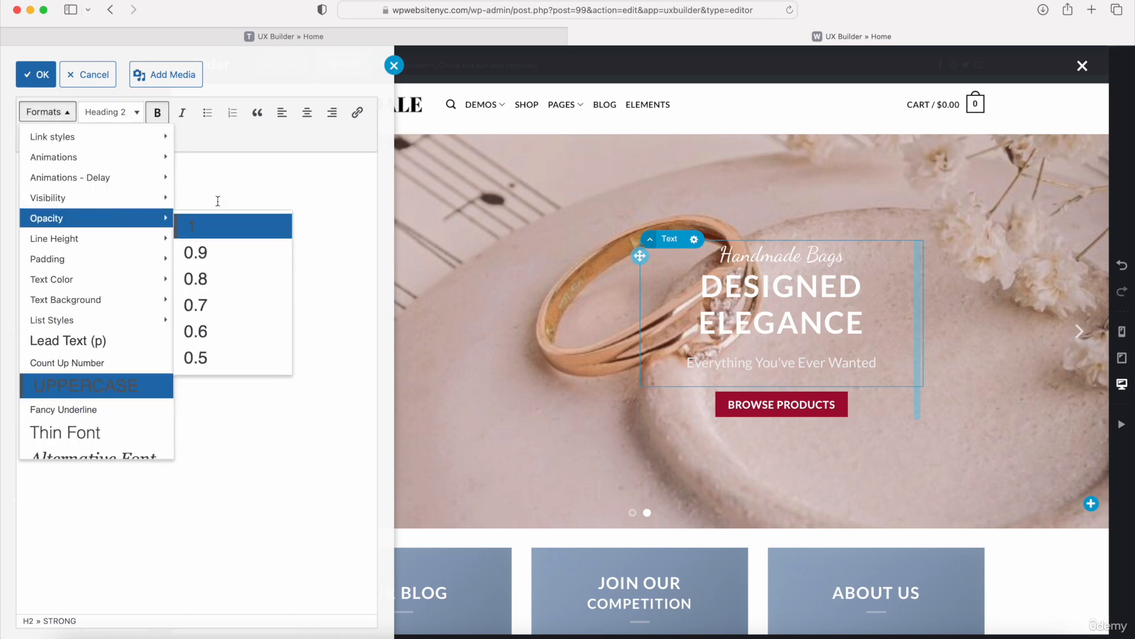
pyautogui.click(233, 184)
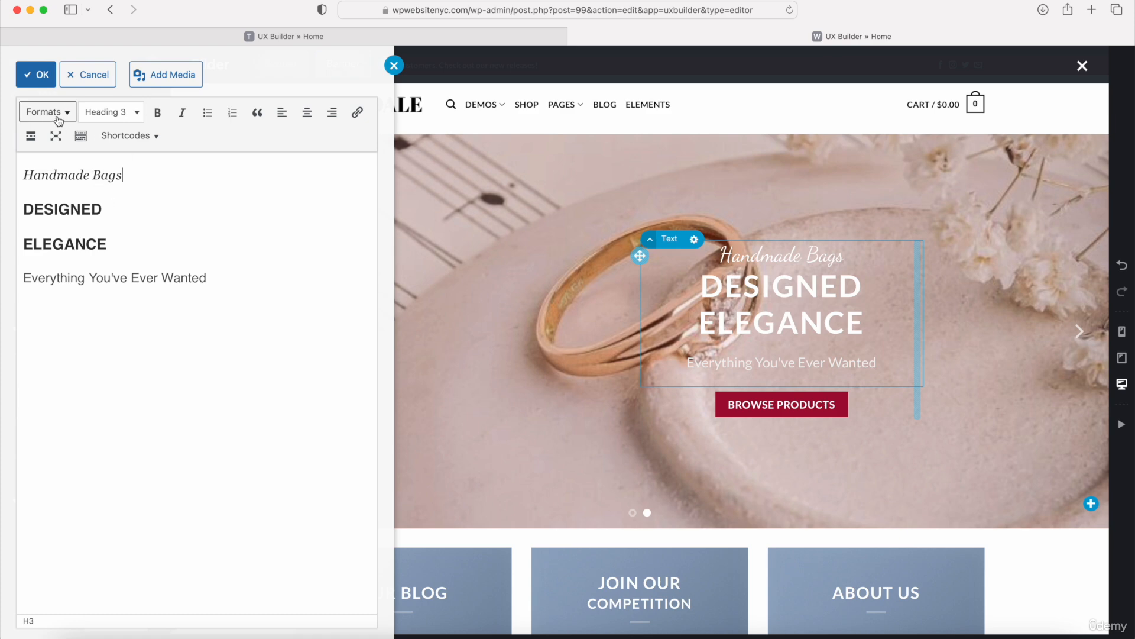
pyautogui.click(36, 75)
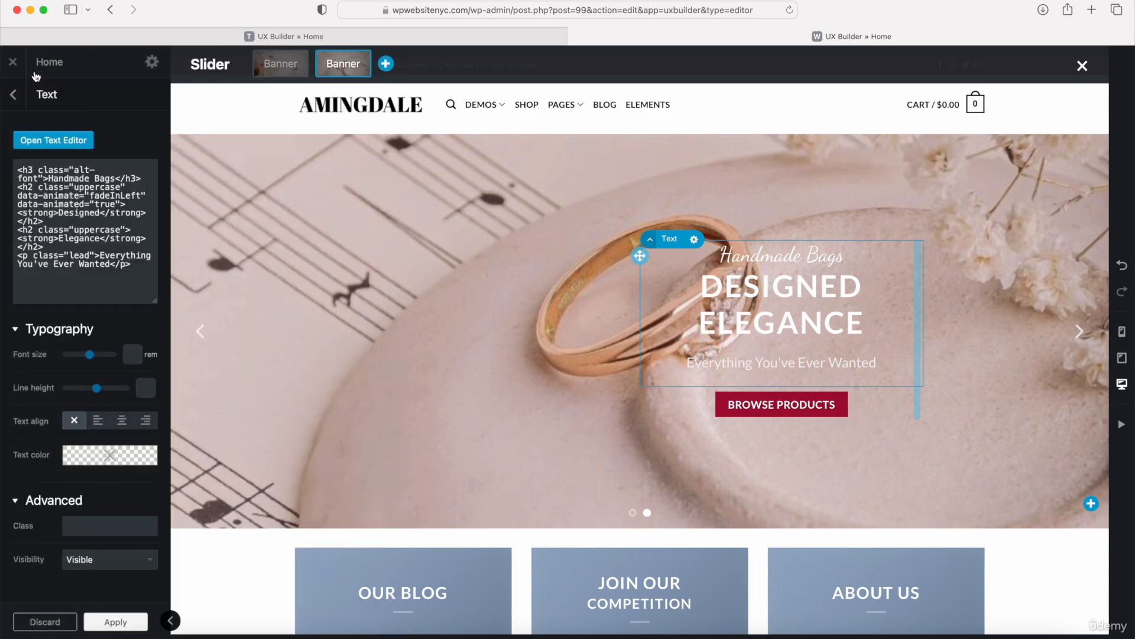
# Try black, rgb(0, 0, 0), as the second banner's text colour and undo the change
pyautogui.moveTo(83, 451)
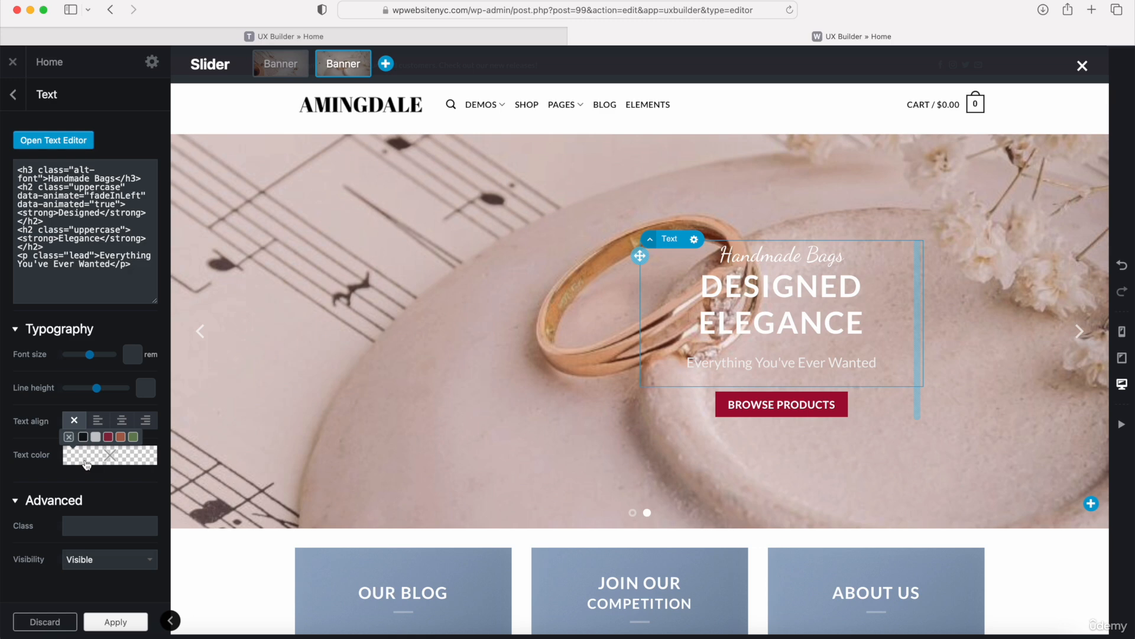
pyautogui.click(87, 465)
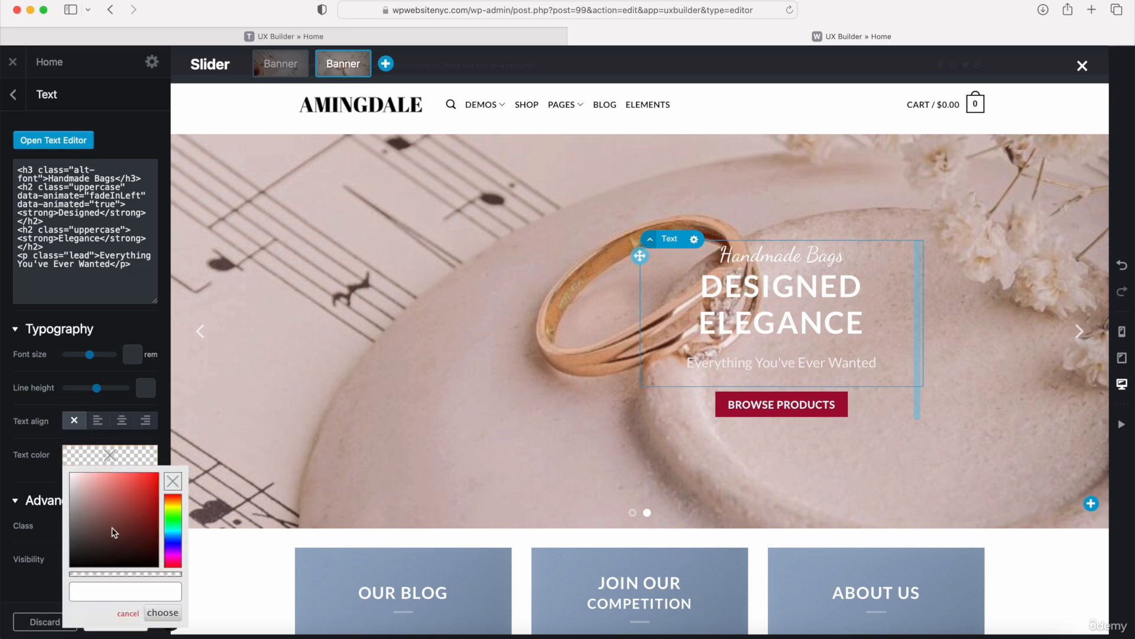
pyautogui.moveTo(97, 551); pyautogui.dragTo(46, 587)
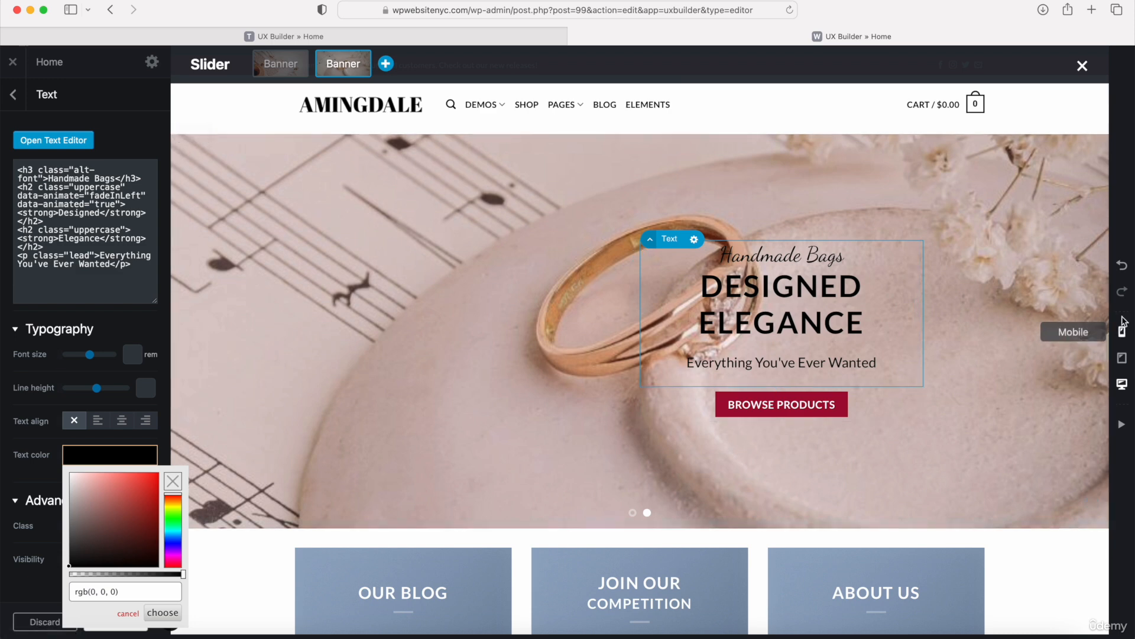
pyautogui.click(1122, 266)
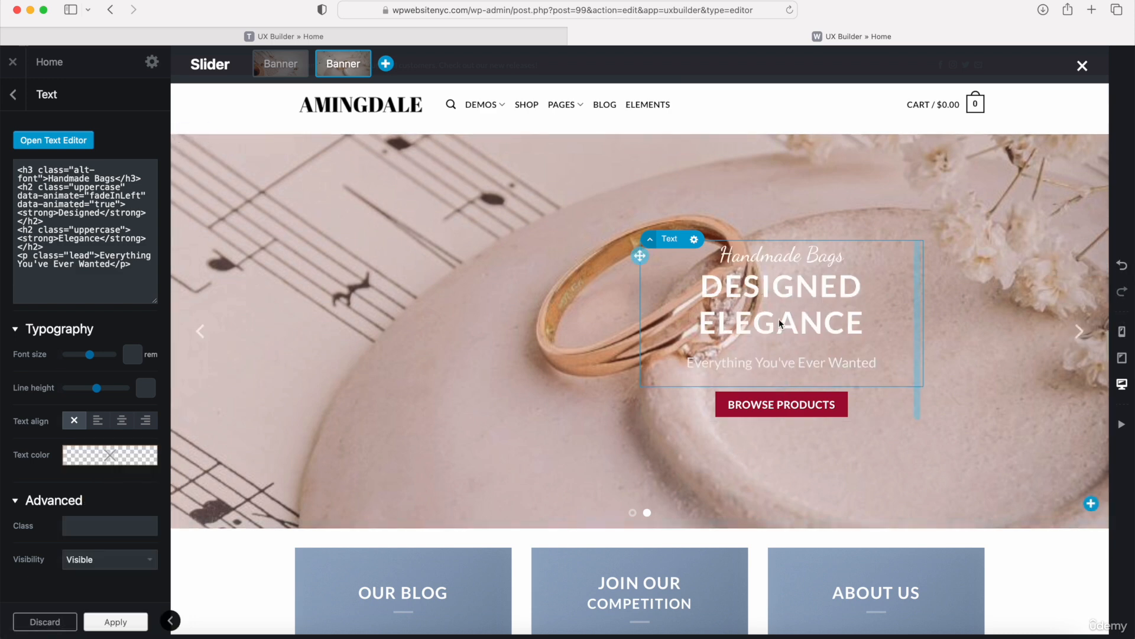
# Apply the banner's text options and rename its "Browse Products" button to "Browse Handbags"
pyautogui.click(115, 627)
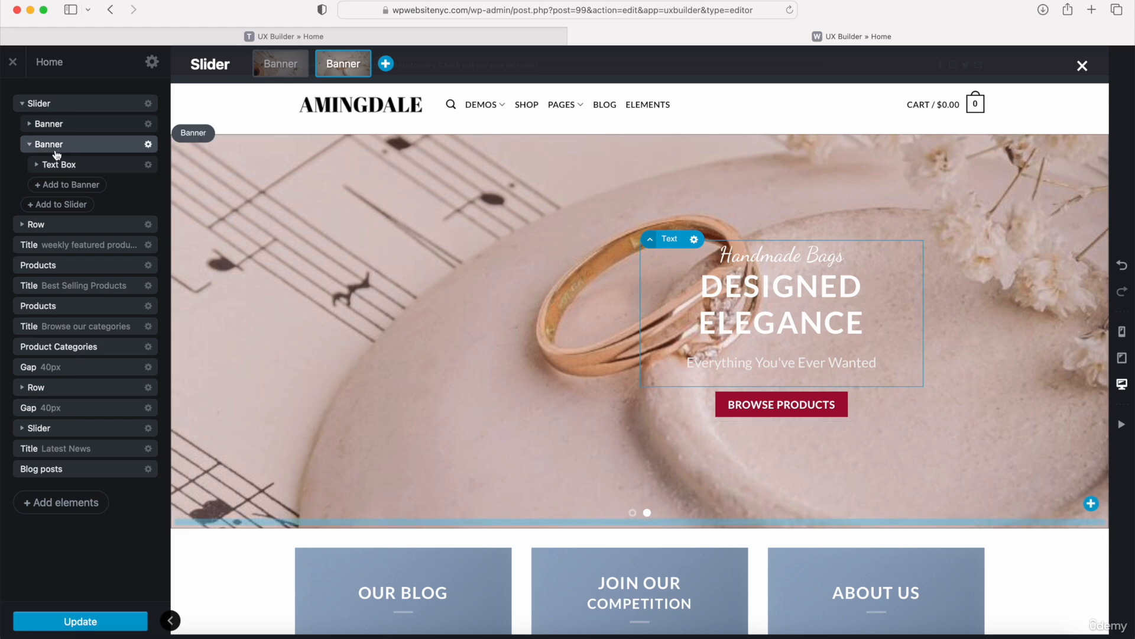
pyautogui.click(37, 165)
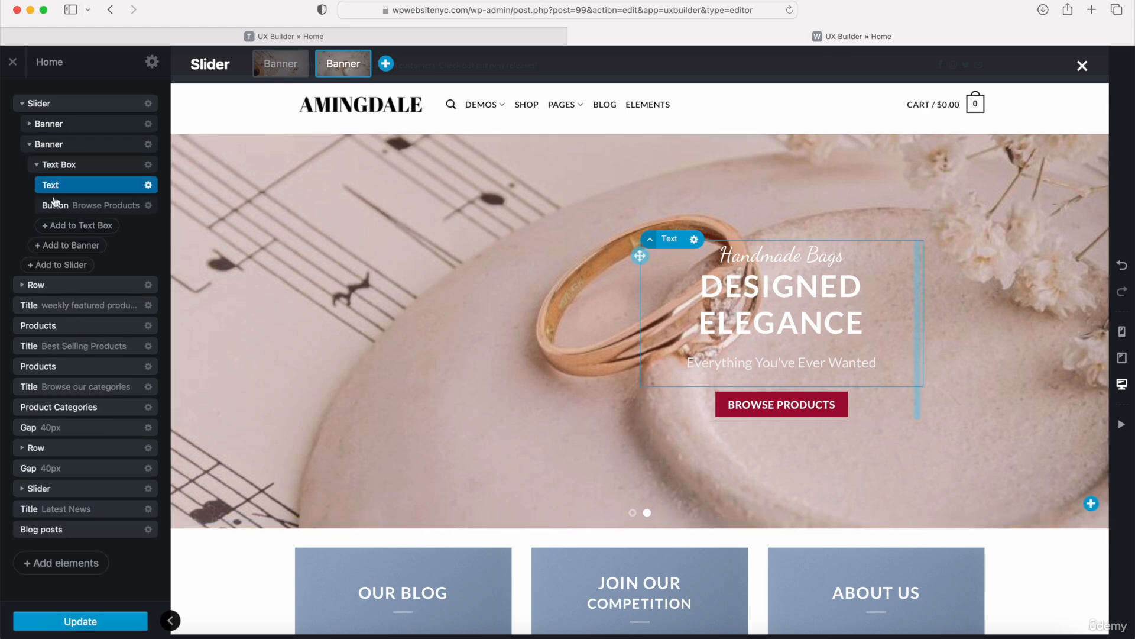
pyautogui.click(75, 212)
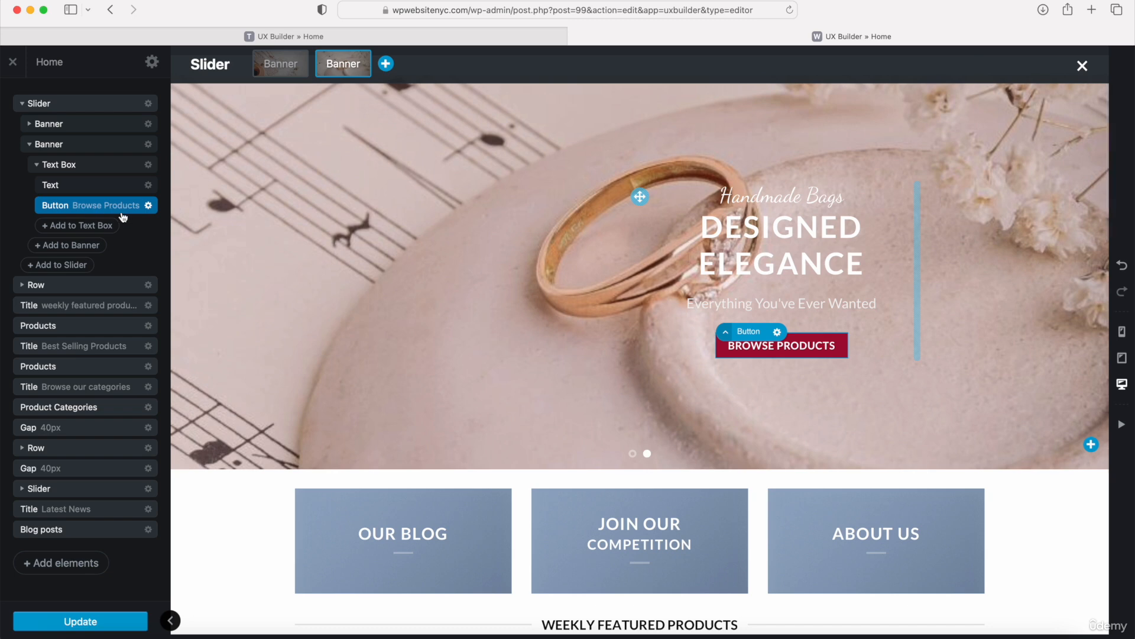
pyautogui.click(106, 211)
pyautogui.click(81, 142)
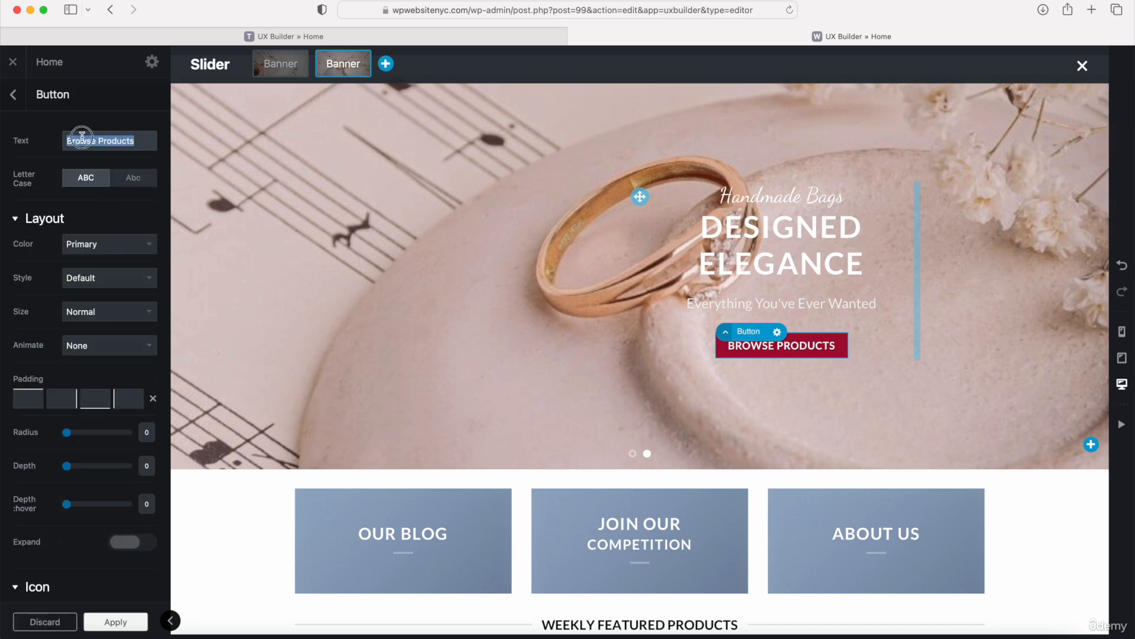
pyautogui.click(73, 140)
pyautogui.click(77, 140)
pyautogui.click(81, 141)
pyautogui.doubleClick(103, 140)
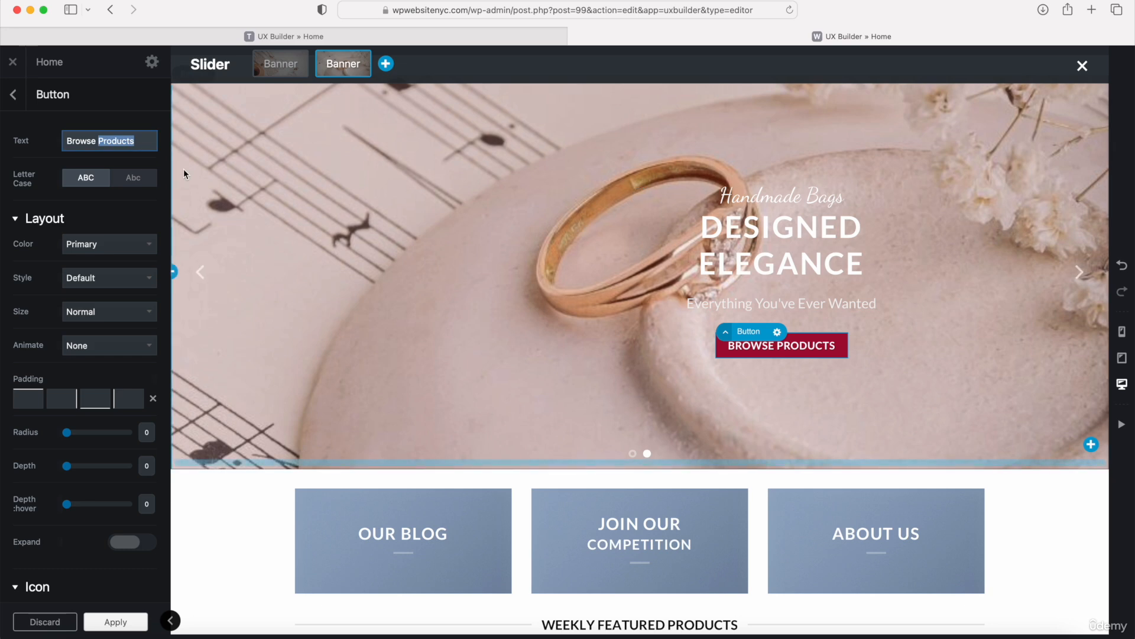
pyautogui.write('Handbags')
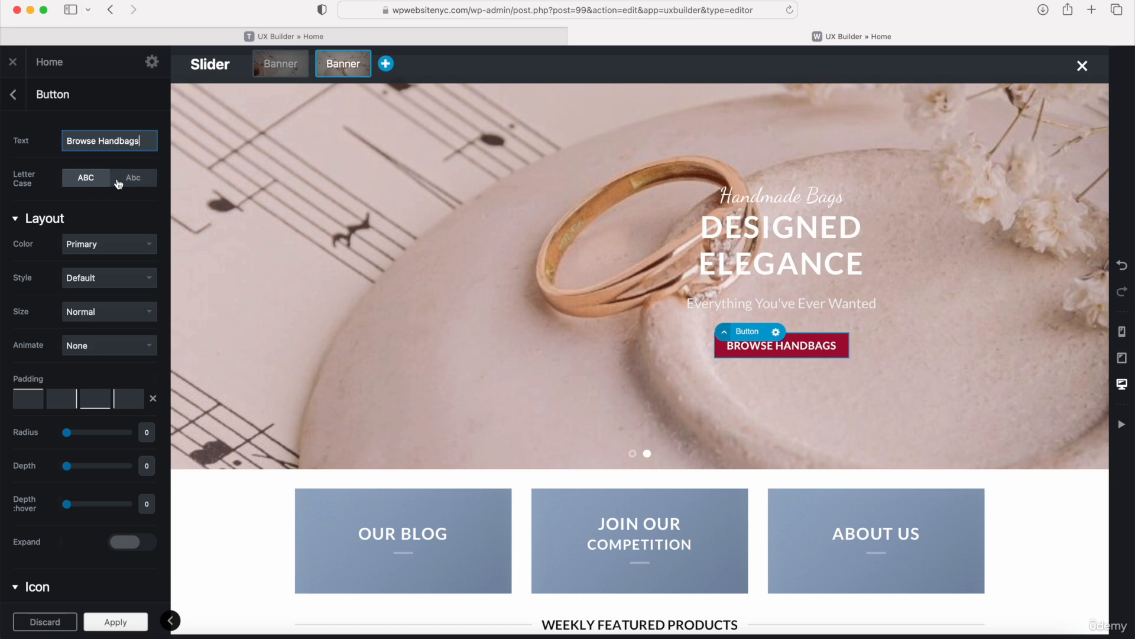
# Try the White colour on the "Browse Handbags" button and switch it back to Primary
pyautogui.click(84, 249)
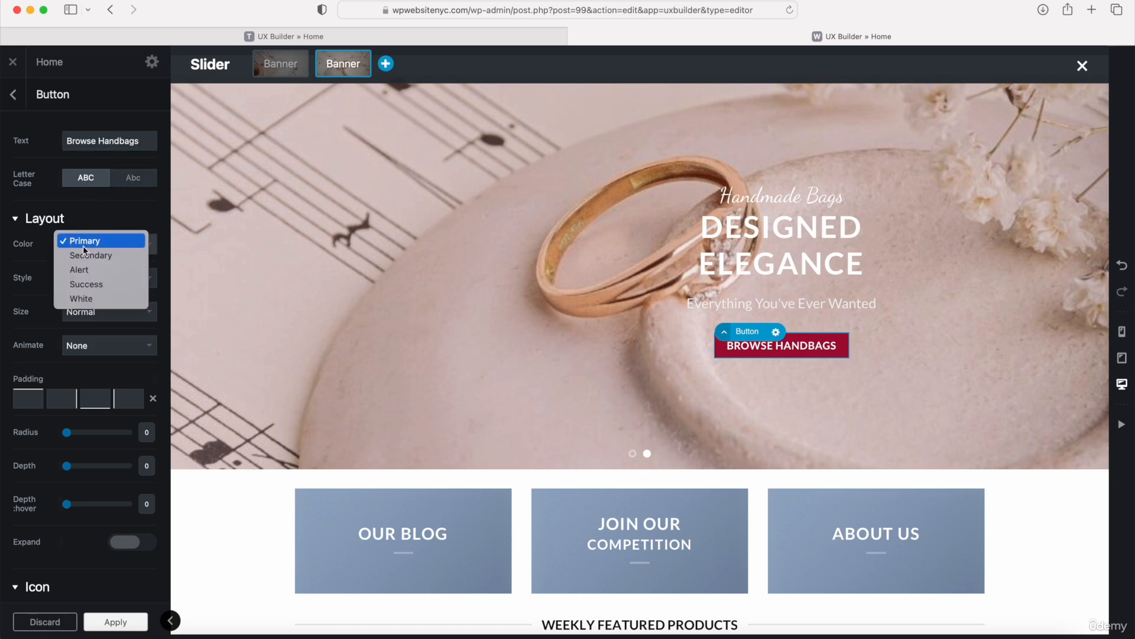
pyautogui.click(81, 298)
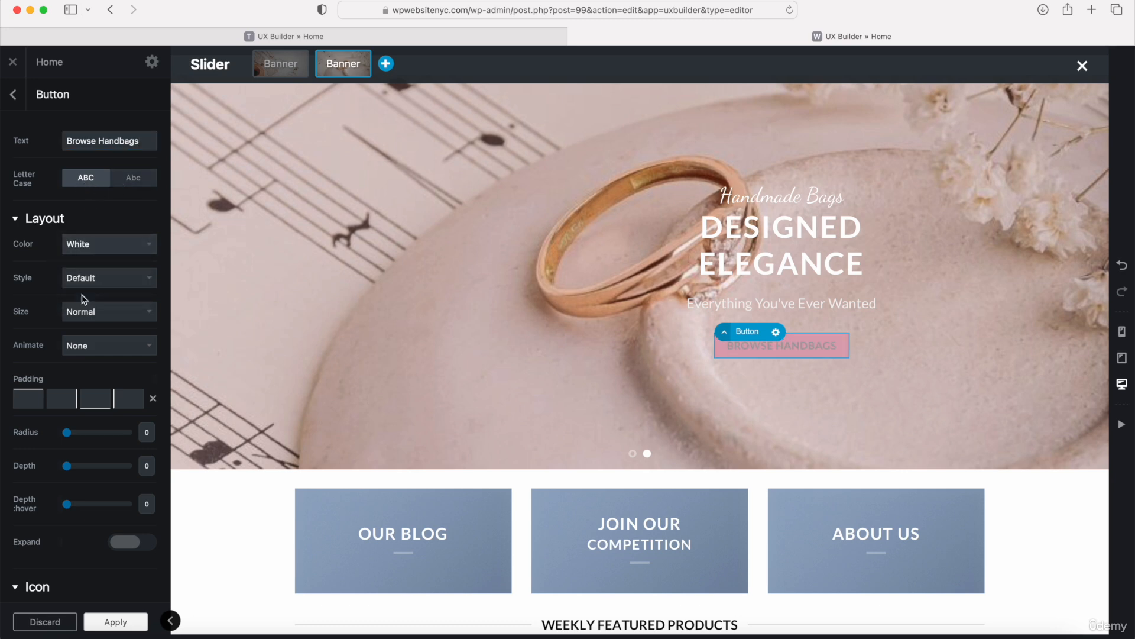
pyautogui.click(89, 255)
pyautogui.click(86, 180)
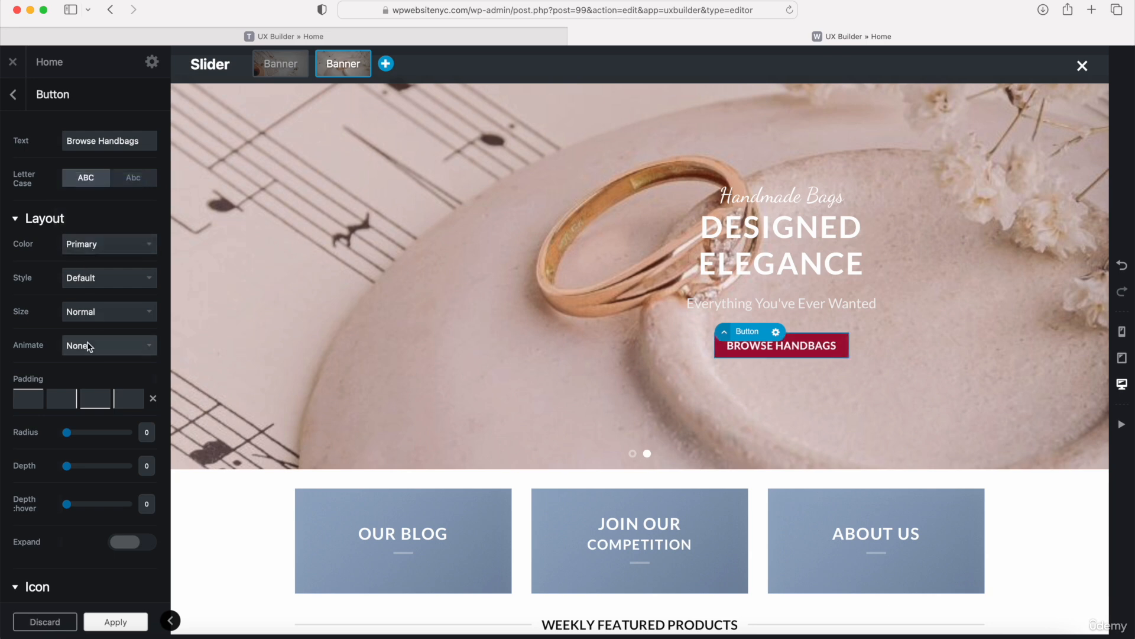
# Set the "Browse Handbags" button's link to "#", apply its options, and update the page
pyautogui.scroll(-5, 89, 355)
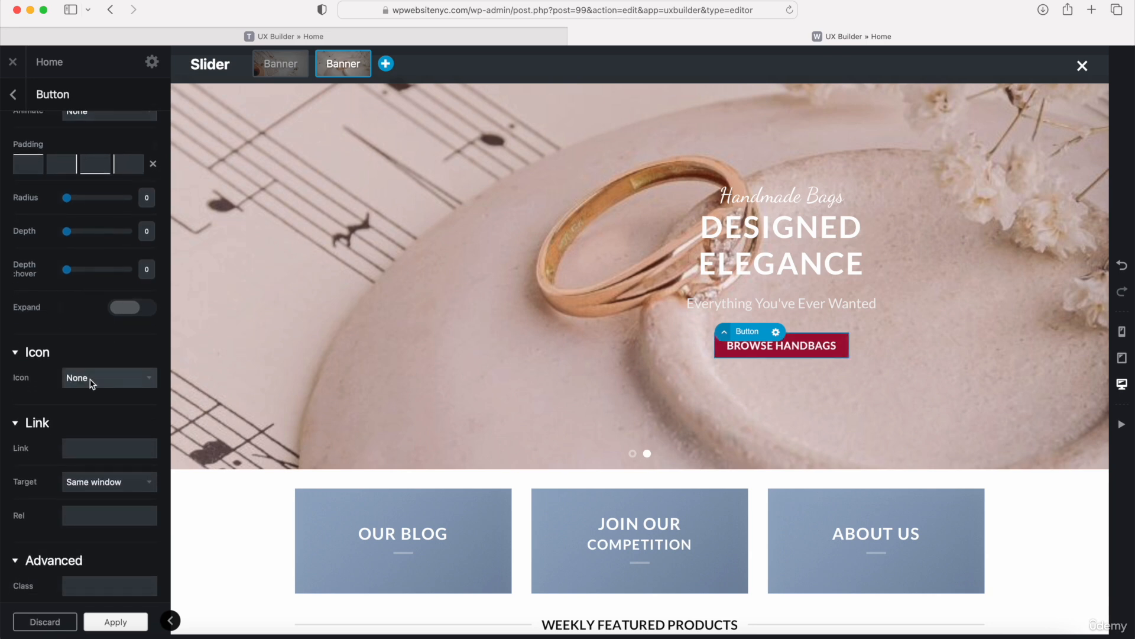
pyautogui.click(85, 379)
pyautogui.click(34, 399)
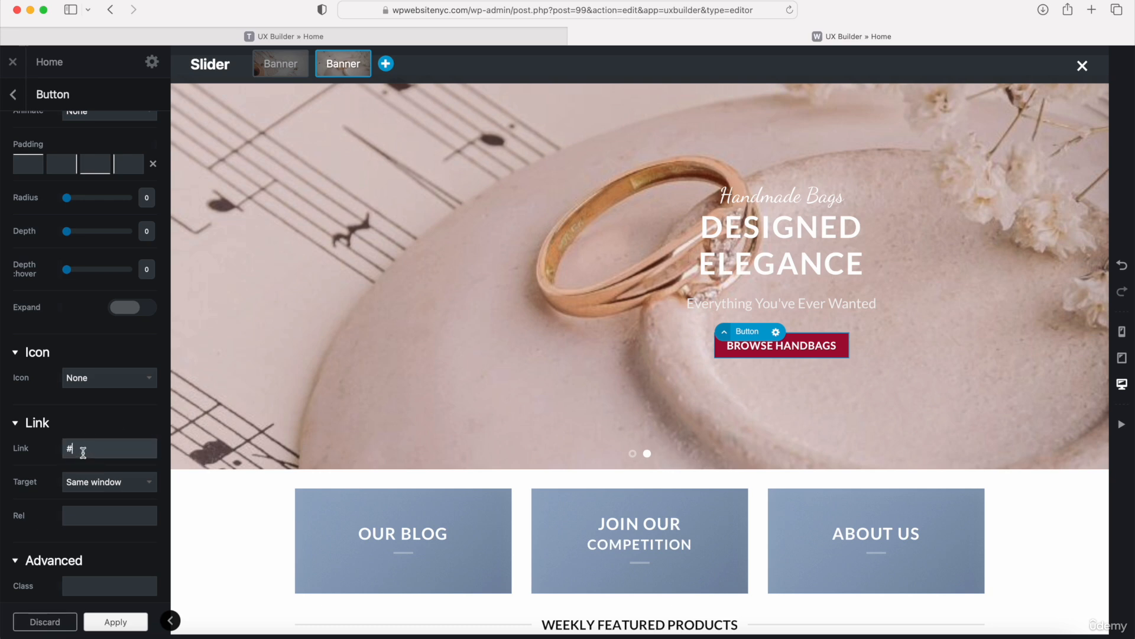
pyautogui.click(83, 452)
pyautogui.click(110, 621)
pyautogui.click(98, 622)
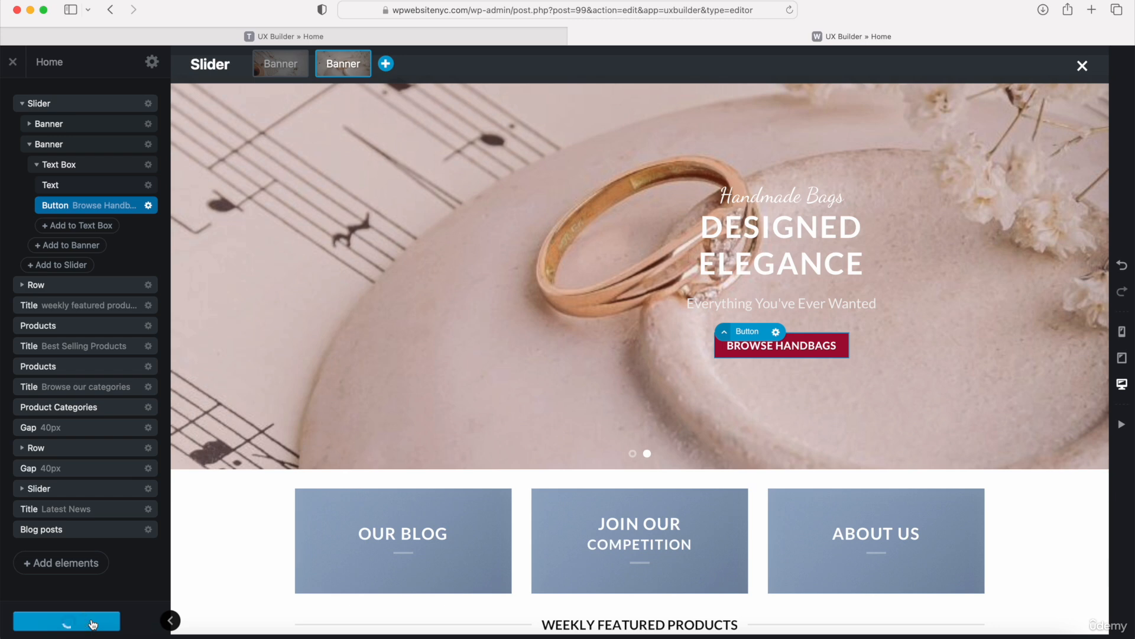
# Add a Gap element to the page and move it between the first slider and the row of three banners
pyautogui.scroll(-5, 267, 490)
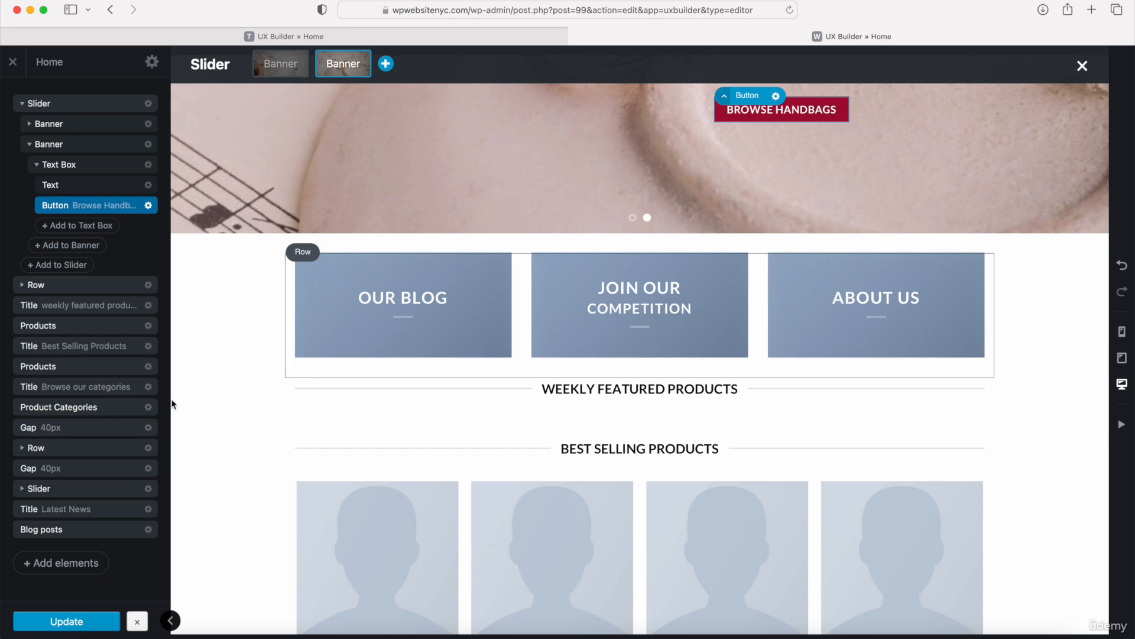
pyautogui.click(50, 563)
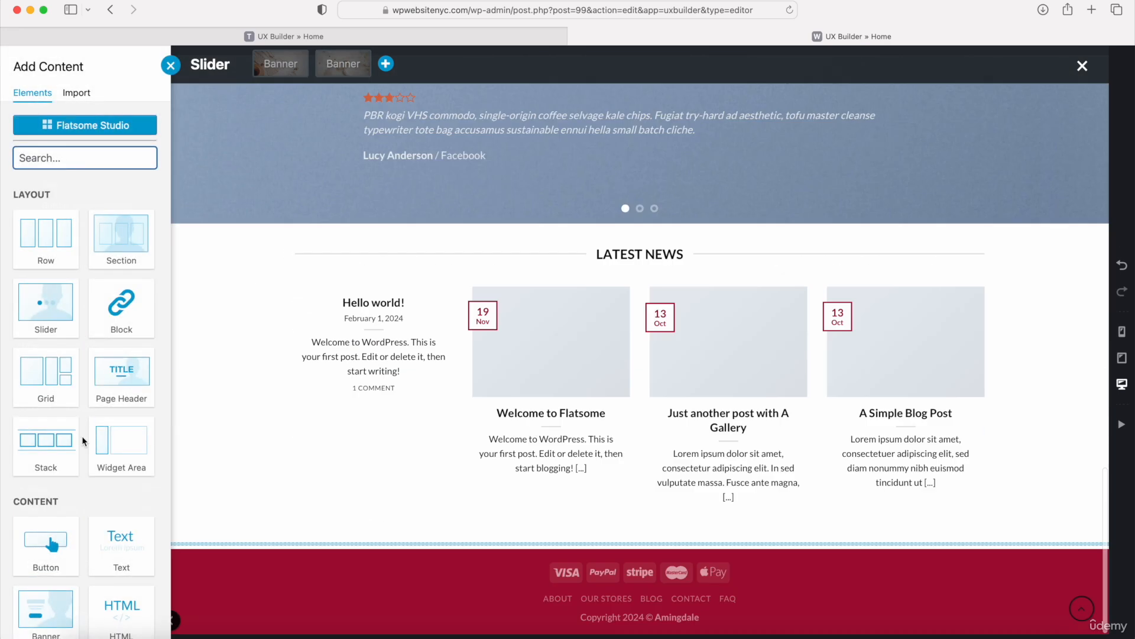
pyautogui.scroll(-6, 81, 435)
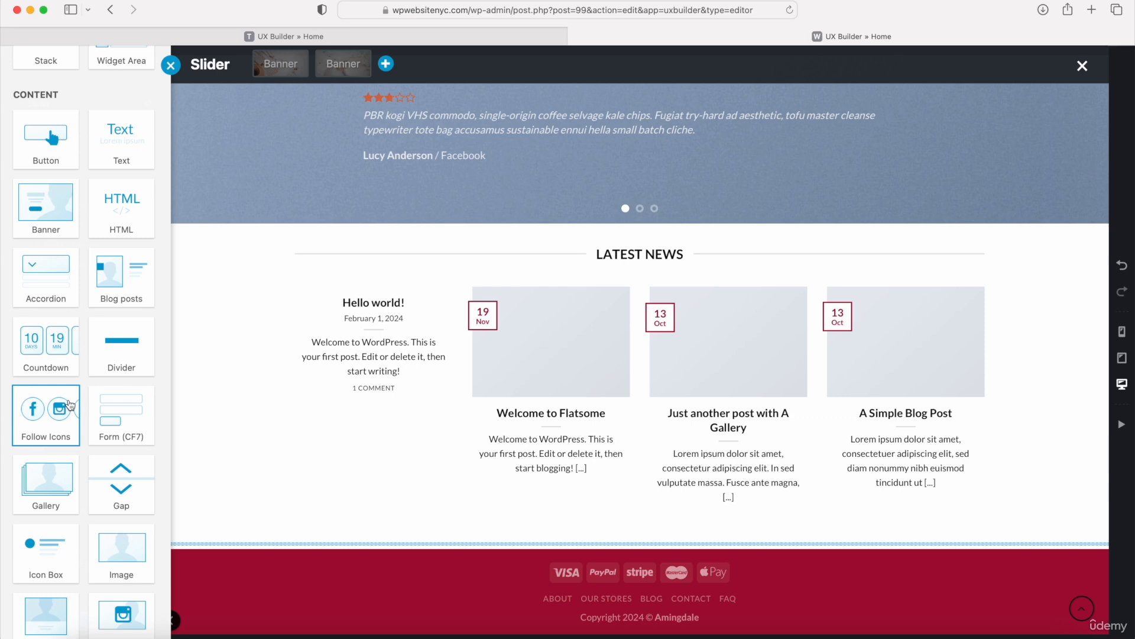
pyautogui.click(122, 484)
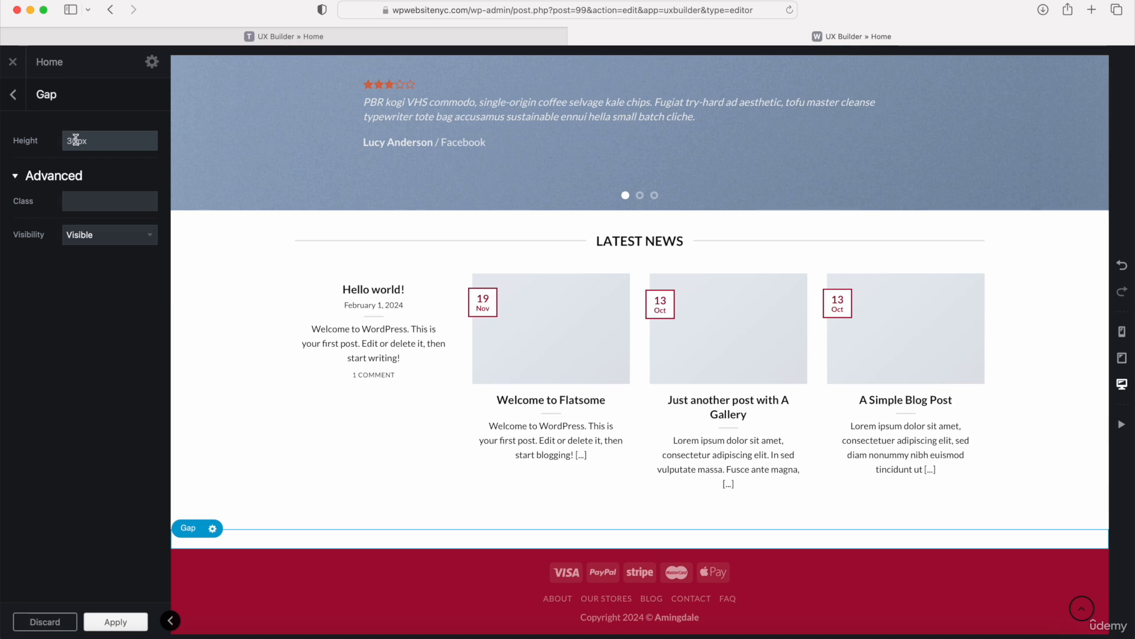
pyautogui.click(13, 94)
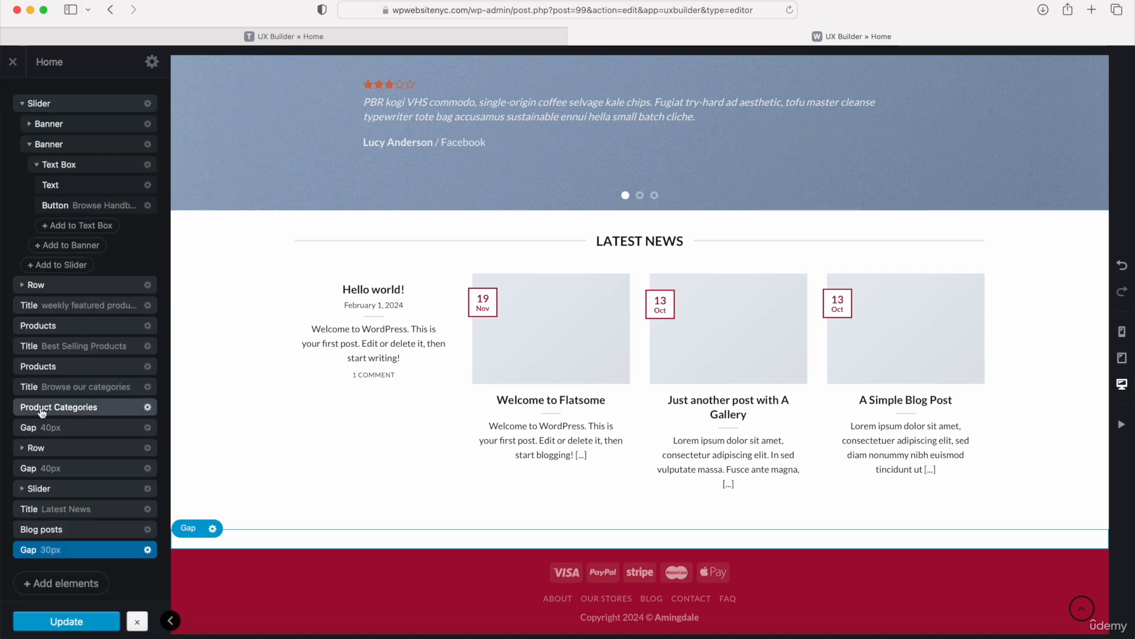
pyautogui.moveTo(45, 553); pyautogui.dragTo(55, 282)
pyautogui.scroll(12, 266, 290)
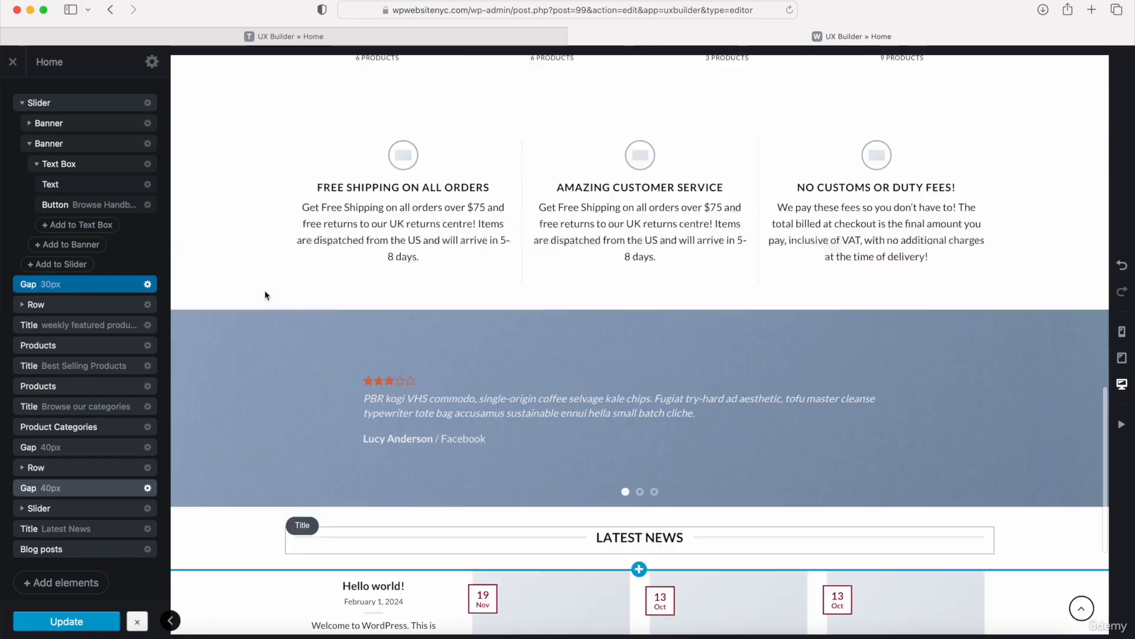
pyautogui.scroll(6, 294, 258)
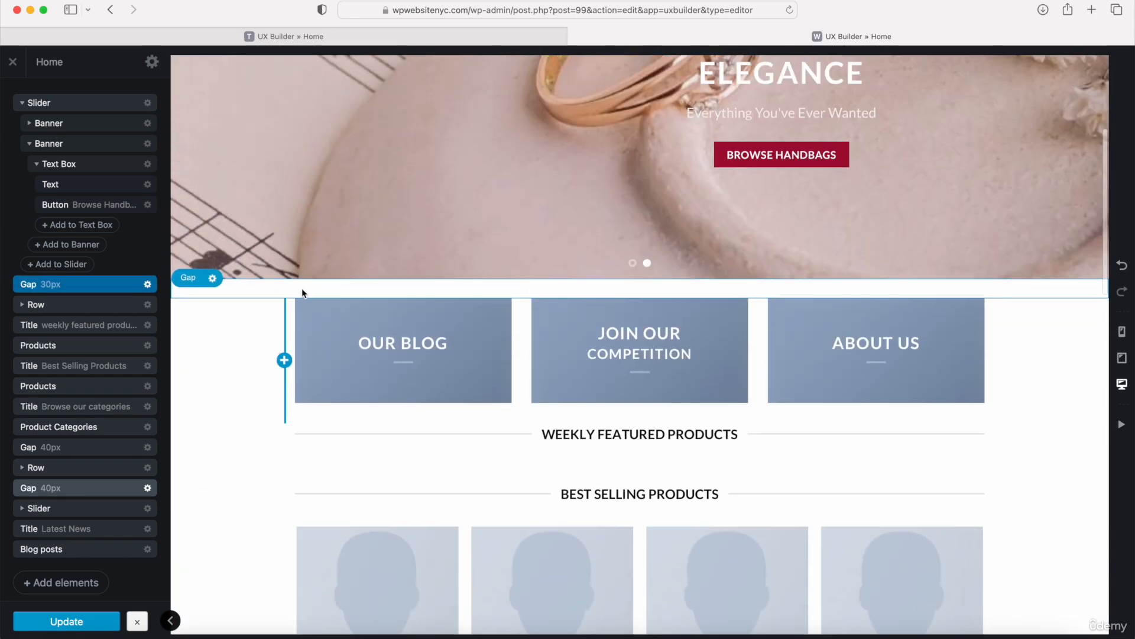
# Set the height of the gap below the first slider to 50px
pyautogui.click(93, 285)
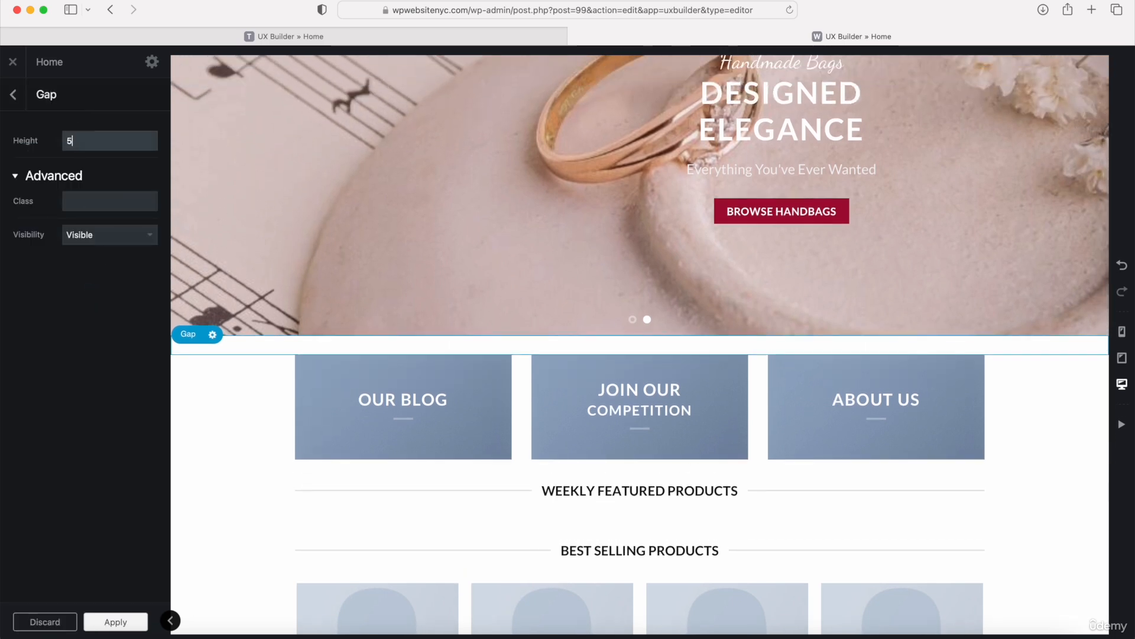
pyautogui.click(24, 252)
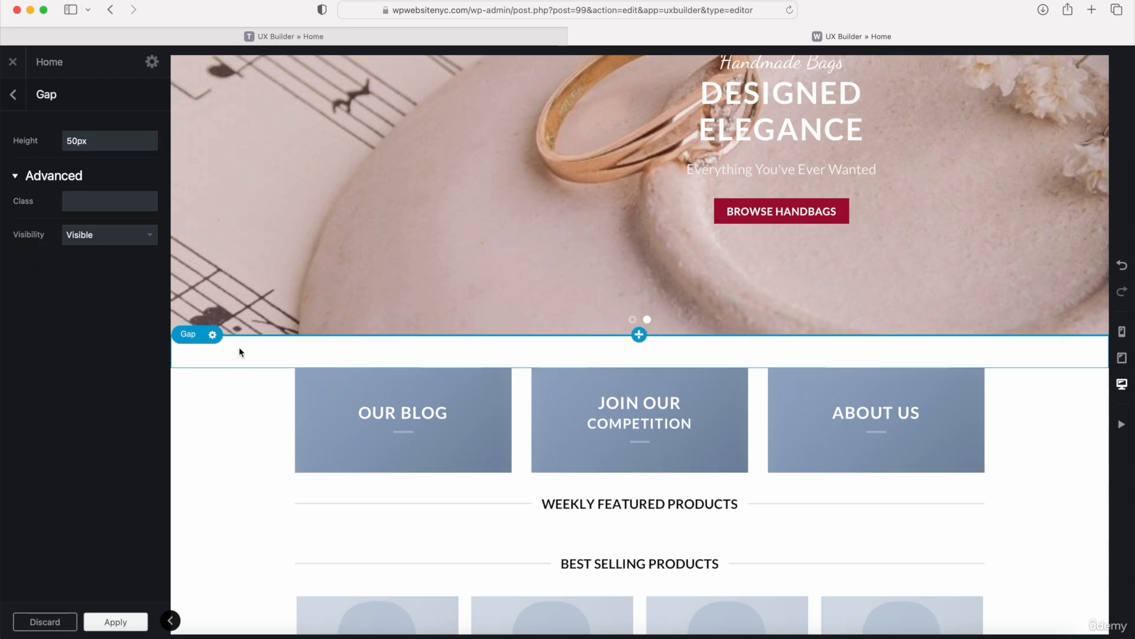
pyautogui.click(13, 94)
pyautogui.click(115, 628)
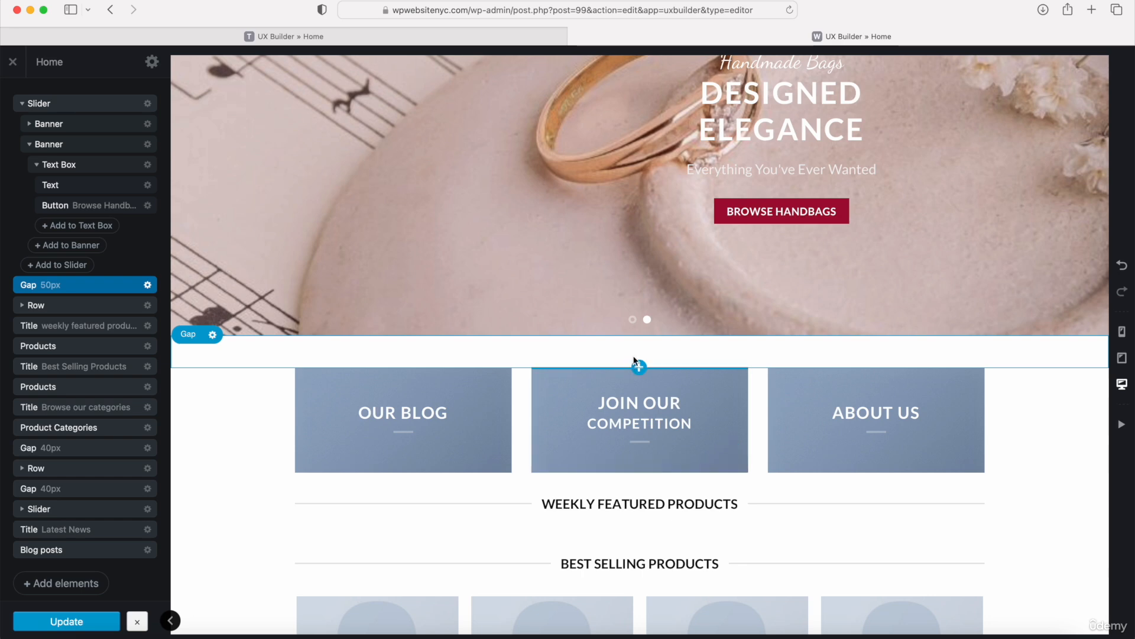
# Expand the row below the gap in the element tree and examine the matching row on the technychosting.com reference page
pyautogui.click(639, 368)
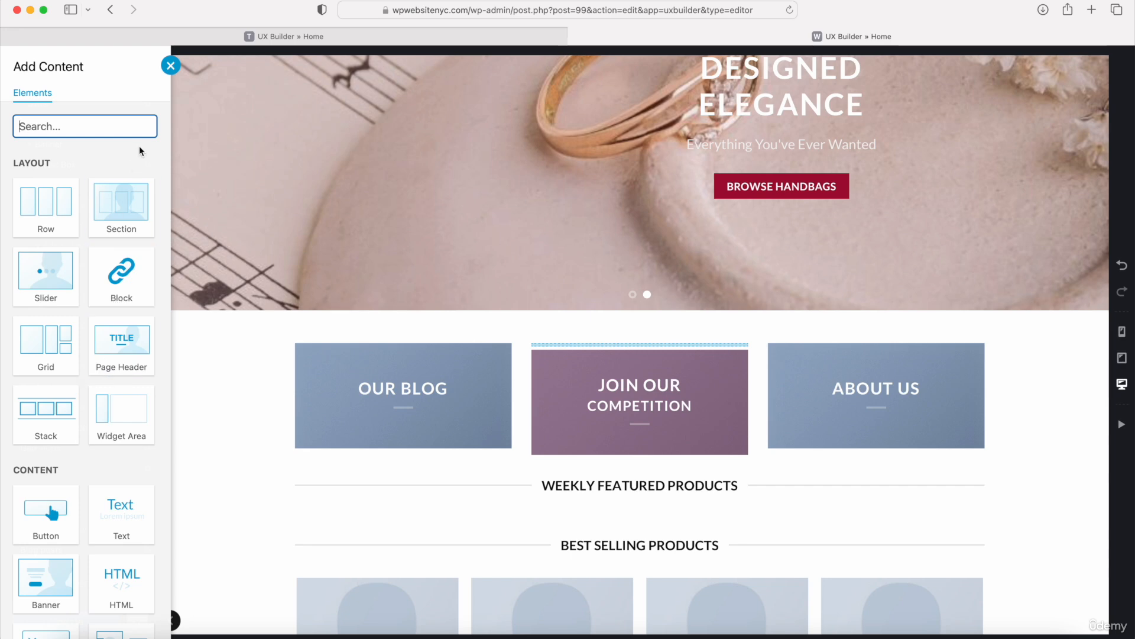
pyautogui.click(170, 65)
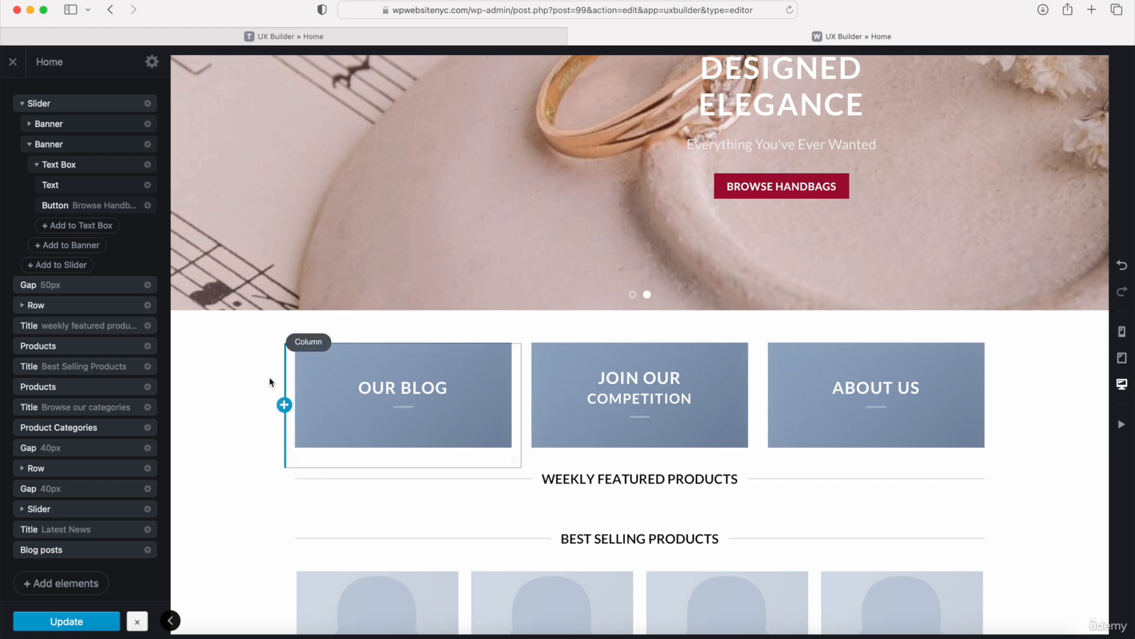
pyautogui.click(22, 307)
pyautogui.click(21, 306)
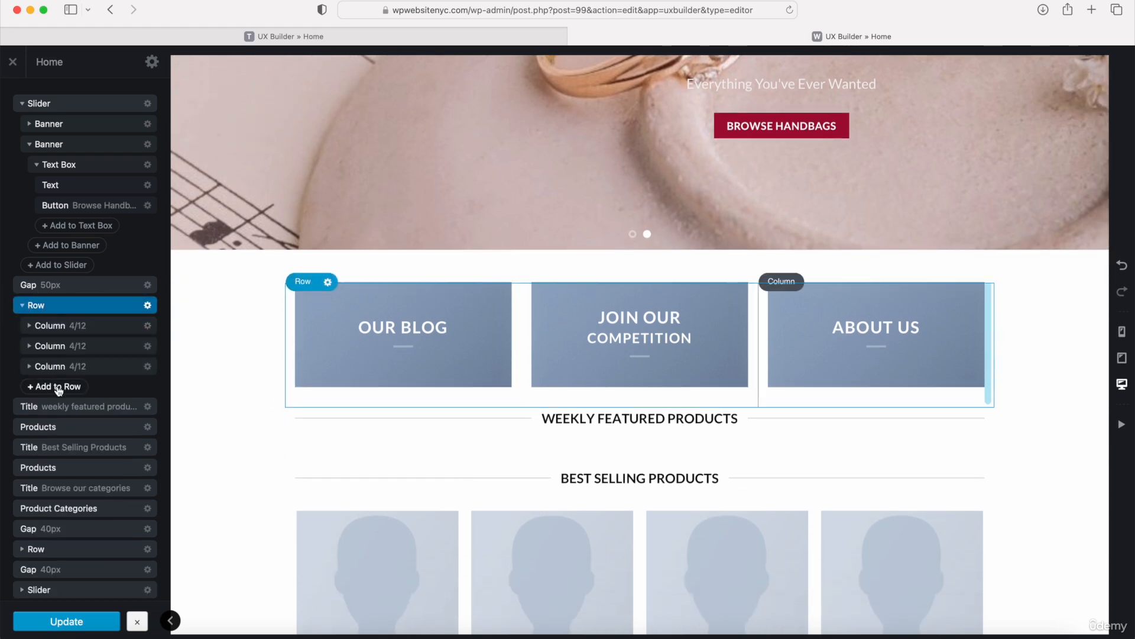
pyautogui.click(362, 37)
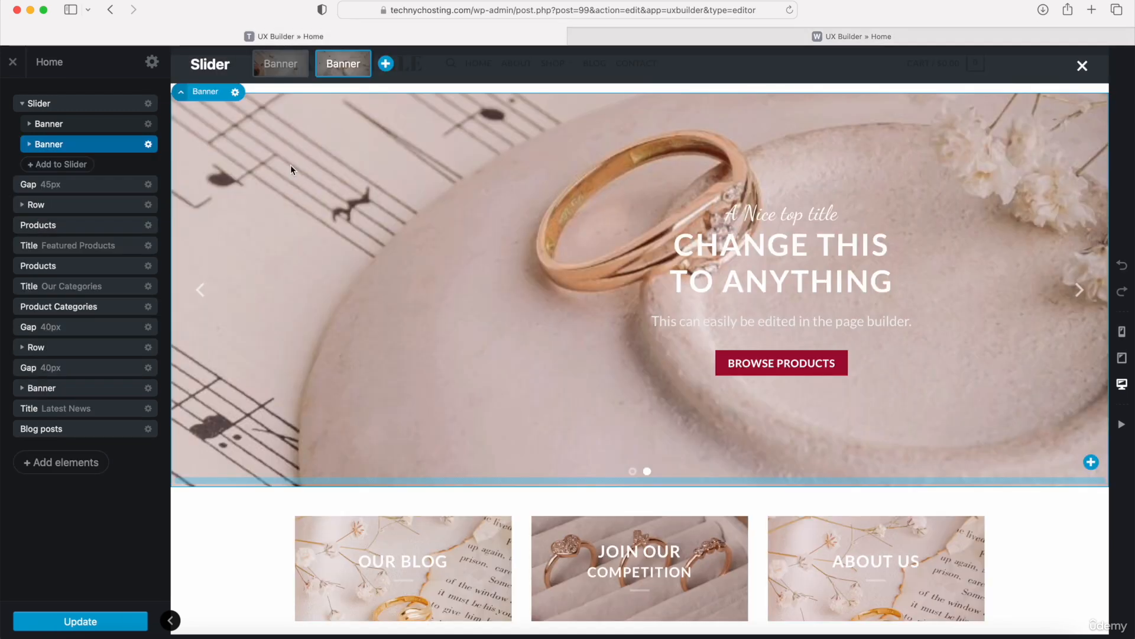
pyautogui.scroll(-3, 289, 171)
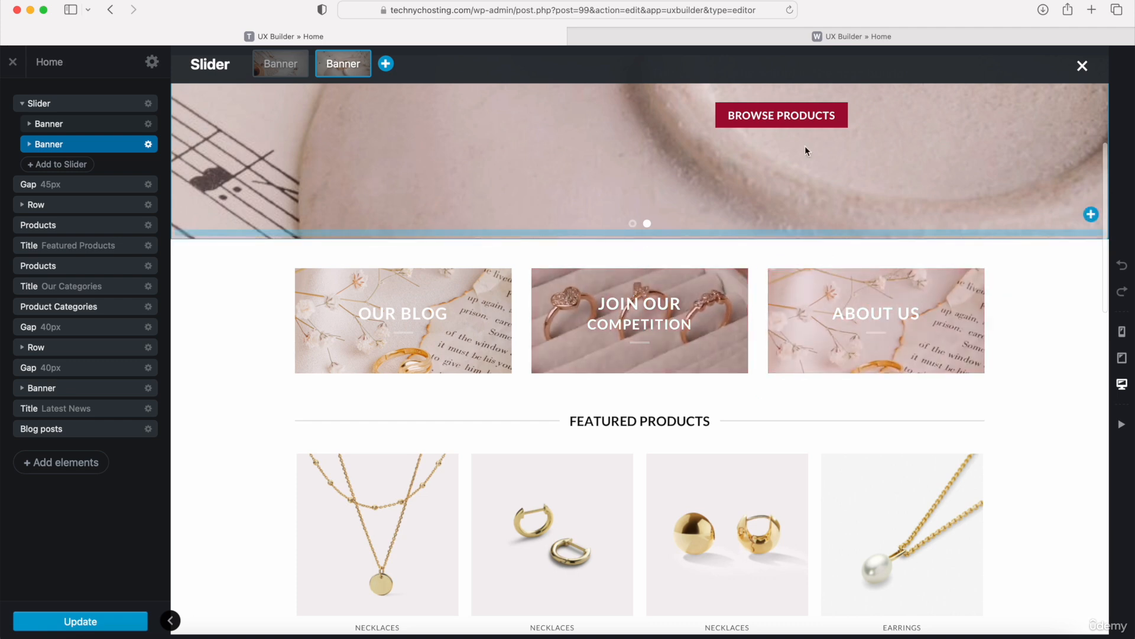
# Switch to the wpwebsitenyc.com page and replace the "Our Blog" banner's background image with banner6-scaled.jpg
pyautogui.click(698, 43)
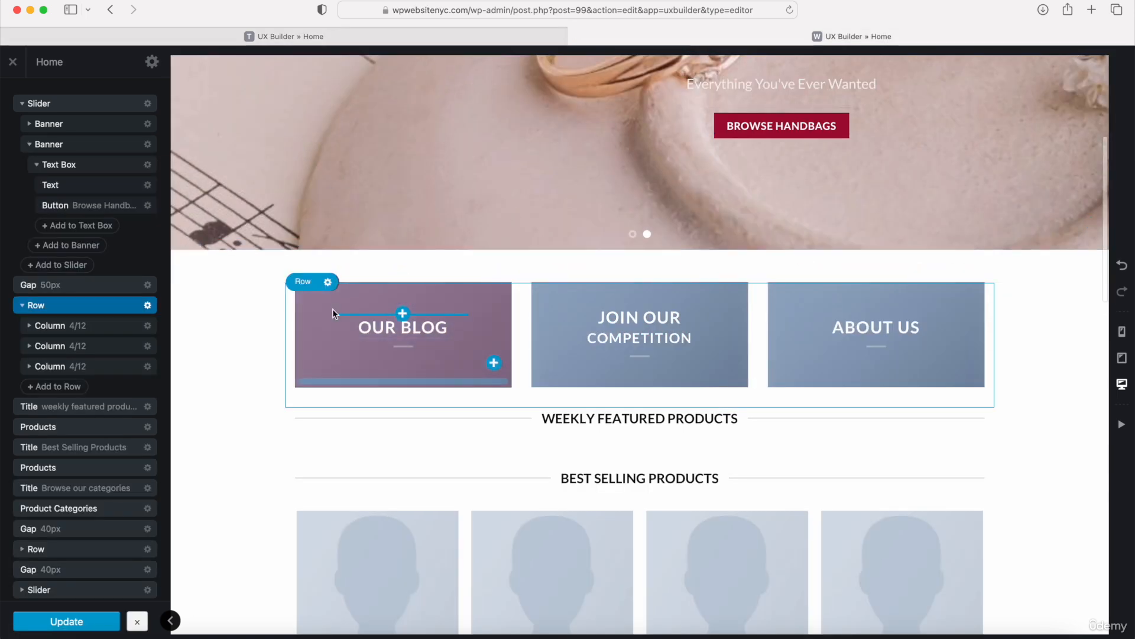
pyautogui.click(318, 321)
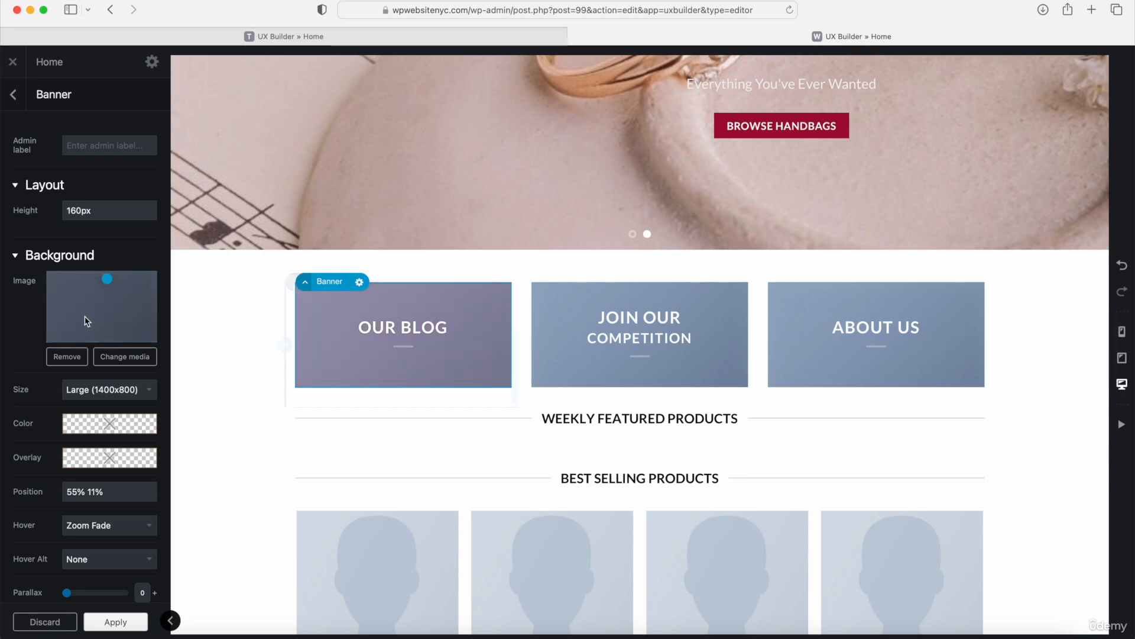
pyautogui.click(66, 356)
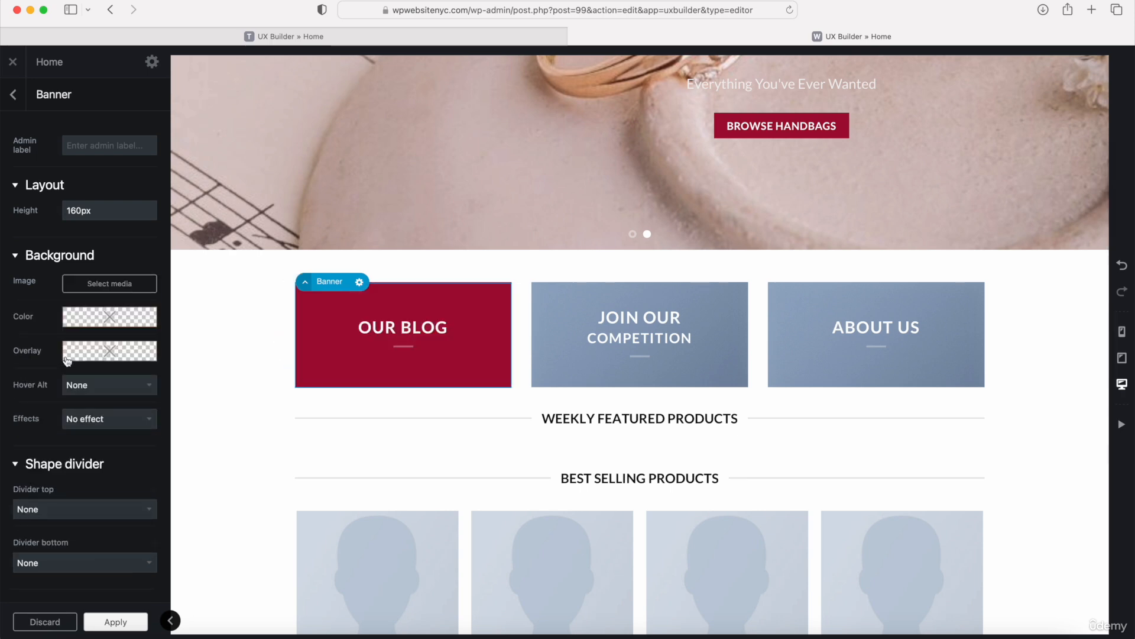
pyautogui.click(107, 286)
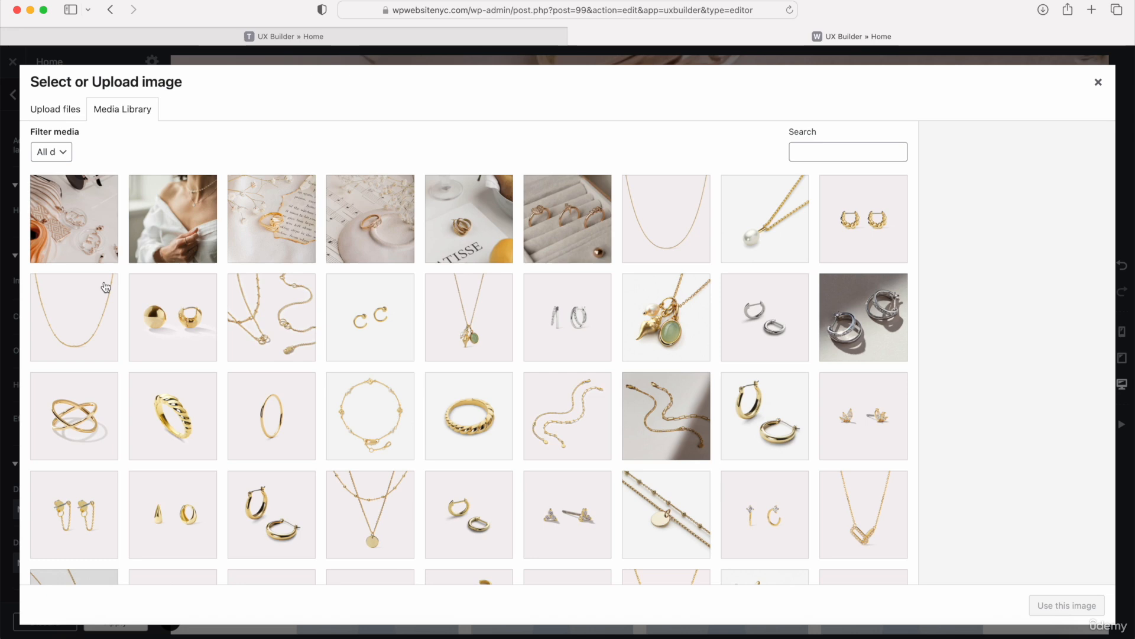
pyautogui.click(280, 226)
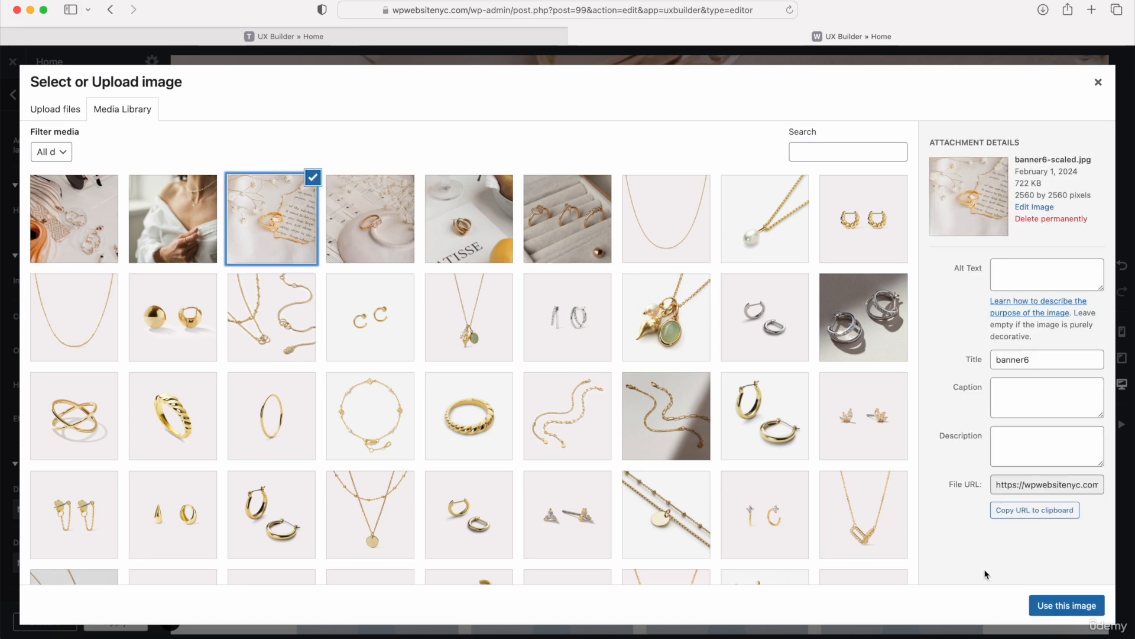
pyautogui.click(1049, 607)
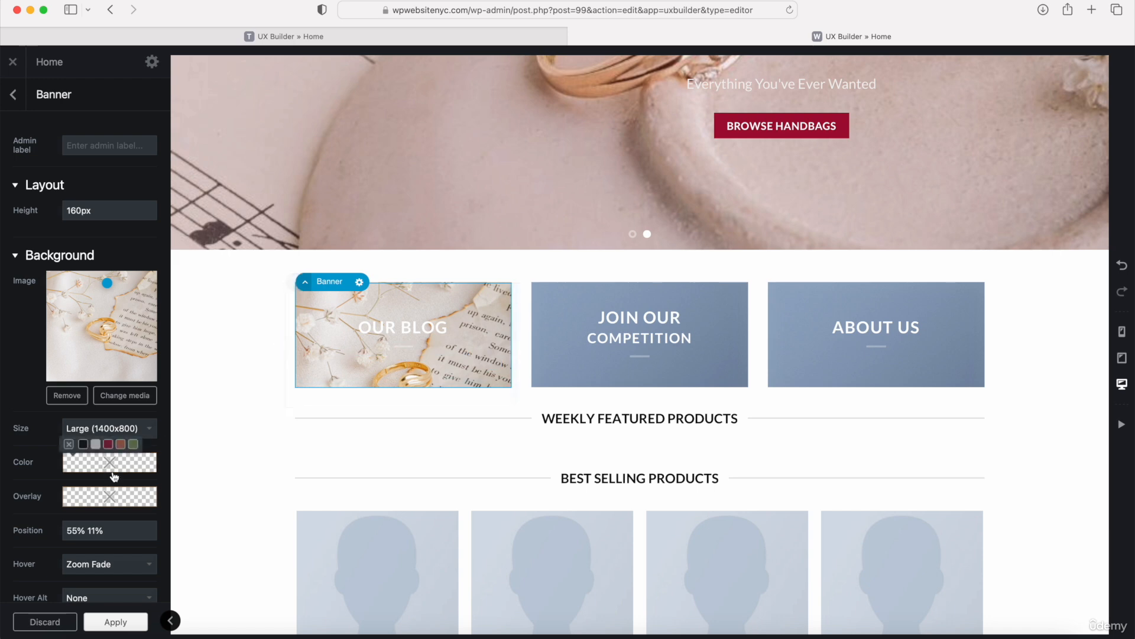
# Give the "Our Blog" banner a crimson overlay of rgba(165, 13, 53, 0.07)
pyautogui.moveTo(95, 504)
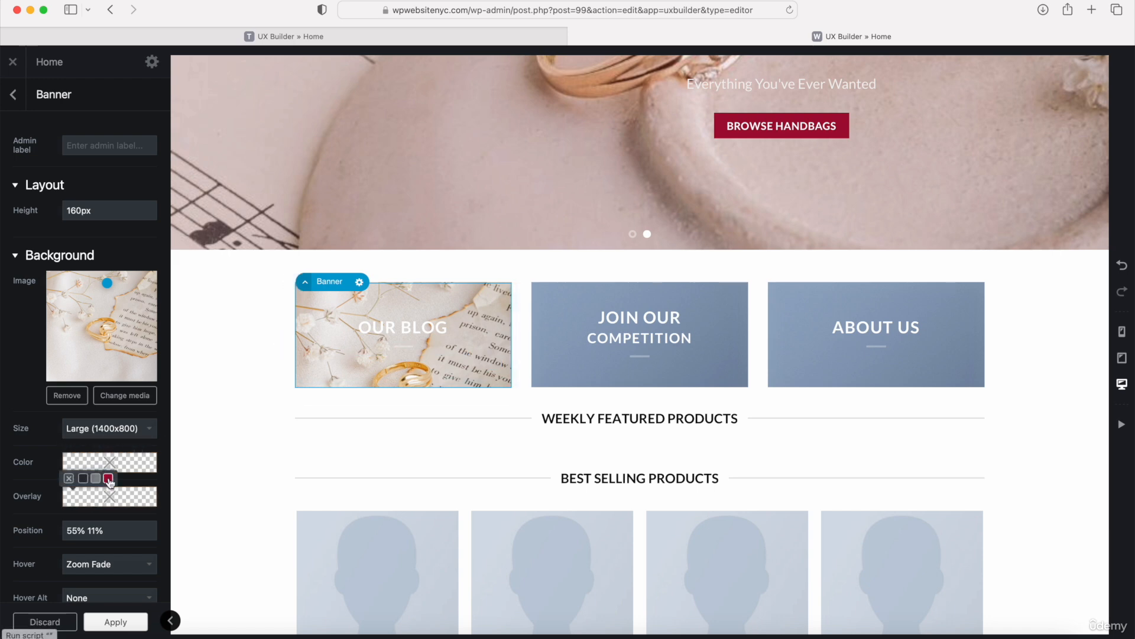
pyautogui.click(108, 478)
pyautogui.click(119, 497)
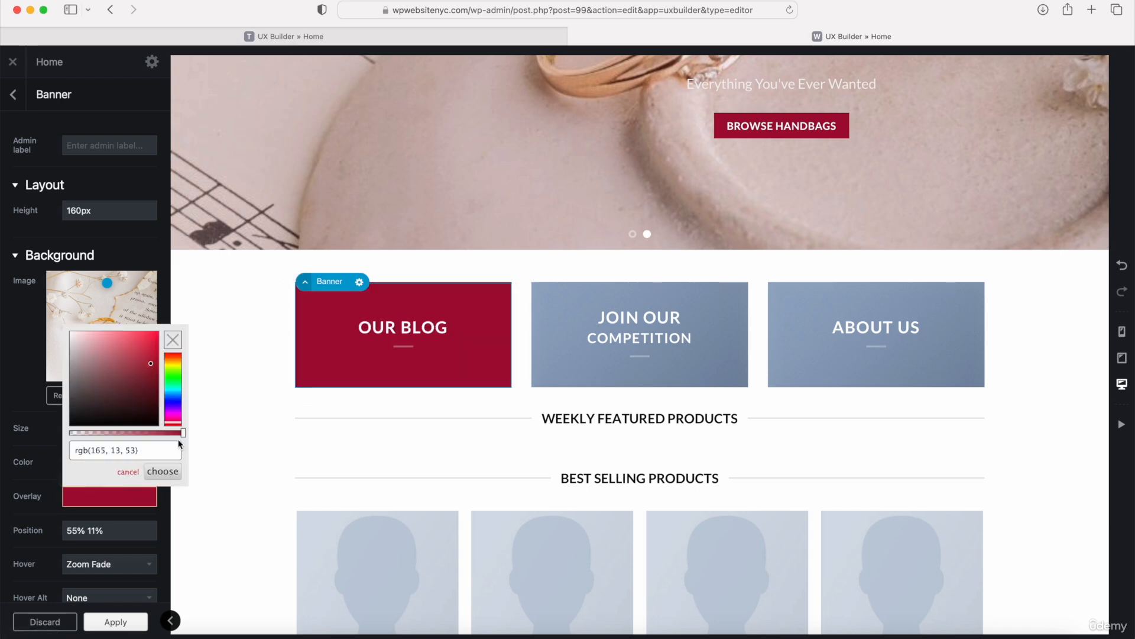
pyautogui.moveTo(184, 433); pyautogui.dragTo(79, 439)
pyautogui.scroll(-1, 93, 497)
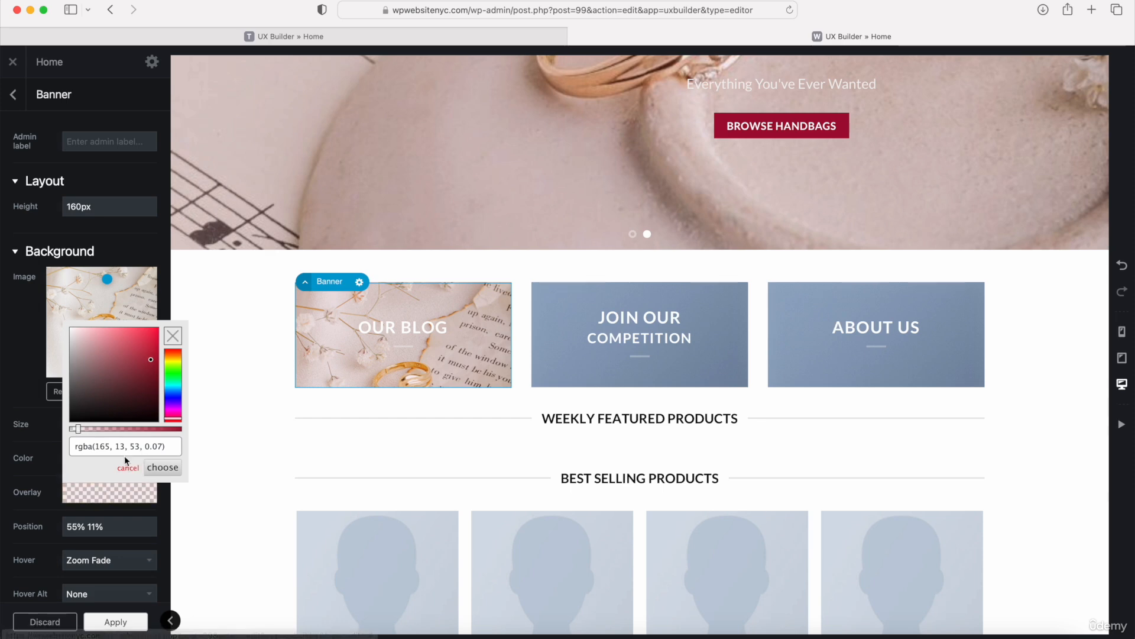
pyautogui.click(161, 469)
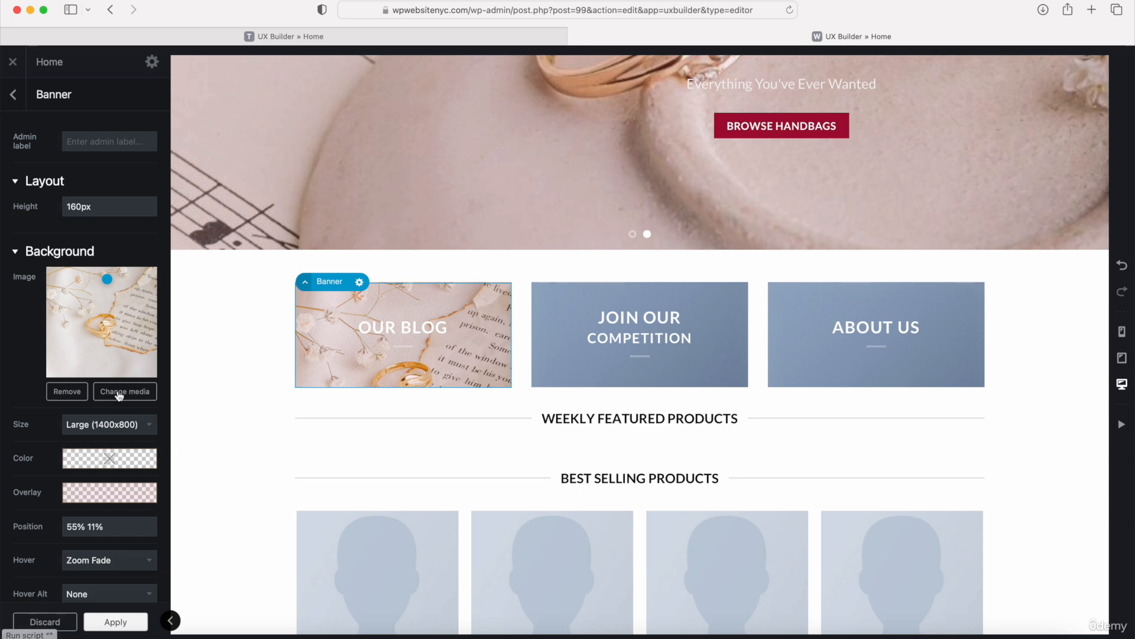
# Examine the "Our Blog" banner's link setting and its heading in the text editor
pyautogui.scroll(-7, 89, 147)
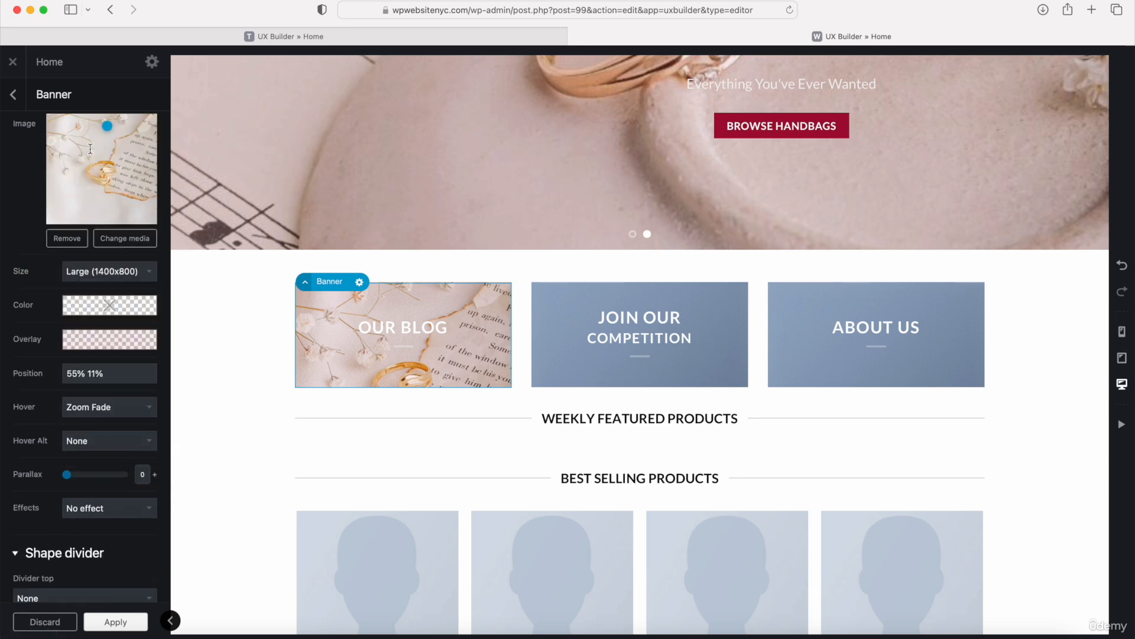
pyautogui.scroll(-3, 53, 375)
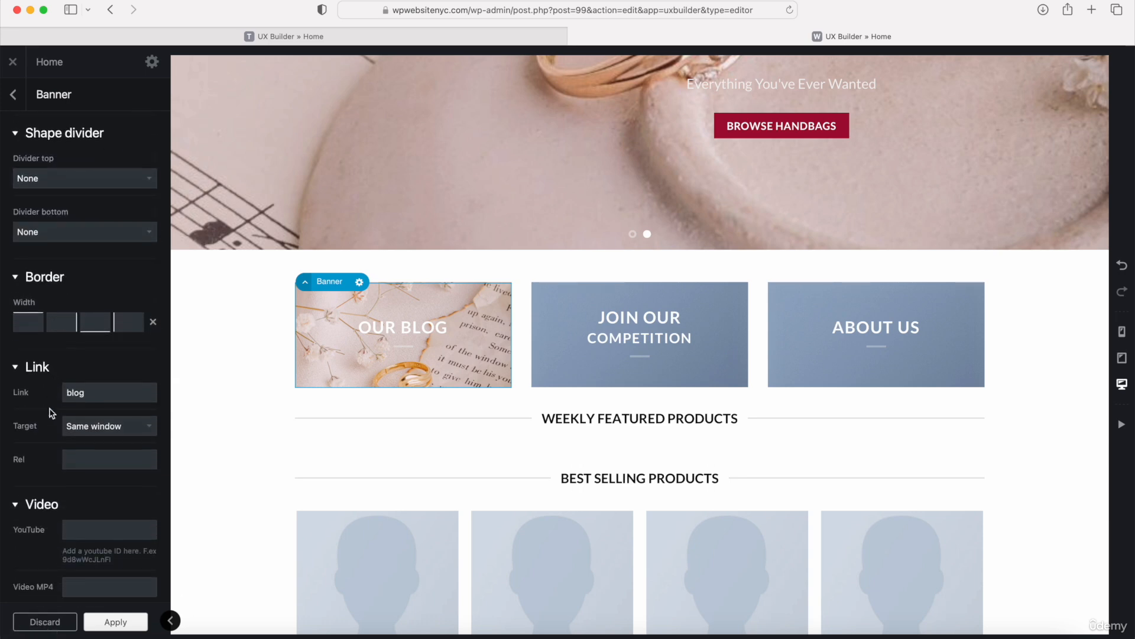
pyautogui.doubleClick(89, 391)
pyautogui.click(388, 333)
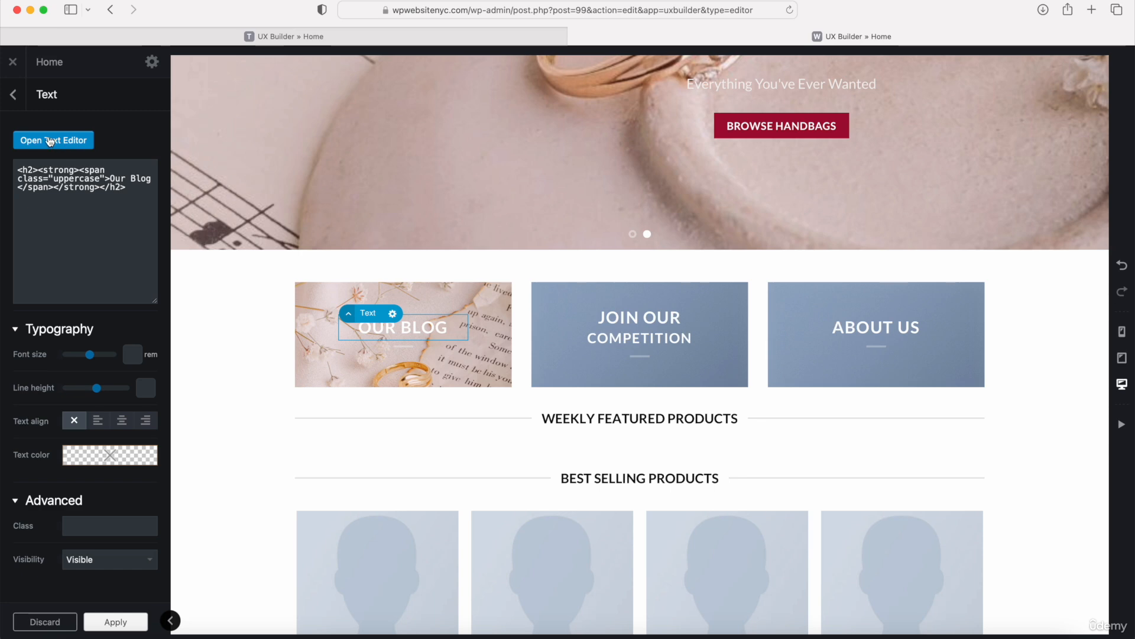
pyautogui.click(69, 142)
pyautogui.moveTo(117, 177); pyautogui.dragTo(4, 162)
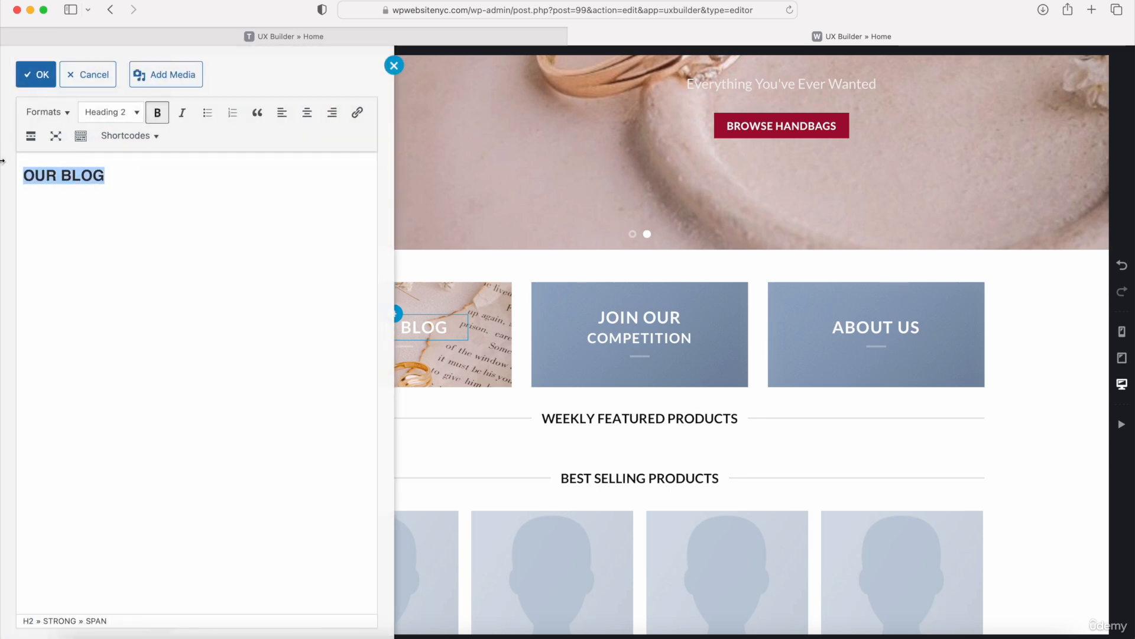
pyautogui.click(37, 75)
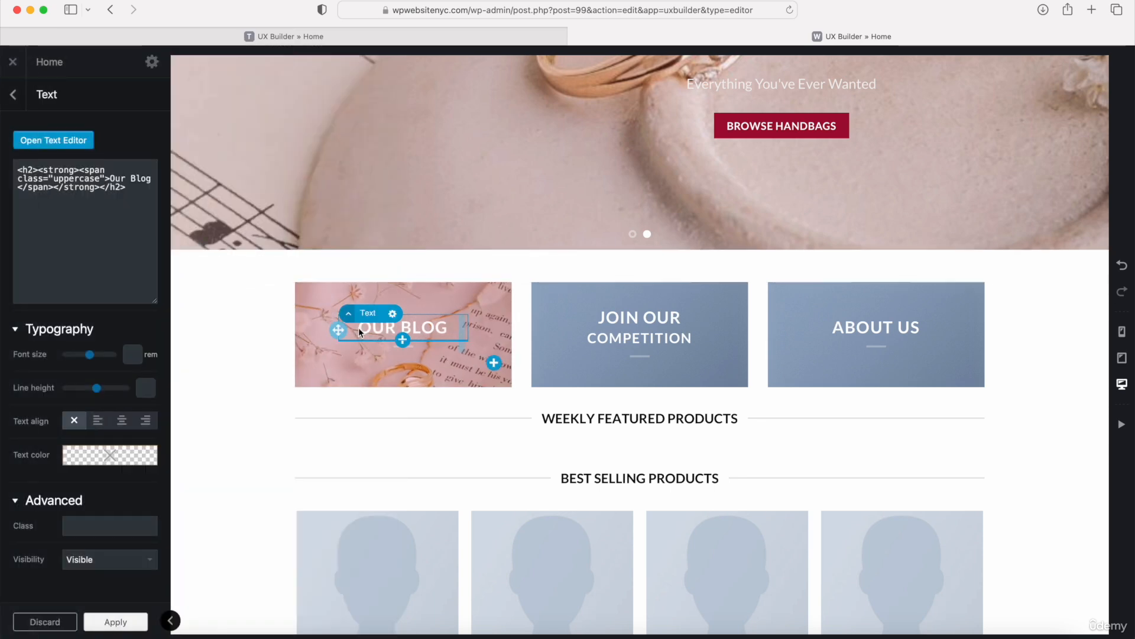
# Review the options and available actions of the divider beneath the "Our Blog" heading
pyautogui.click(393, 348)
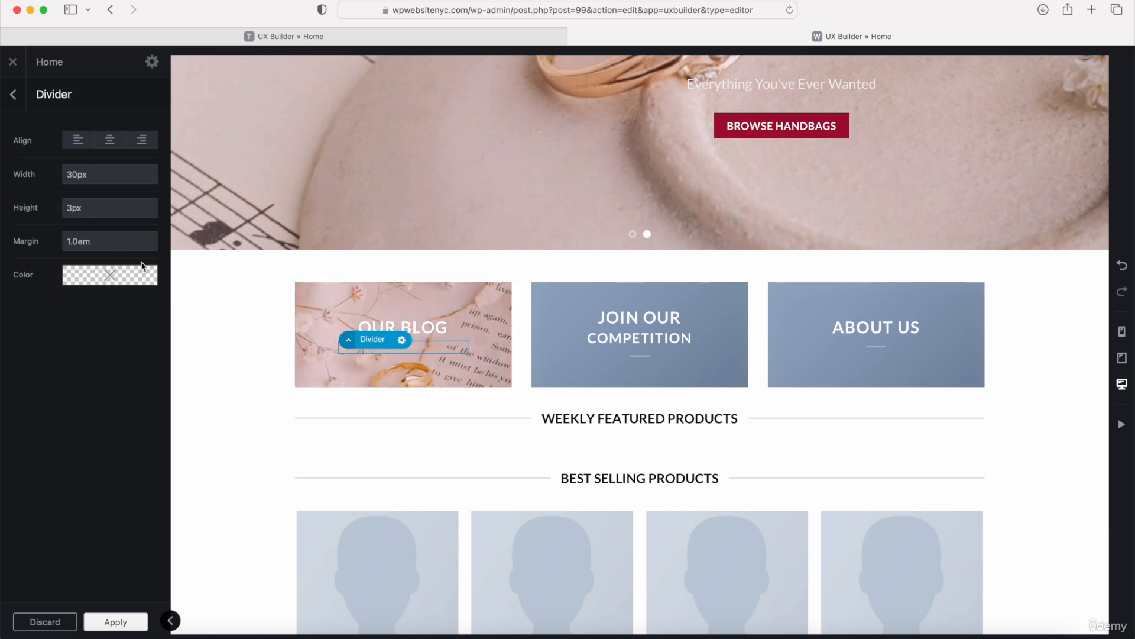
pyautogui.click(13, 95)
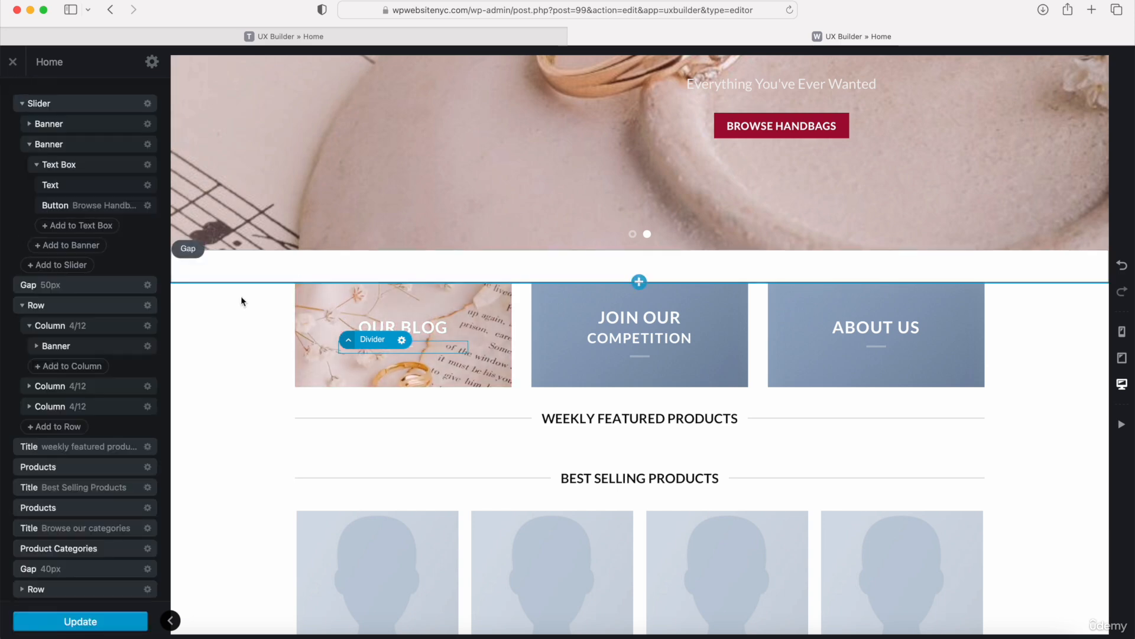
pyautogui.click(403, 341)
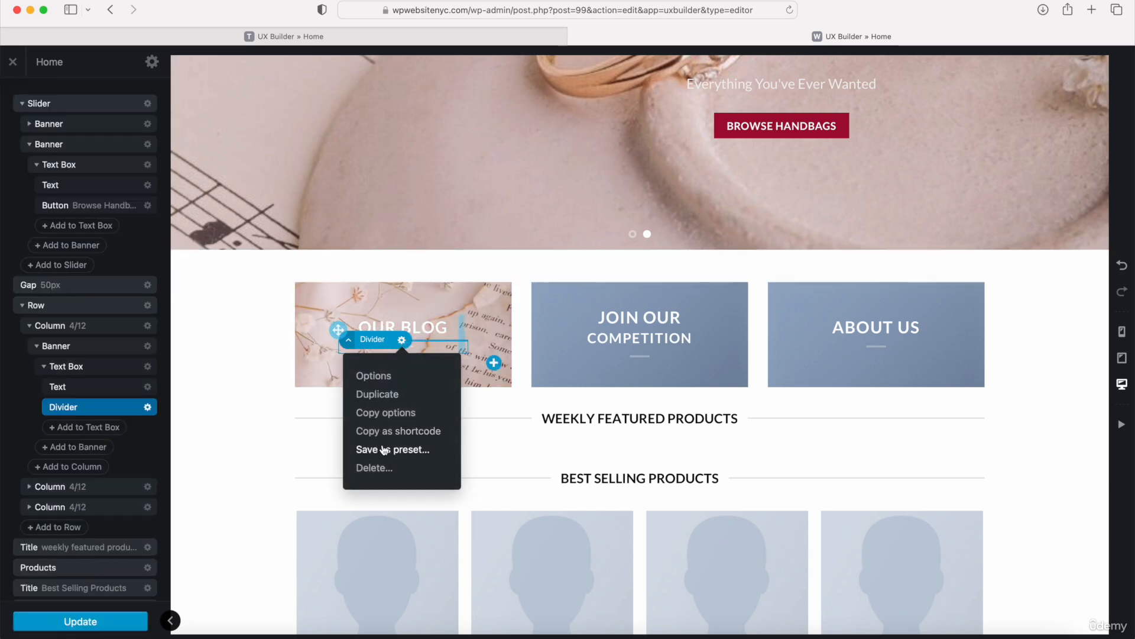
pyautogui.click(273, 456)
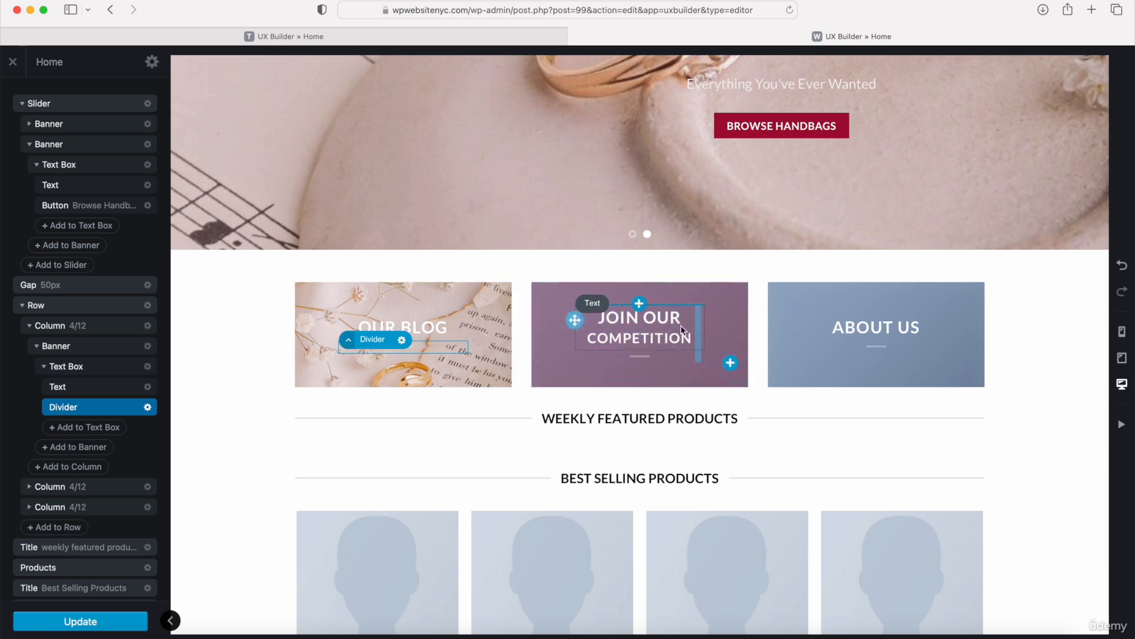
# Replace the "Join Our Competition" banner's background image with banner1-scaled.jpg
pyautogui.click(555, 341)
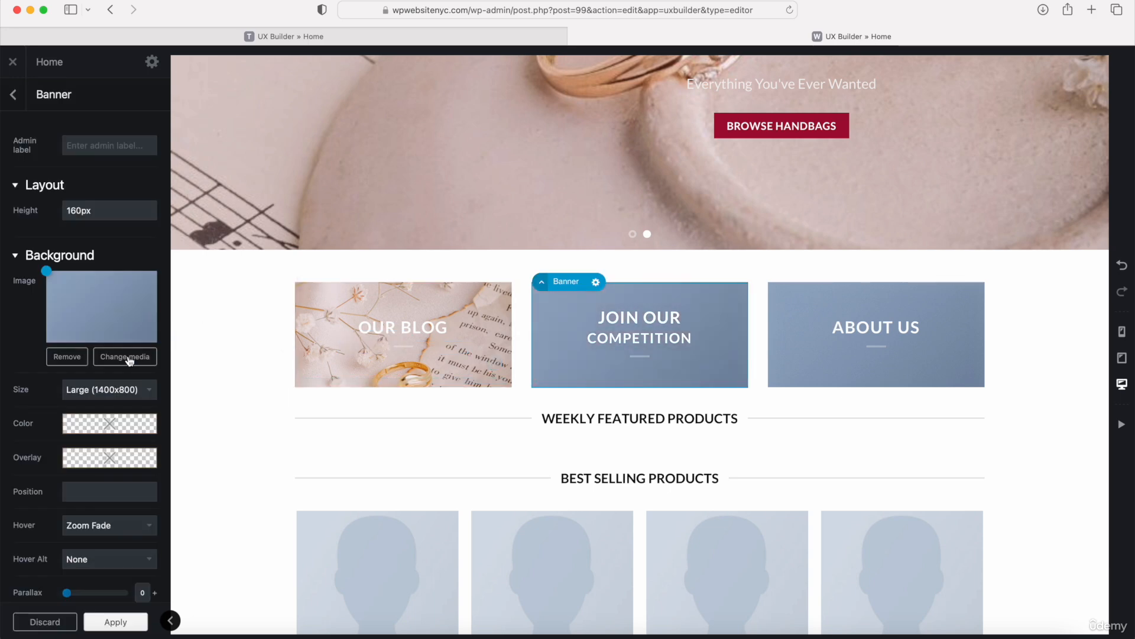
pyautogui.click(75, 356)
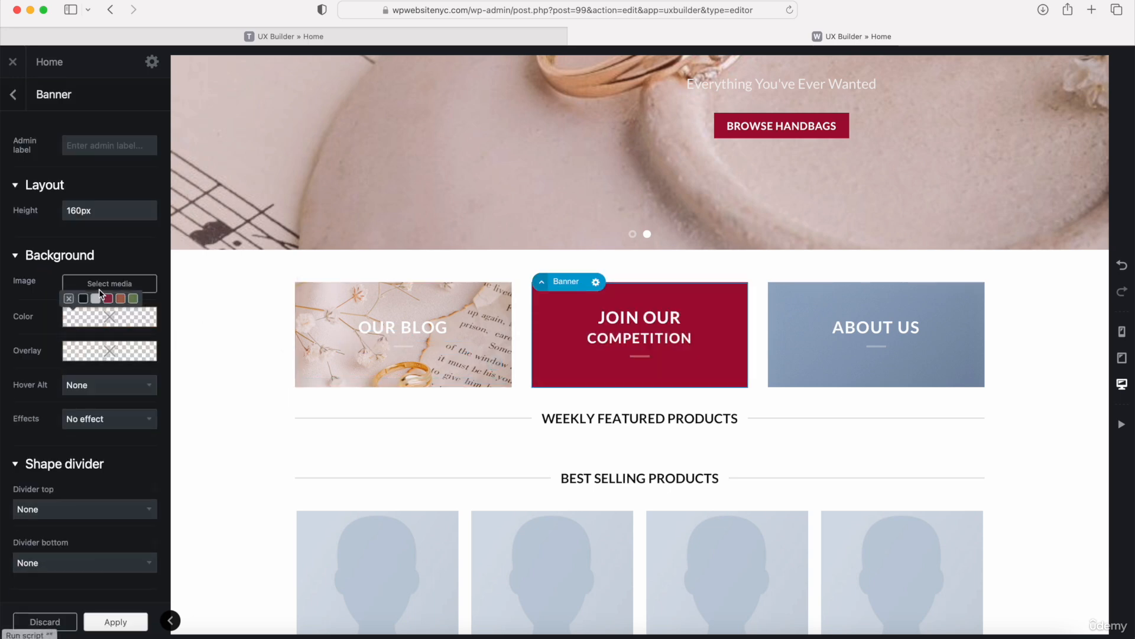
pyautogui.click(109, 284)
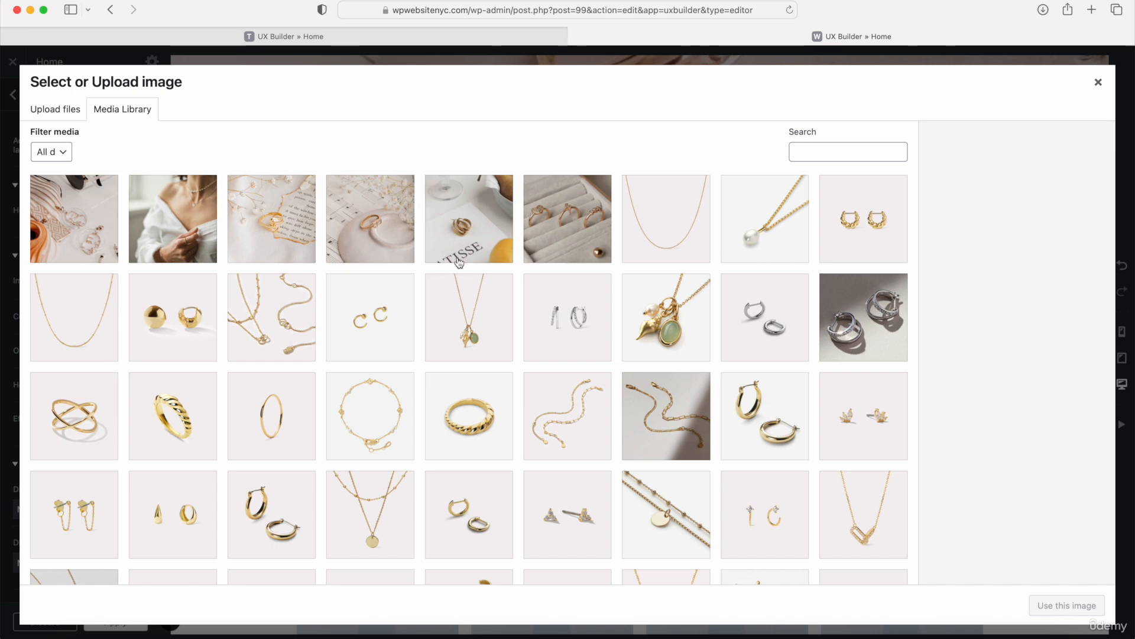
pyautogui.click(560, 222)
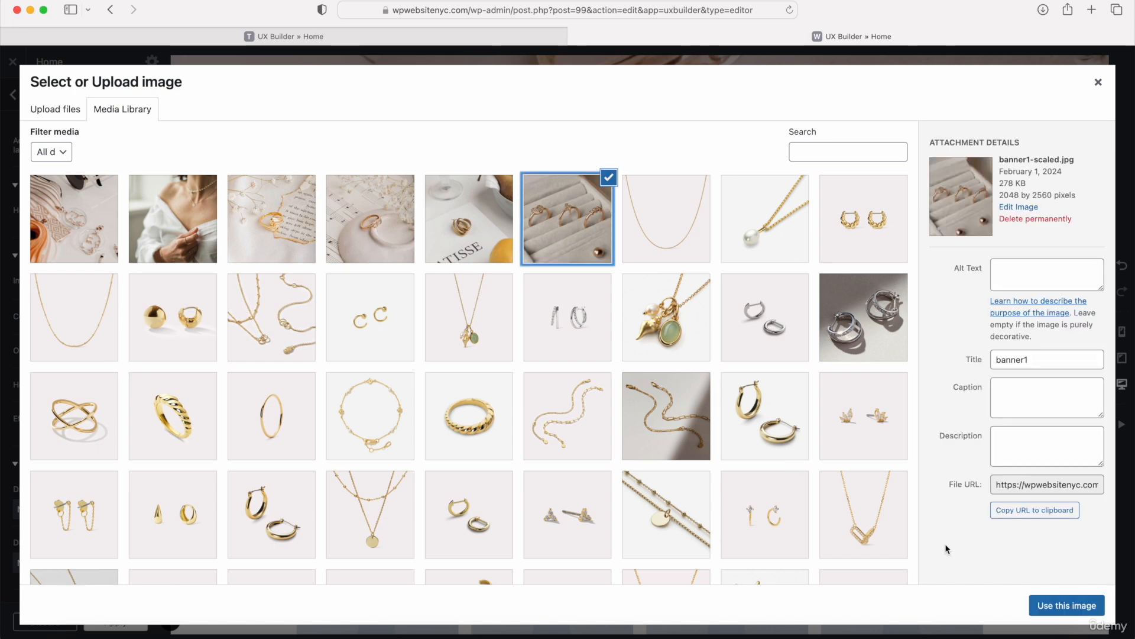
pyautogui.click(1040, 605)
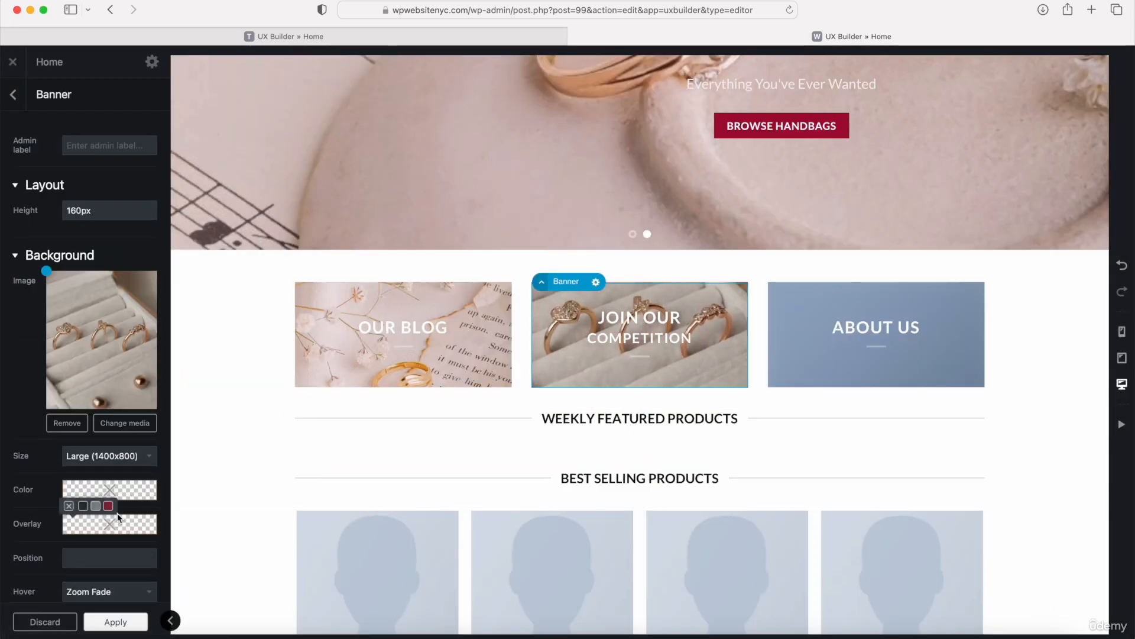
# Give the "Join Our Competition" banner a crimson overlay of rgba(165, 13, 53, 0.087)
pyautogui.moveTo(80, 530)
pyautogui.click(109, 506)
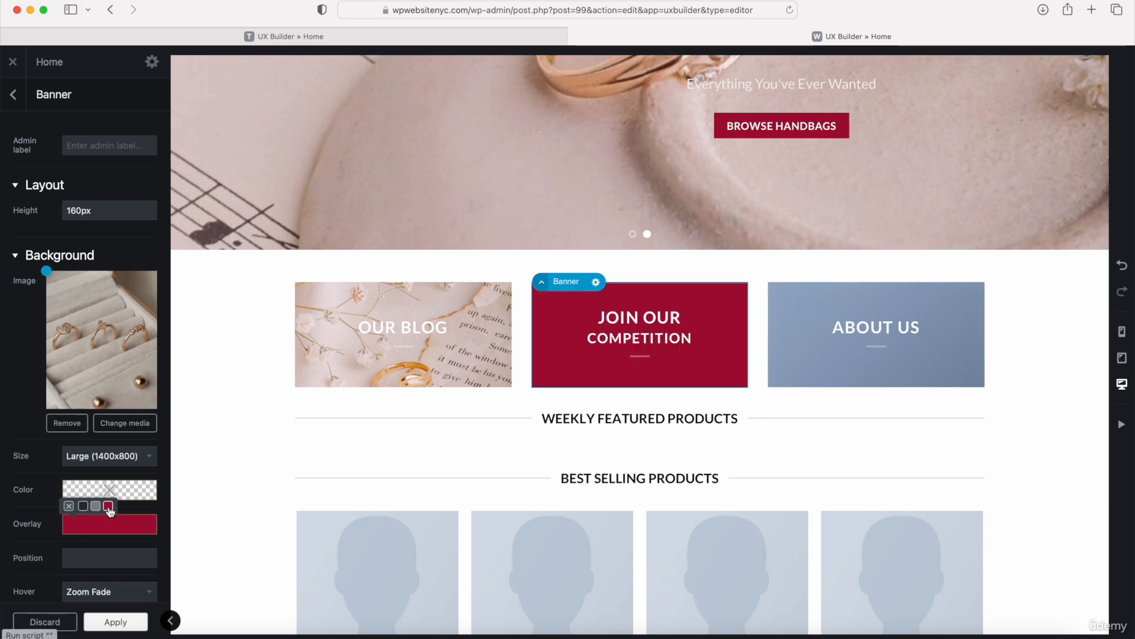
pyautogui.click(106, 524)
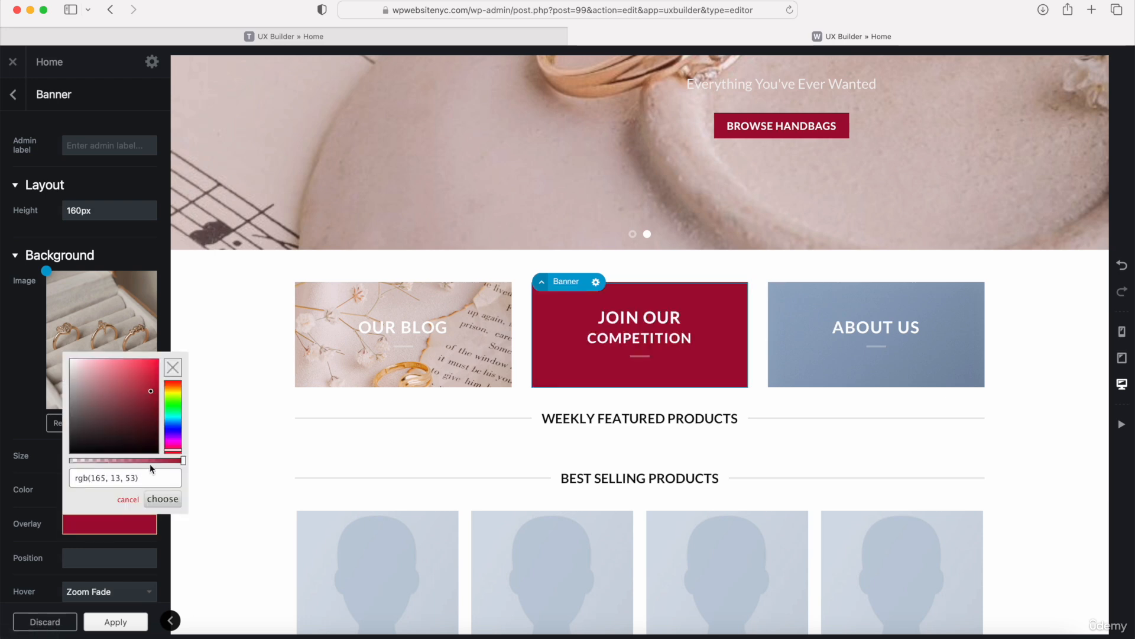
pyautogui.moveTo(185, 466); pyautogui.dragTo(81, 461)
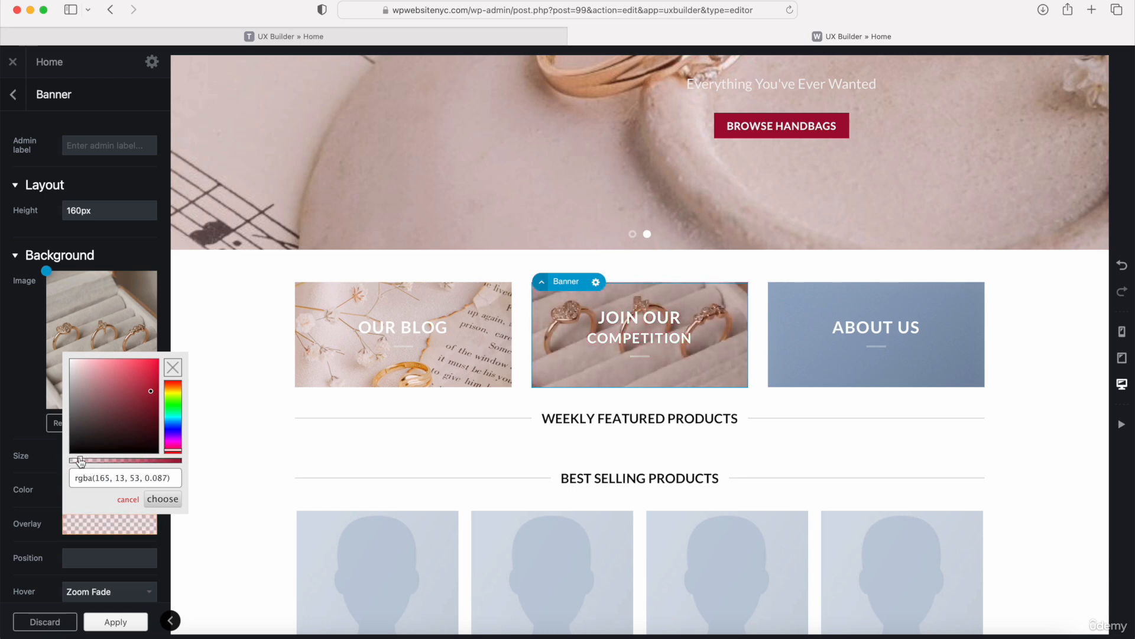
pyautogui.click(627, 336)
# Open the "About Us" banner's options and examine its link setting
pyautogui.click(796, 303)
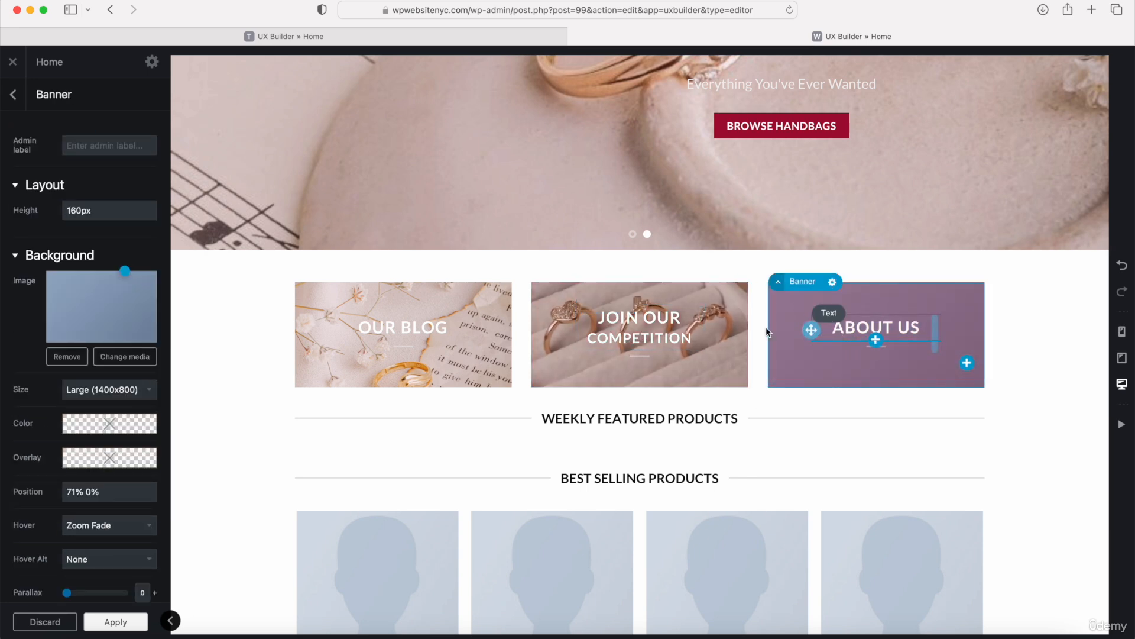
pyautogui.scroll(-10, 98, 297)
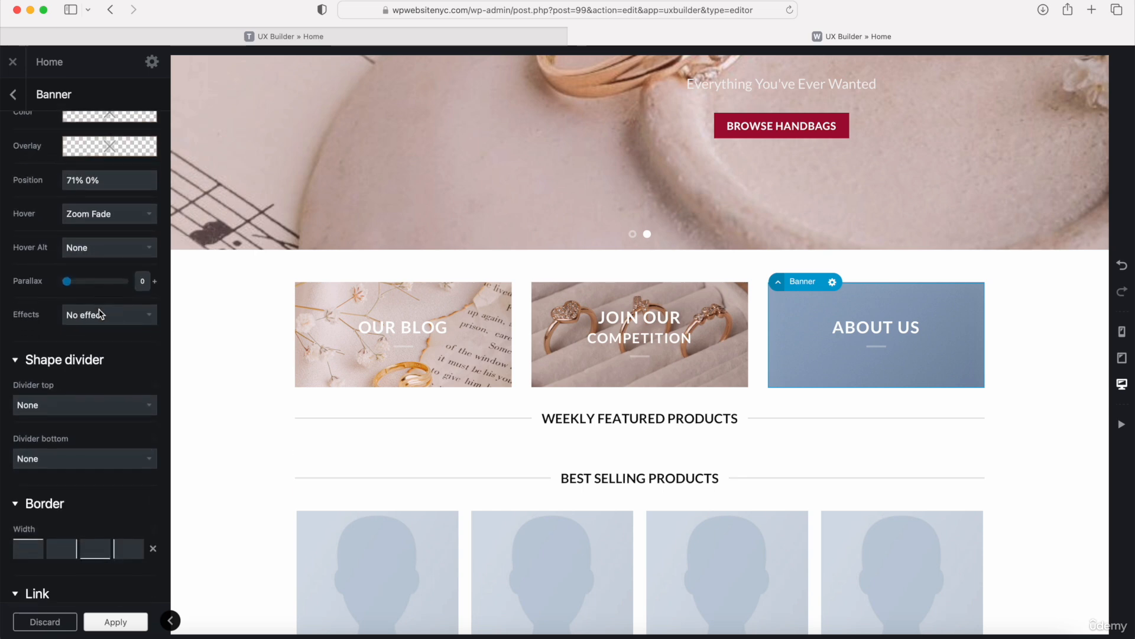
pyautogui.moveTo(116, 286); pyautogui.dragTo(90, 284)
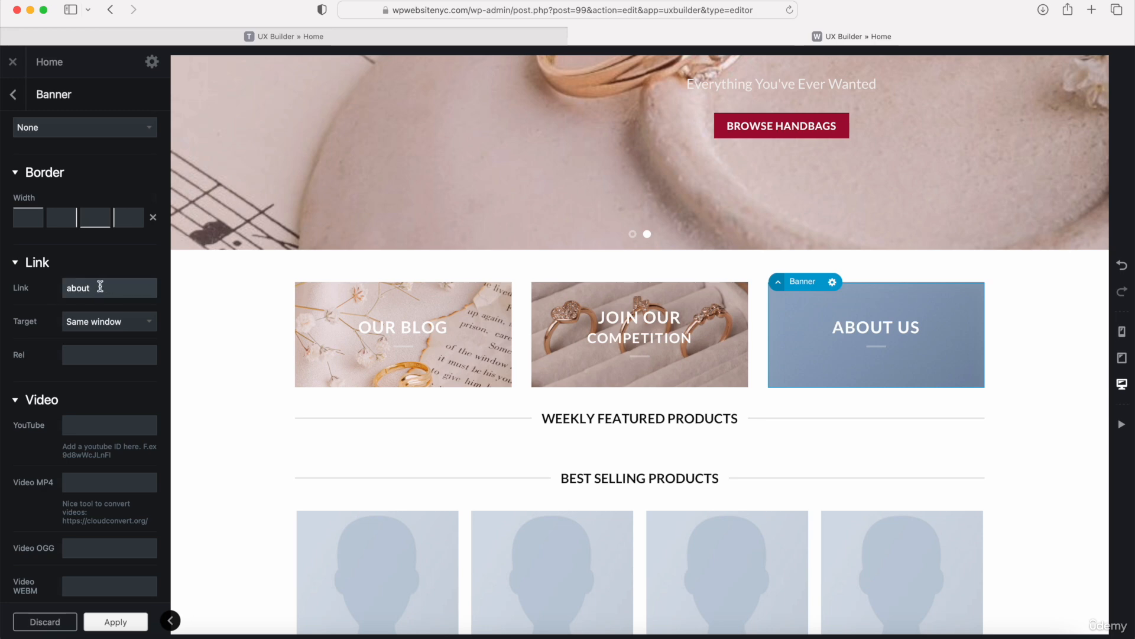
# Replace the "About Us" banner's background image with banner6-scaled.jpg
pyautogui.scroll(8, 83, 319)
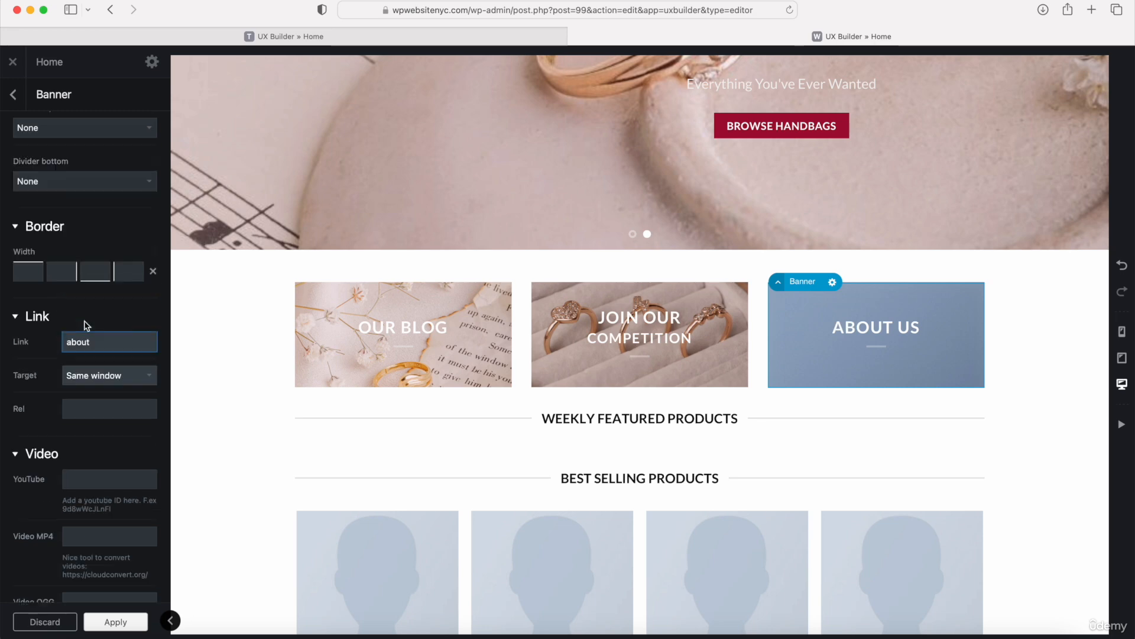
pyautogui.scroll(4, 89, 283)
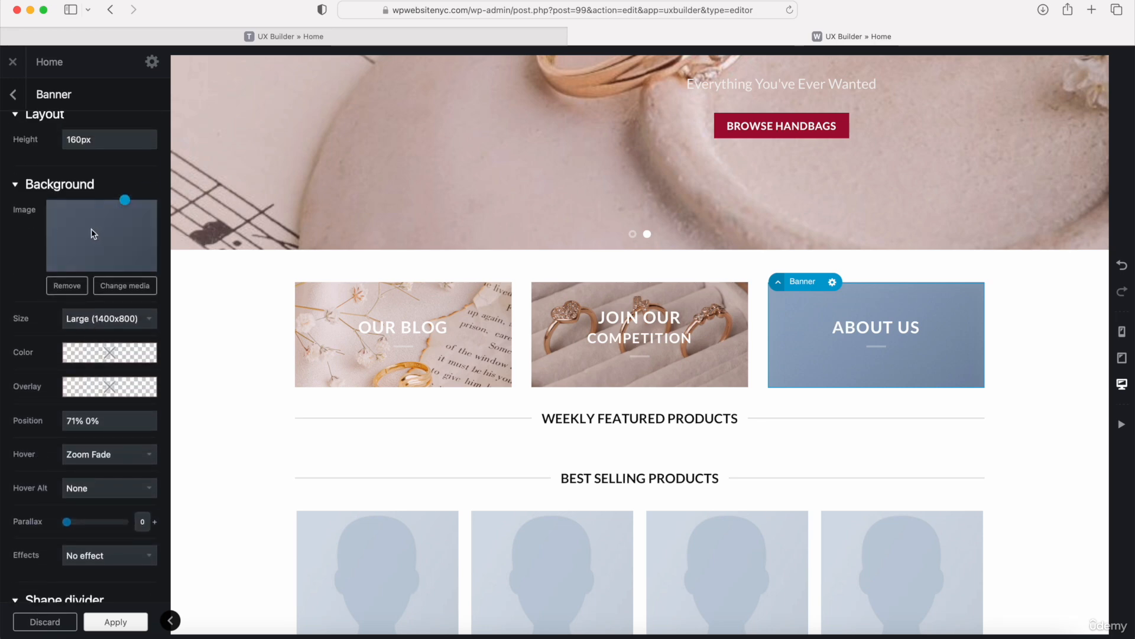
pyautogui.click(72, 285)
pyautogui.click(112, 216)
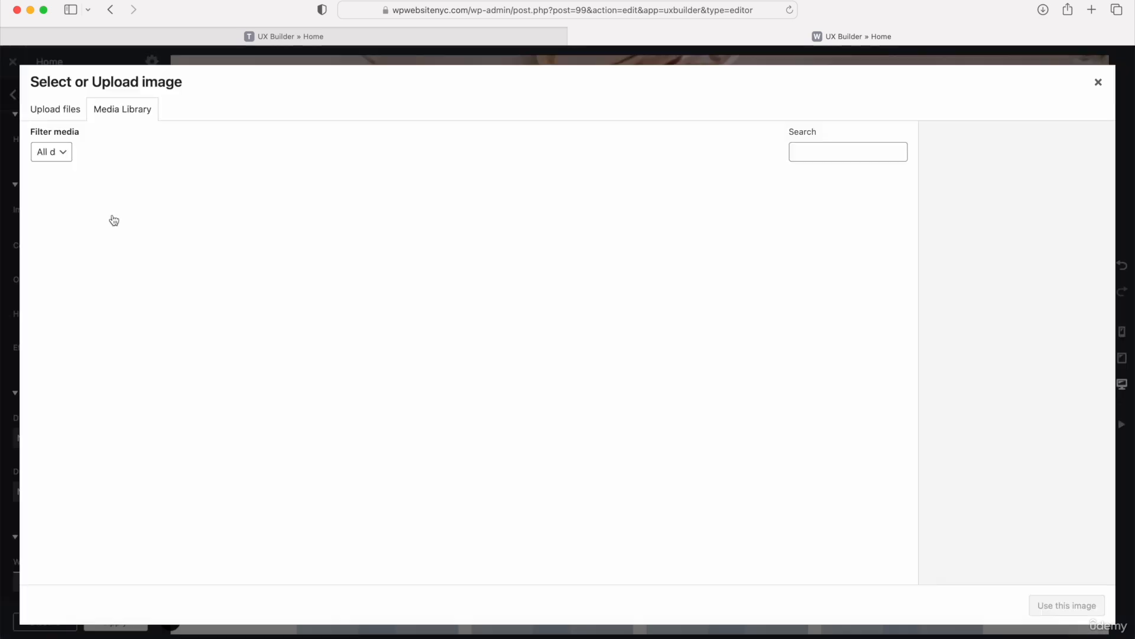
pyautogui.click(266, 223)
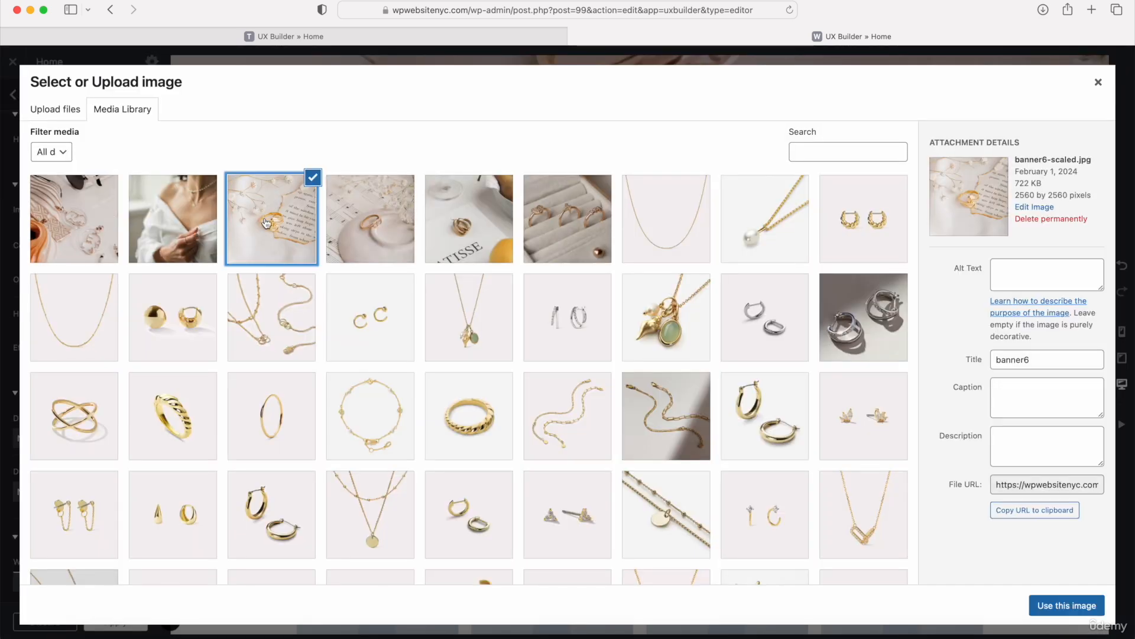
pyautogui.click(1067, 605)
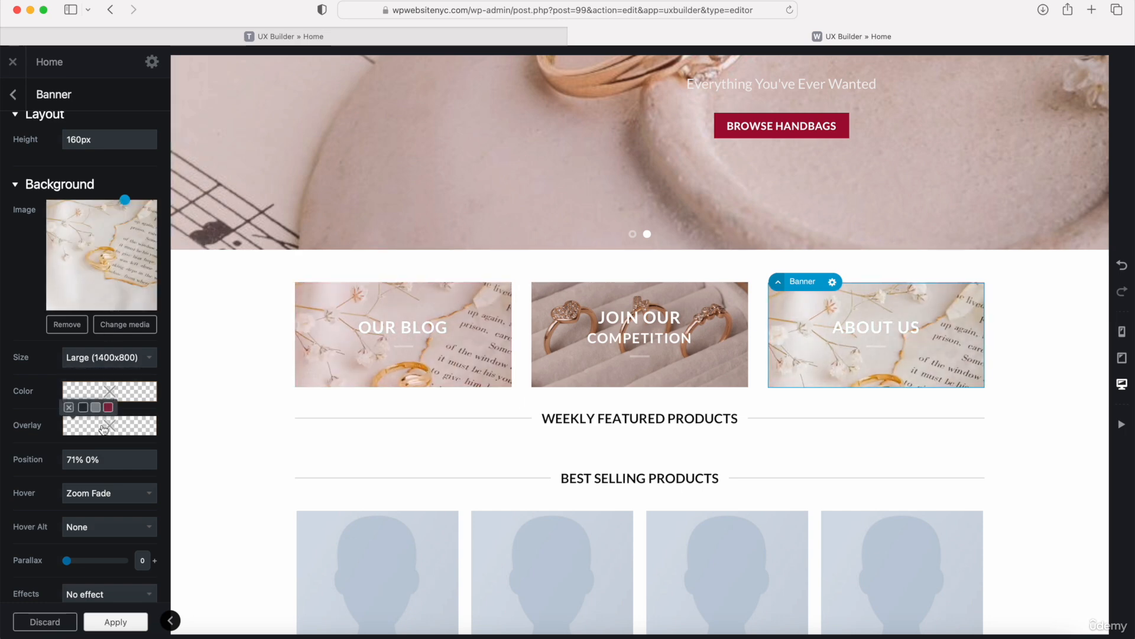
# Give the "About Us" banner a crimson overlay of rgba(165, 13, 53, 0.052)
pyautogui.click(108, 407)
pyautogui.click(104, 427)
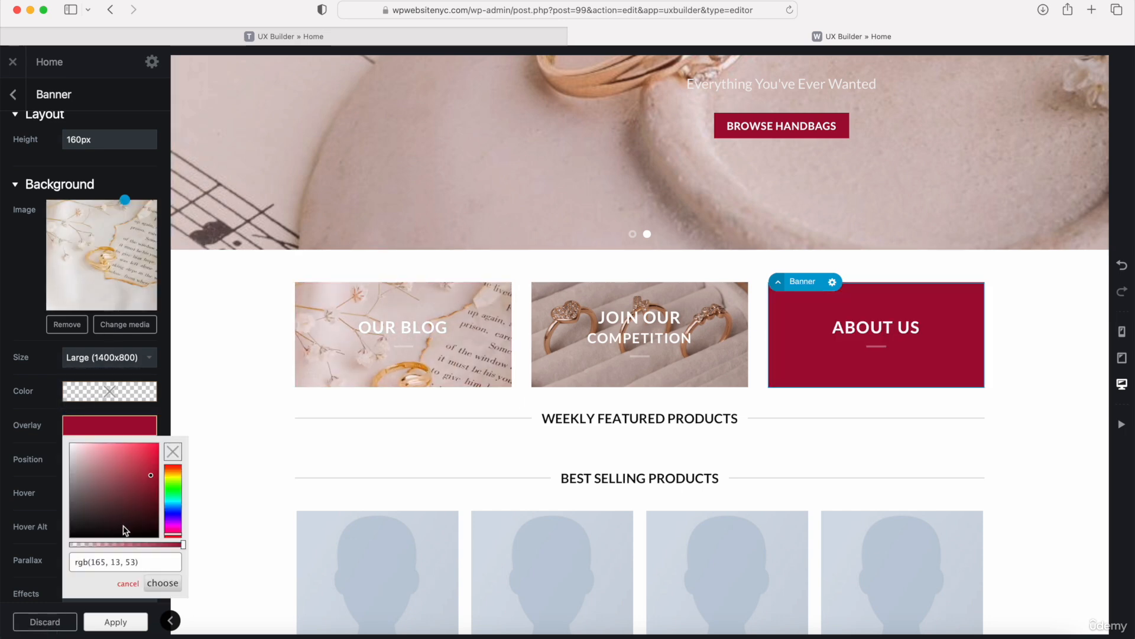
pyautogui.moveTo(123, 546); pyautogui.dragTo(77, 545)
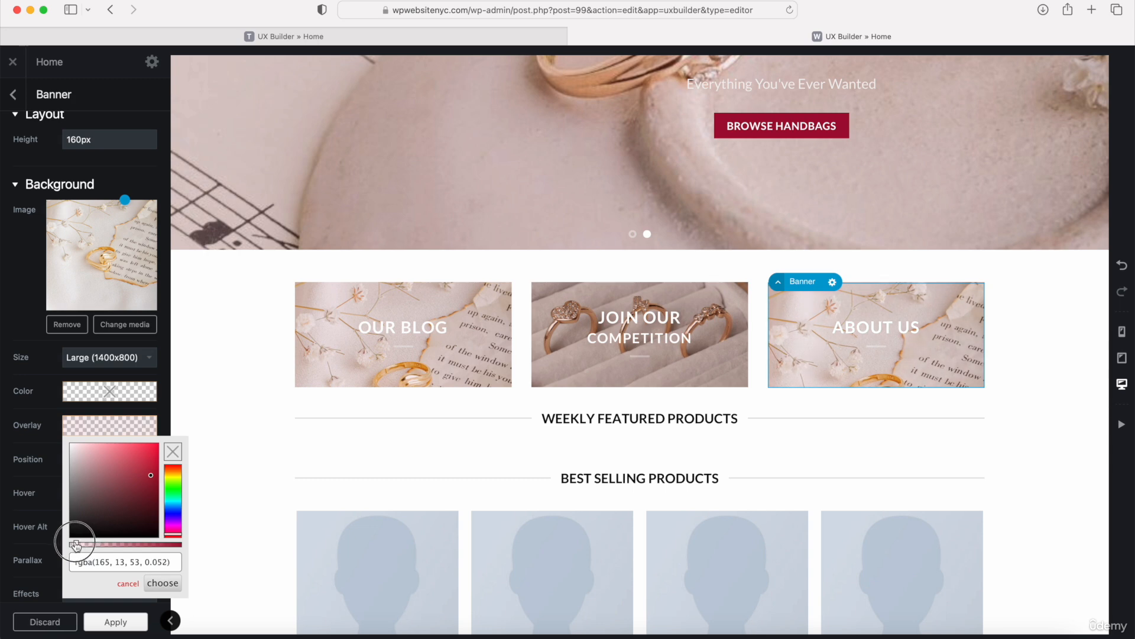
pyautogui.click(196, 360)
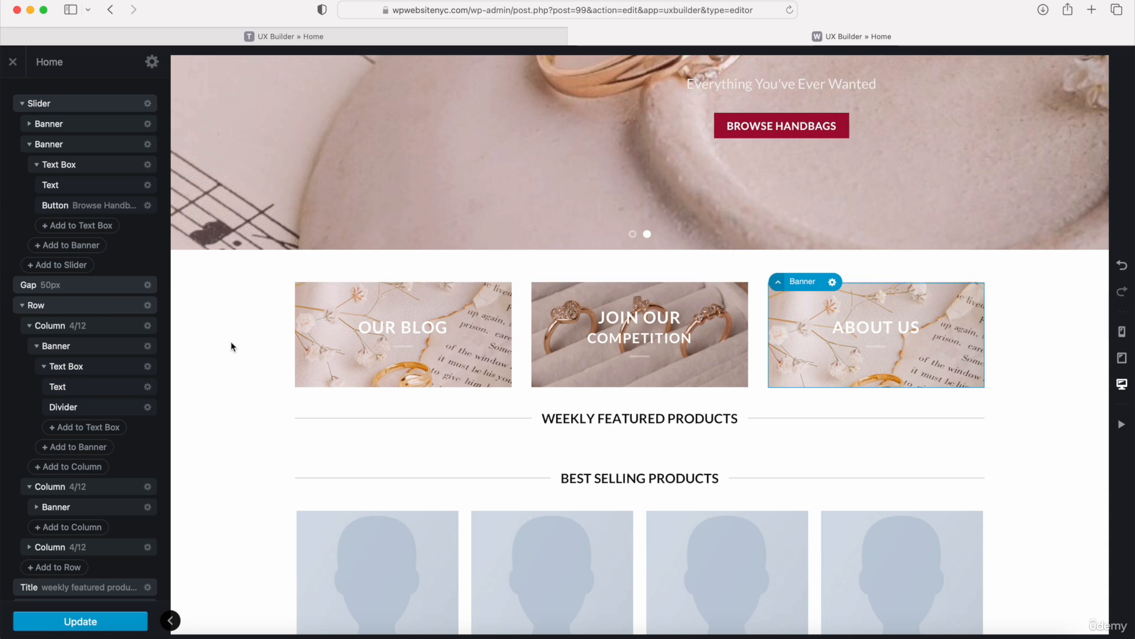
# Collapse the top slider and banner row in the element list and delete the "Weekly Featured Products" title
pyautogui.click(23, 104)
pyautogui.click(23, 146)
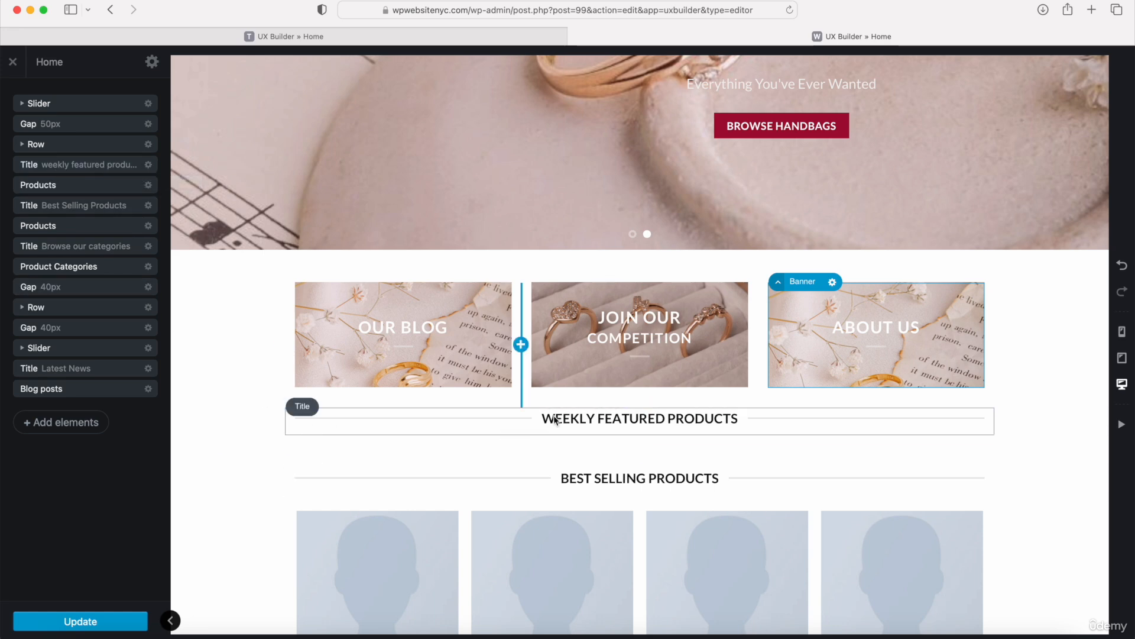
pyautogui.scroll(-5, 555, 420)
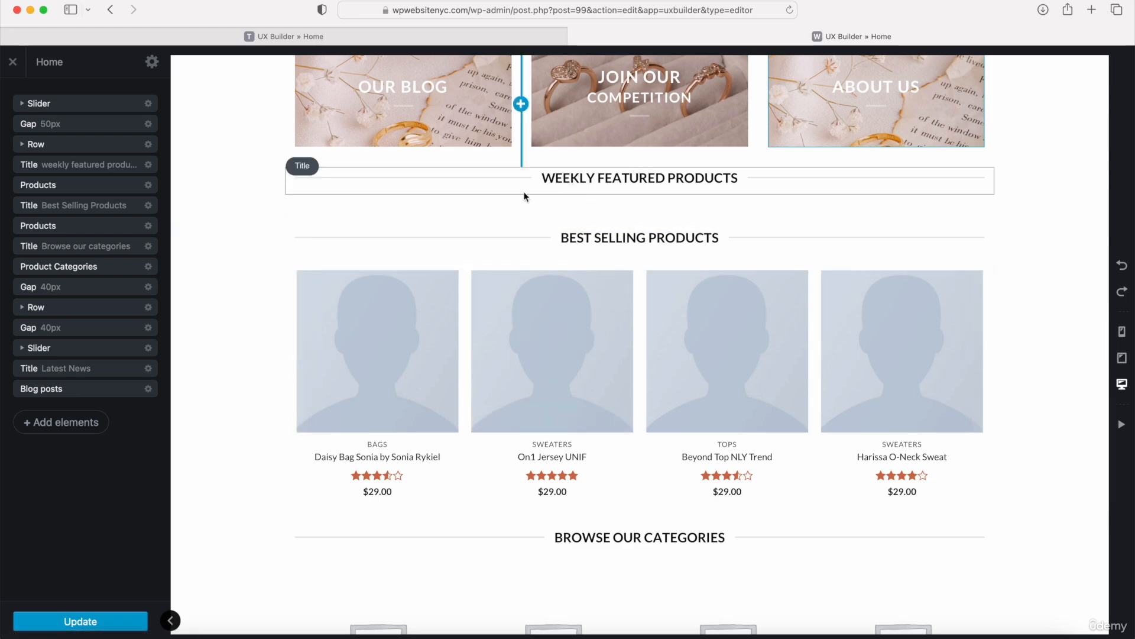
pyautogui.click(148, 166)
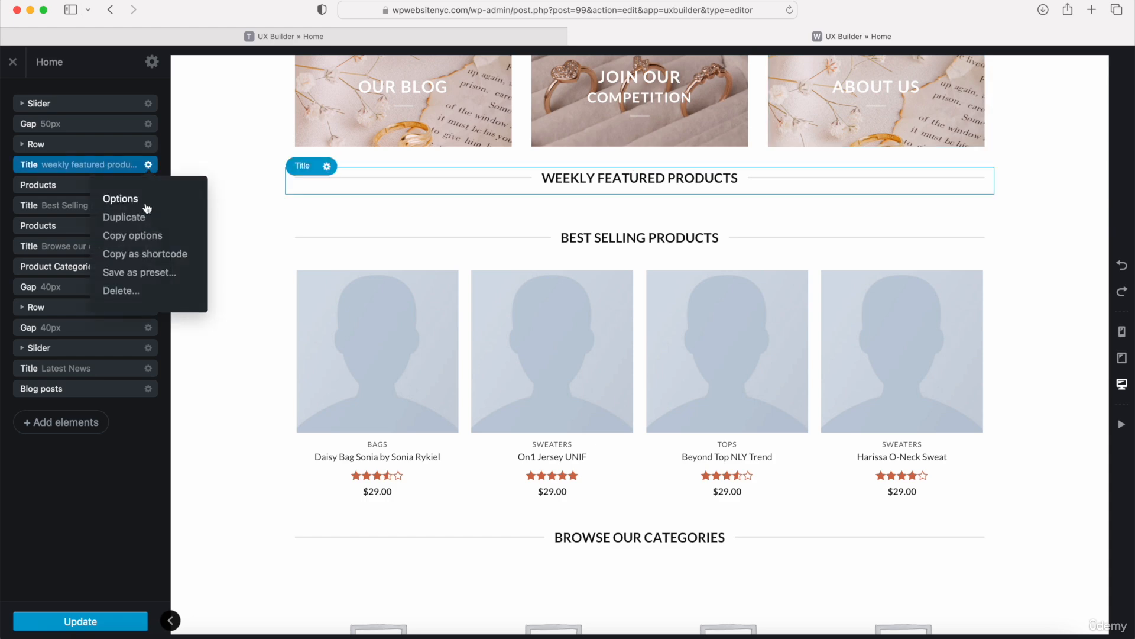
pyautogui.click(121, 291)
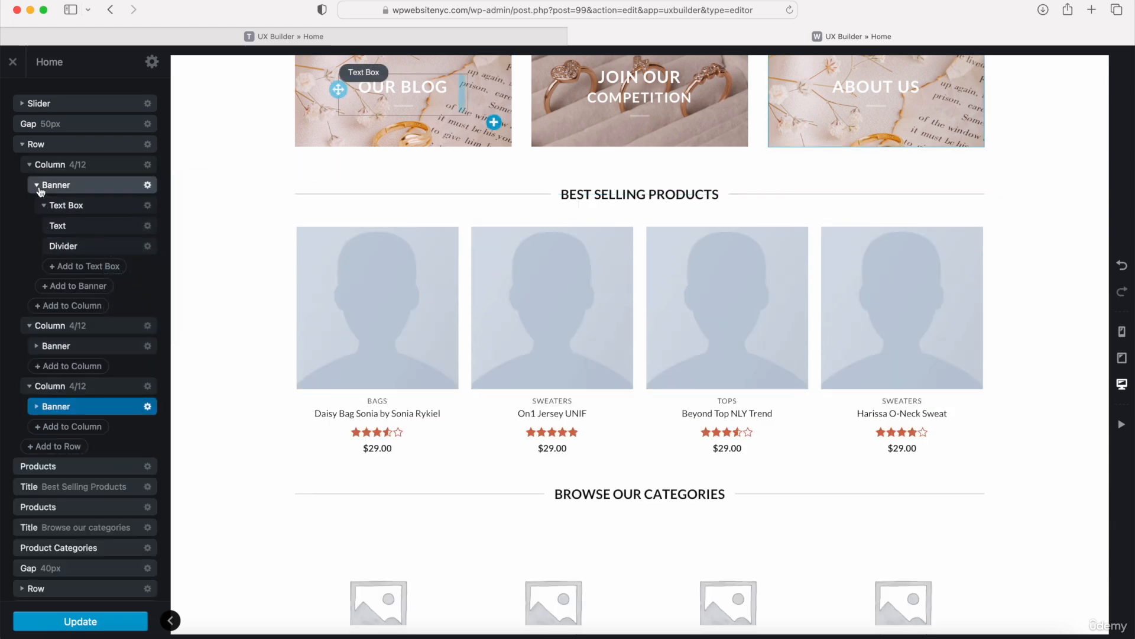
# Delete the Products element directly below the three-banner row, keeping the row collapsed in the element list
pyautogui.click(23, 146)
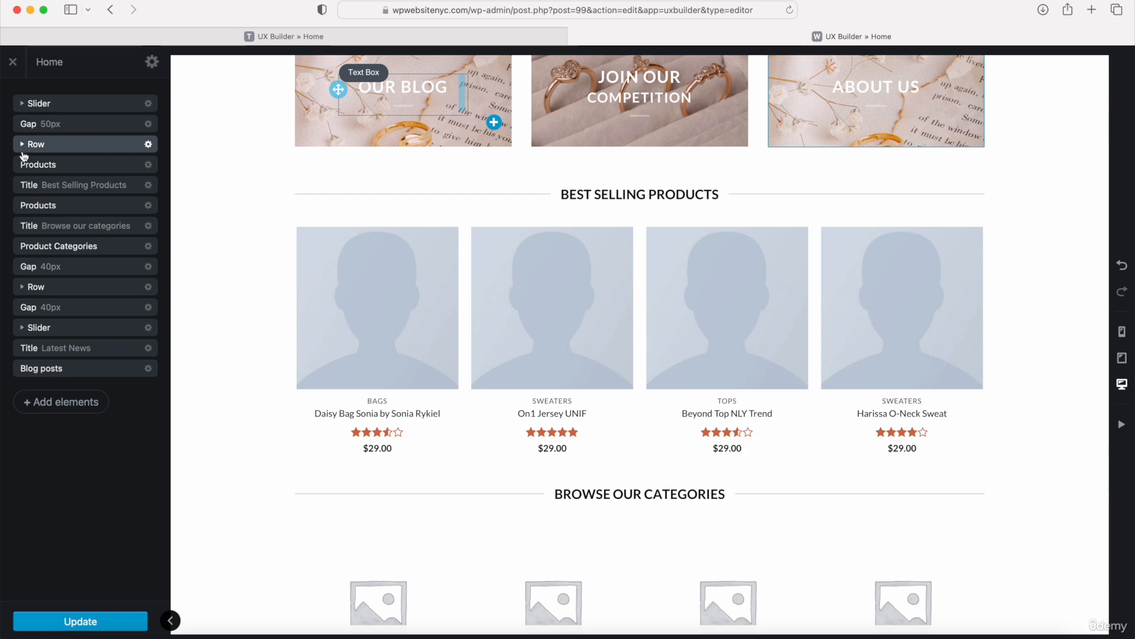
pyautogui.click(148, 164)
pyautogui.click(119, 291)
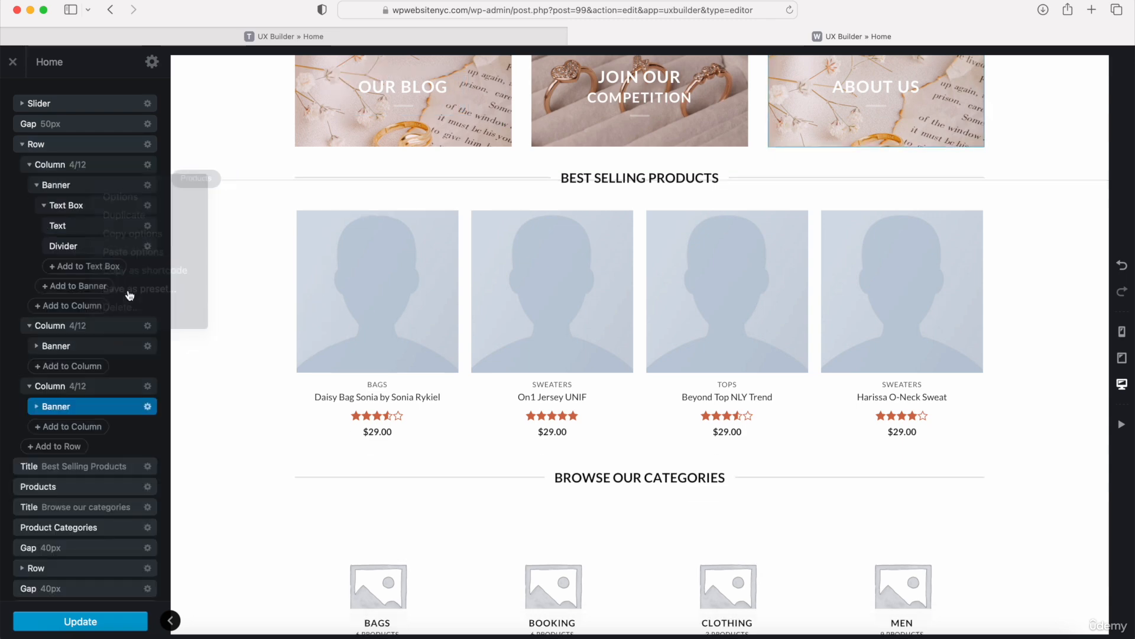
pyautogui.click(13, 144)
pyautogui.click(22, 144)
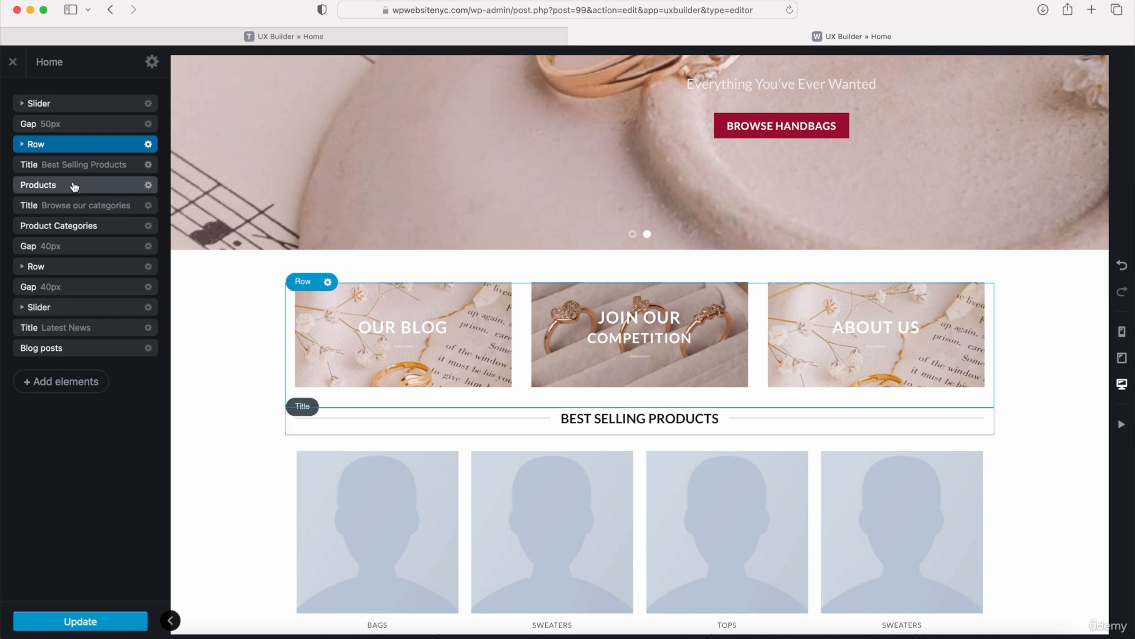
# Rename the "Best Selling Products" section title to "Featured Products"
pyautogui.scroll(-5, 189, 304)
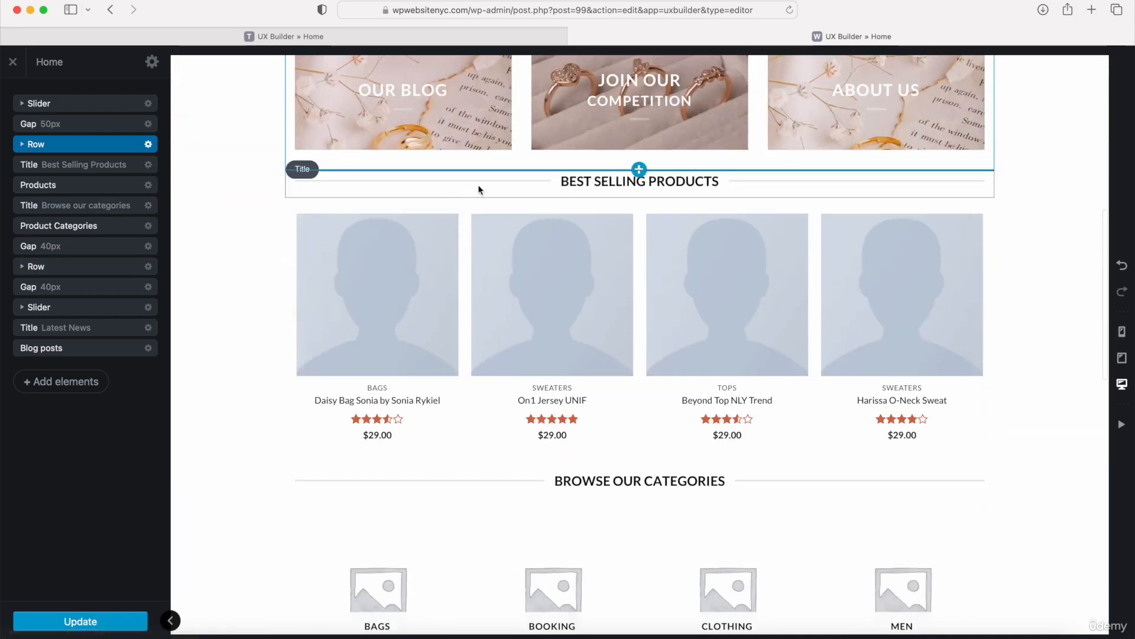
pyautogui.scroll(-4, 534, 276)
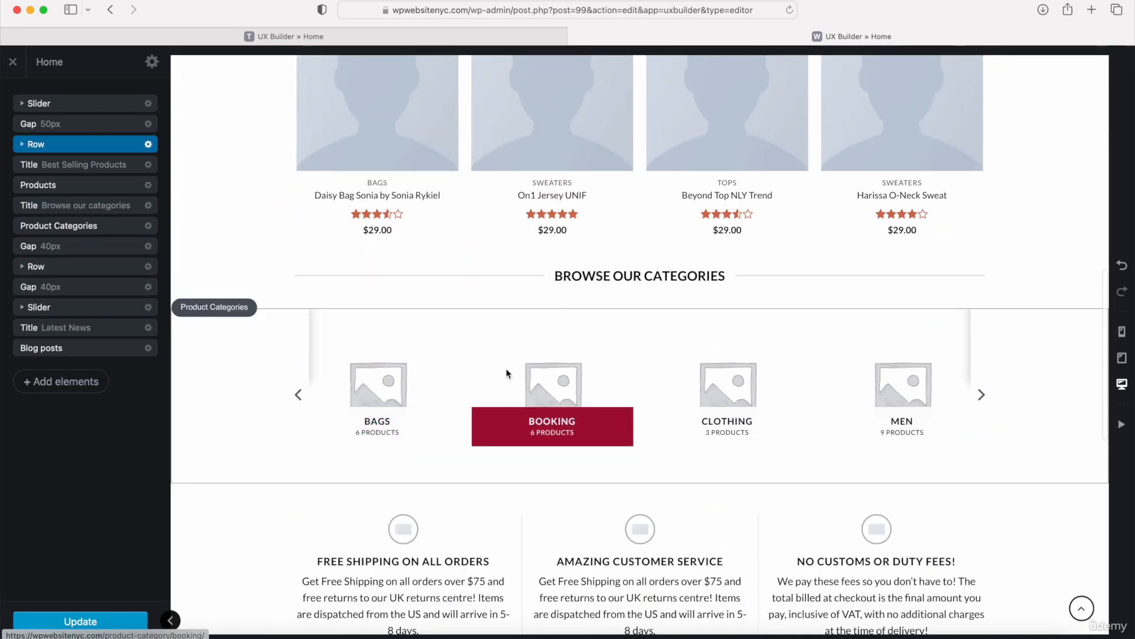
pyautogui.scroll(-9, 506, 373)
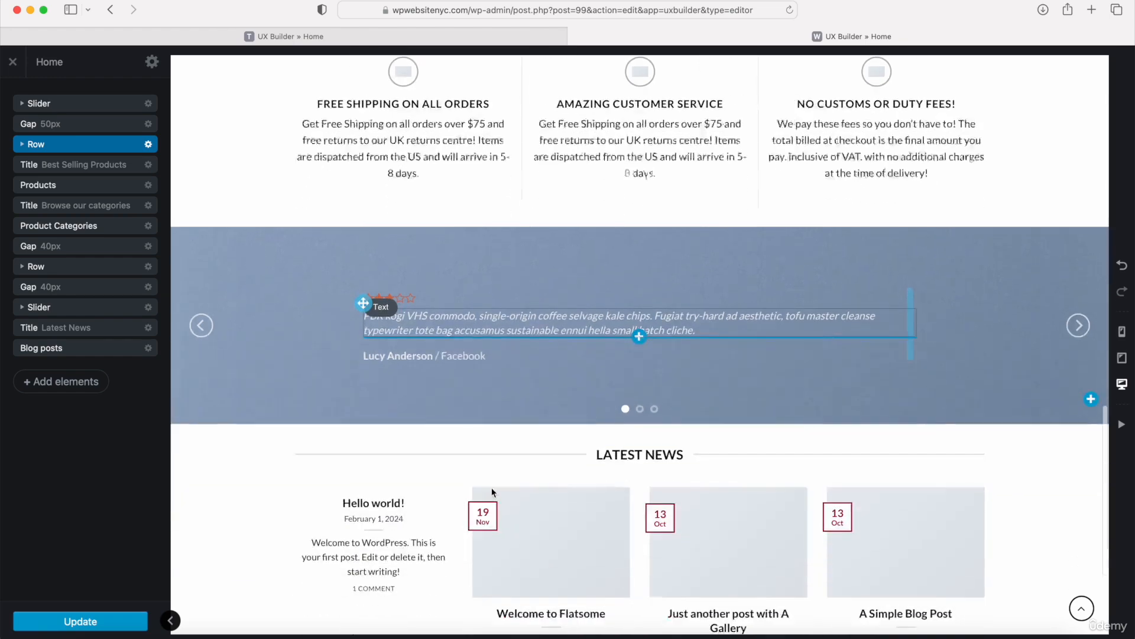
pyautogui.scroll(12, 491, 489)
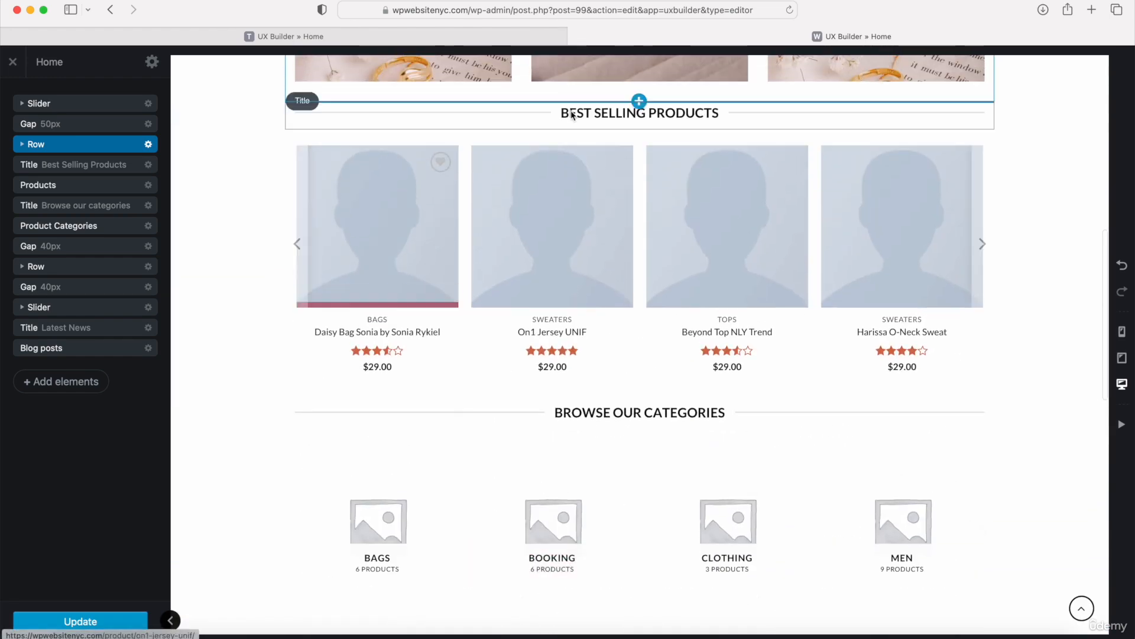
pyautogui.click(574, 114)
pyautogui.tripleClick(93, 176)
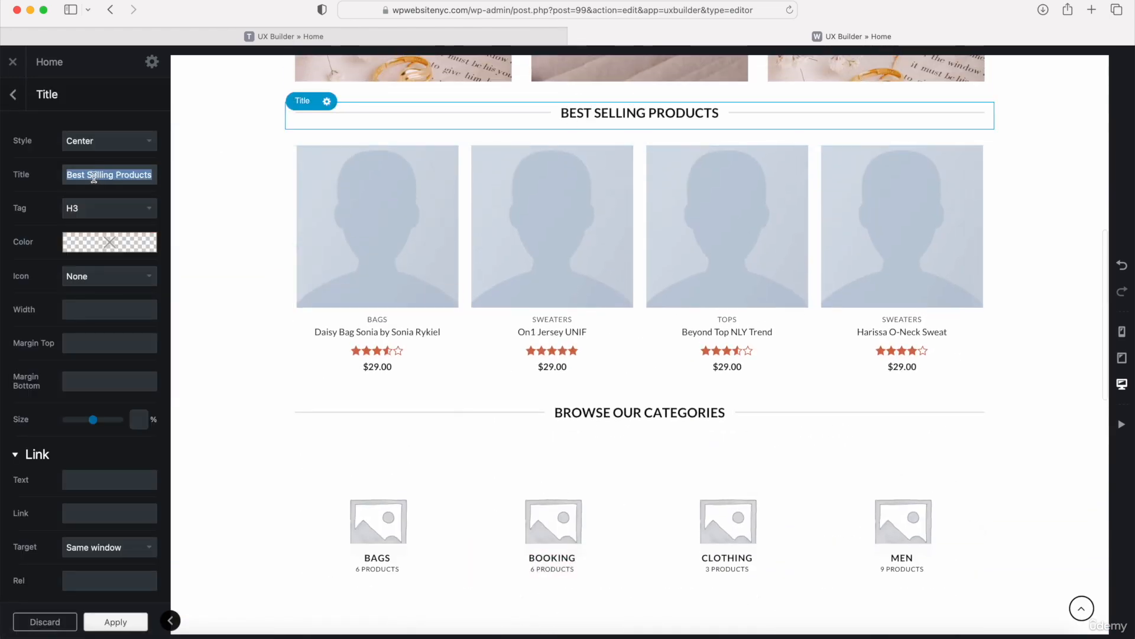
pyautogui.click(100, 174)
pyautogui.moveTo(113, 175); pyautogui.dragTo(9, 151)
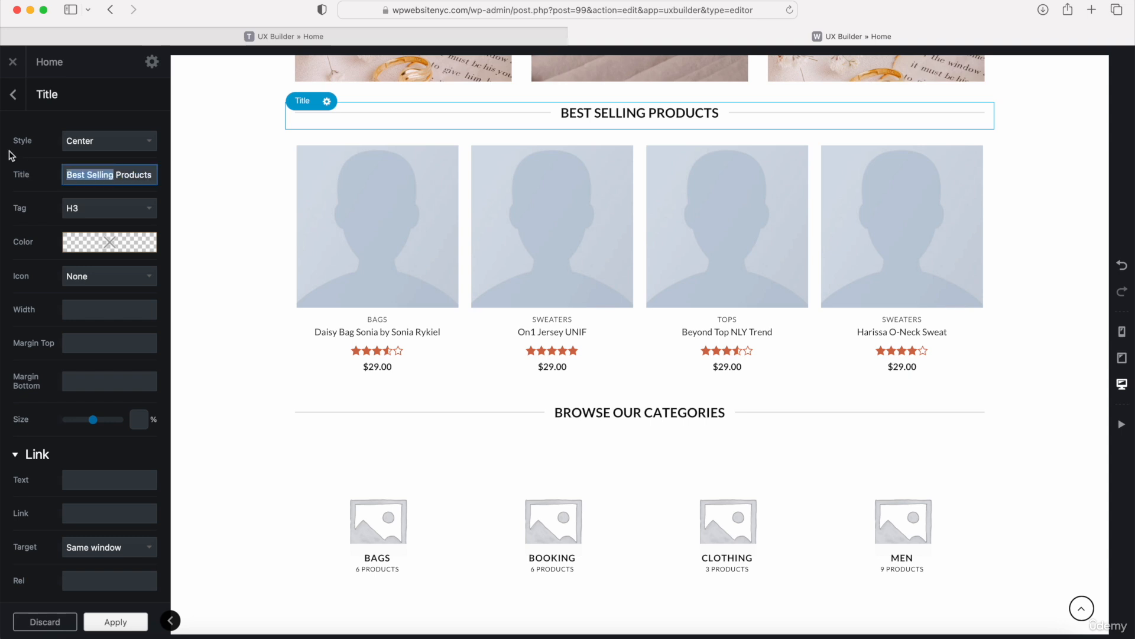
pyautogui.write('Featured')
pyautogui.press('BackSpace')
pyautogui.press('BackSpace')
pyautogui.press('BackSpace')
pyautogui.press('BackSpace')
pyautogui.write('ure')
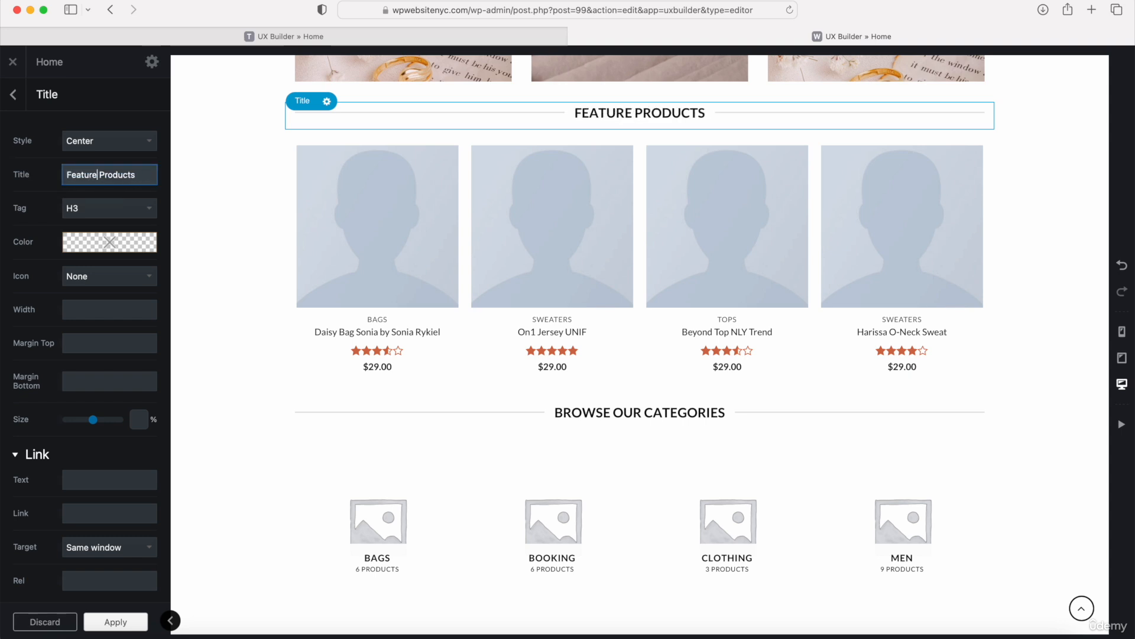
pyautogui.write('d')
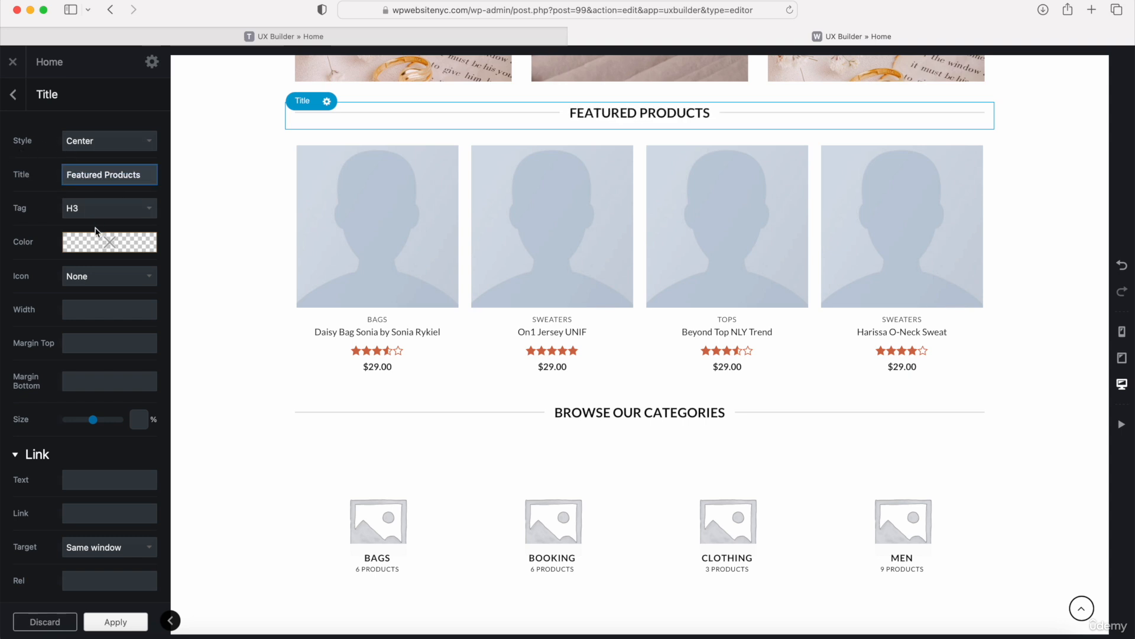
# Try the Normal, Left Bold and Center Bold styles on the "Featured Products" title, then restore Center and close its options
pyautogui.click(100, 142)
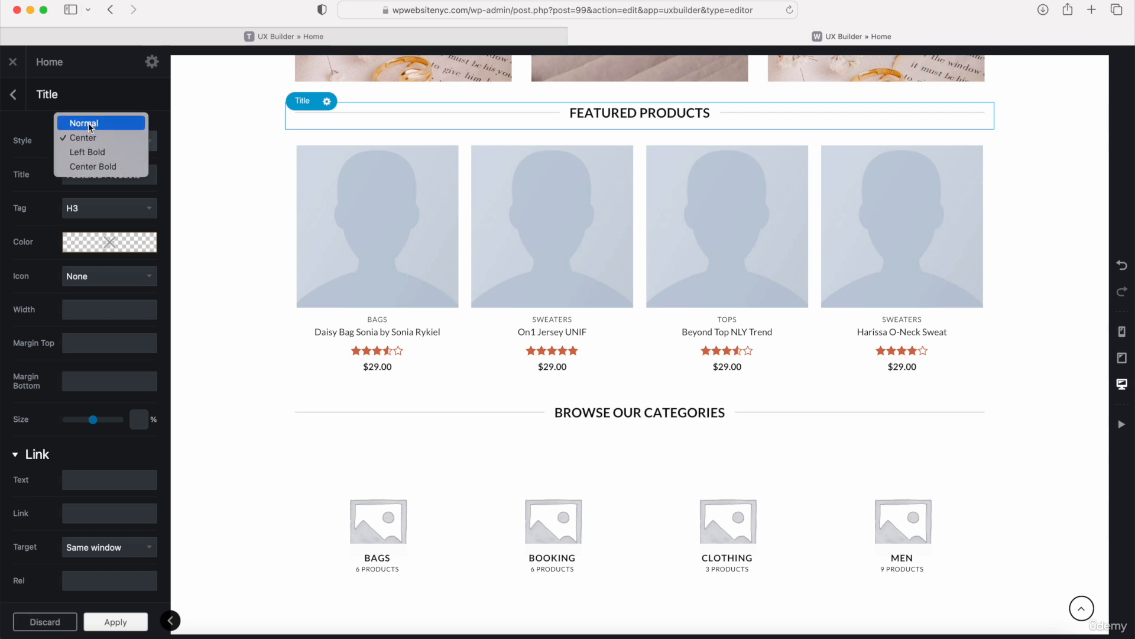
pyautogui.click(90, 127)
pyautogui.click(90, 135)
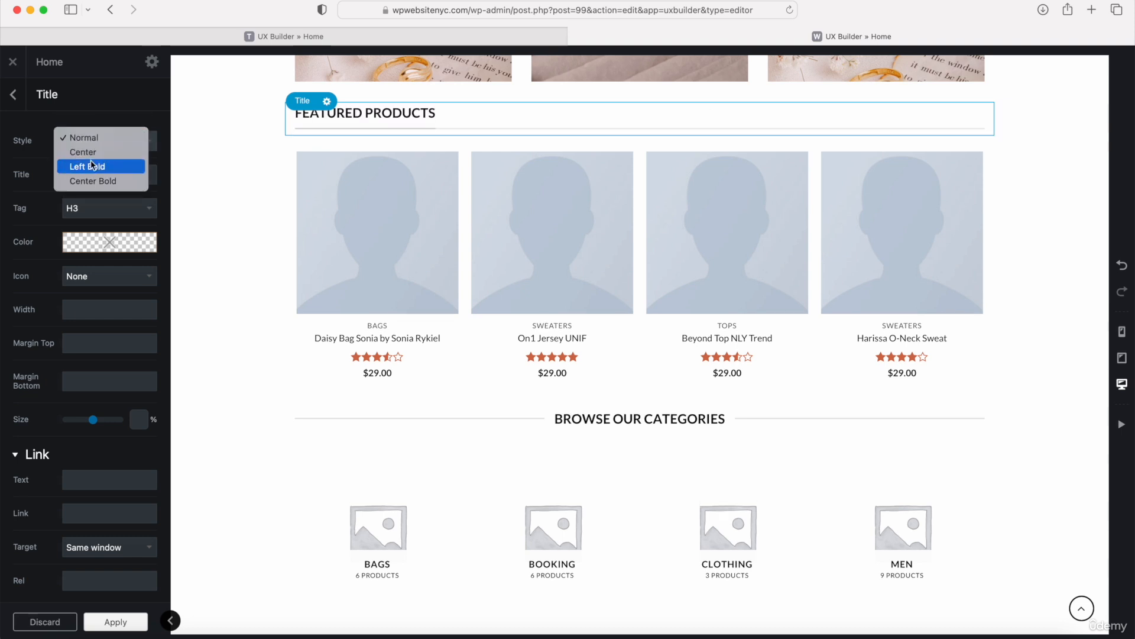
pyautogui.click(91, 165)
pyautogui.click(92, 140)
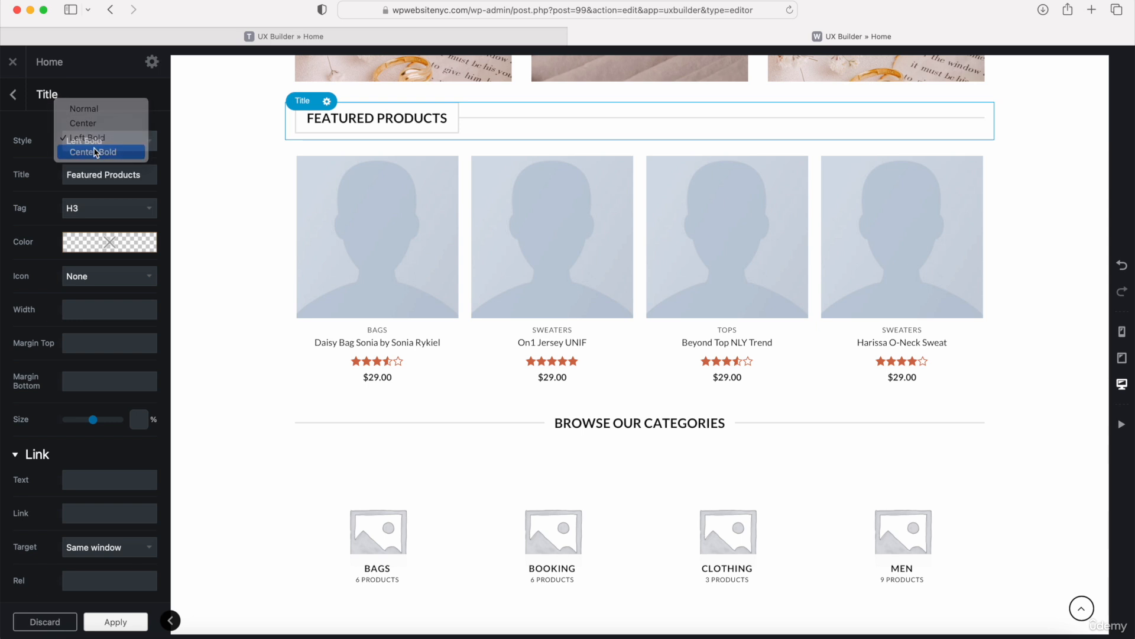
pyautogui.click(95, 153)
pyautogui.click(96, 142)
pyautogui.click(99, 117)
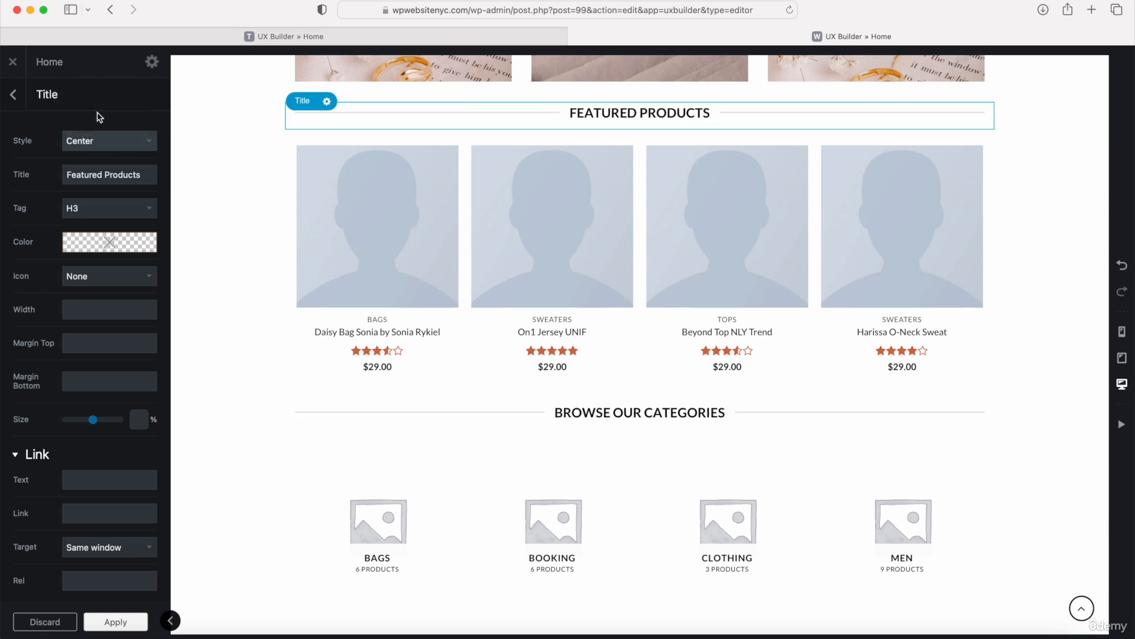
pyautogui.scroll(-5, 108, 225)
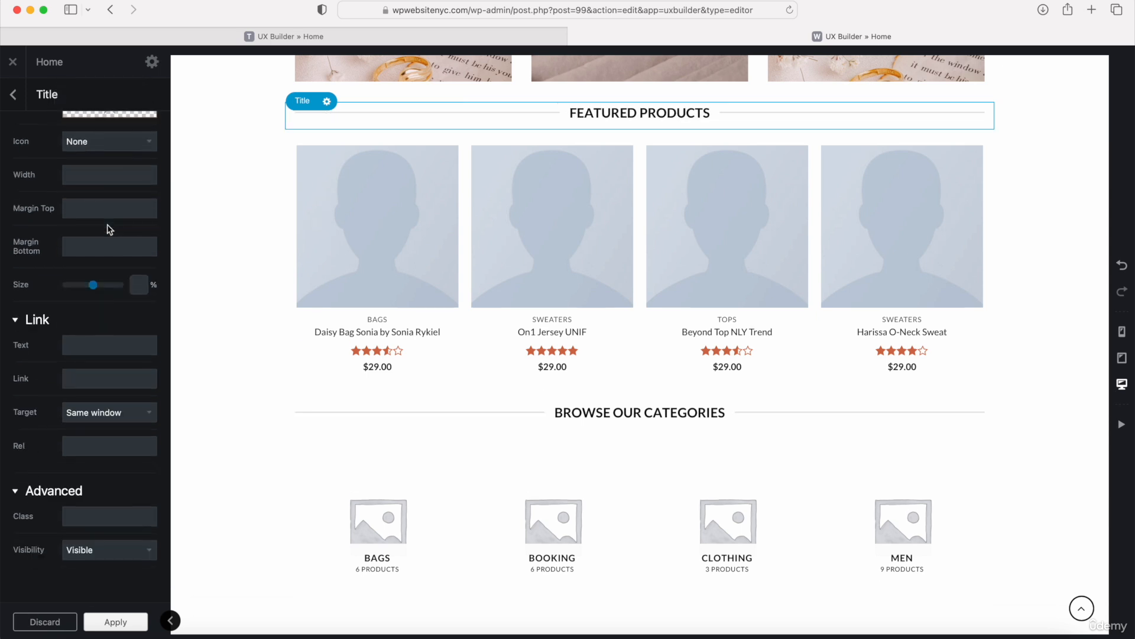
pyautogui.scroll(5, 106, 228)
pyautogui.click(15, 94)
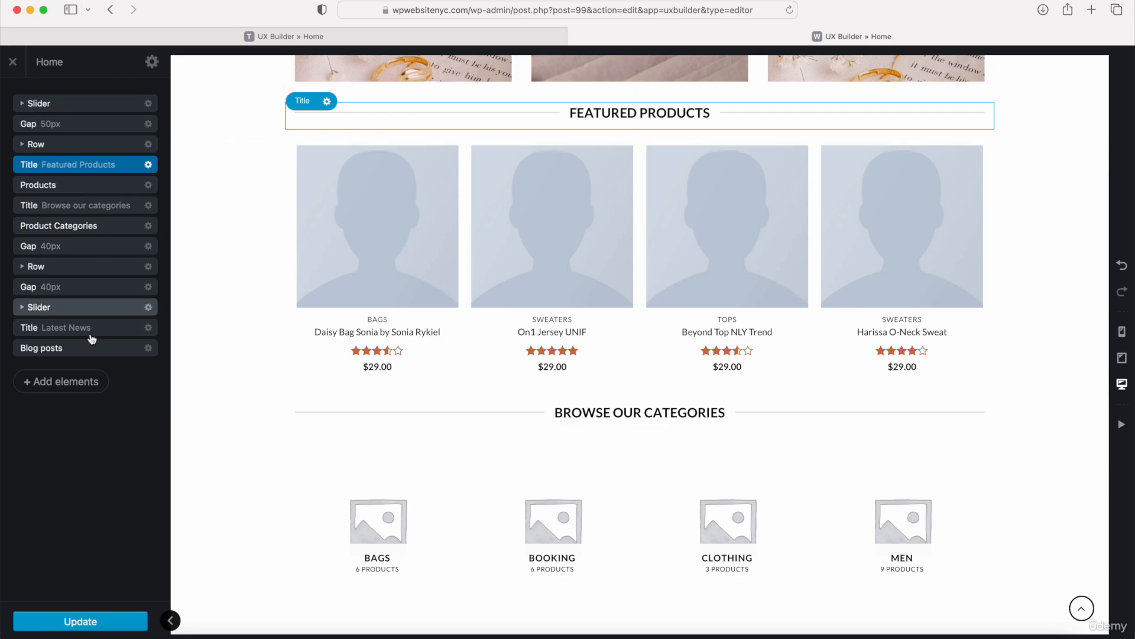
# Add a 30px Gap element and place it between the three-banner row and the "Featured Products" title
pyautogui.click(84, 381)
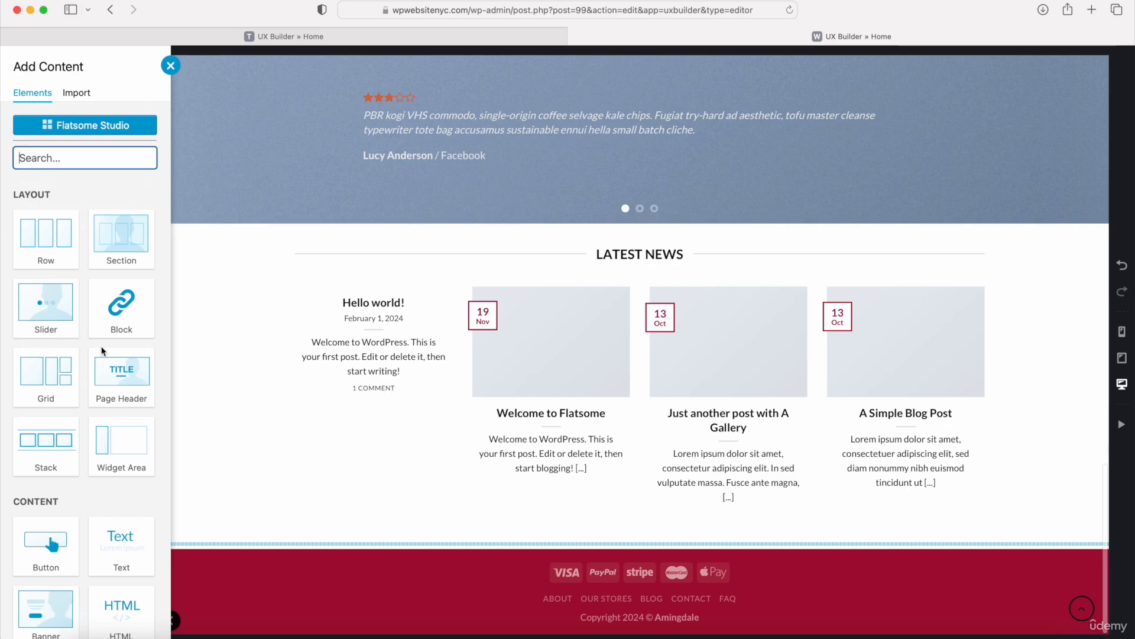
pyautogui.scroll(-7, 102, 348)
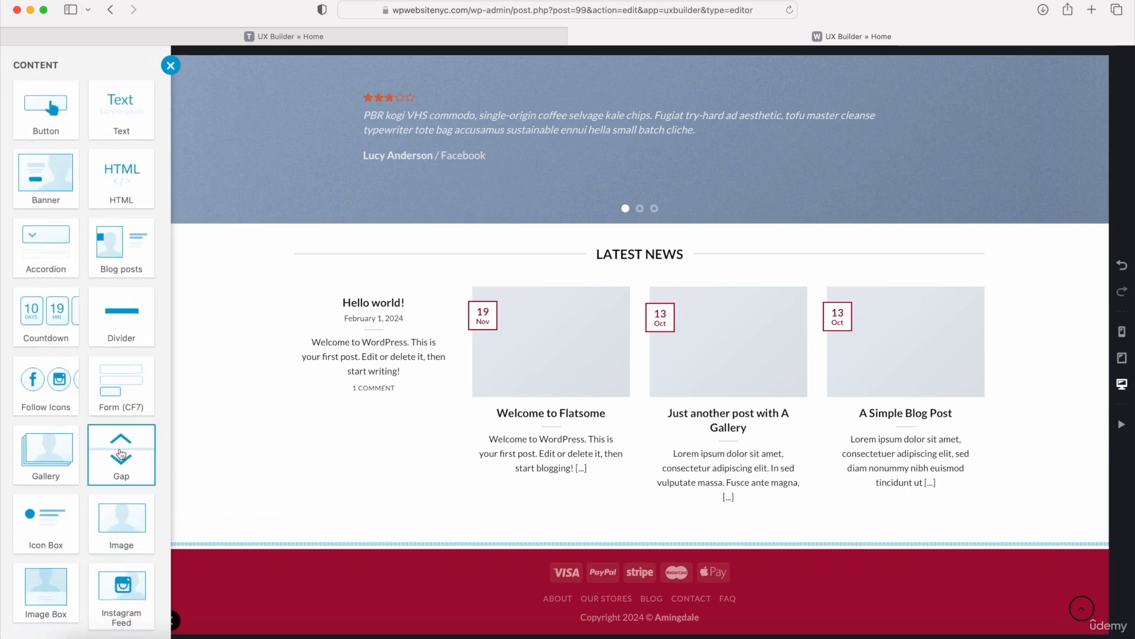
pyautogui.click(121, 457)
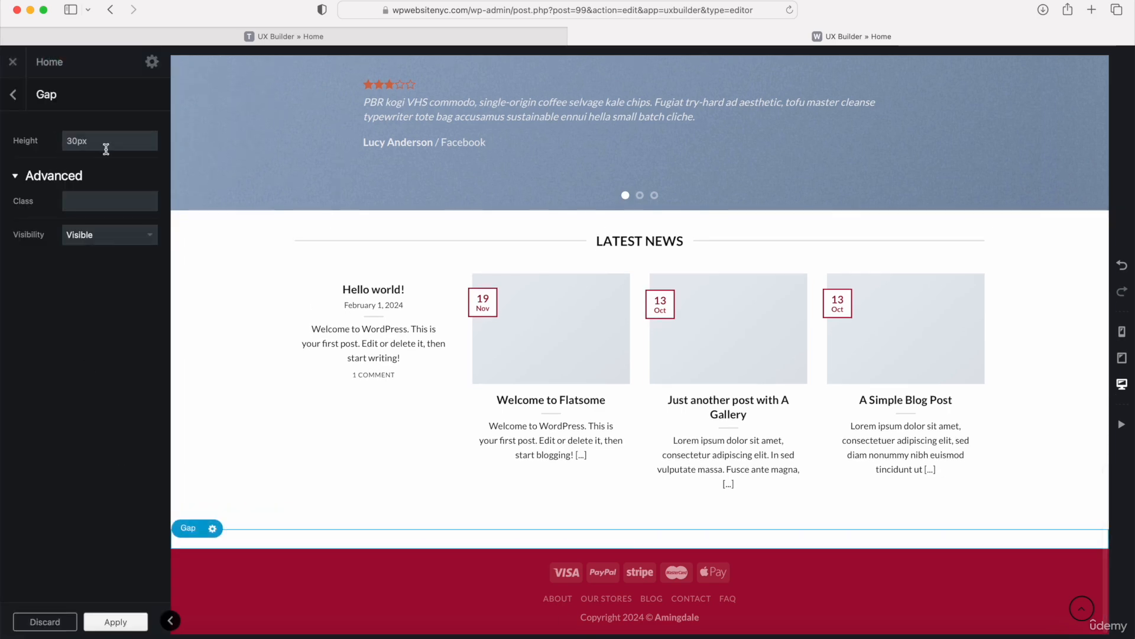
pyautogui.click(13, 94)
pyautogui.scroll(10, 243, 304)
pyautogui.scroll(5, 266, 341)
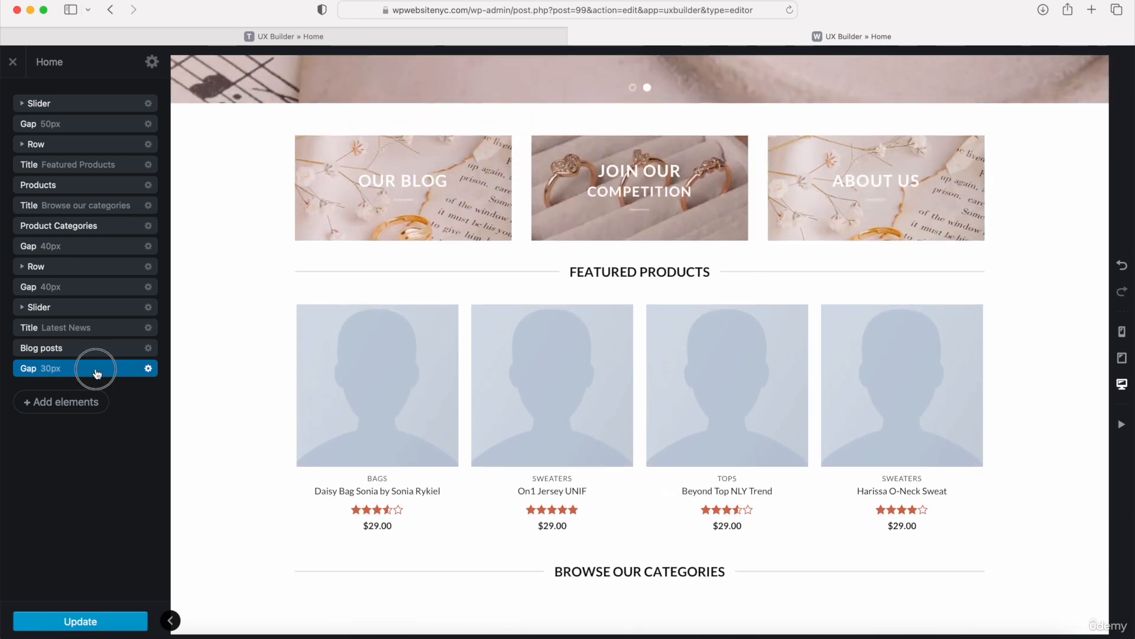
pyautogui.moveTo(94, 370); pyautogui.dragTo(105, 161)
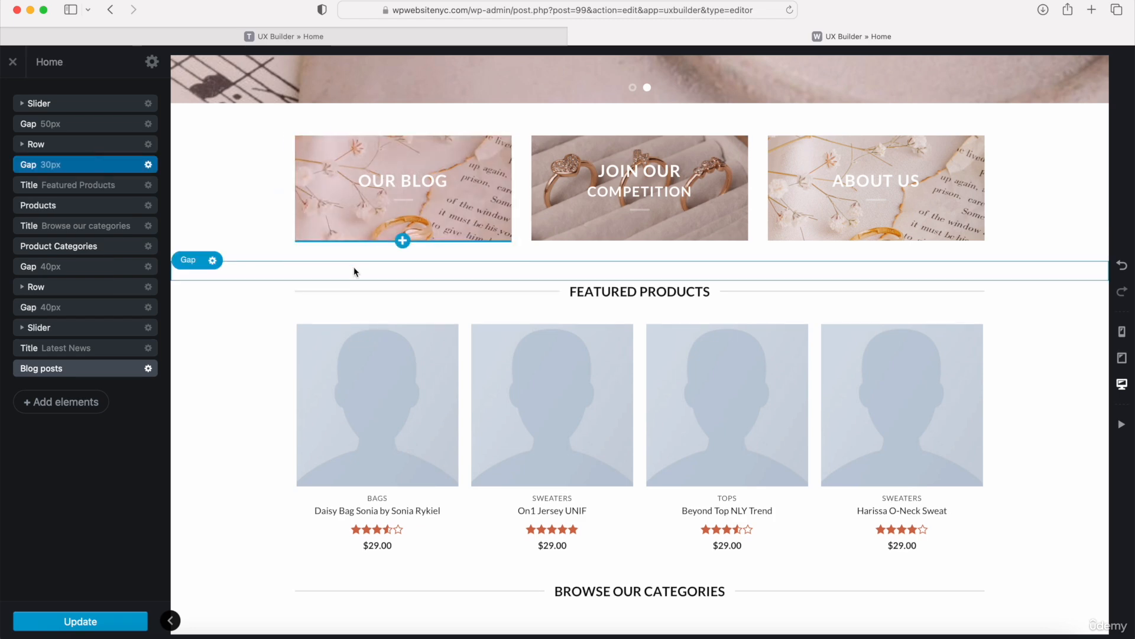
# Set the layout type of the Products element under "Featured Products" to Row
pyautogui.scroll(-3, 220, 330)
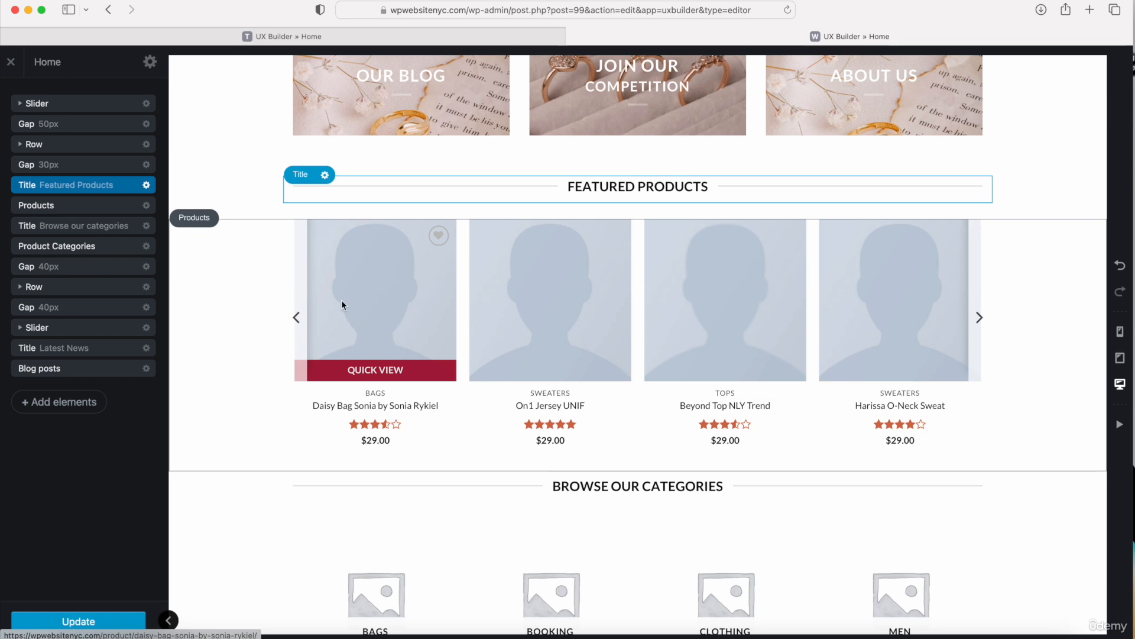
pyautogui.doubleClick(95, 211)
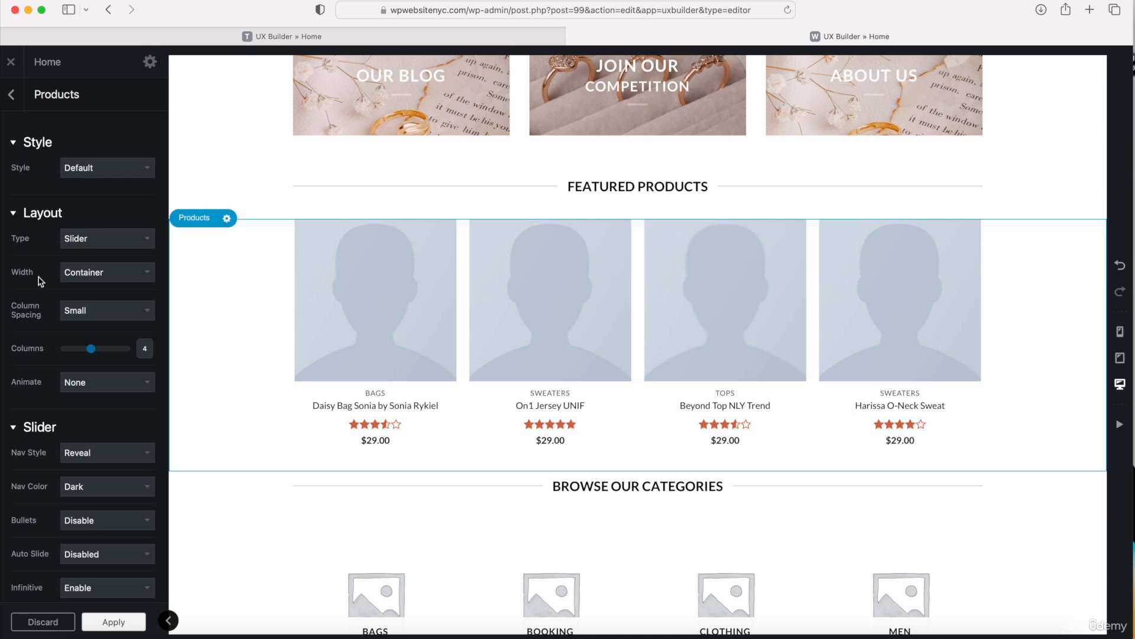
pyautogui.click(75, 239)
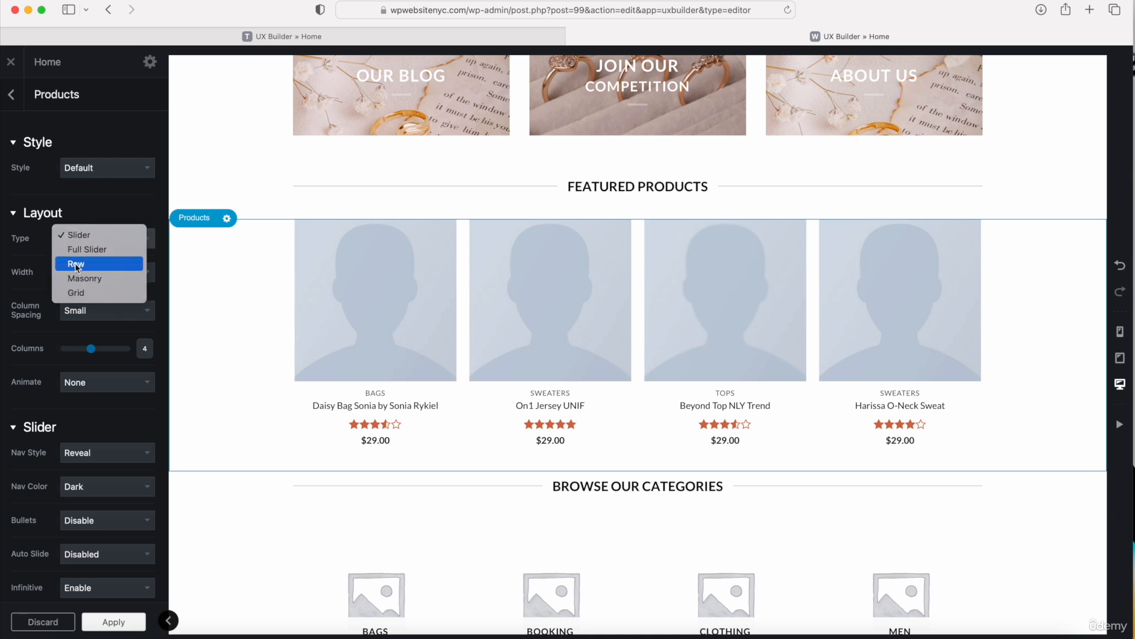
pyautogui.click(76, 264)
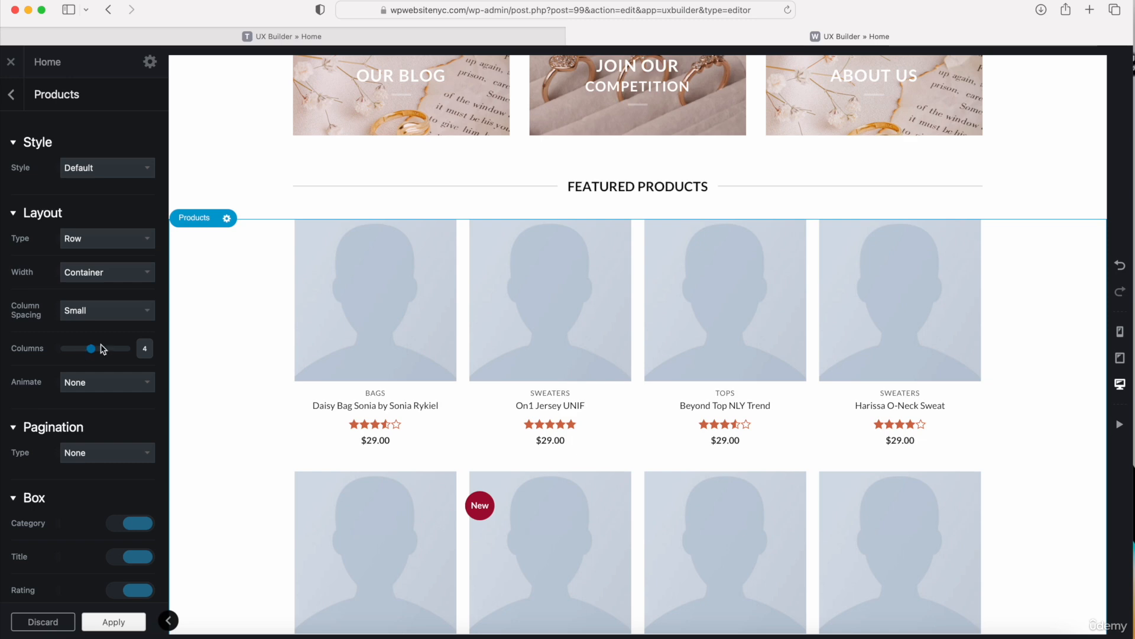
# Limit the Products element under "Featured Products" to 4 total posts
pyautogui.scroll(-10, 97, 363)
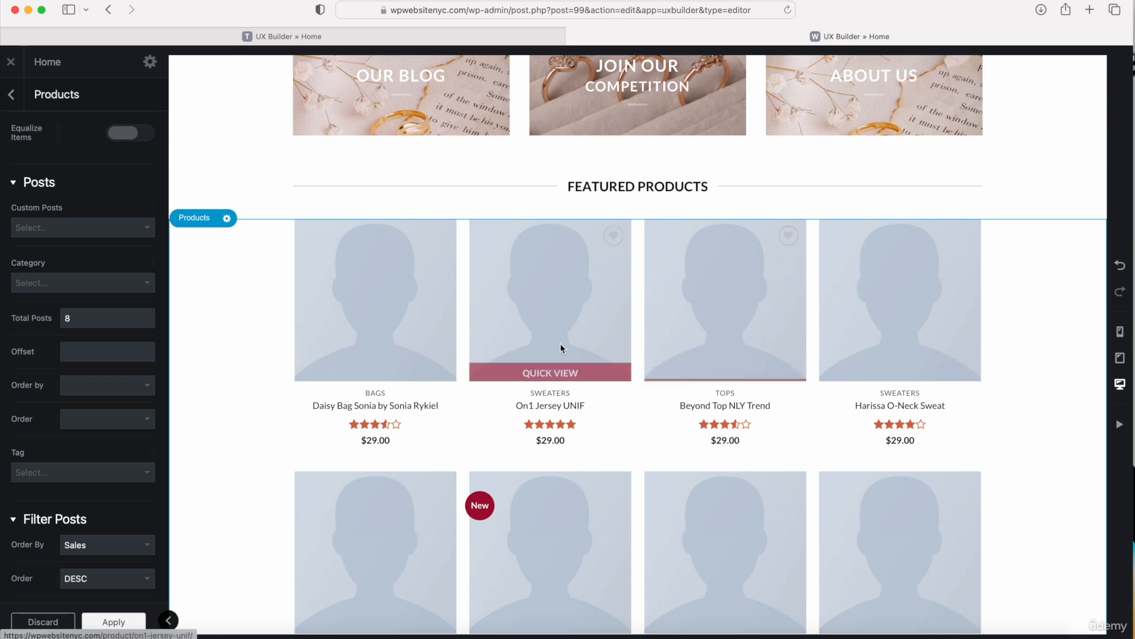
pyautogui.scroll(-3, 424, 343)
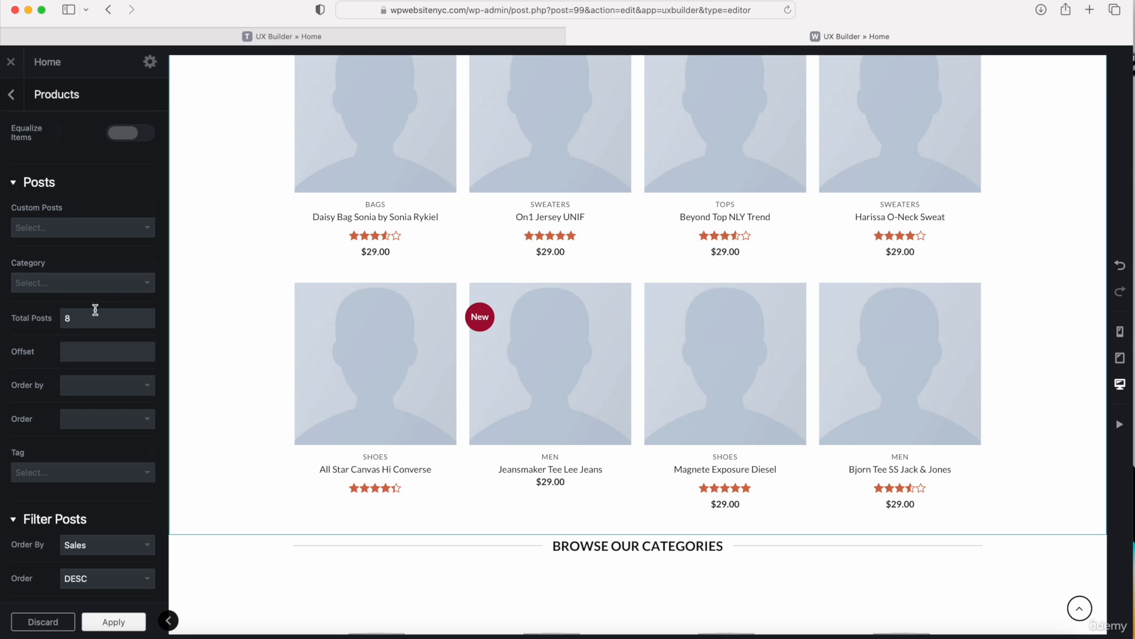
pyautogui.doubleClick(66, 318)
pyautogui.write('4')
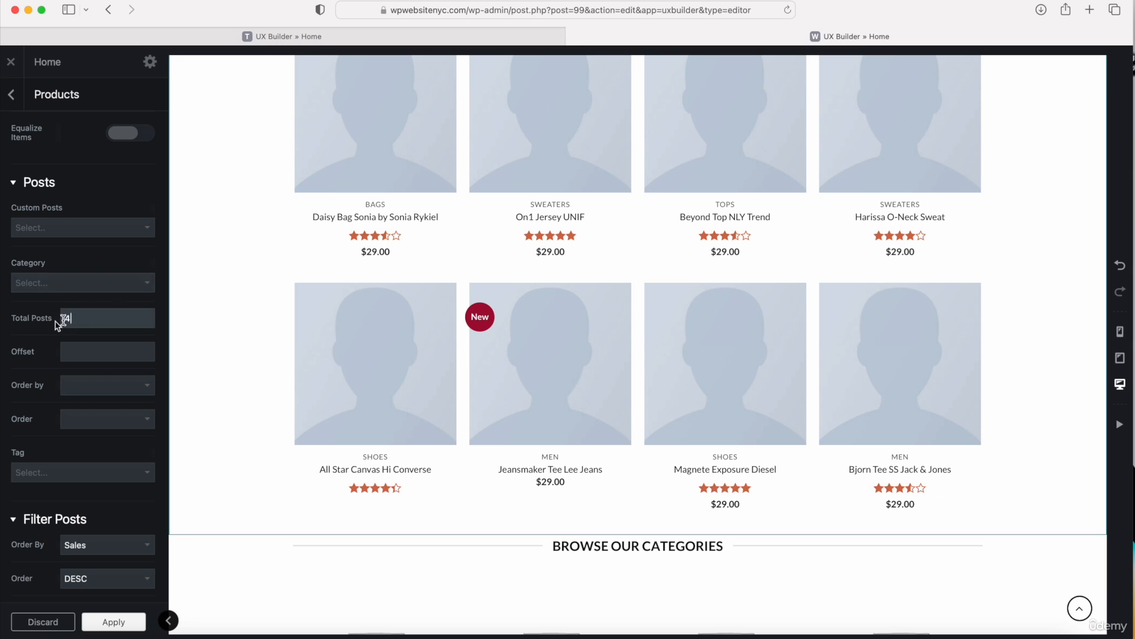
pyautogui.scroll(3, 257, 307)
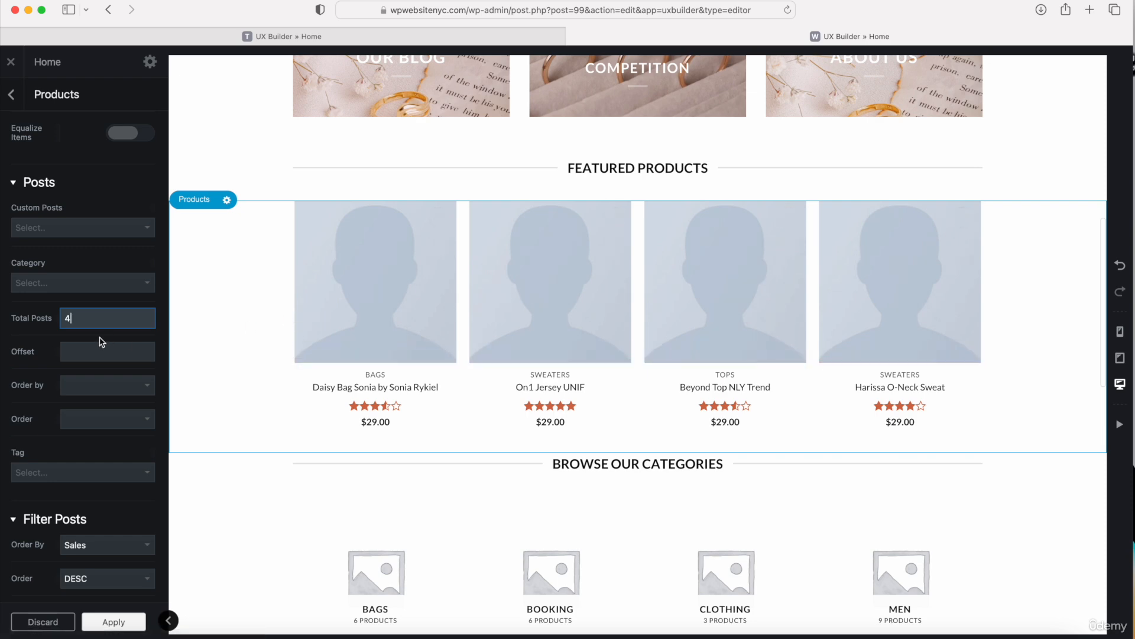
# Check the Show filter choices of the Products element, keep All, and apply the element's settings
pyautogui.scroll(-3, 101, 338)
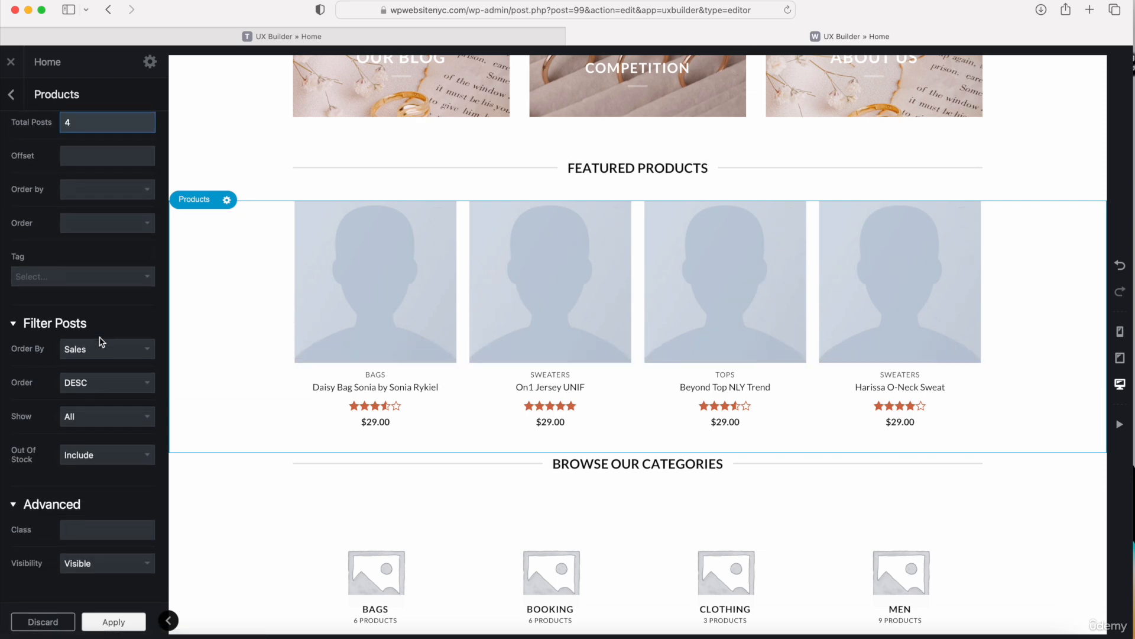
pyautogui.click(71, 413)
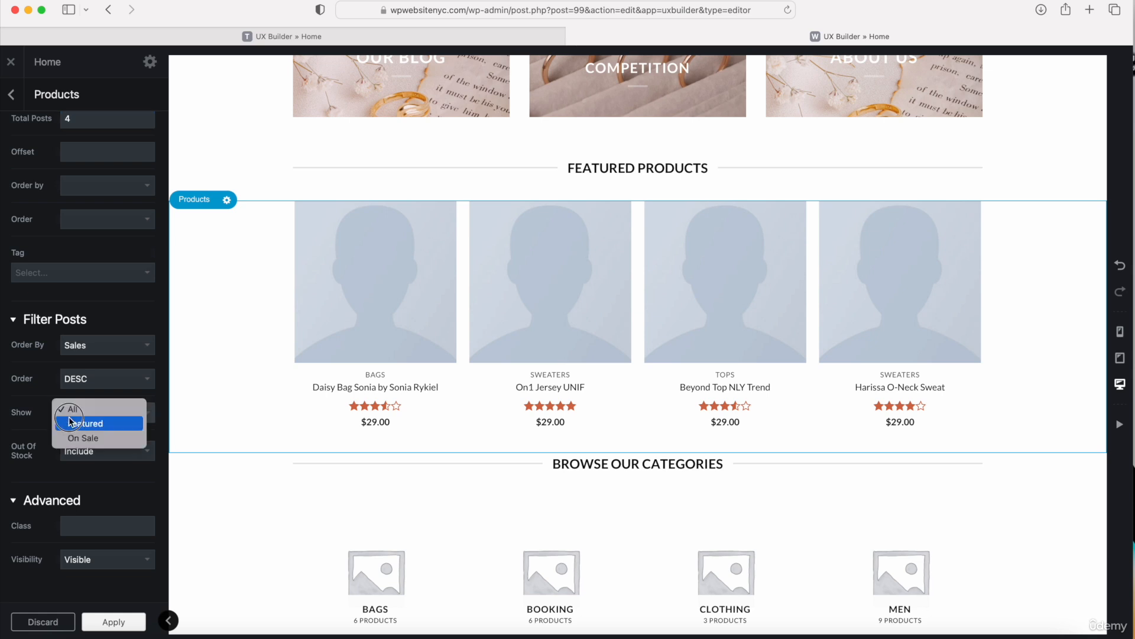
pyautogui.click(31, 427)
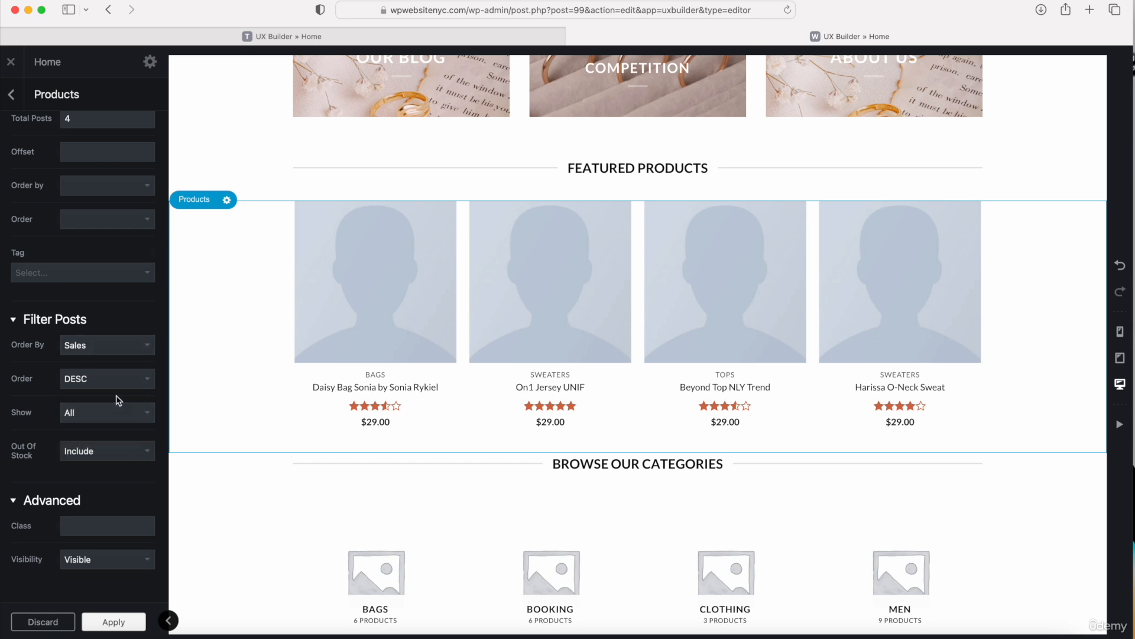
pyautogui.moveTo(388, 271)
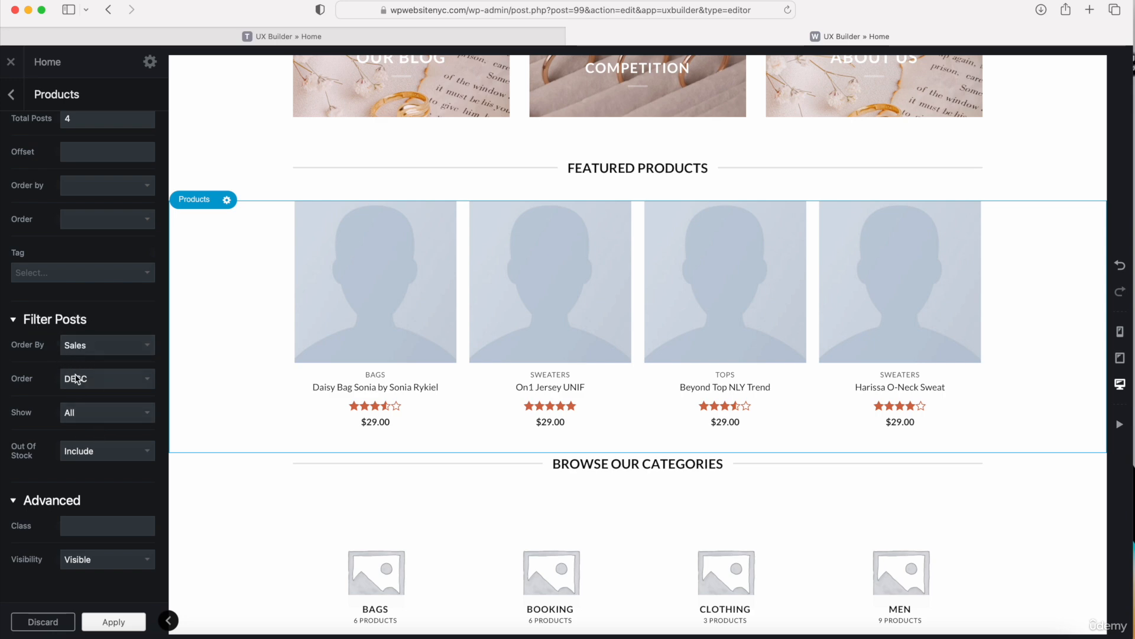
pyautogui.click(106, 624)
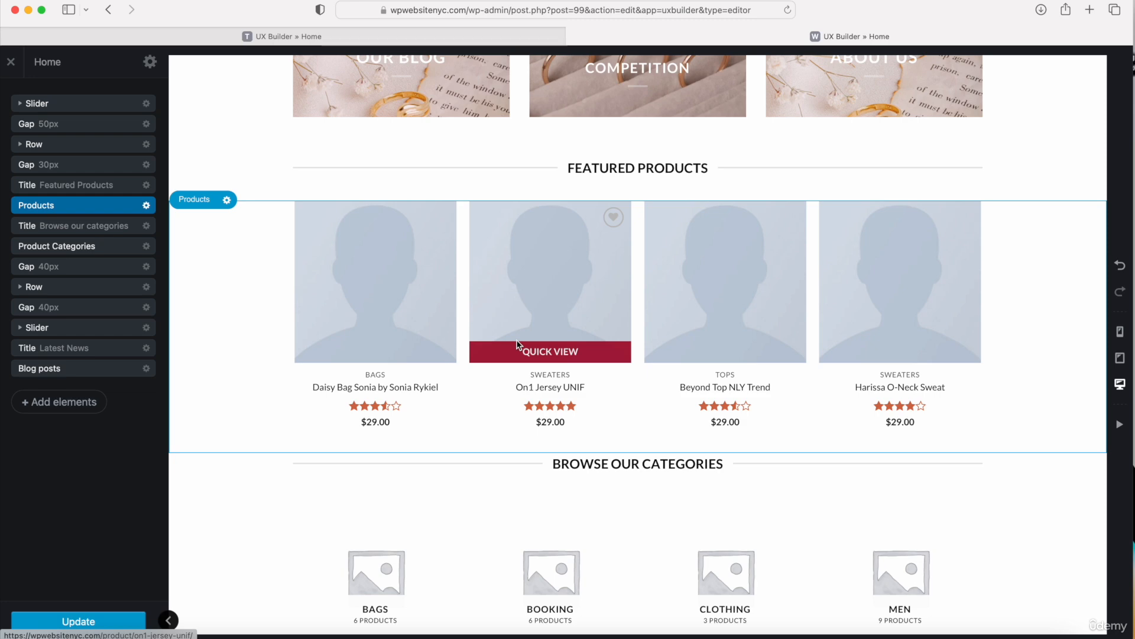
# Rename the "Browse our categories" section title to "Our categories" and apply the change
pyautogui.scroll(-3, 517, 344)
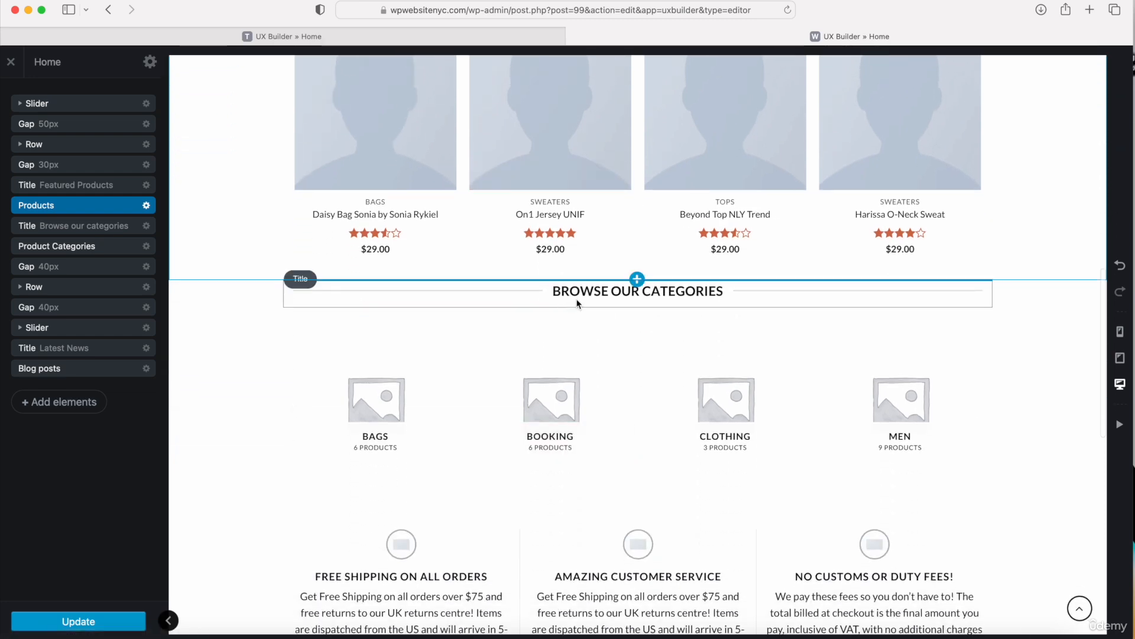
pyautogui.click(572, 299)
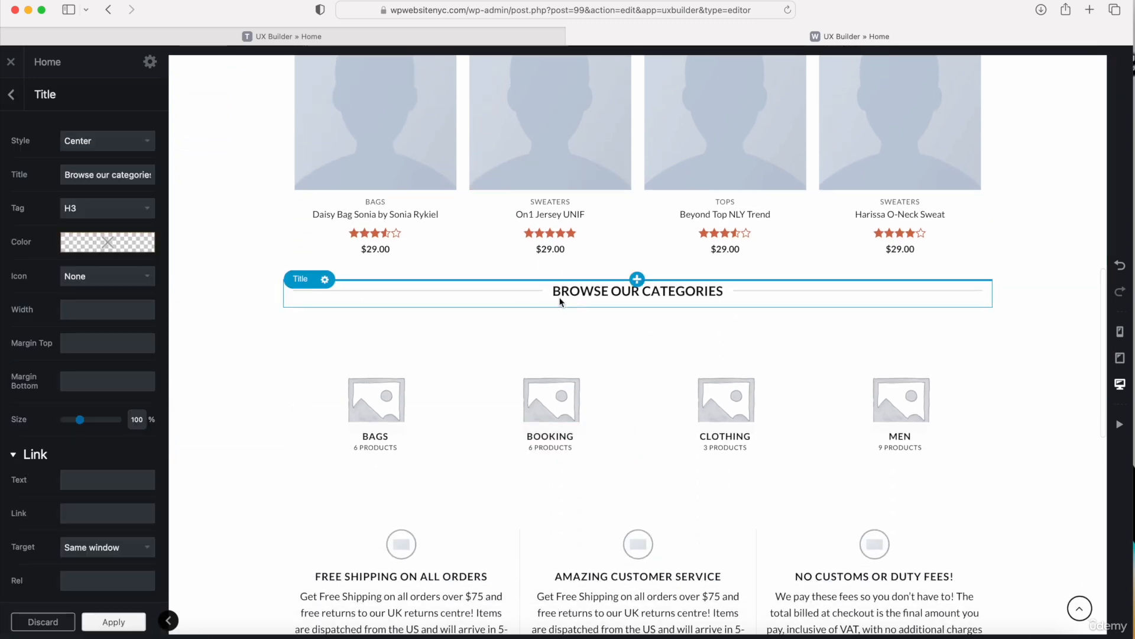
pyautogui.click(103, 177)
pyautogui.moveTo(102, 178); pyautogui.dragTo(64, 175)
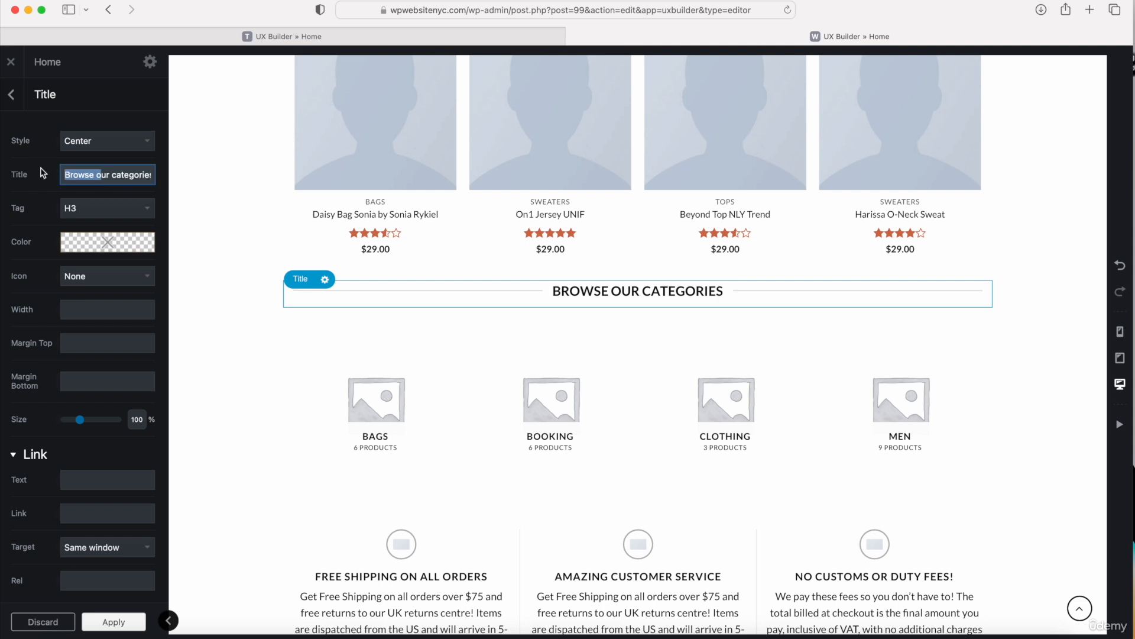
pyautogui.write('O')
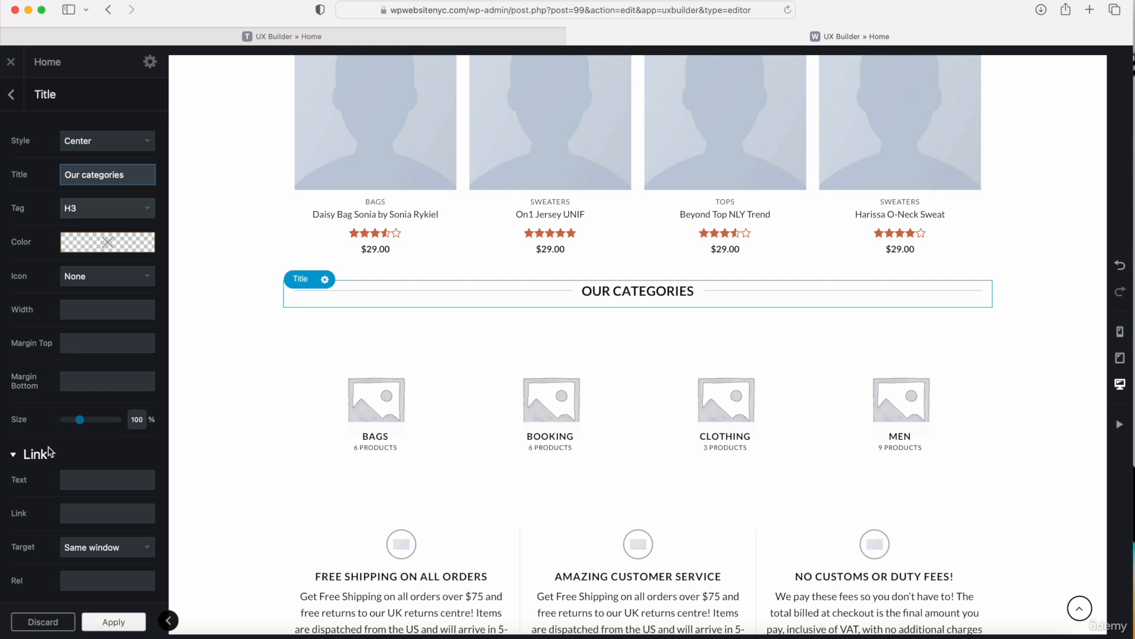
pyautogui.click(105, 624)
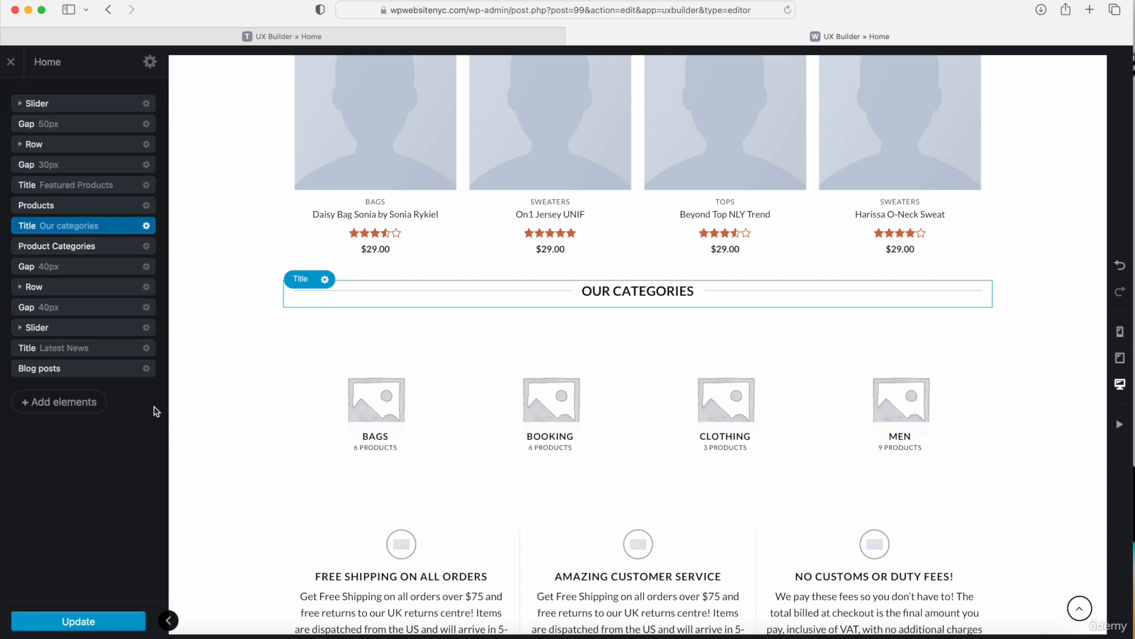
# Set the Product Categories element to the Row layout type with a total of 4, and apply the settings
pyautogui.click(87, 247)
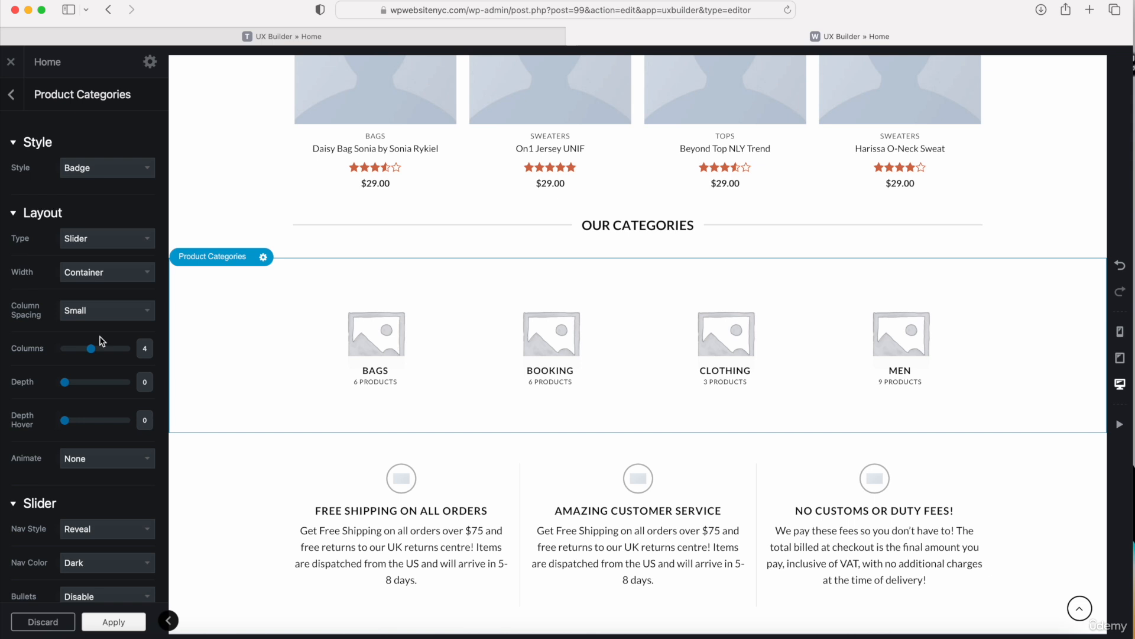
pyautogui.click(90, 238)
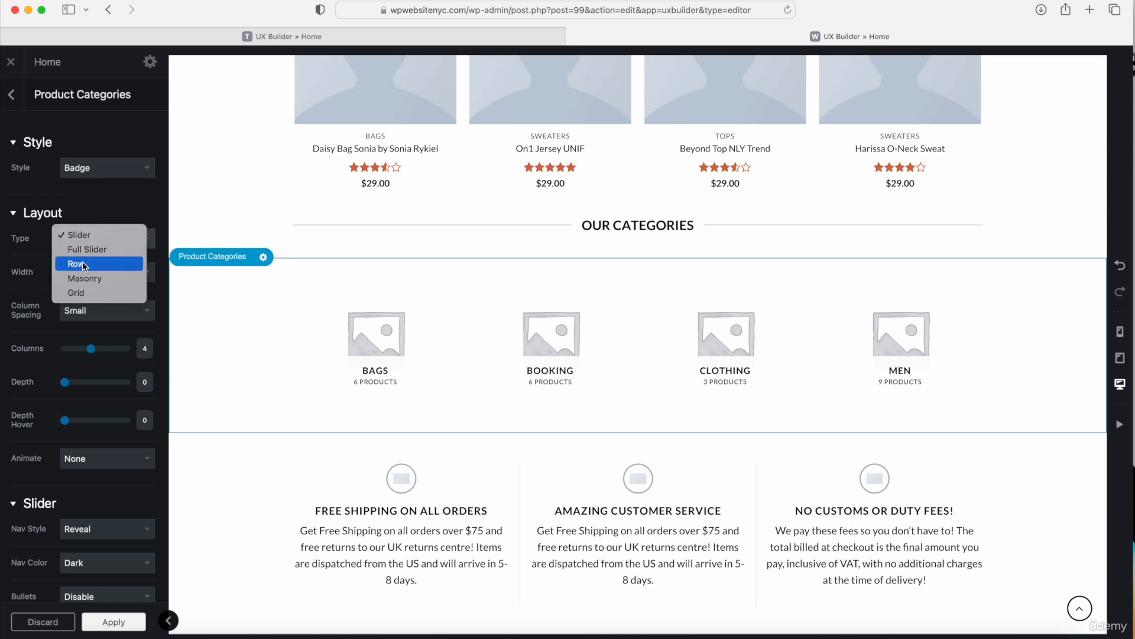
pyautogui.click(84, 264)
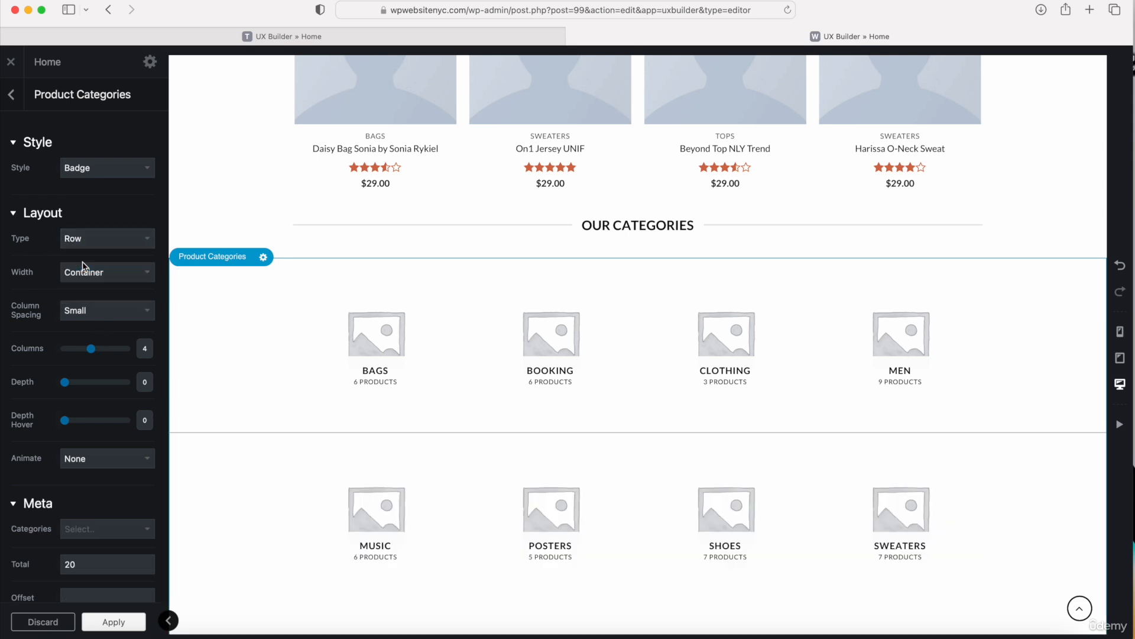
pyautogui.scroll(-5, 82, 262)
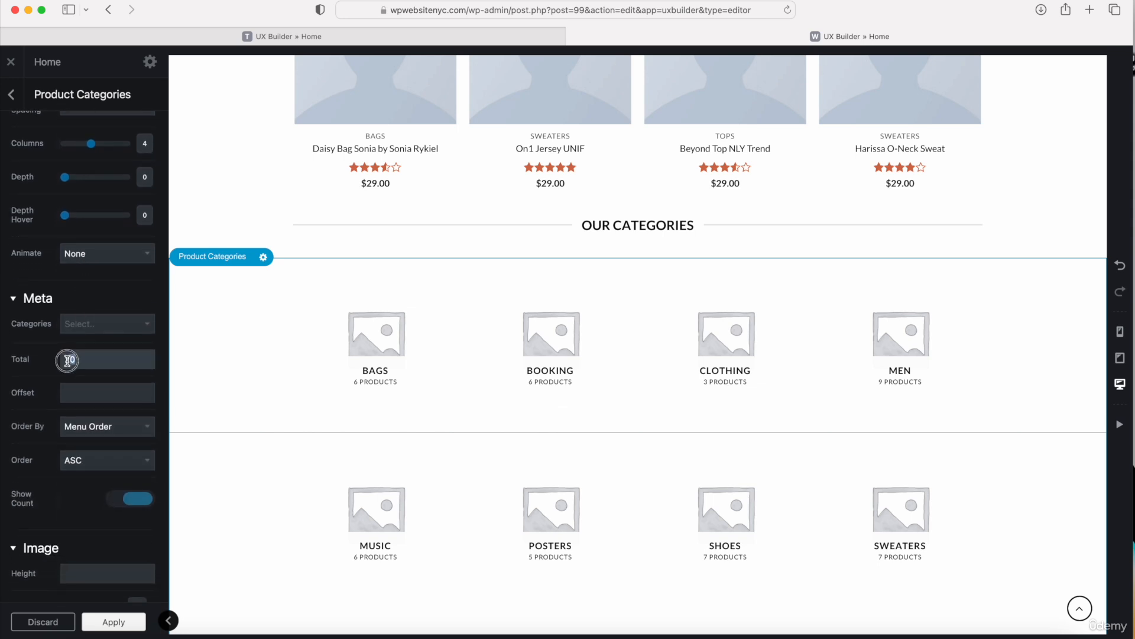
pyautogui.moveTo(81, 357); pyautogui.dragTo(54, 362)
pyautogui.write('4')
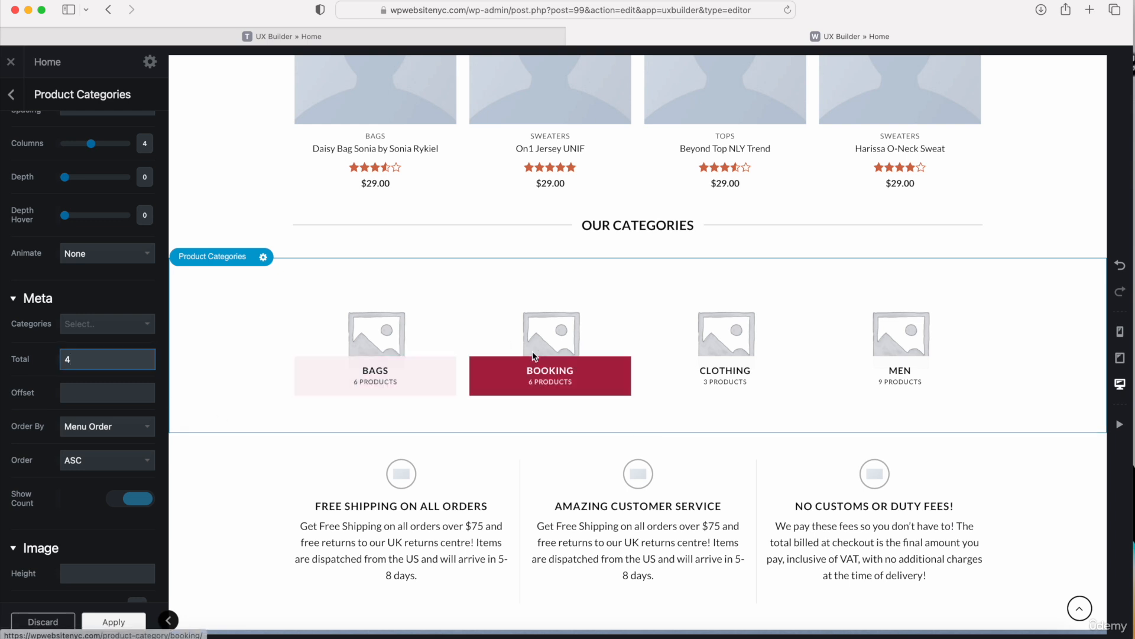
pyautogui.click(67, 356)
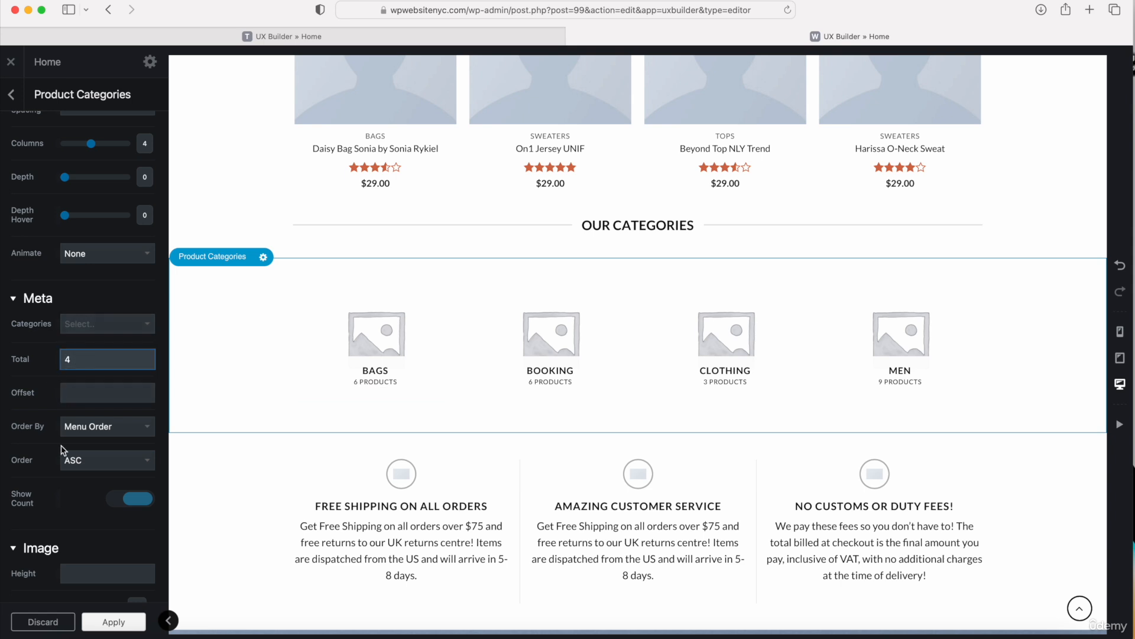
pyautogui.click(110, 621)
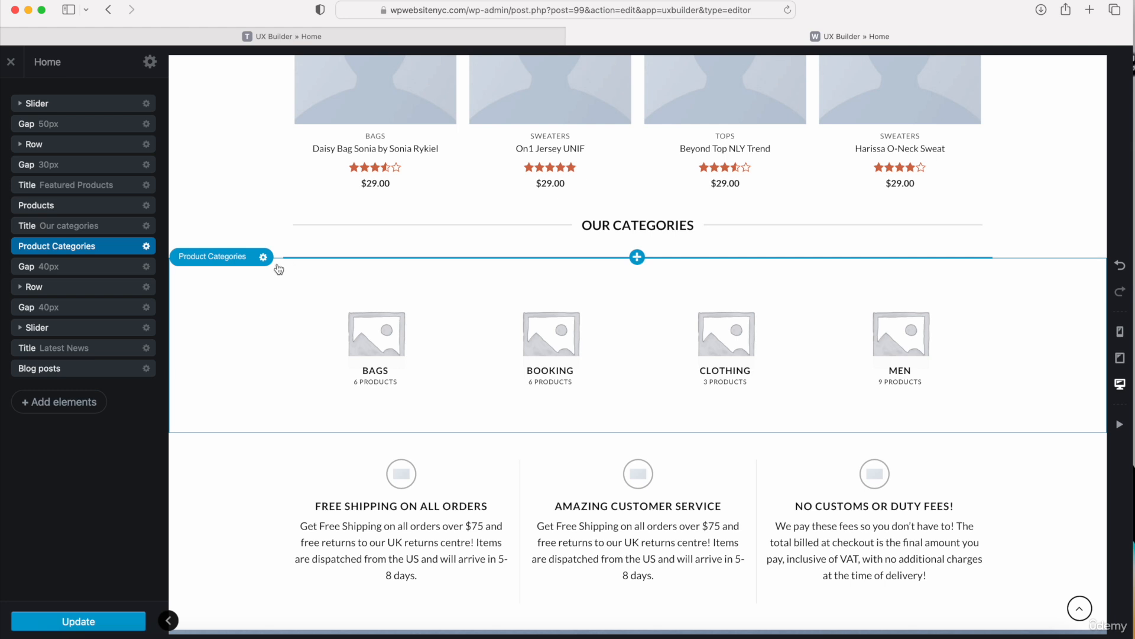
pyautogui.scroll(5, 279, 232)
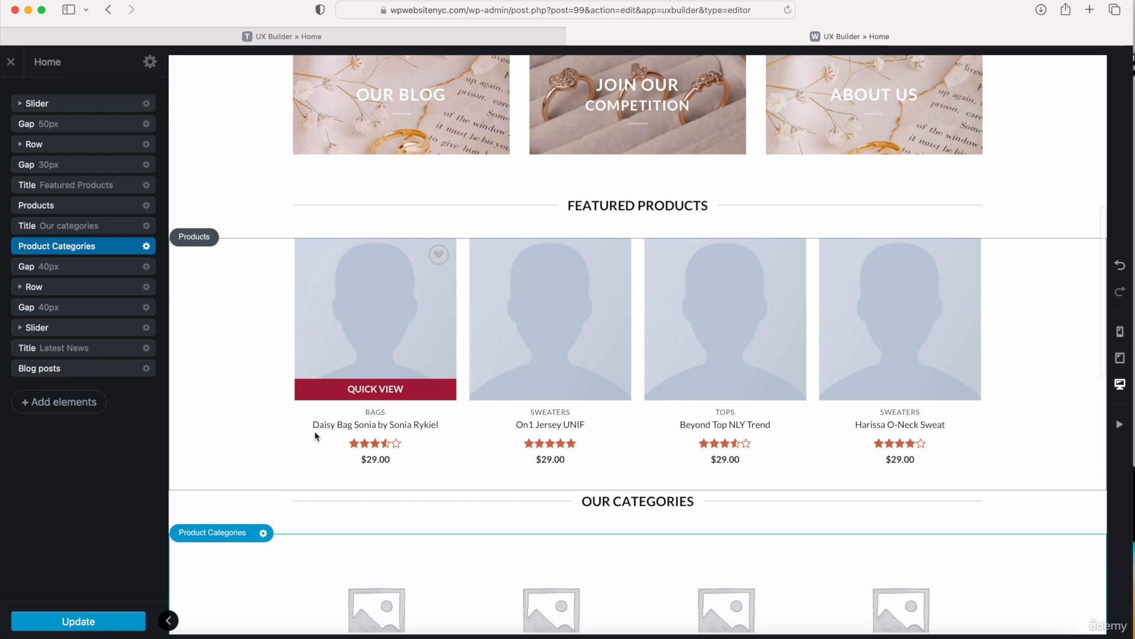
pyautogui.scroll(-4, 315, 431)
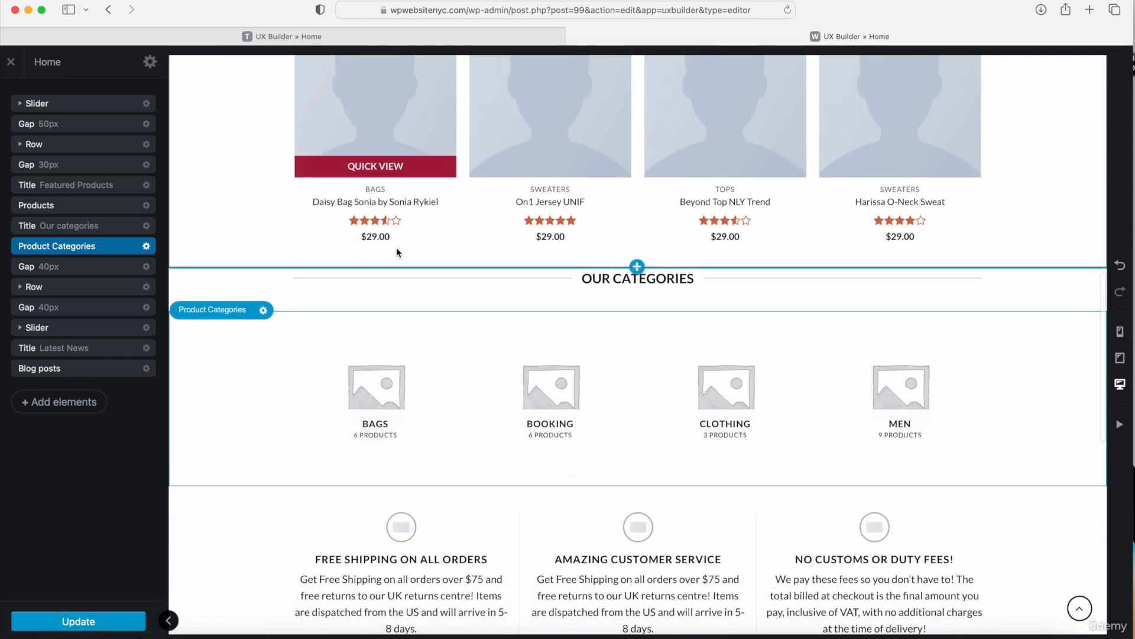
pyautogui.scroll(-4, 396, 251)
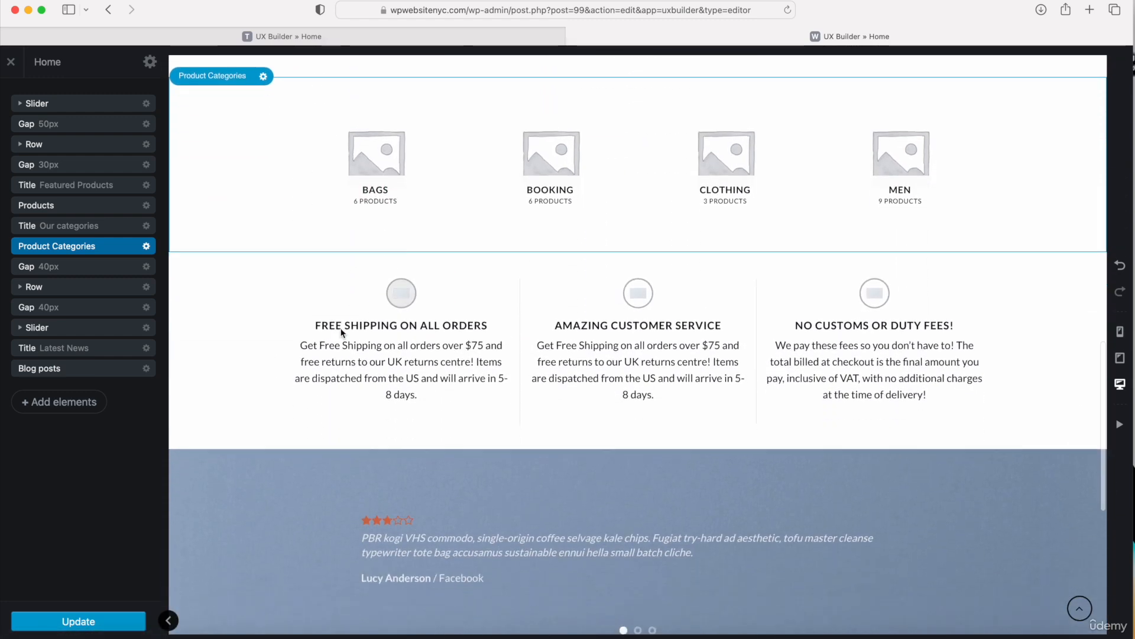
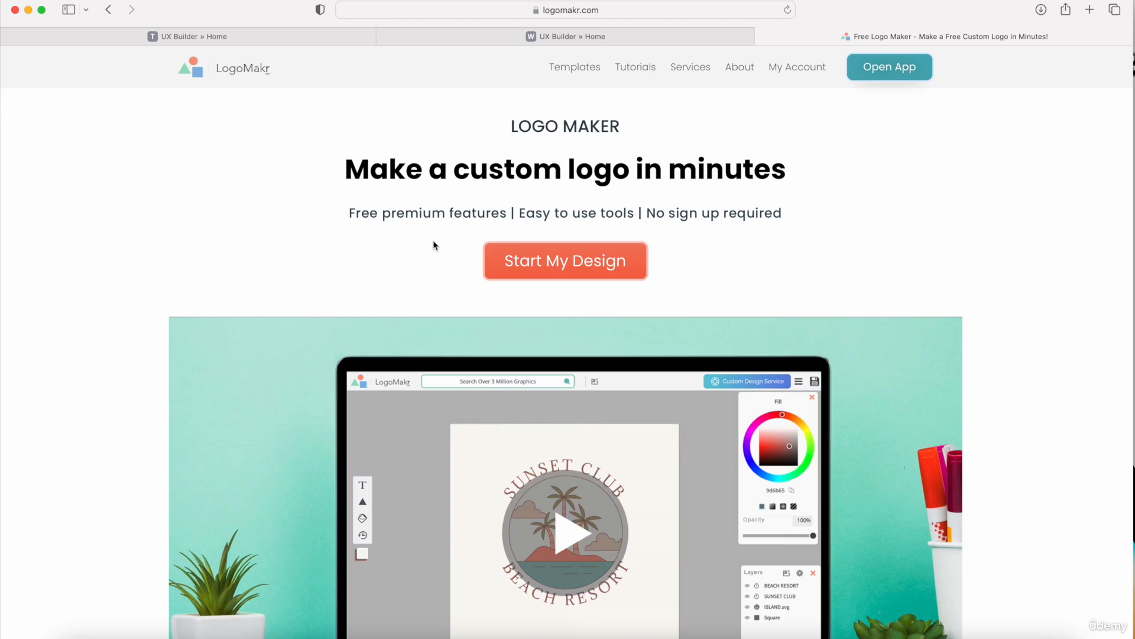
# Start a new blank design in the LogoMakr editor and go through its introductory tips until they are done
pyautogui.click(540, 261)
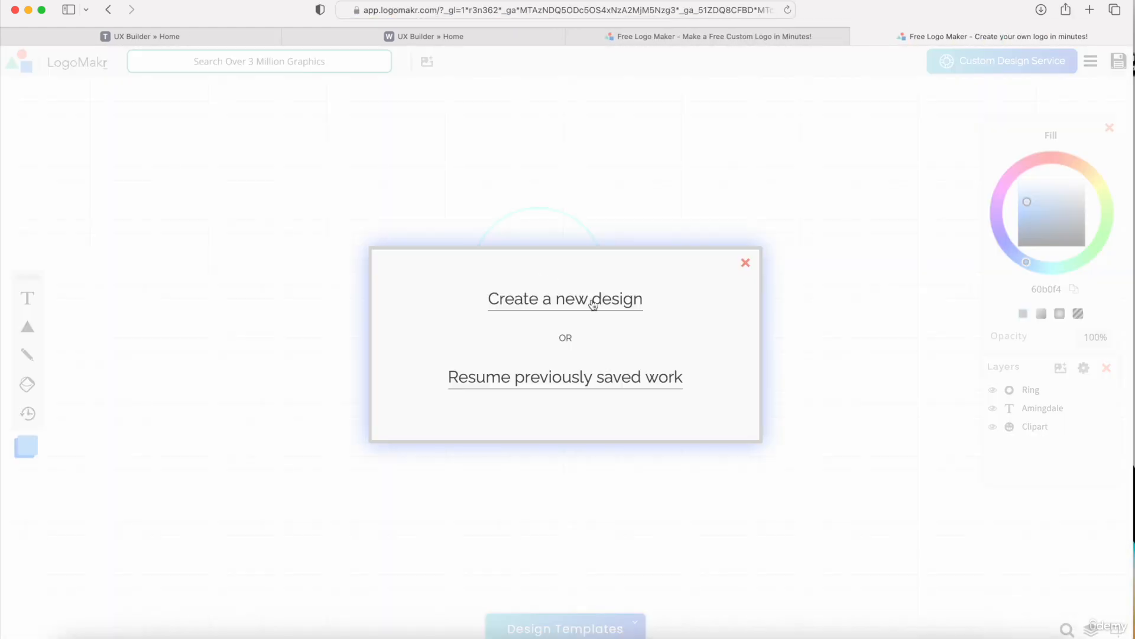
pyautogui.click(586, 305)
pyautogui.click(388, 248)
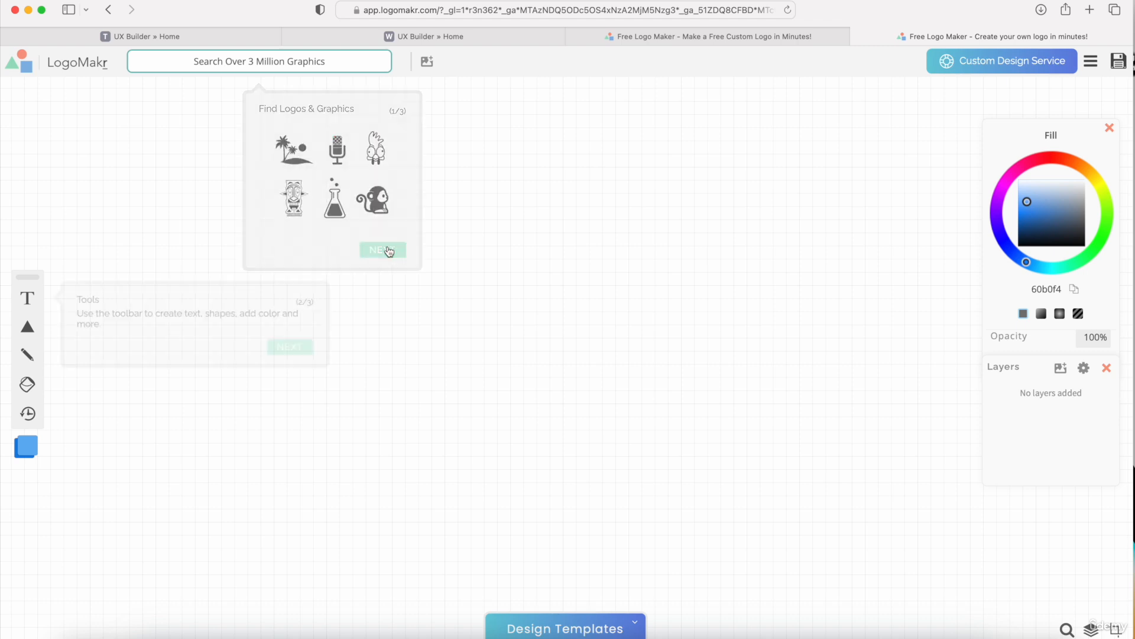
pyautogui.click(290, 347)
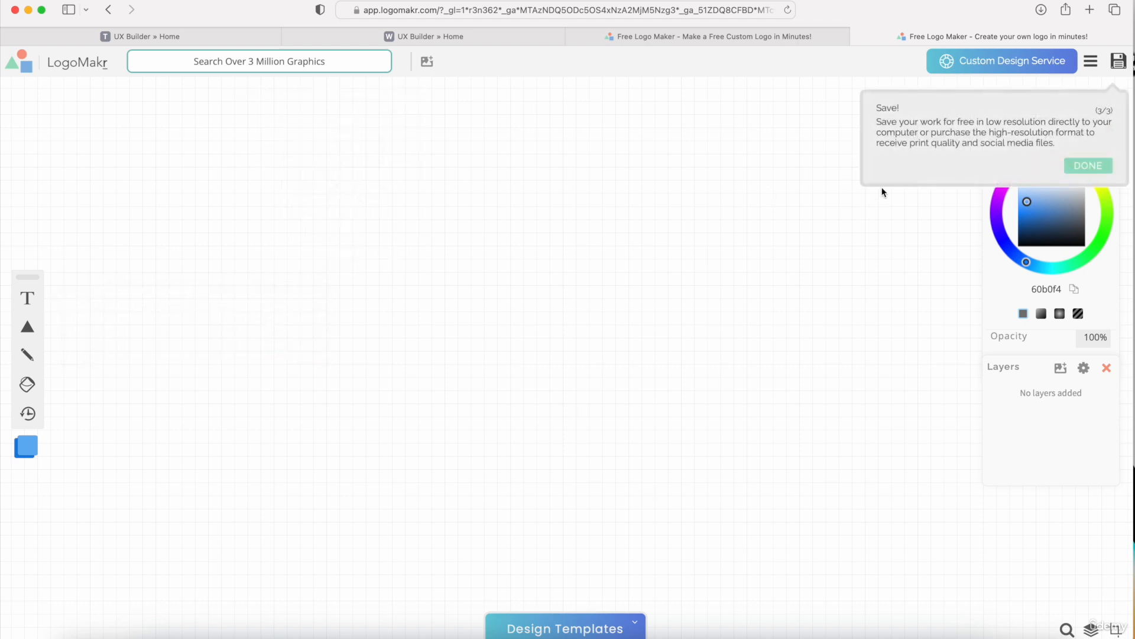
pyautogui.click(1074, 169)
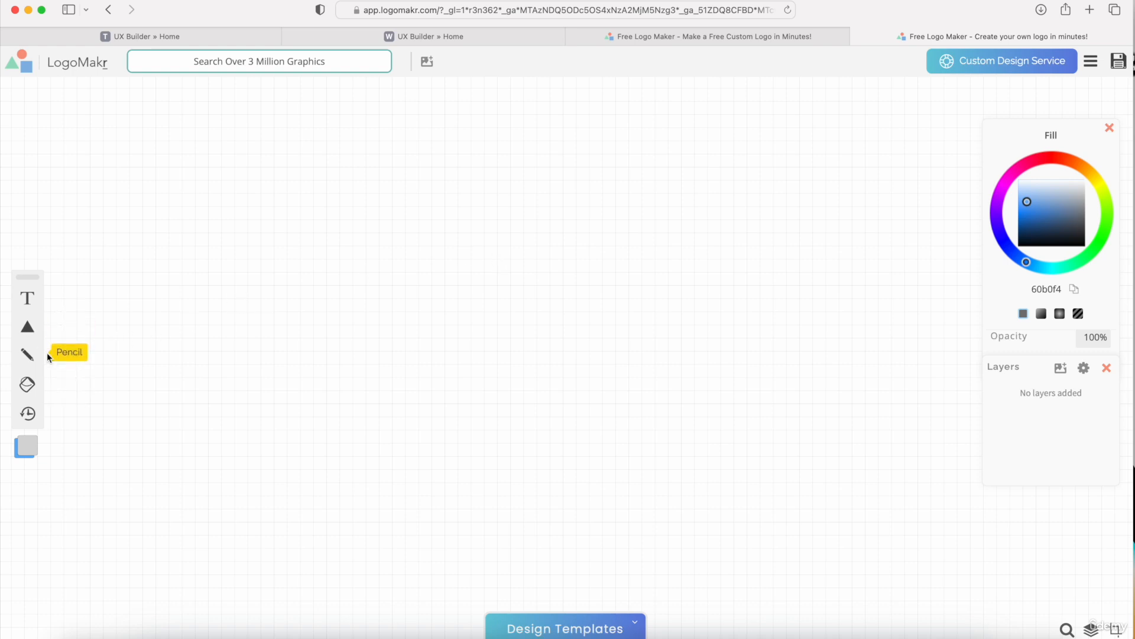
# Add a ring shape to the canvas with a line width of 6.72px and a black (000000) outline
pyautogui.moveTo(41, 339)
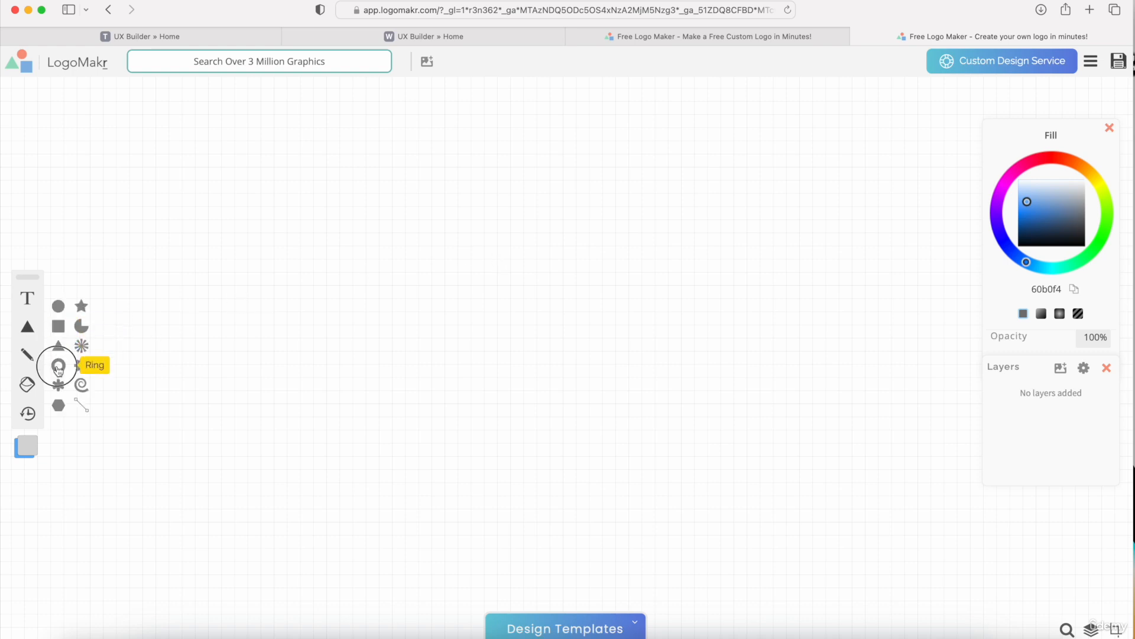
pyautogui.click(58, 365)
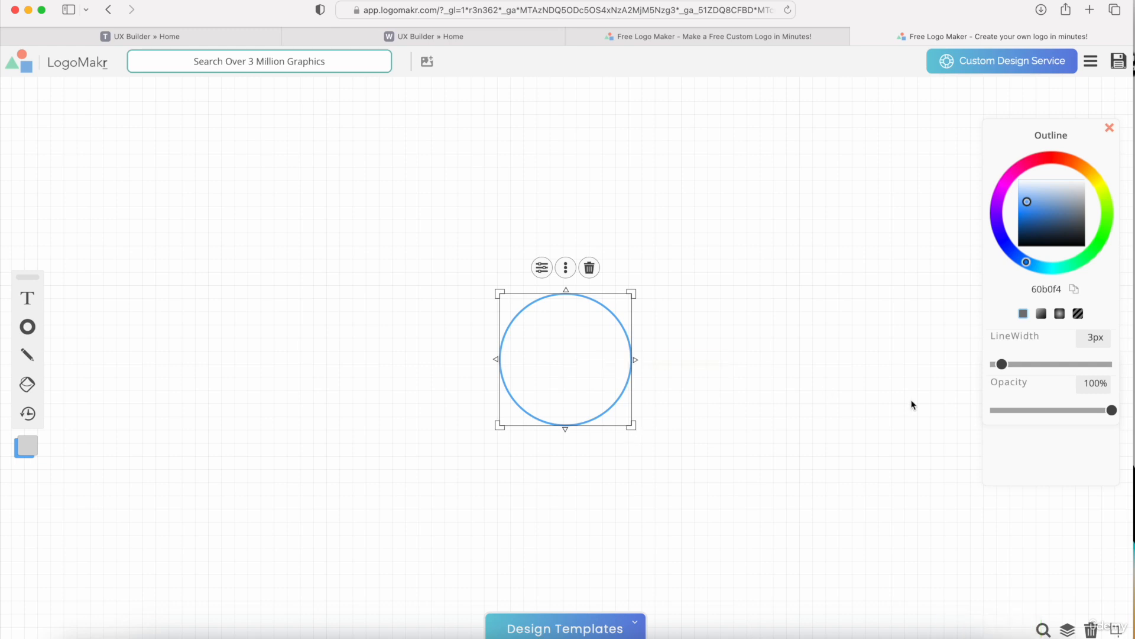
pyautogui.moveTo(1004, 363); pyautogui.dragTo(1009, 363)
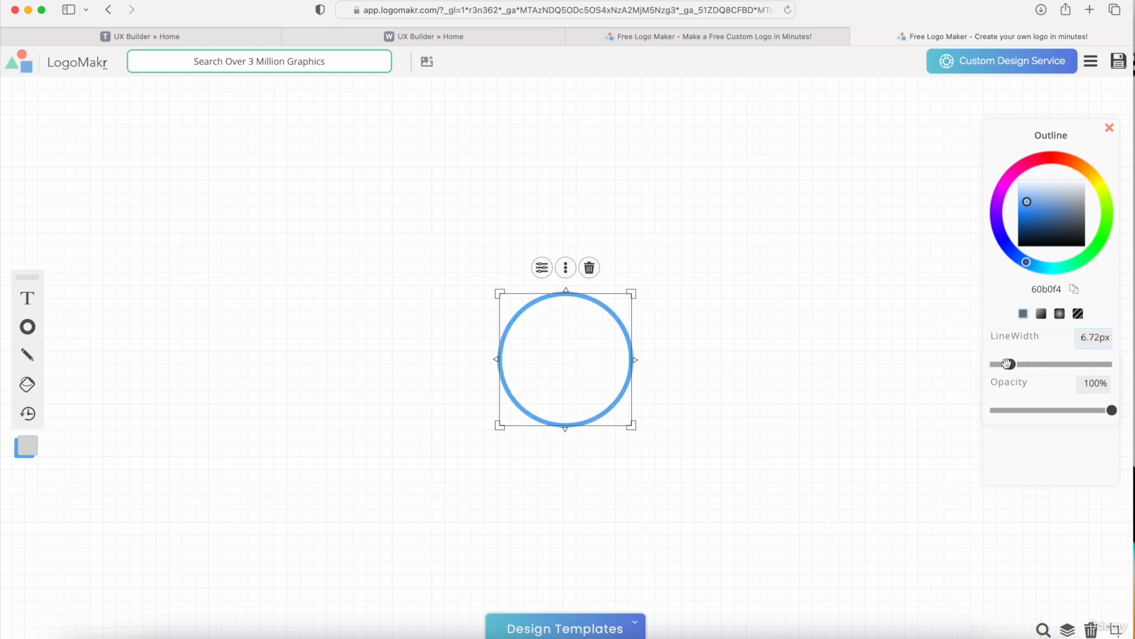
pyautogui.click(1019, 244)
pyautogui.moveTo(1019, 244); pyautogui.dragTo(1018, 246)
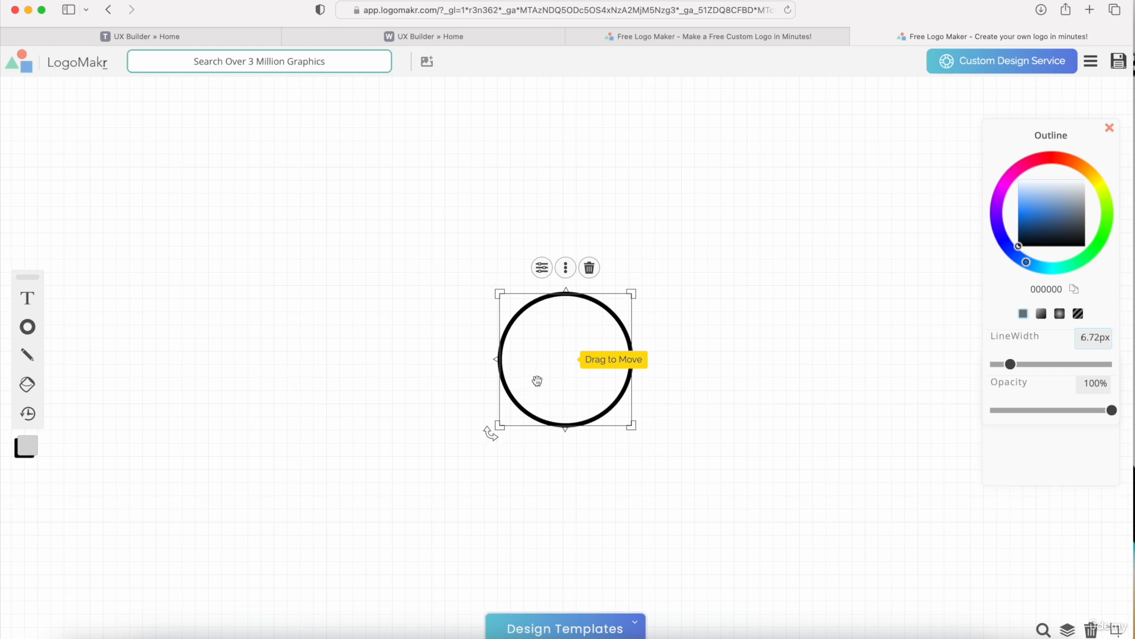
# Search the graphics library for "phone" and add the solid handset crossed by a diagonal line to the canvas
pyautogui.click(312, 62)
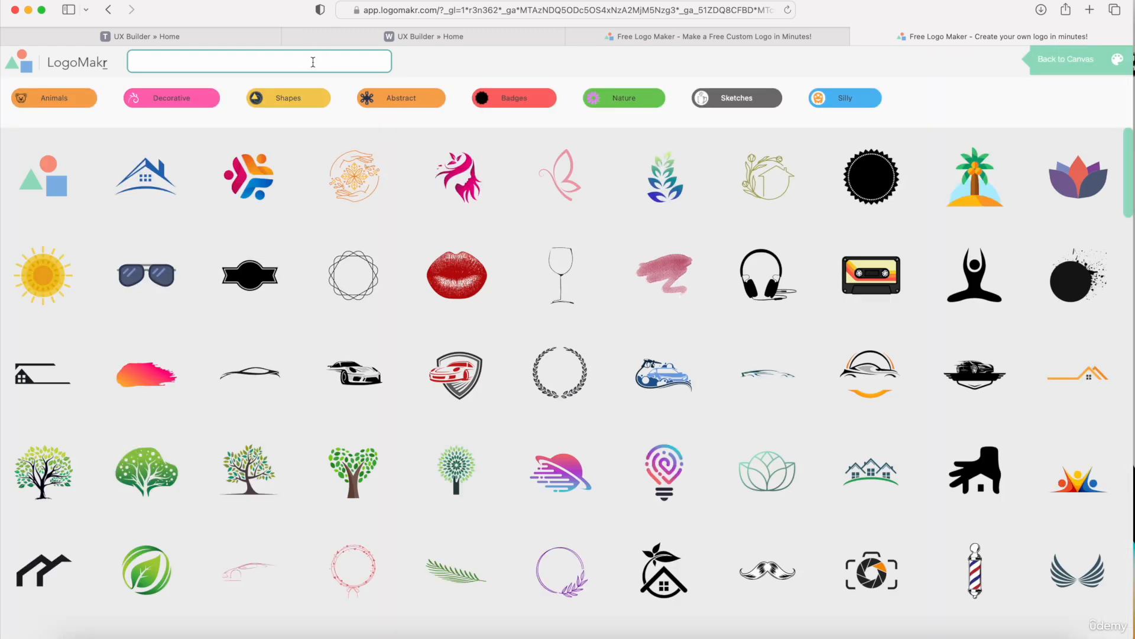
pyautogui.write('phone')
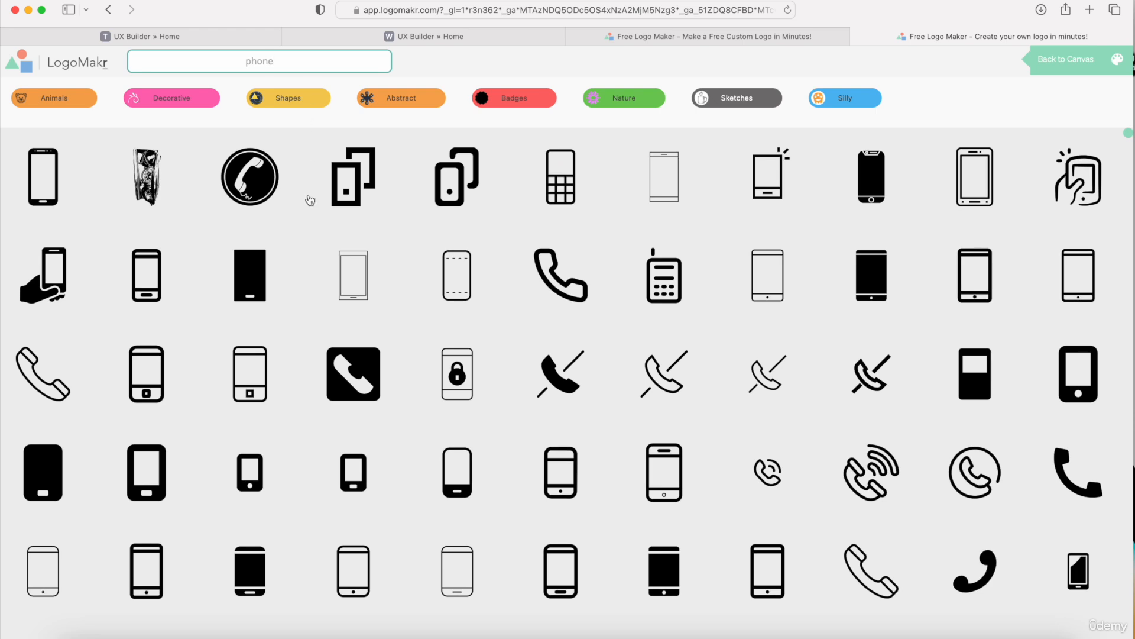
pyautogui.click(556, 392)
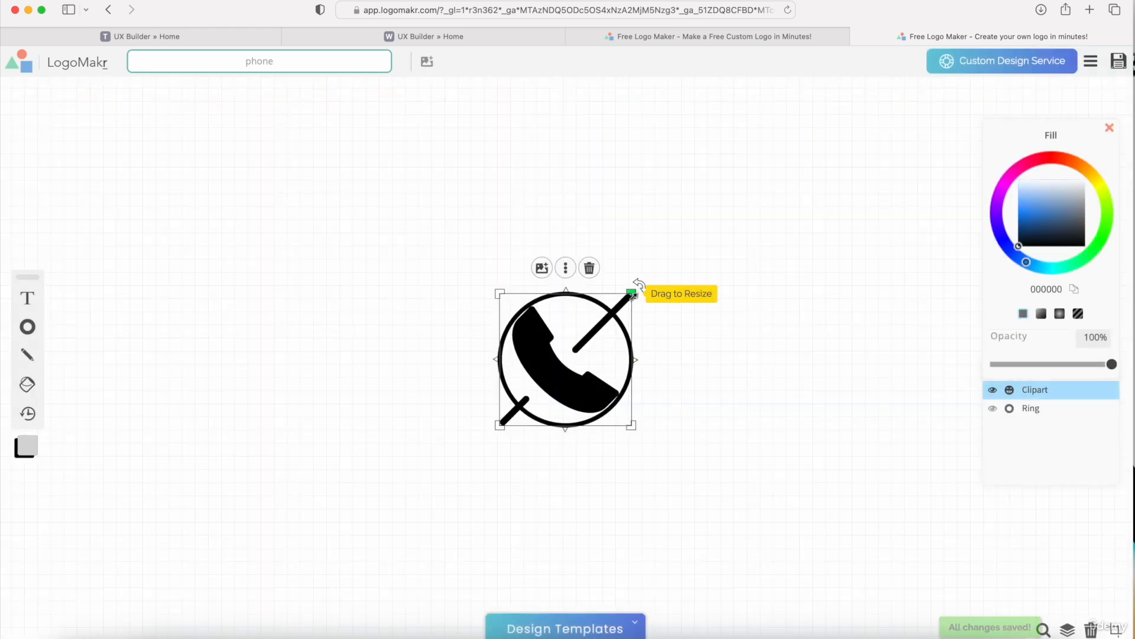
# Shrink the phone clipart and centre it inside the ring, leaving an even margin, and deselect it
pyautogui.moveTo(632, 294); pyautogui.dragTo(604, 324)
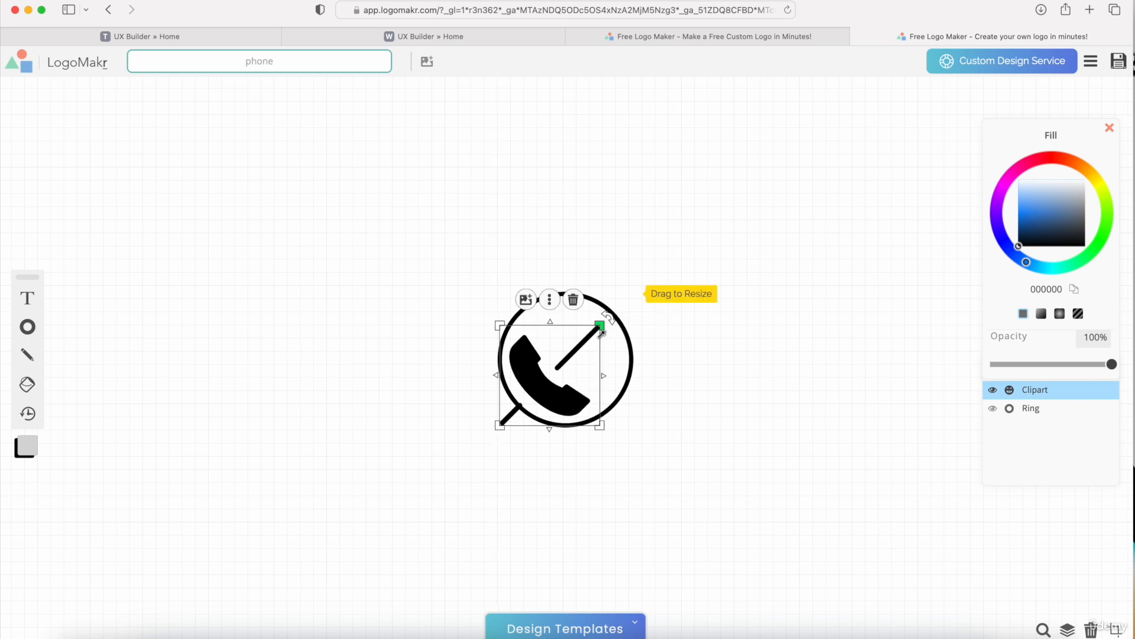
pyautogui.moveTo(562, 371); pyautogui.dragTo(582, 357)
pyautogui.moveTo(525, 403); pyautogui.dragTo(533, 390)
pyautogui.moveTo(588, 353)
pyautogui.mouseDown()
pyautogui.moveTo(576, 349)
pyautogui.moveTo(582, 359)
pyautogui.mouseUp()
pyautogui.click(730, 247)
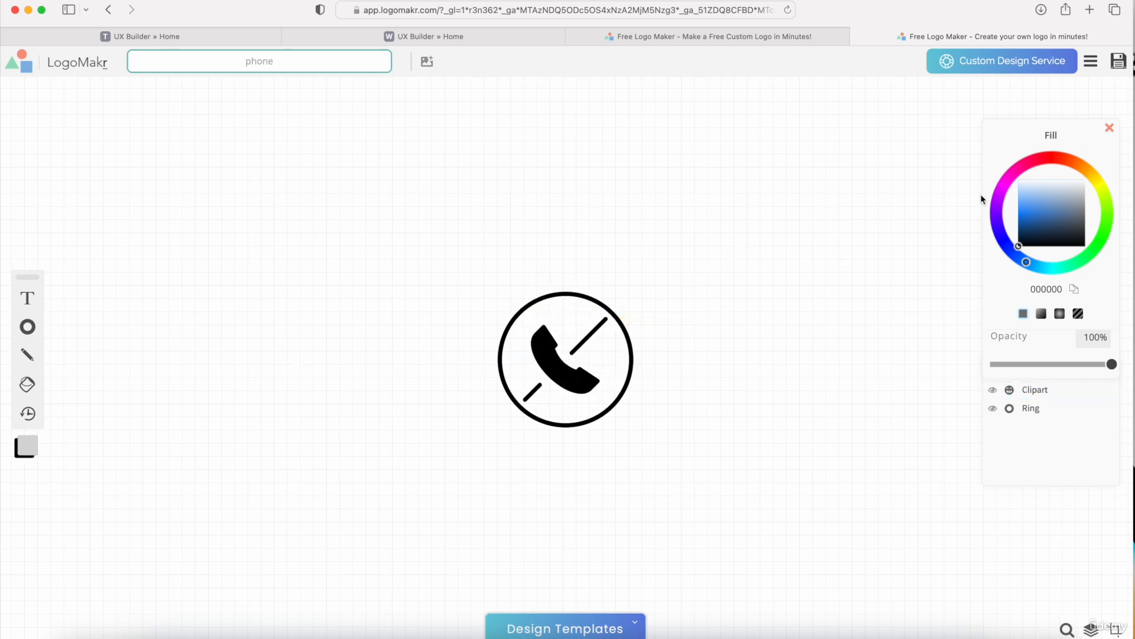
# Save the design and open its low-resolution PNG download form, and close both LogoMakr tabs to return to UX Builder
pyautogui.click(1118, 60)
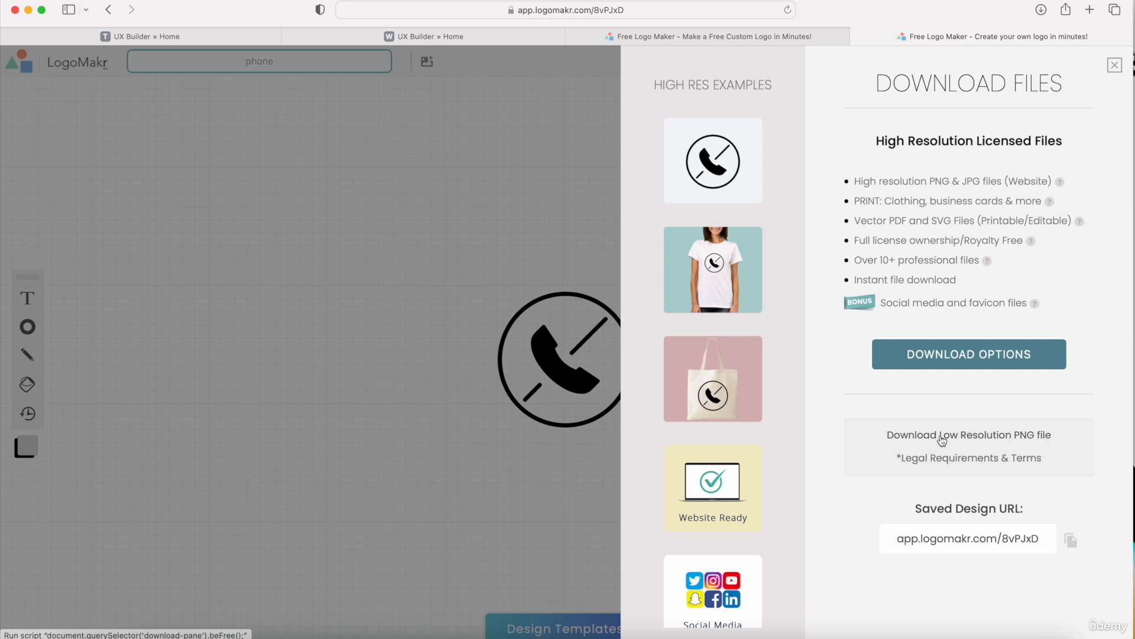
pyautogui.click(951, 442)
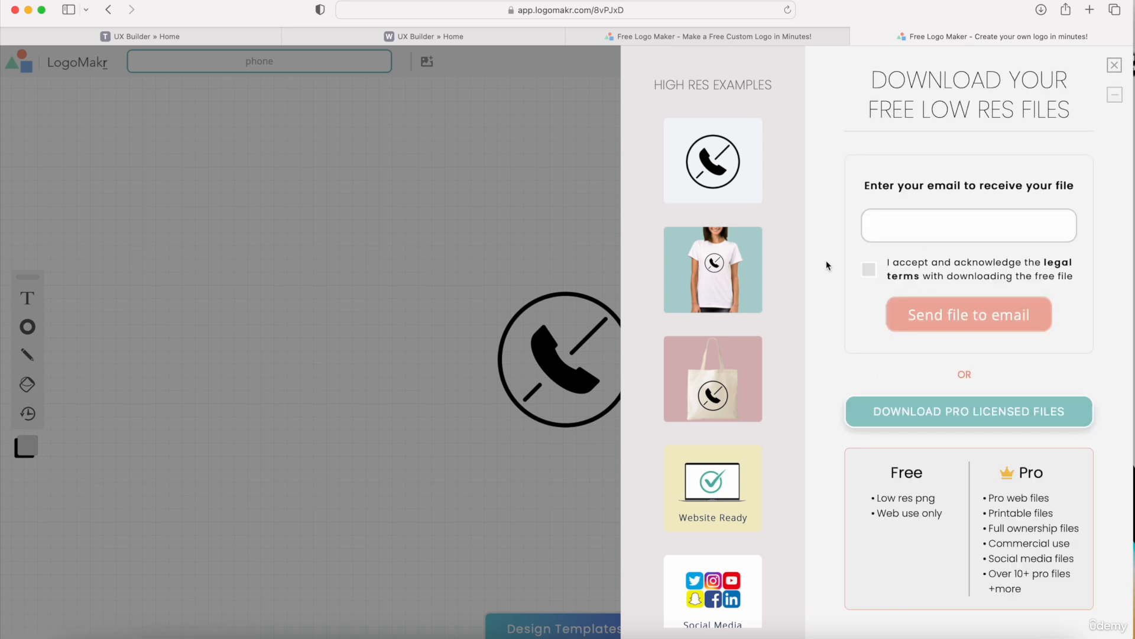
pyautogui.click(406, 37)
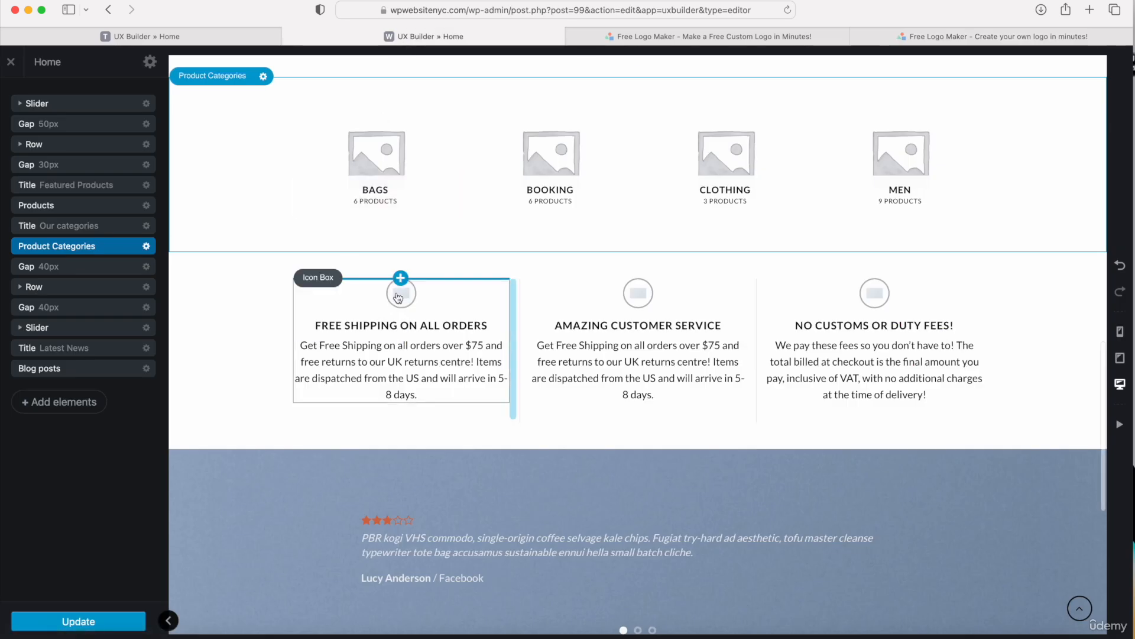
pyautogui.click(574, 37)
pyautogui.click(574, 37)
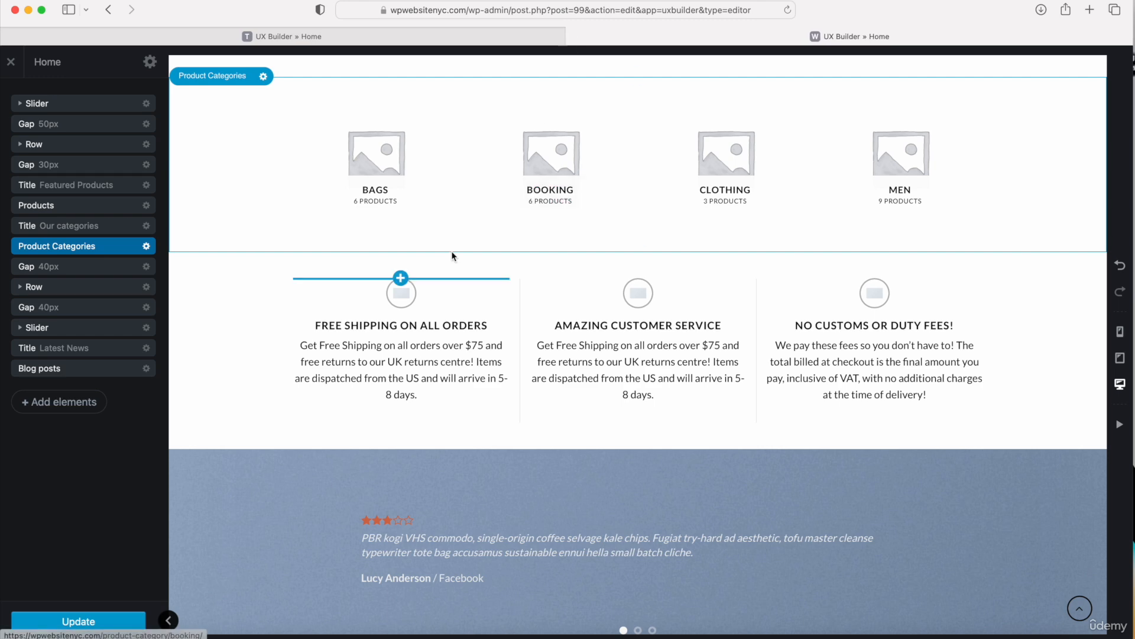
# Replace the icon of the "Free Shipping on all orders" icon box with the shopping cart image 8PvGQy-LogoMakr.png
pyautogui.click(401, 301)
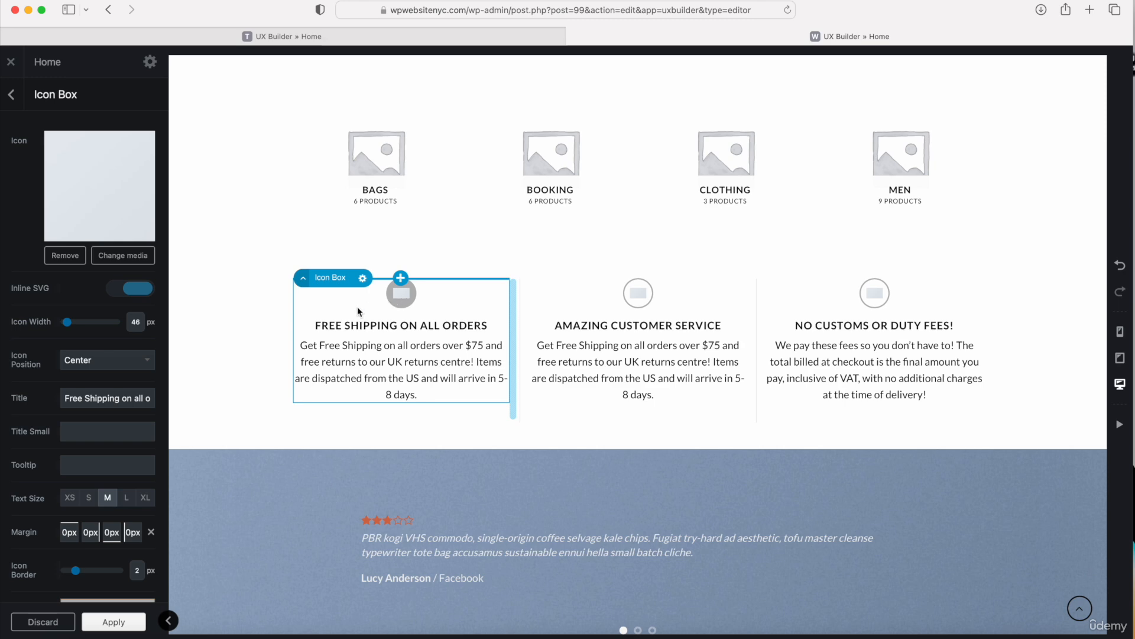
pyautogui.click(65, 256)
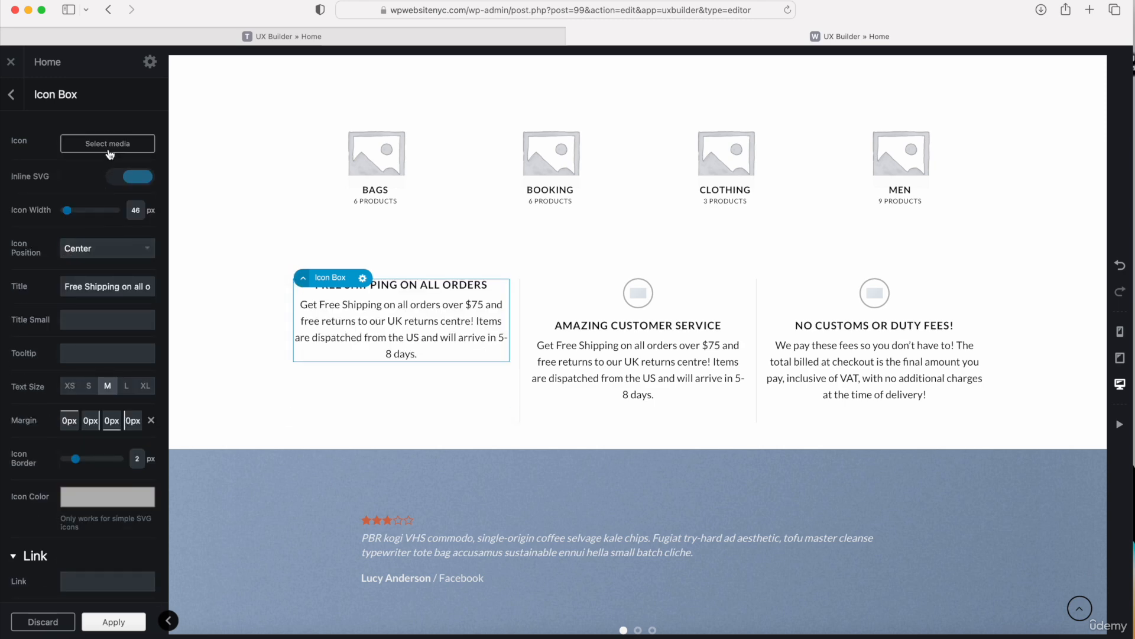
pyautogui.click(108, 144)
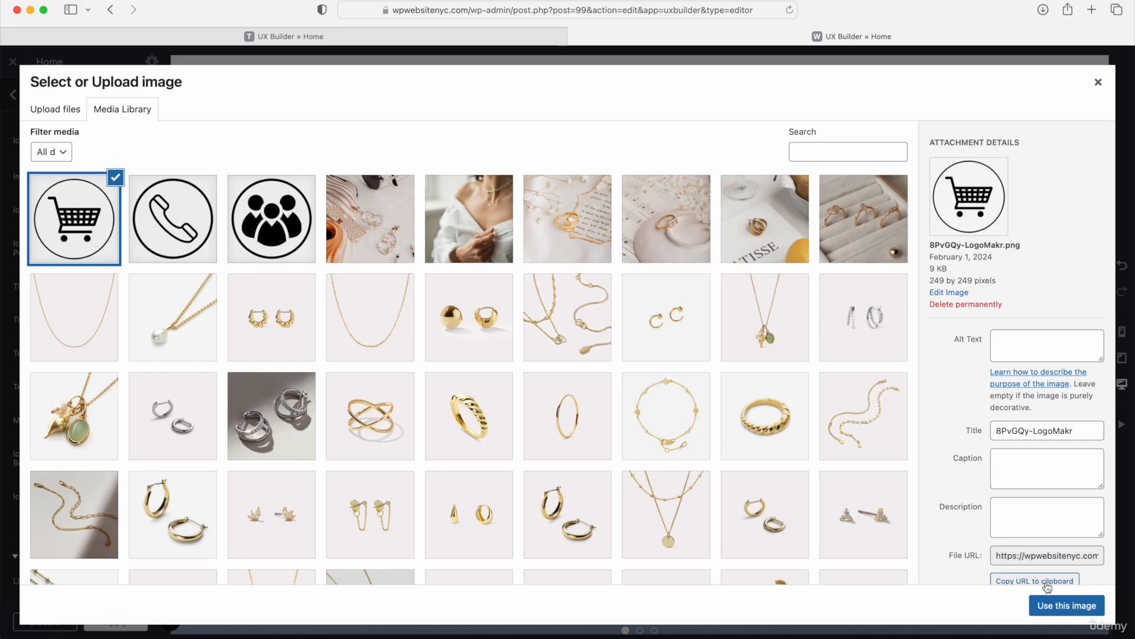
pyautogui.click(1062, 606)
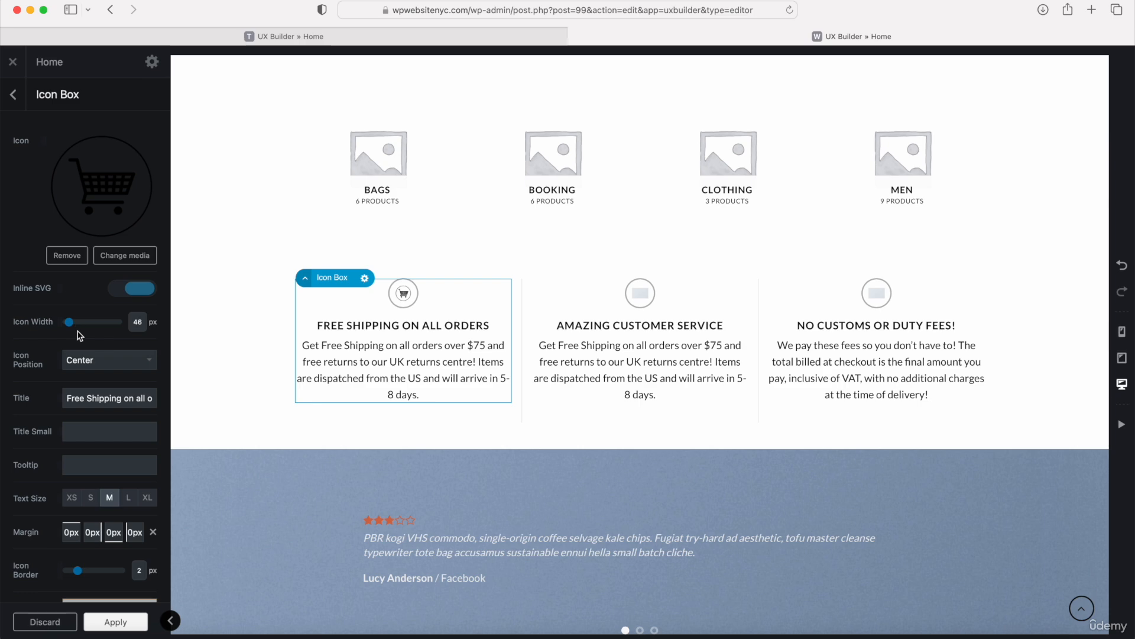
# Set the "Free Shipping on all orders" icon box's icon border to 0 px and its icon width to 54 px
pyautogui.scroll(-3, 77, 334)
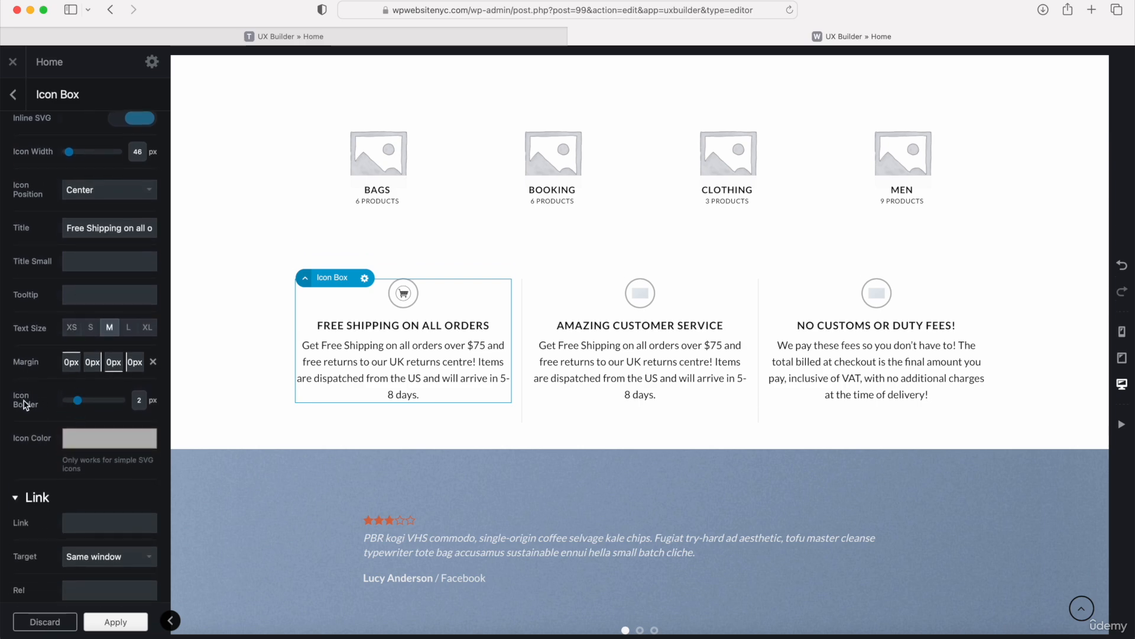
pyautogui.moveTo(78, 405); pyautogui.dragTo(64, 406)
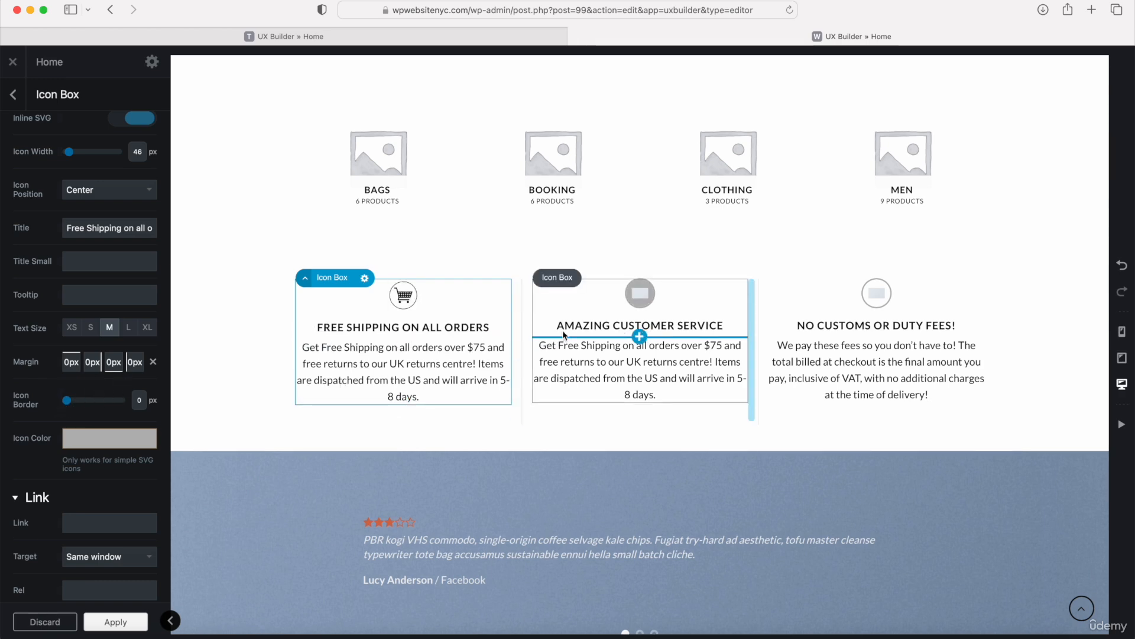
pyautogui.scroll(3, 74, 397)
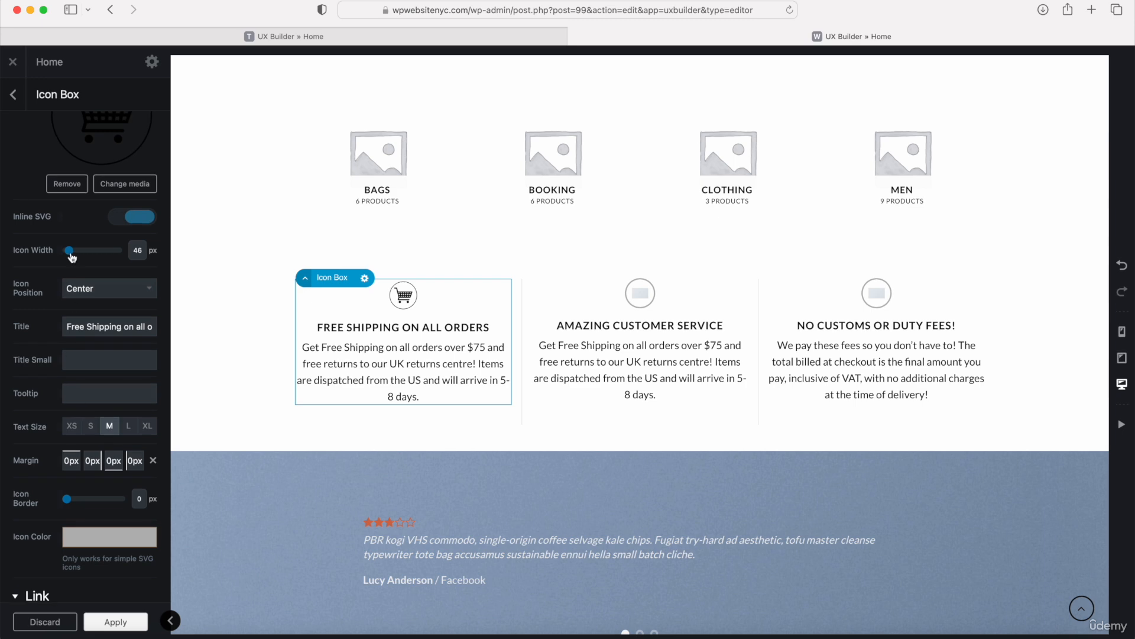
pyautogui.moveTo(71, 255); pyautogui.dragTo(72, 254)
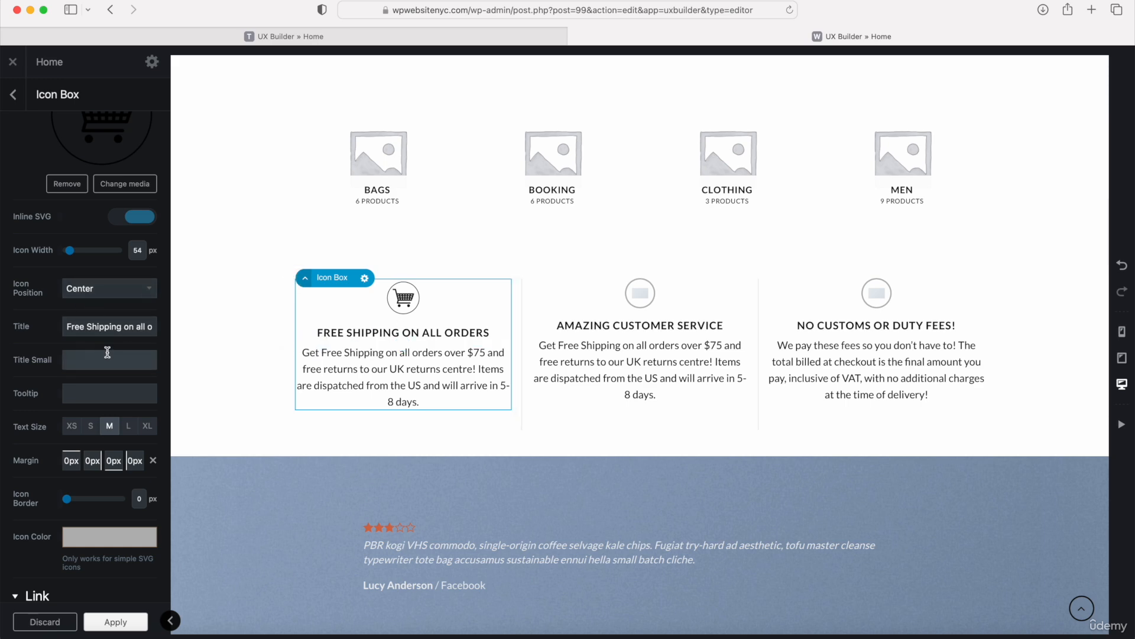
pyautogui.scroll(-5, 107, 352)
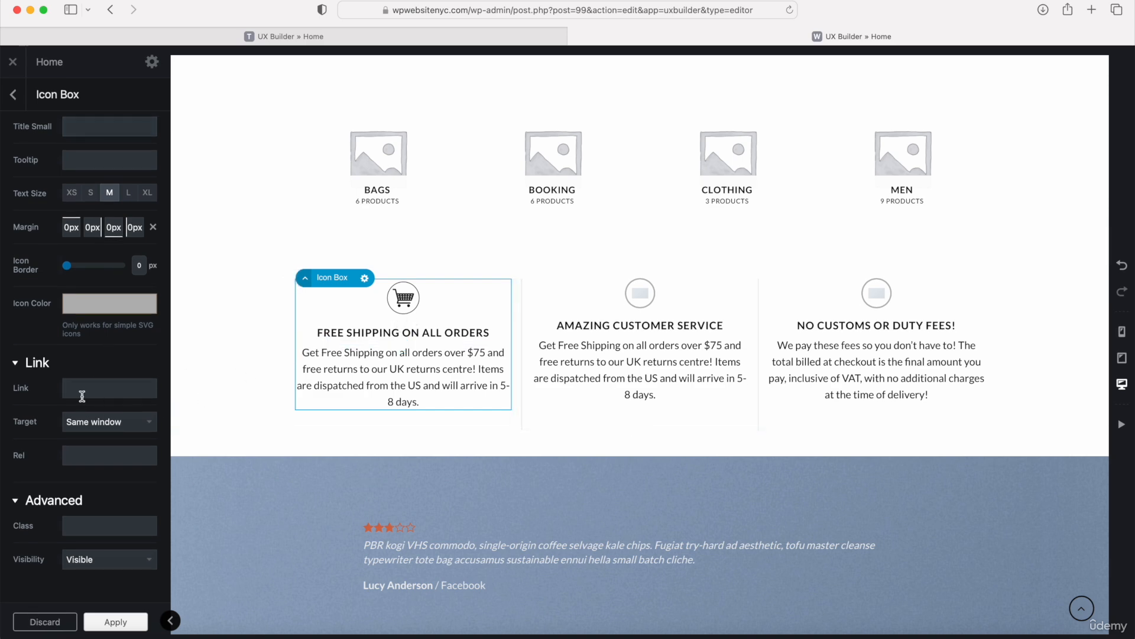
pyautogui.click(421, 336)
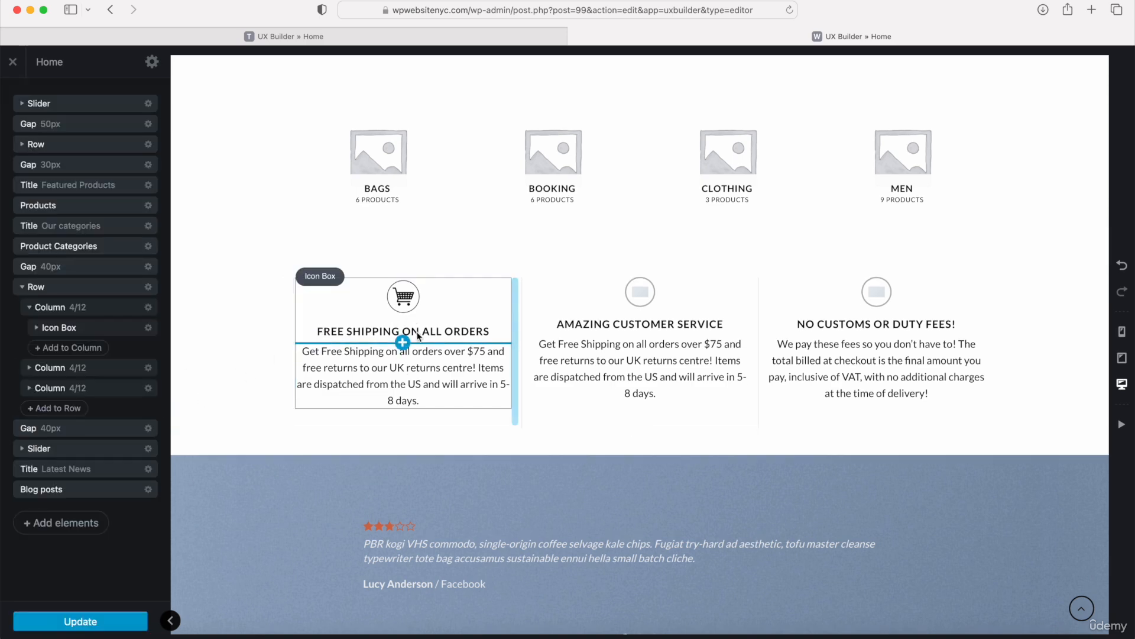
pyautogui.click(421, 336)
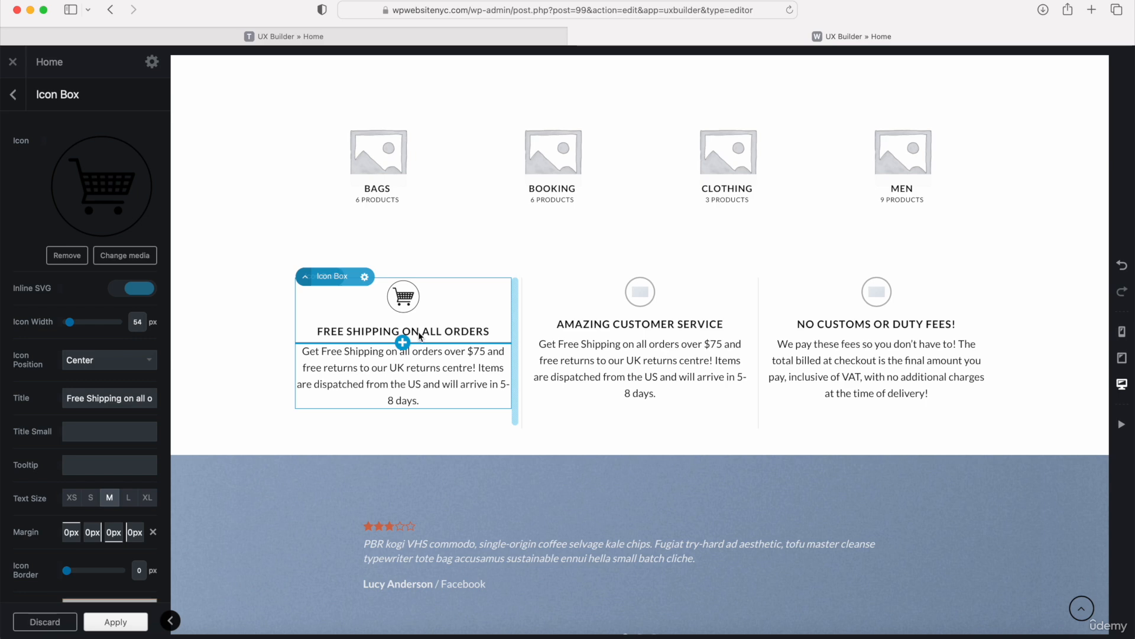
pyautogui.click(407, 371)
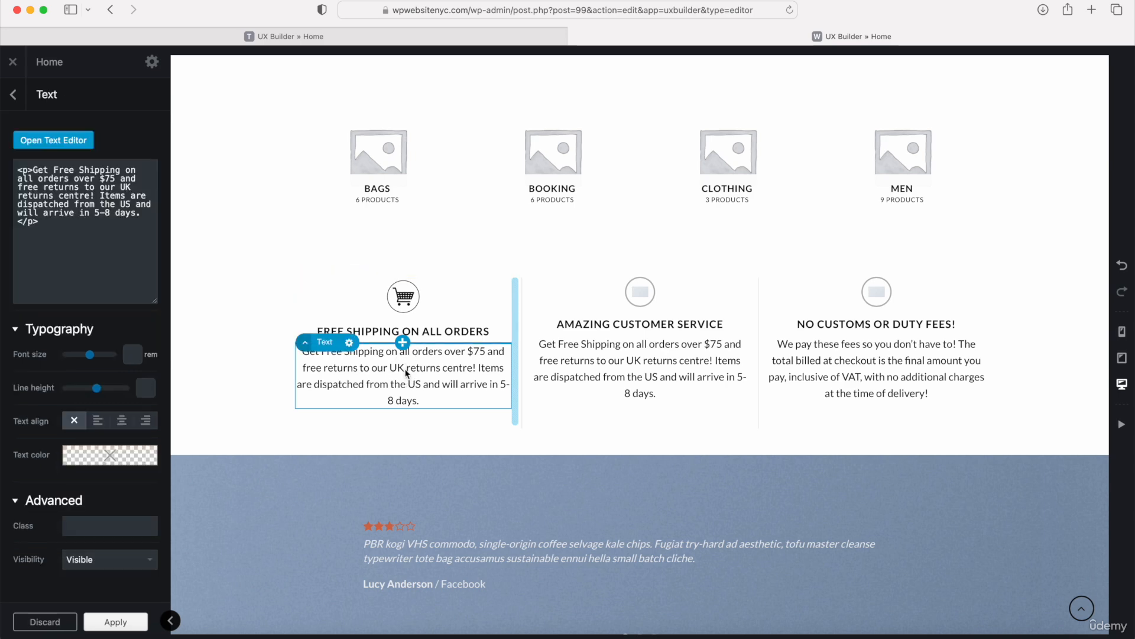
# Replace the icon of the "Amazing customer service" icon box with the three-people image 0XMIAd-LogoMakr.png
pyautogui.click(626, 295)
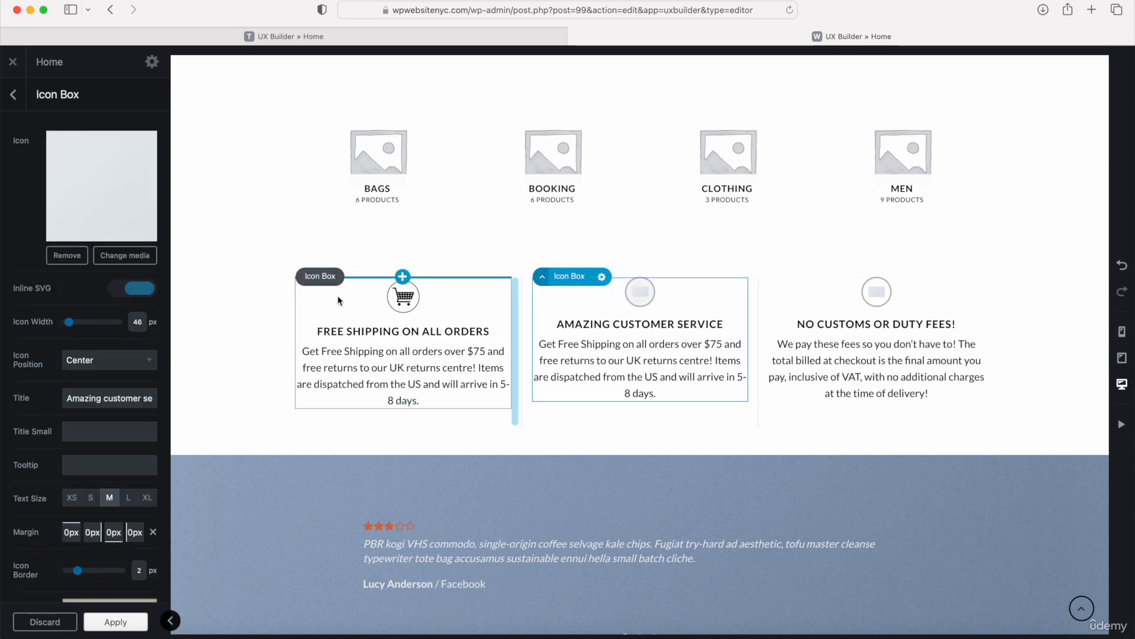
pyautogui.click(61, 256)
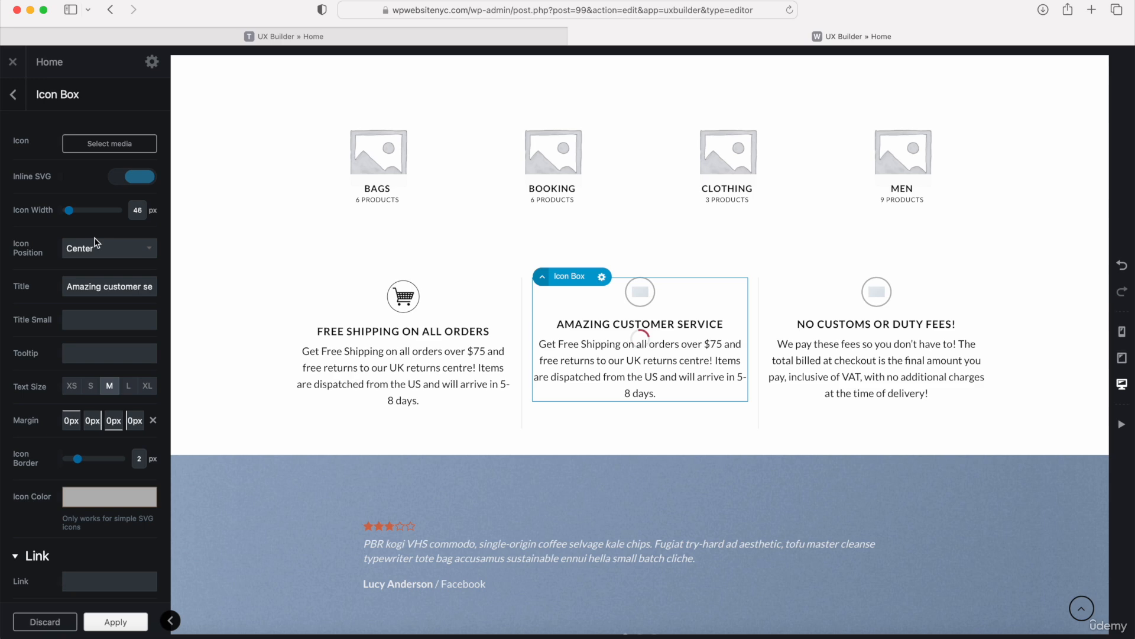
pyautogui.click(105, 144)
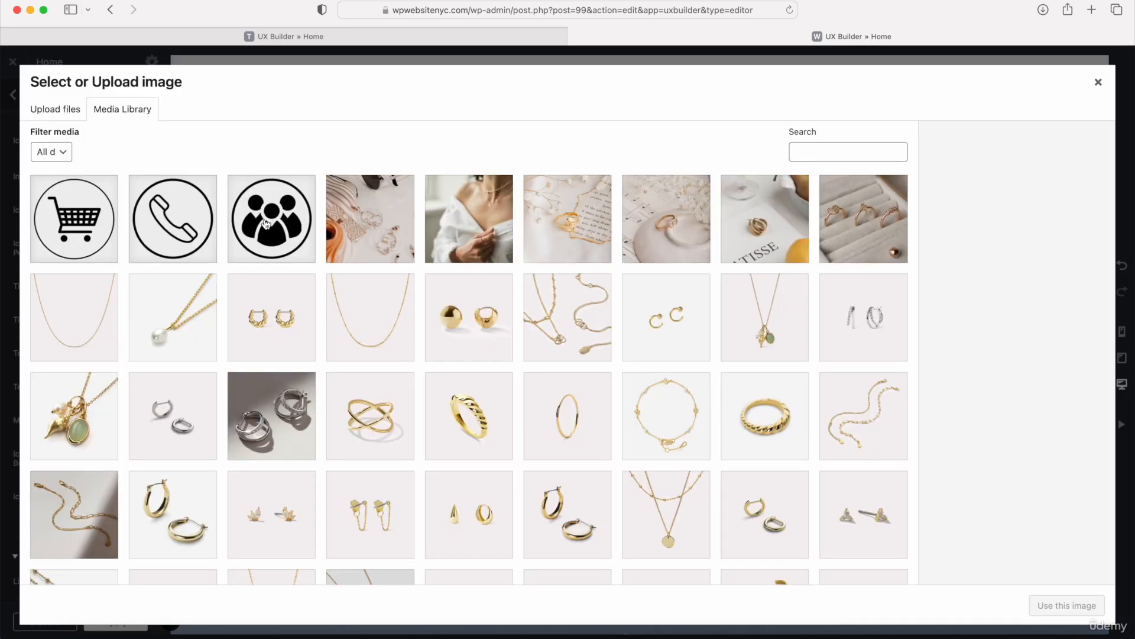
pyautogui.click(192, 231)
pyautogui.click(292, 251)
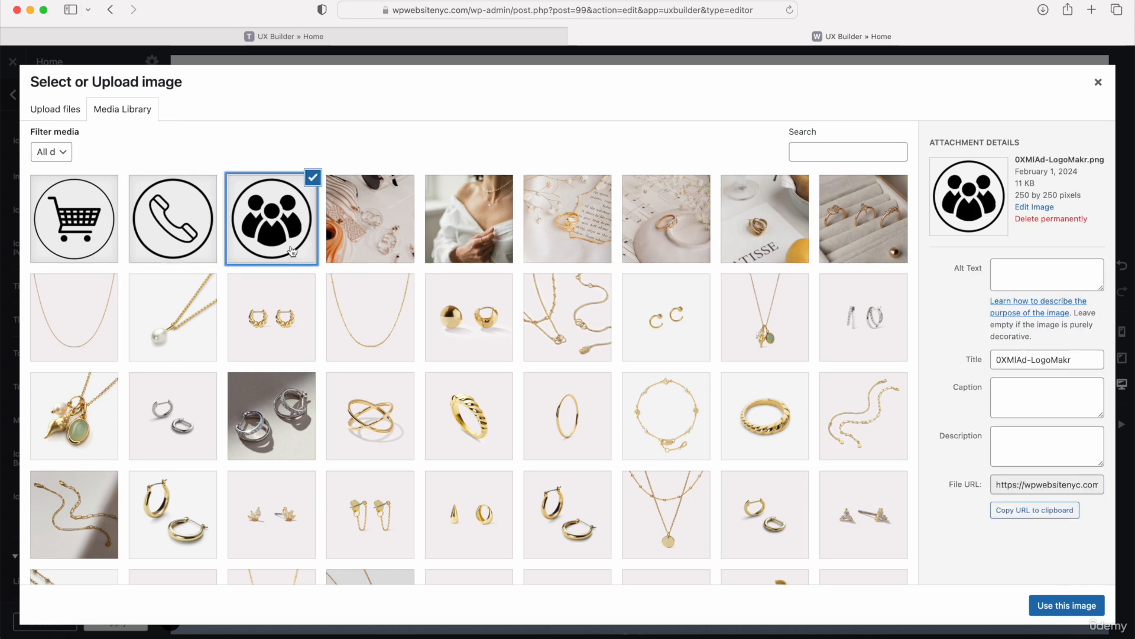
pyautogui.click(1064, 605)
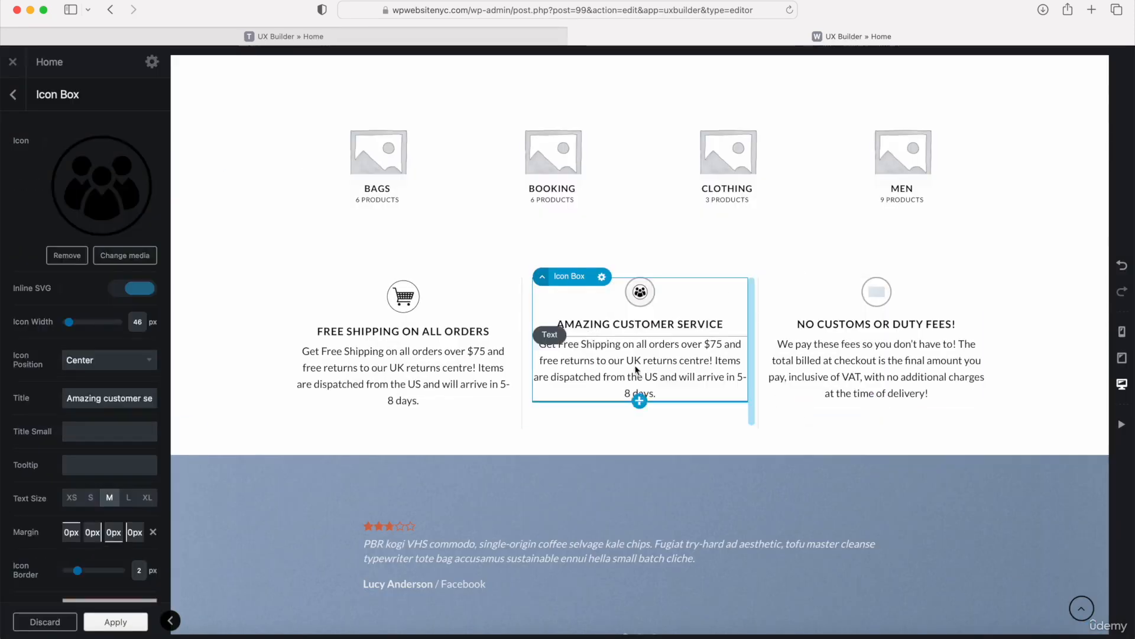
# Enlarge the "Amazing customer service" icon to match the cart icon's size and set its icon border to 0 px
pyautogui.moveTo(72, 328); pyautogui.dragTo(66, 352)
pyautogui.scroll(-5, 71, 329)
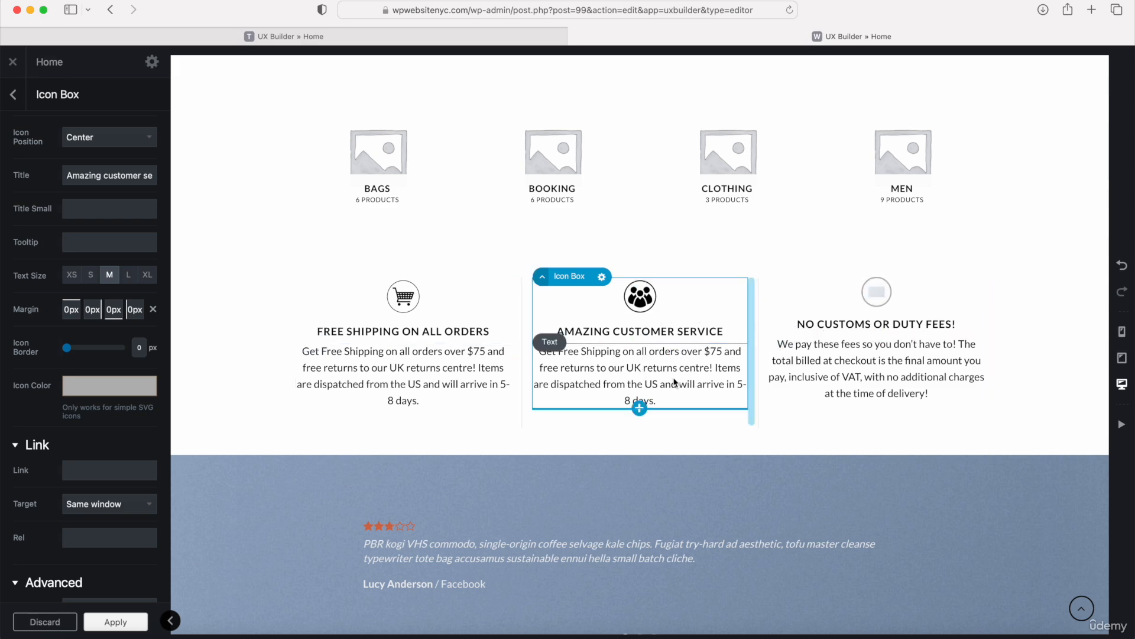
# Replace the icon of the "No Customs or Duty Fees!" icon box with the phone handset image 2e2PNW-LogoMakr.png
pyautogui.click(835, 302)
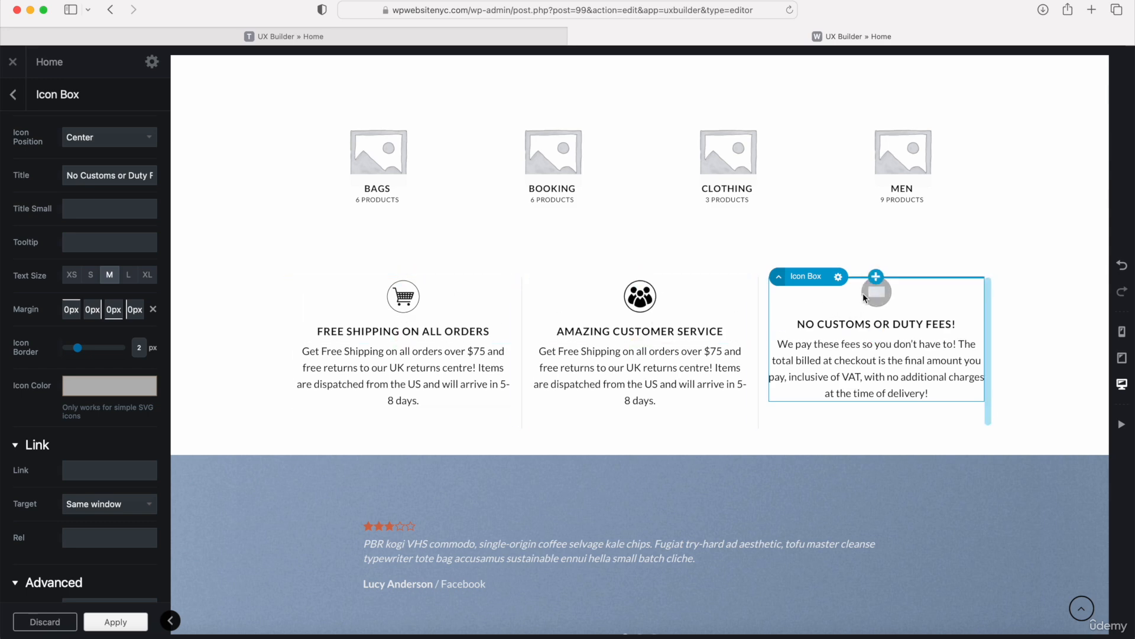
pyautogui.scroll(5, 59, 256)
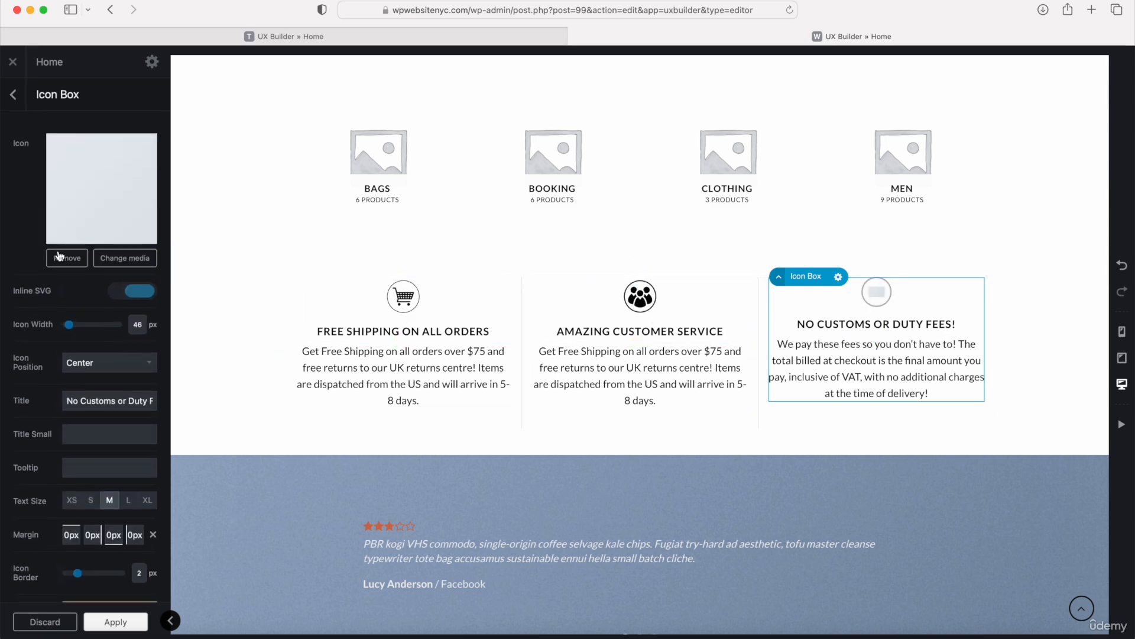
pyautogui.click(67, 256)
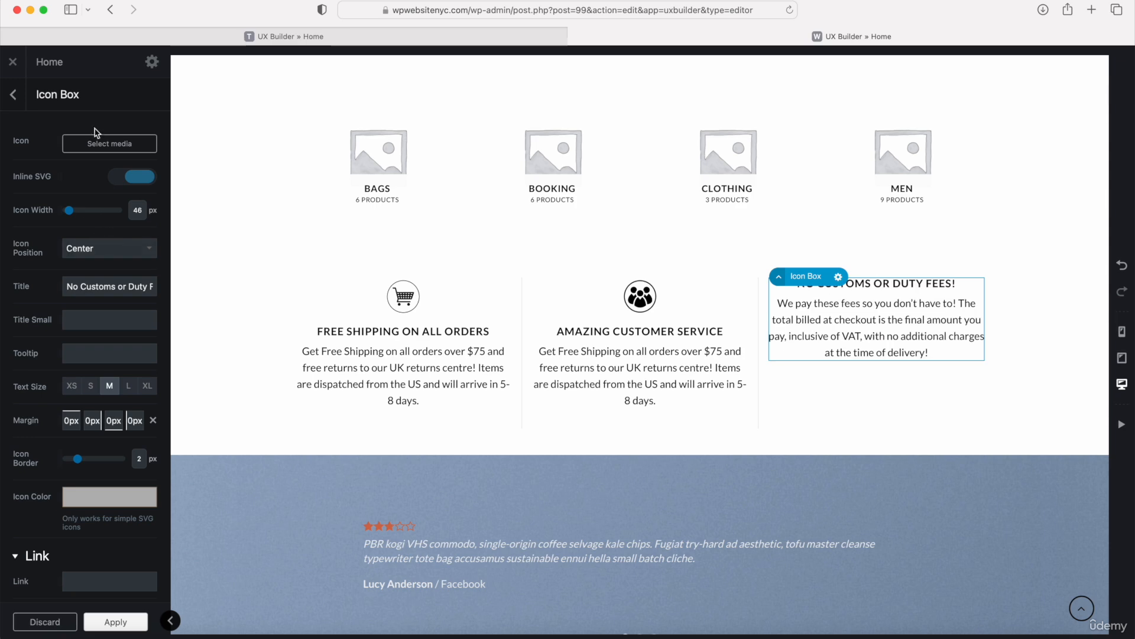
pyautogui.click(103, 145)
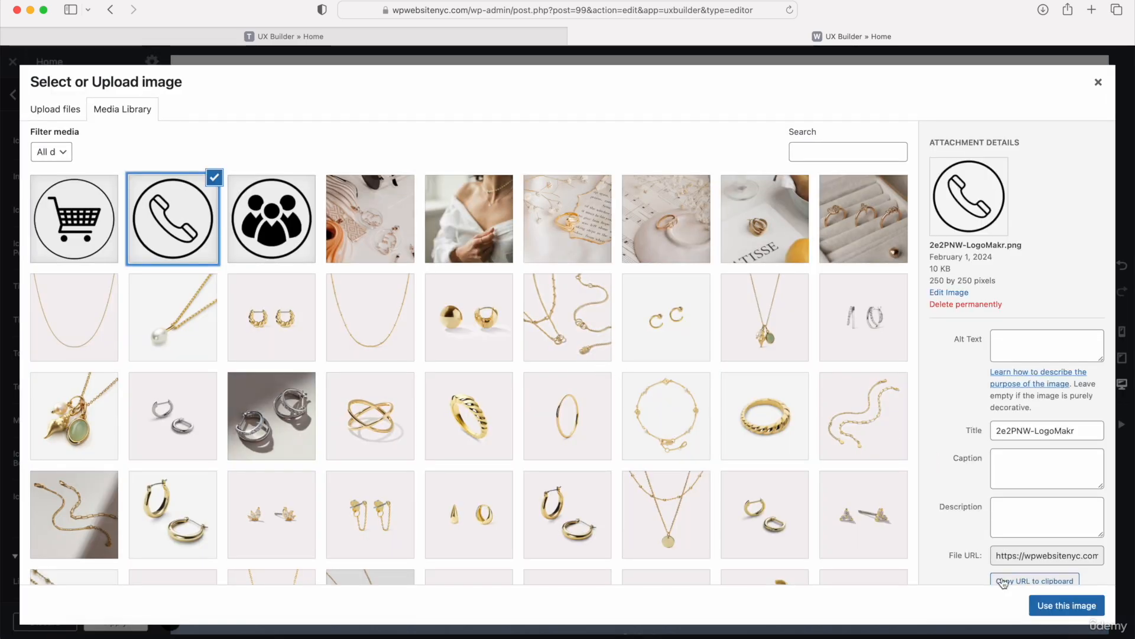
pyautogui.click(1065, 605)
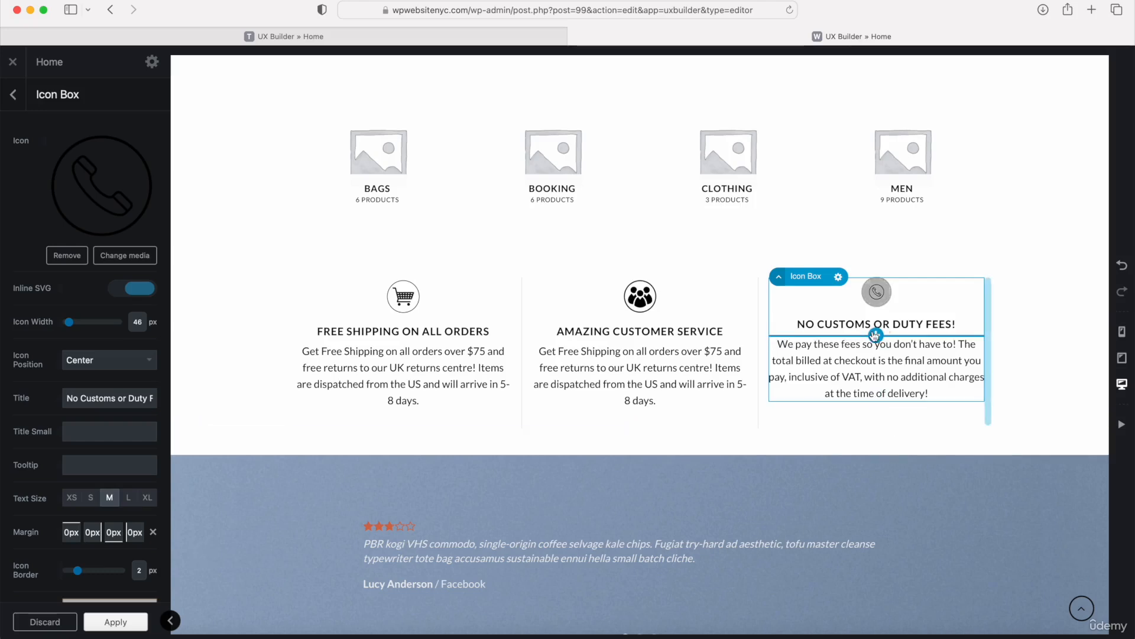
# Set the "No Customs or Duty Fees!" icon box's icon width to 54 px and icon border to 0 px, and apply the settings
pyautogui.moveTo(71, 322); pyautogui.dragTo(71, 329)
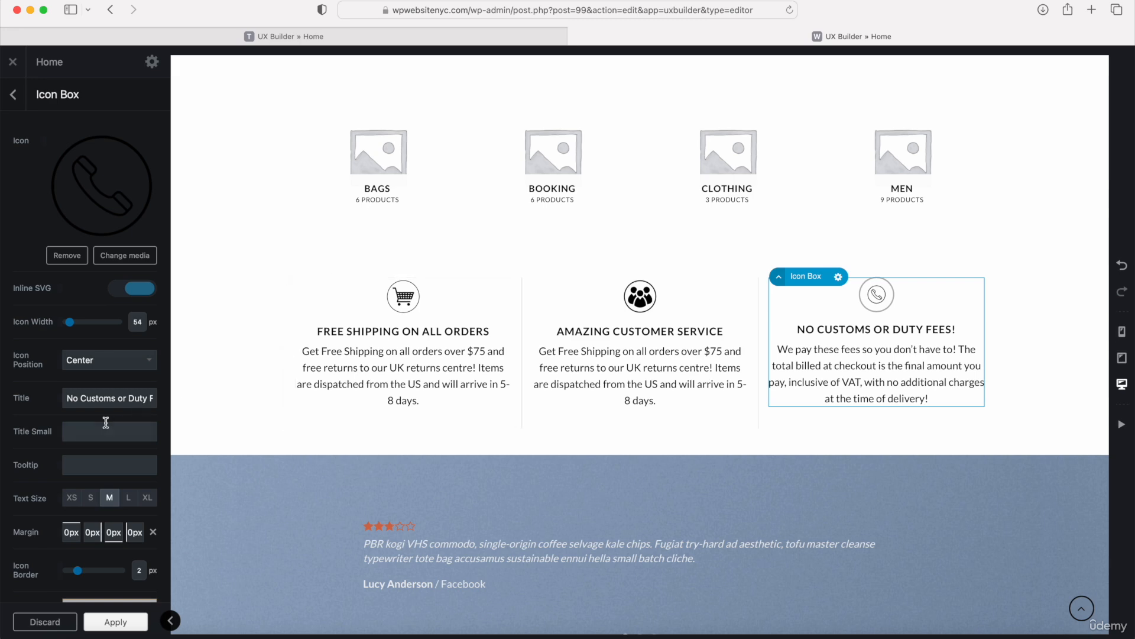
pyautogui.scroll(-5, 101, 417)
pyautogui.moveTo(77, 399); pyautogui.dragTo(64, 396)
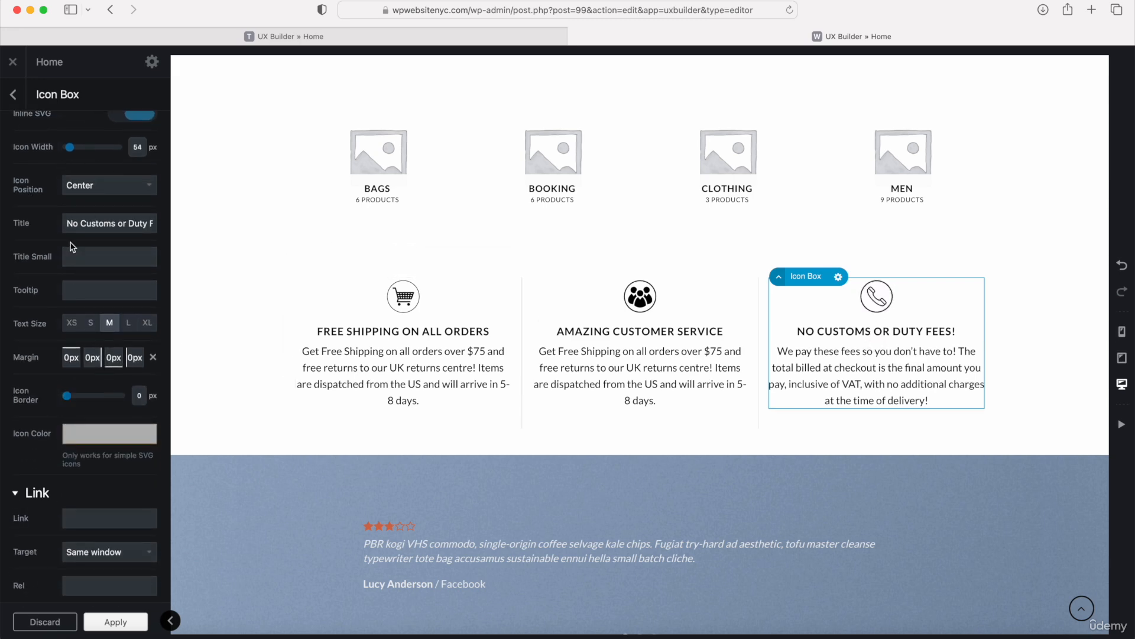
pyautogui.click(113, 623)
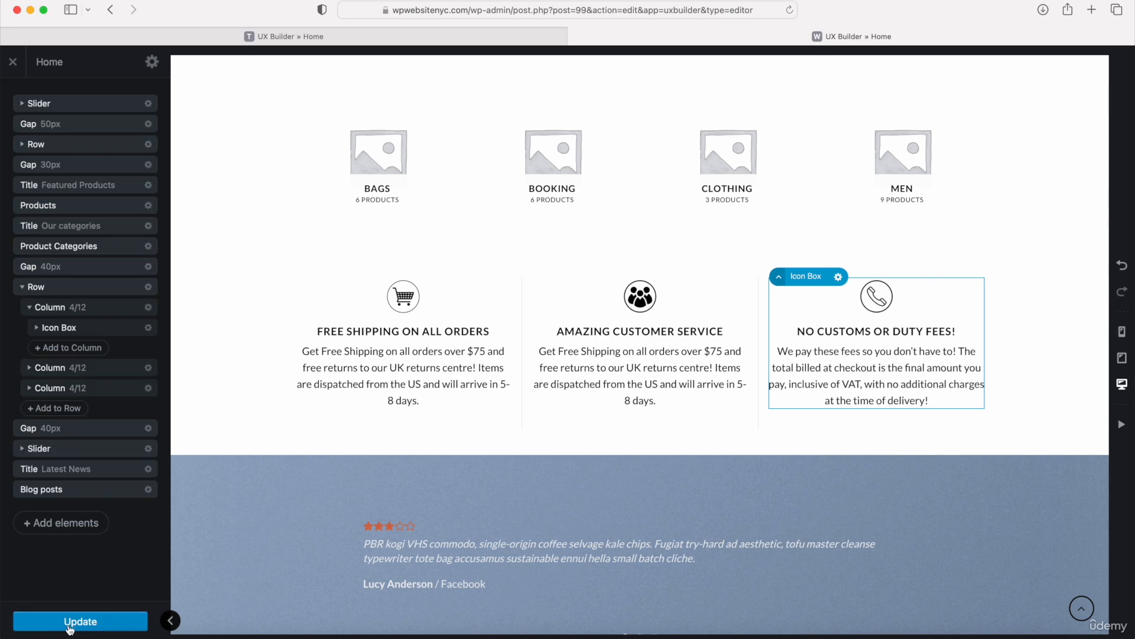
# Update the Home page to save the icon box changes
pyautogui.click(66, 625)
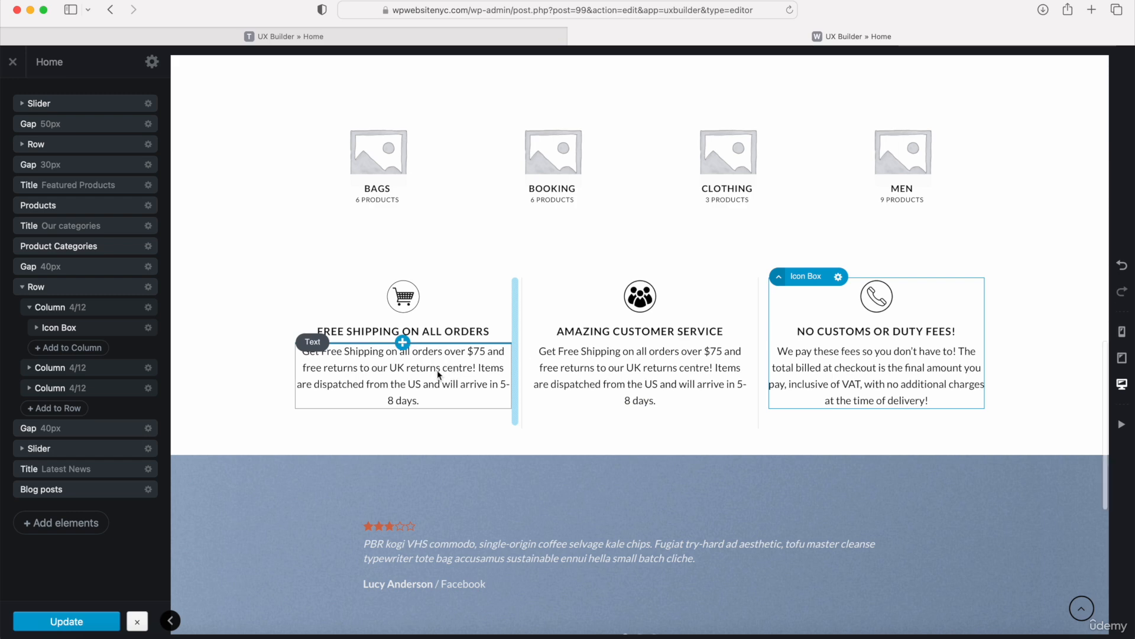
pyautogui.scroll(-7, 437, 370)
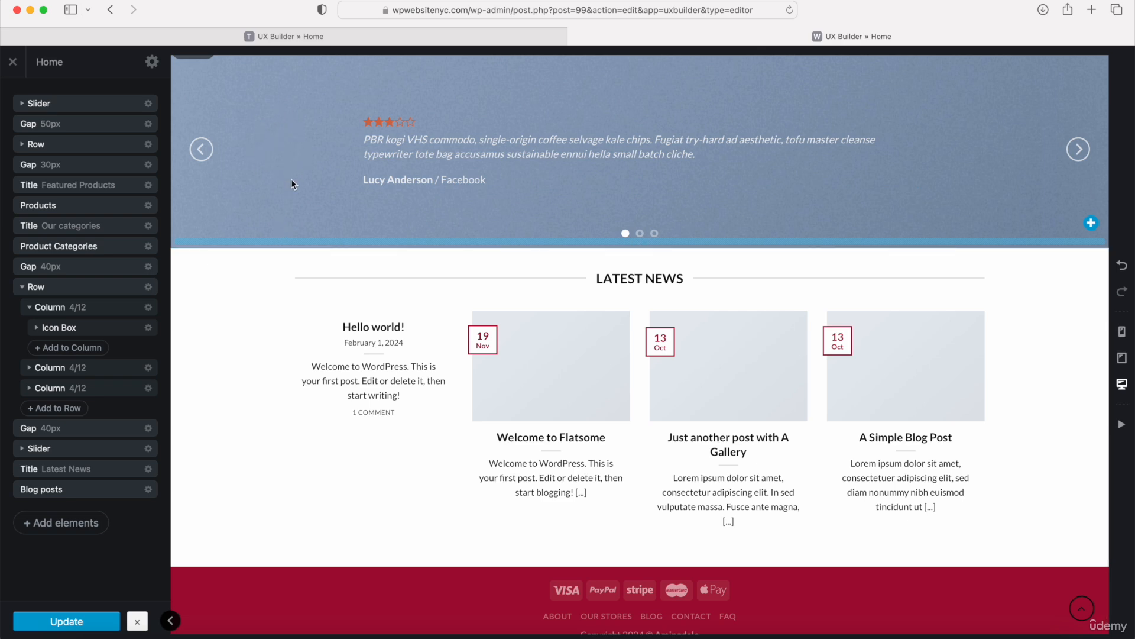
pyautogui.scroll(2, 289, 192)
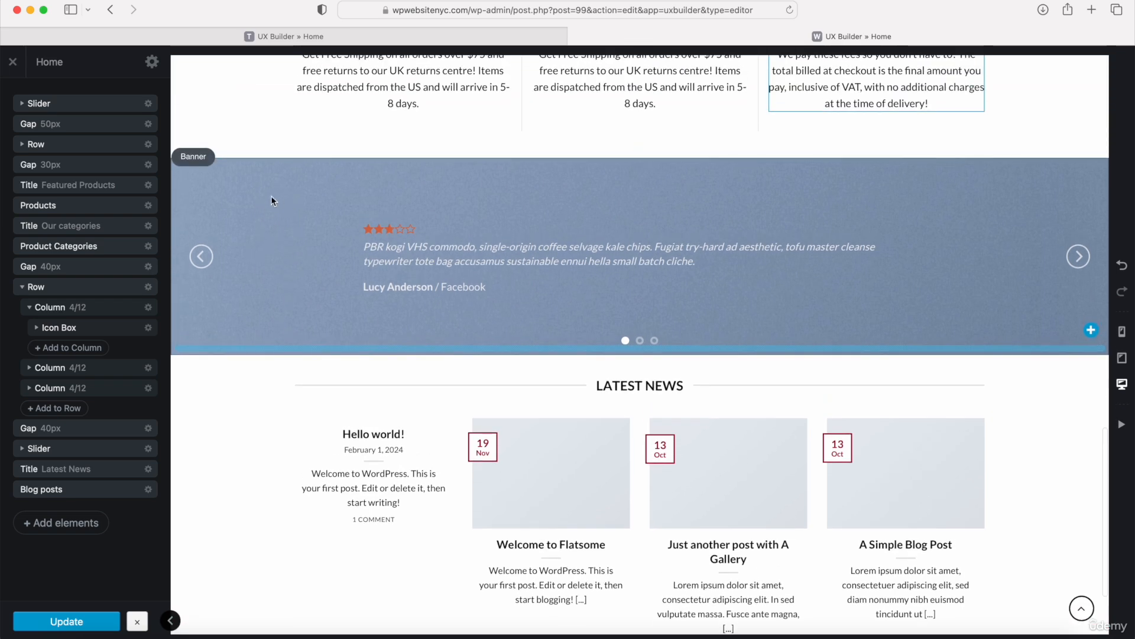
# Move the first testimonial banner out of the slider above Latest News and delete that slider with its remaining banners
pyautogui.click(23, 287)
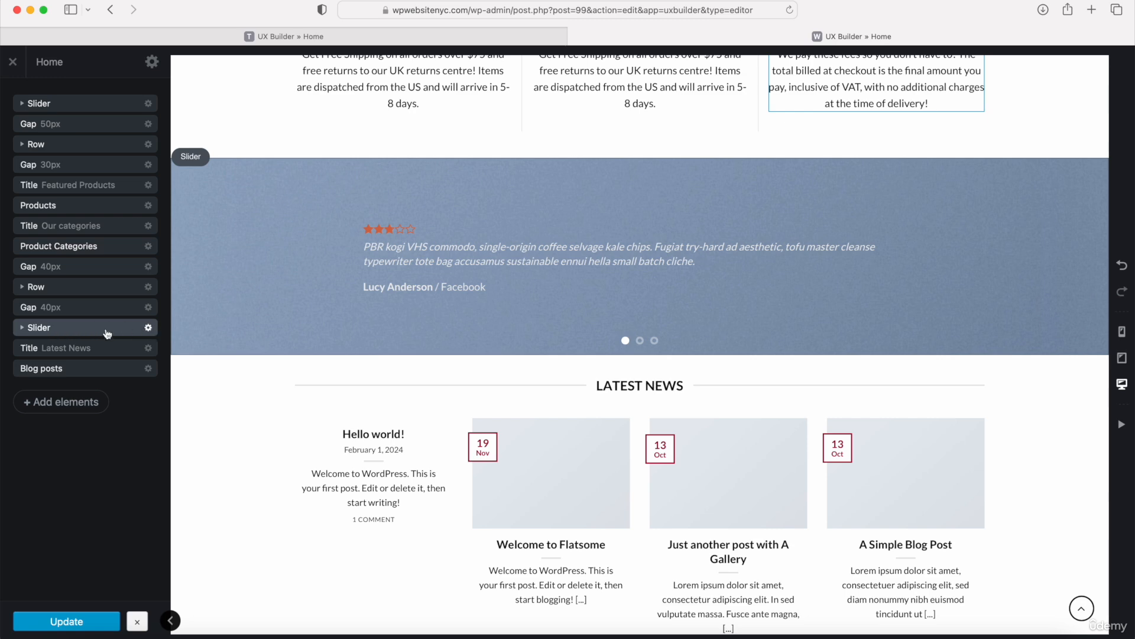
pyautogui.click(23, 328)
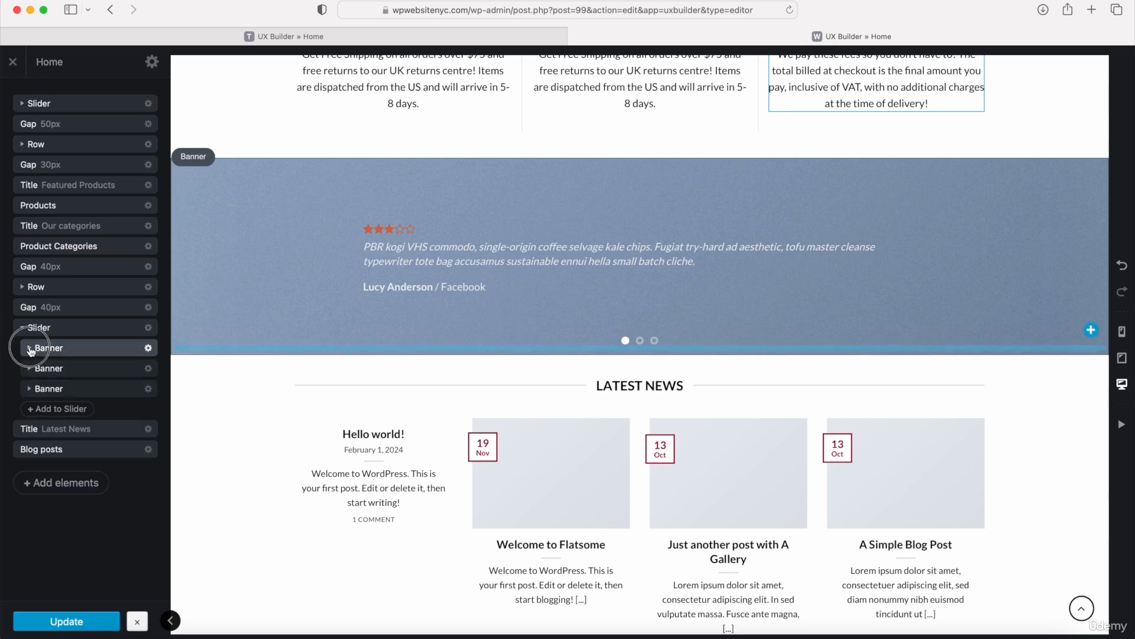
pyautogui.click(30, 348)
pyautogui.moveTo(57, 350); pyautogui.dragTo(59, 329)
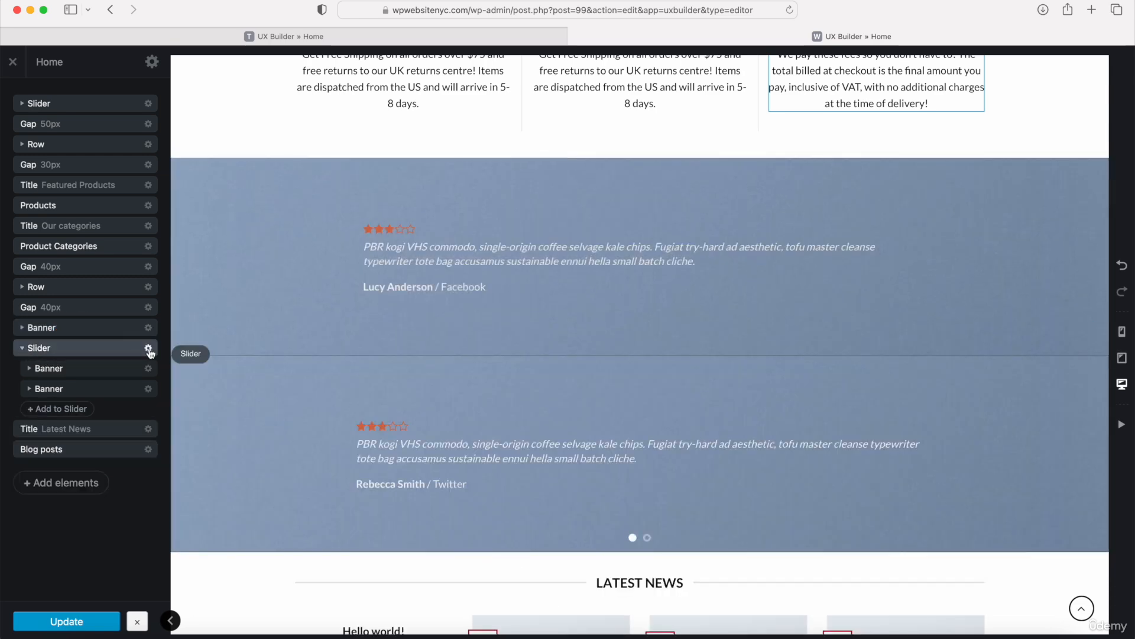
pyautogui.click(149, 349)
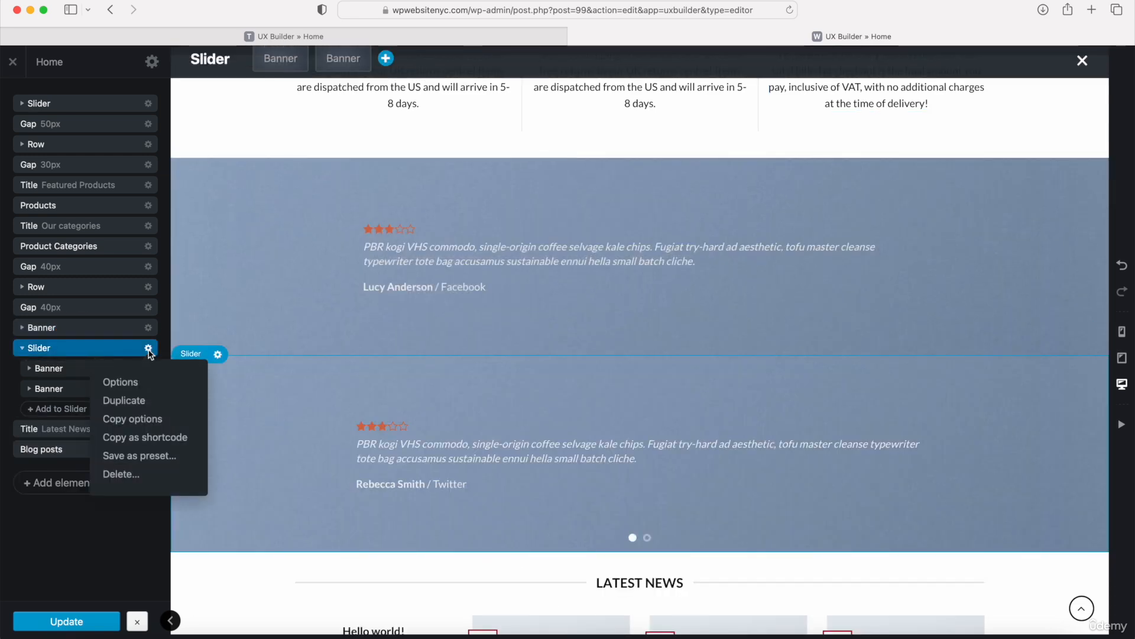
pyautogui.click(125, 476)
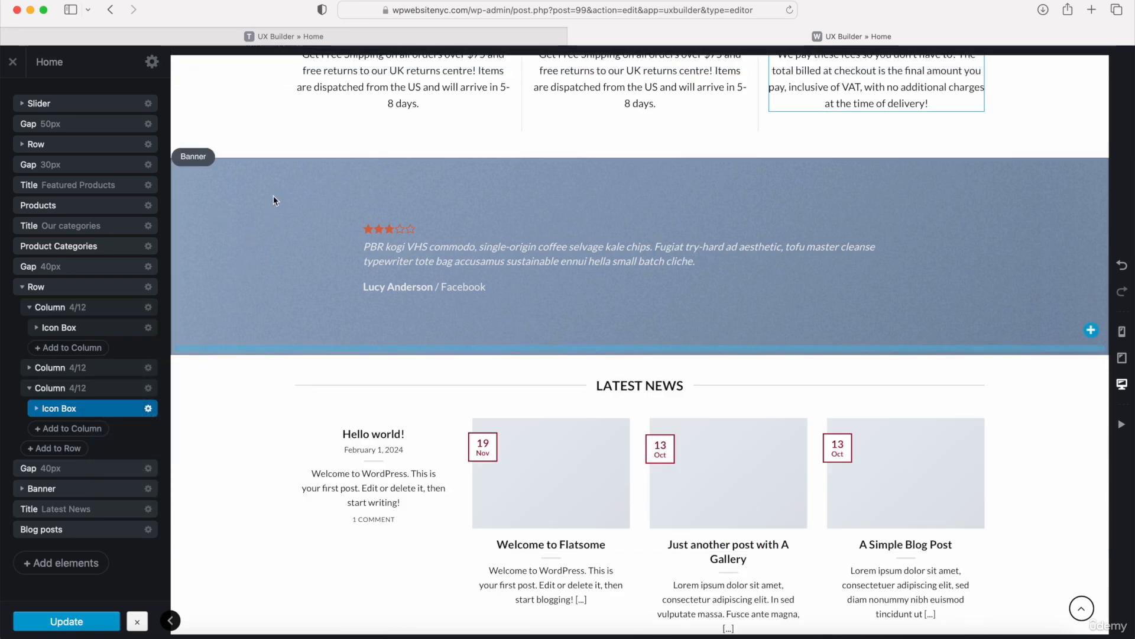
# Move the text out of the testimonial into the banner's text box and delete the testimonial element
pyautogui.scroll(-2, 99, 406)
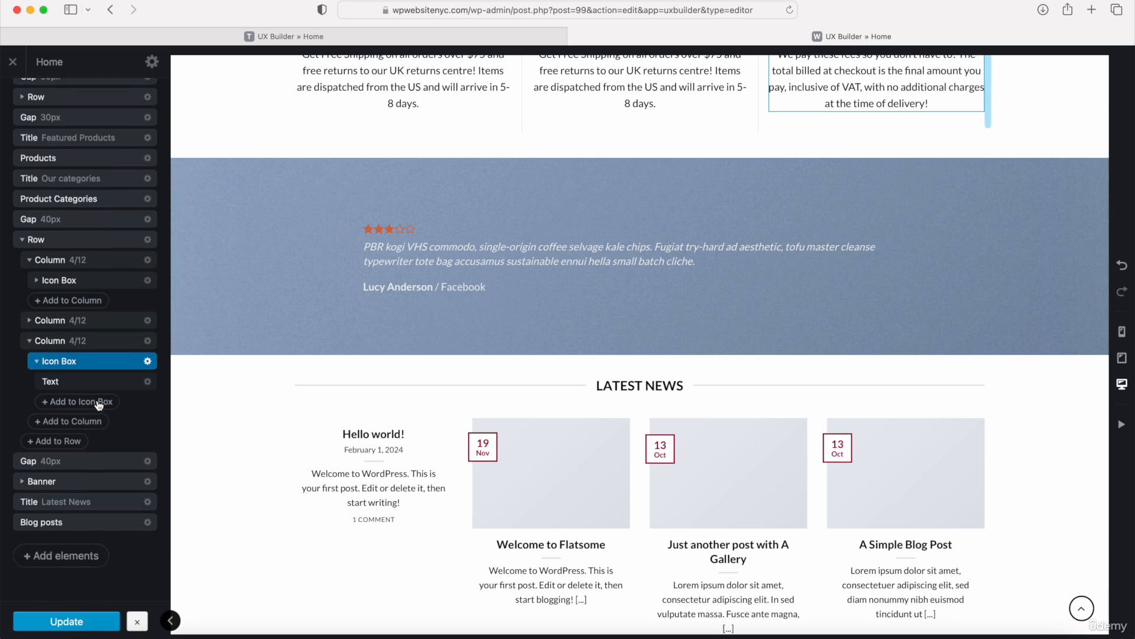
pyautogui.click(22, 488)
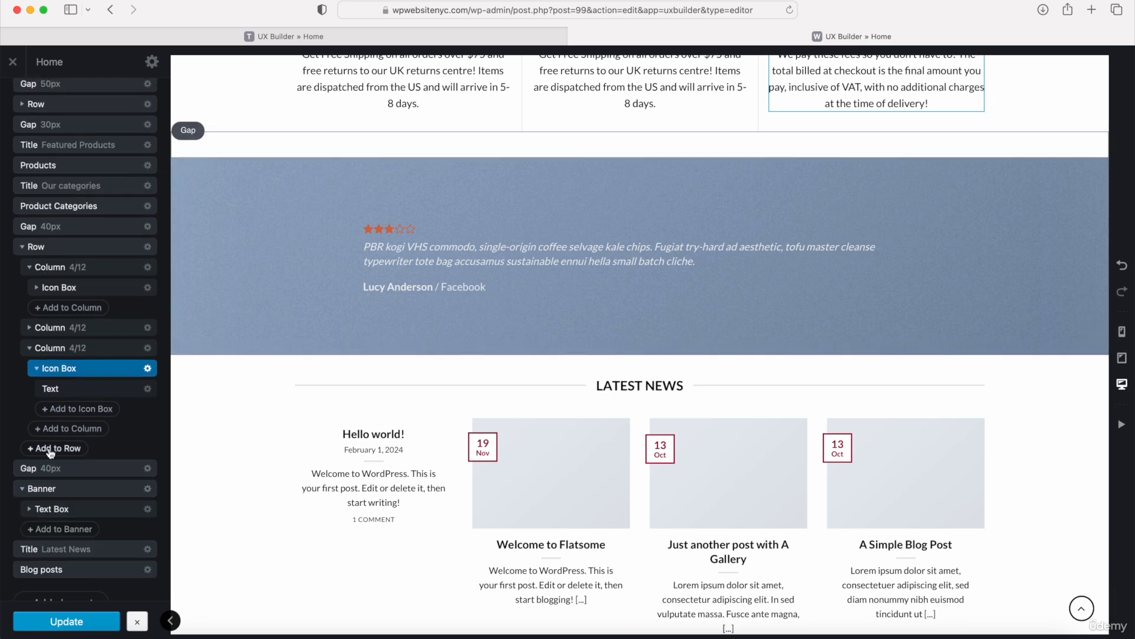
pyautogui.scroll(-2, 35, 473)
pyautogui.click(29, 467)
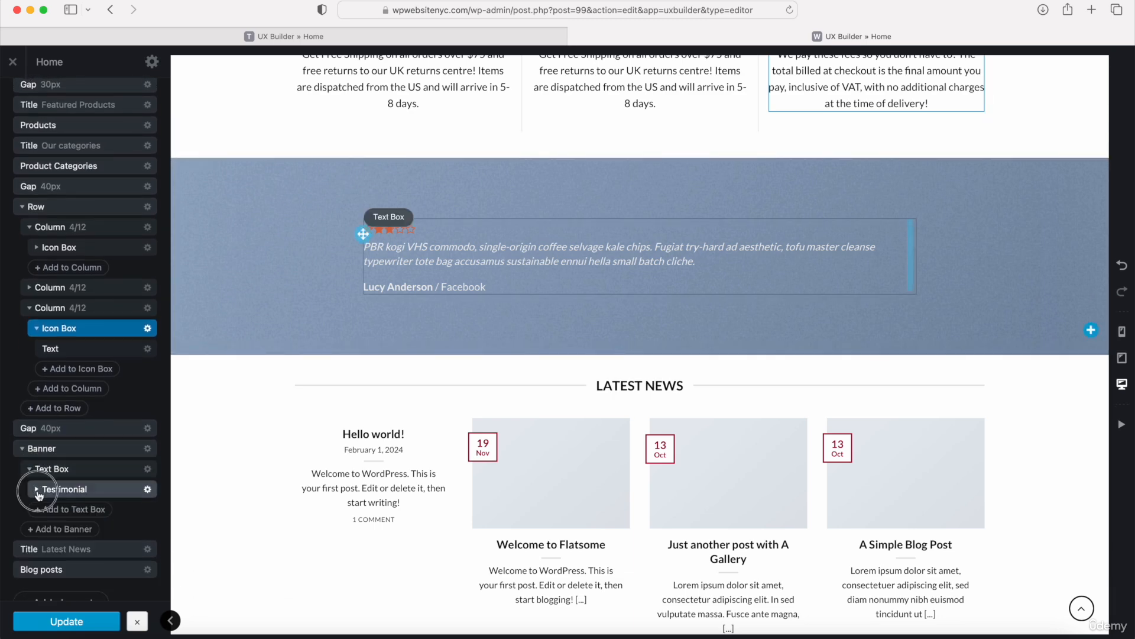
pyautogui.click(36, 490)
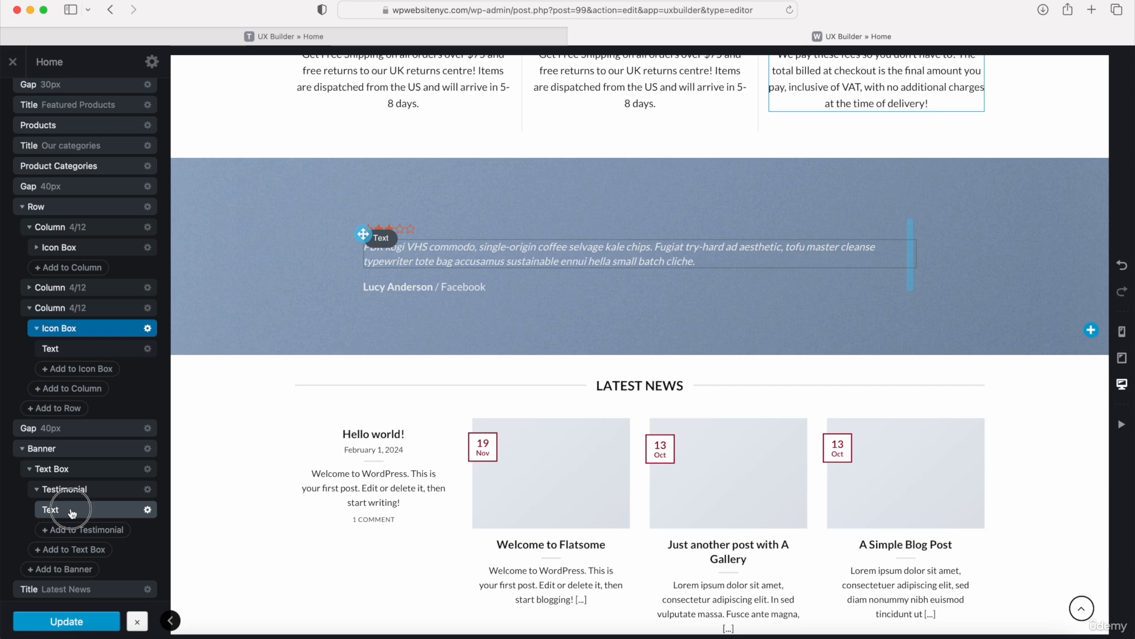
pyautogui.moveTo(70, 510); pyautogui.dragTo(73, 488)
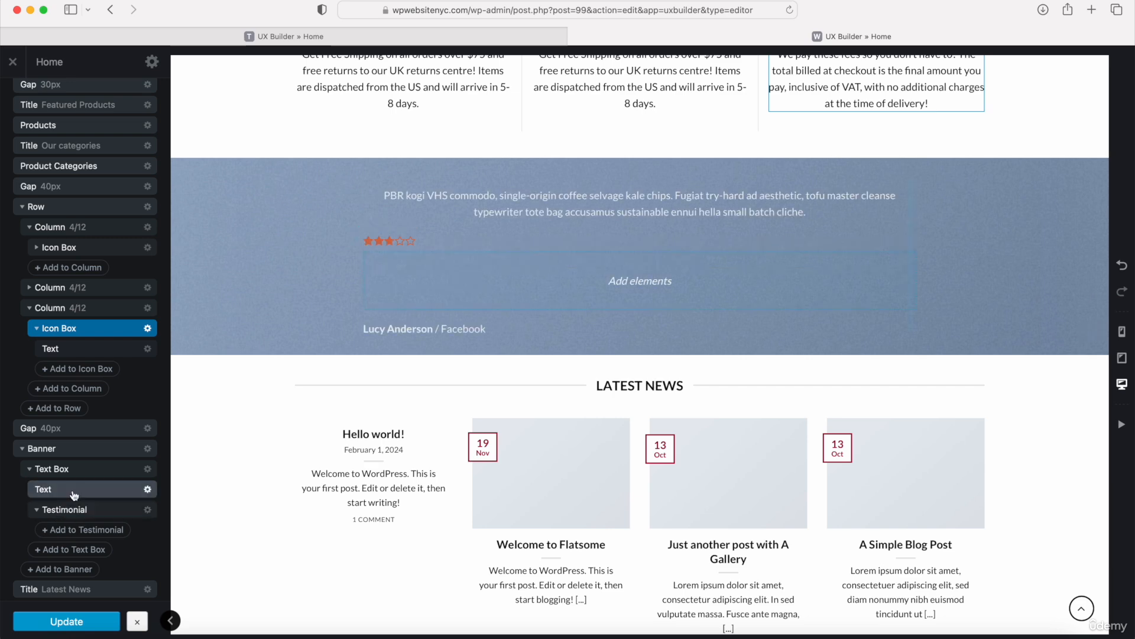
pyautogui.click(148, 510)
pyautogui.click(127, 460)
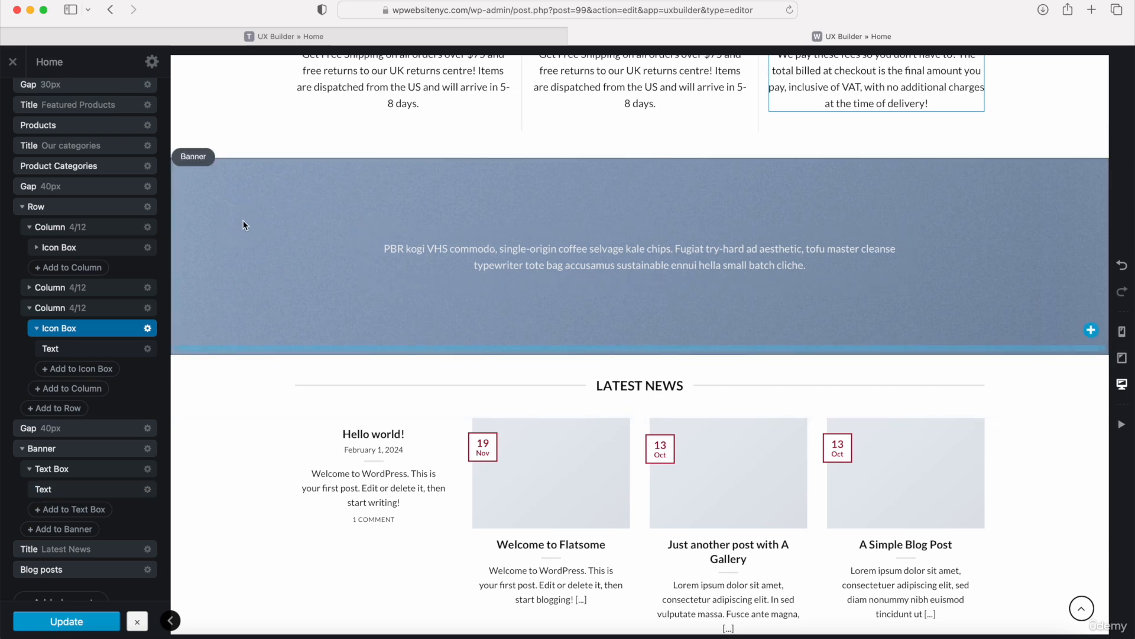
# Replace the banner's background image with banner2-scaled.jpg and set its focal position to 60% 26%
pyautogui.click(236, 205)
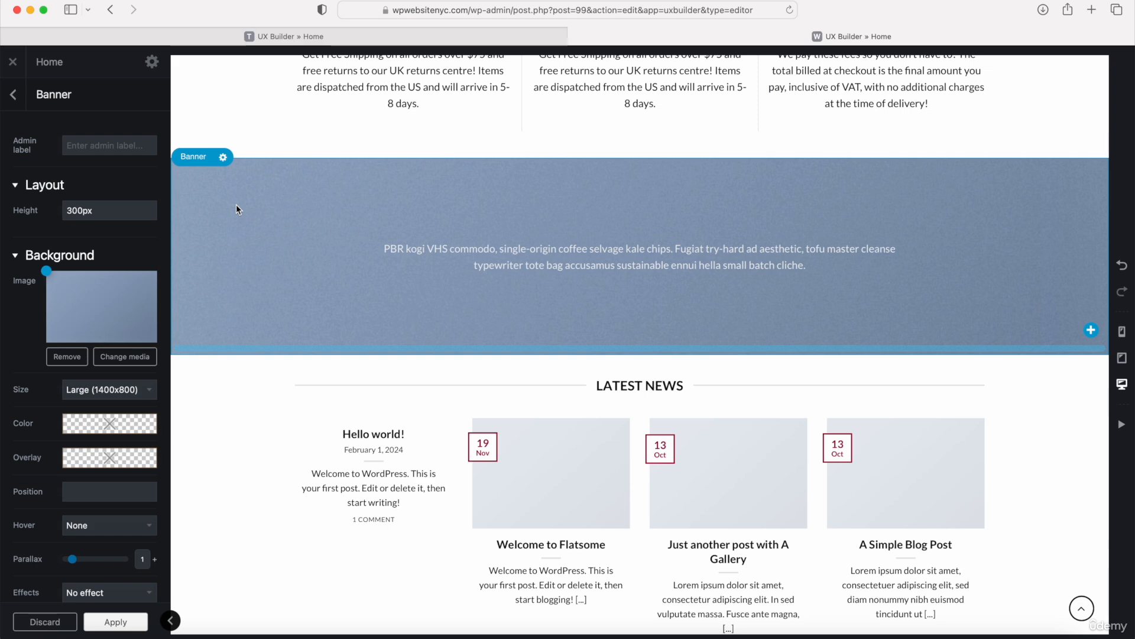
pyautogui.click(75, 357)
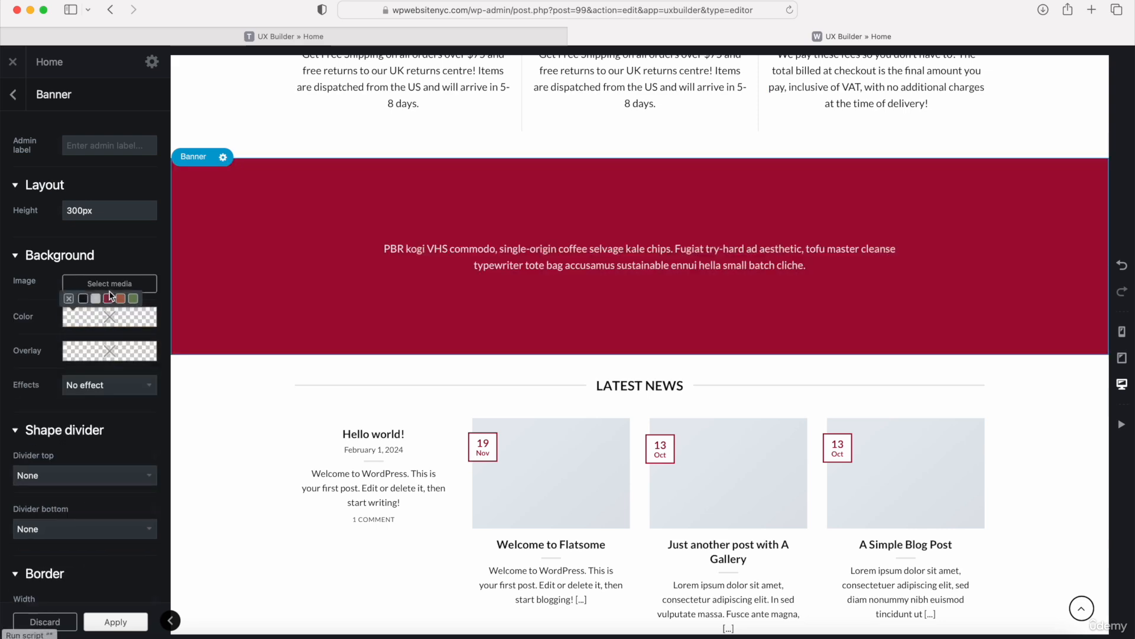
pyautogui.click(117, 285)
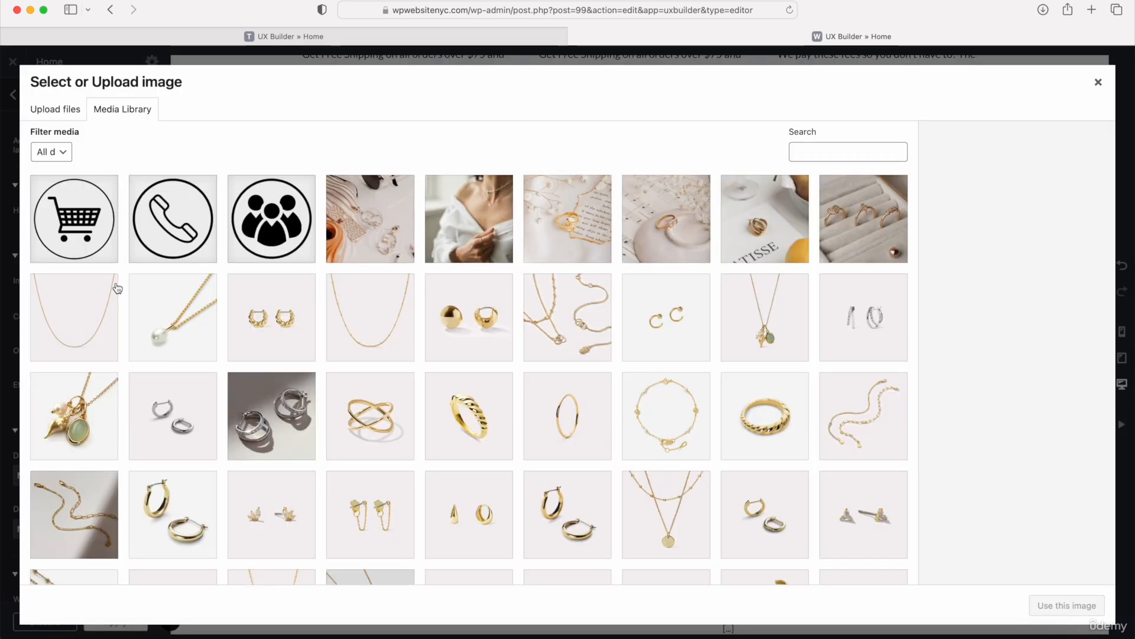
pyautogui.click(372, 214)
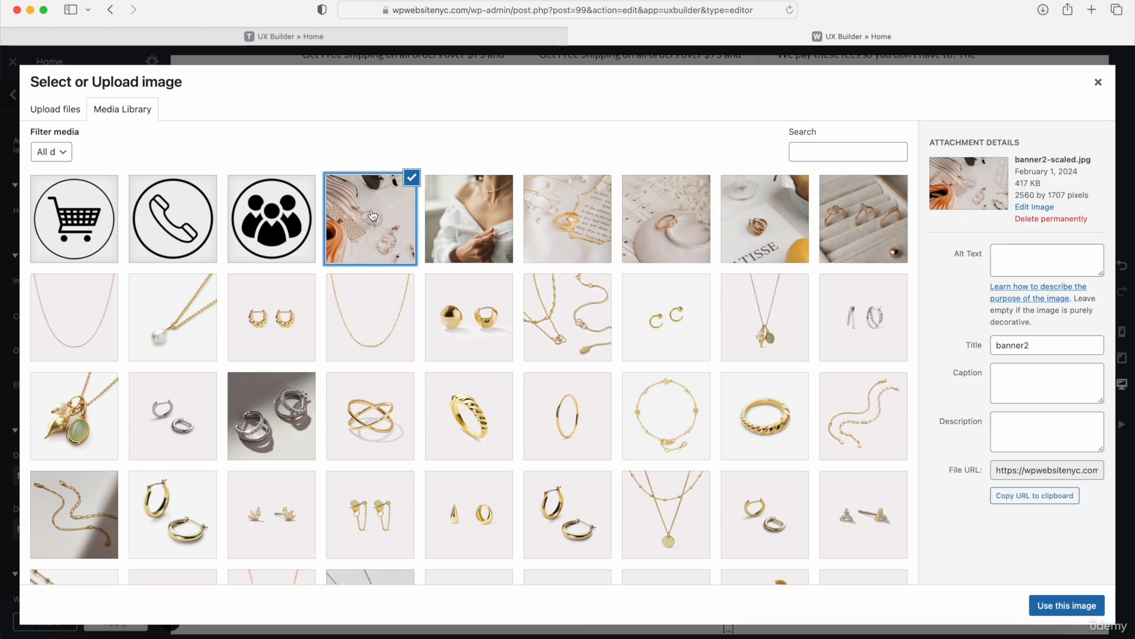
pyautogui.click(1047, 604)
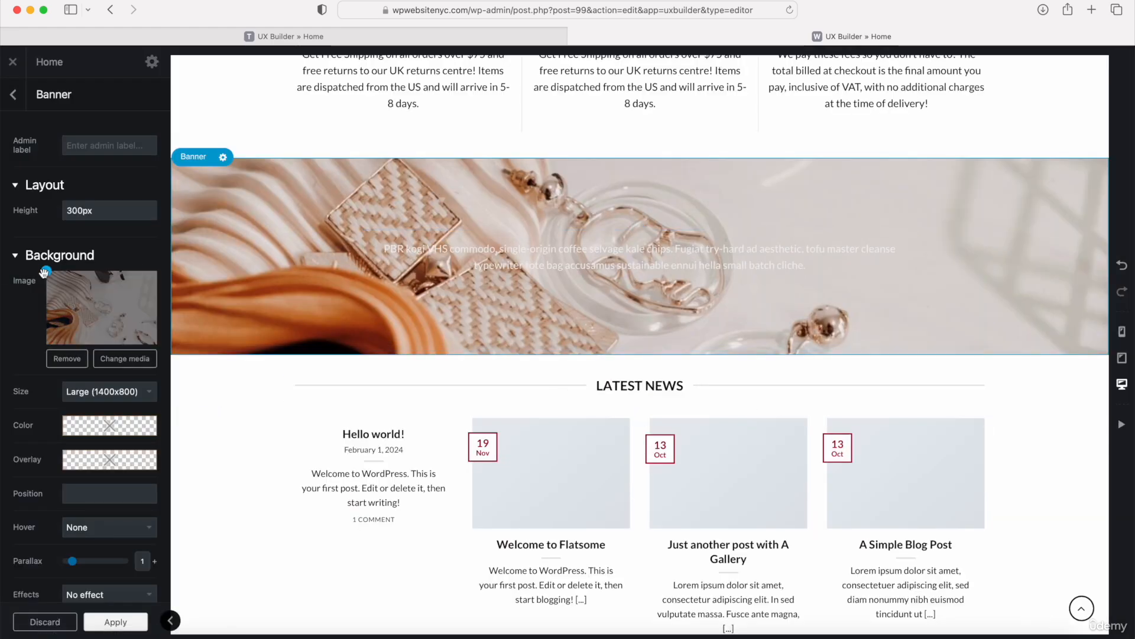
pyautogui.moveTo(47, 271); pyautogui.dragTo(114, 290)
# Give the banner a nearly transparent crimson overlay, rgba(165, 13, 53, 0.064)
pyautogui.moveTo(89, 463)
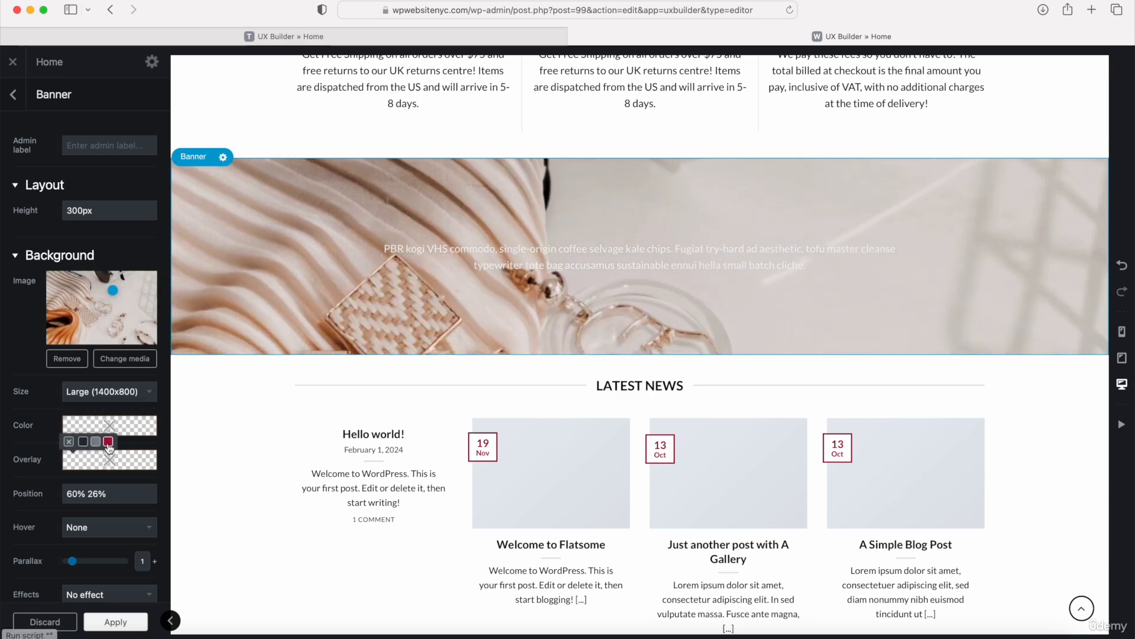
pyautogui.click(107, 441)
pyautogui.click(124, 462)
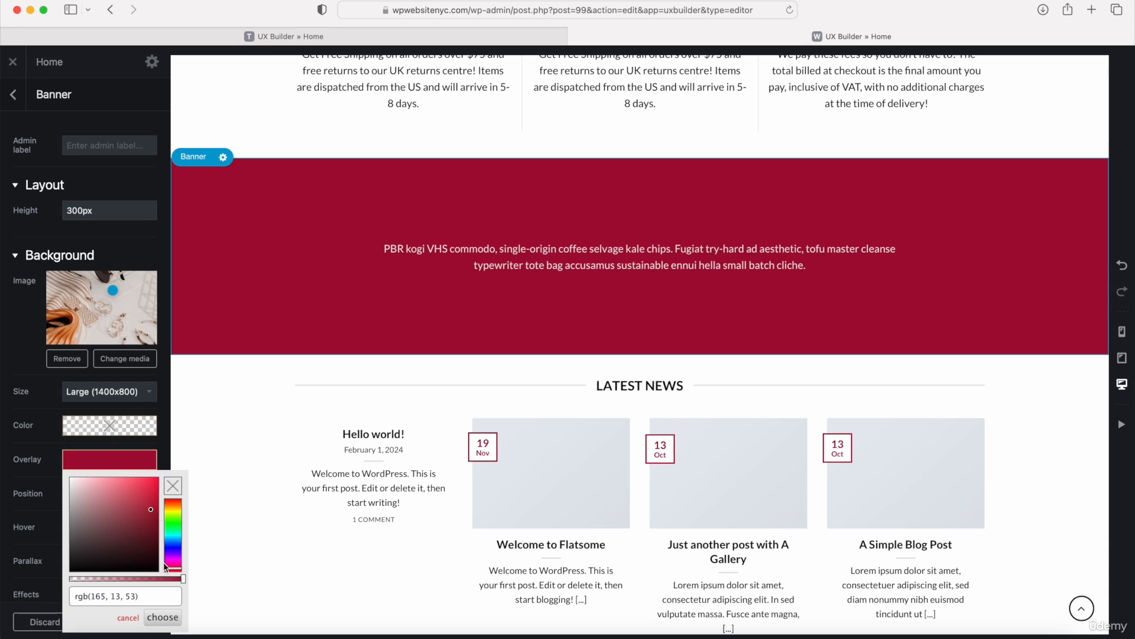
pyautogui.moveTo(184, 584); pyautogui.dragTo(78, 584)
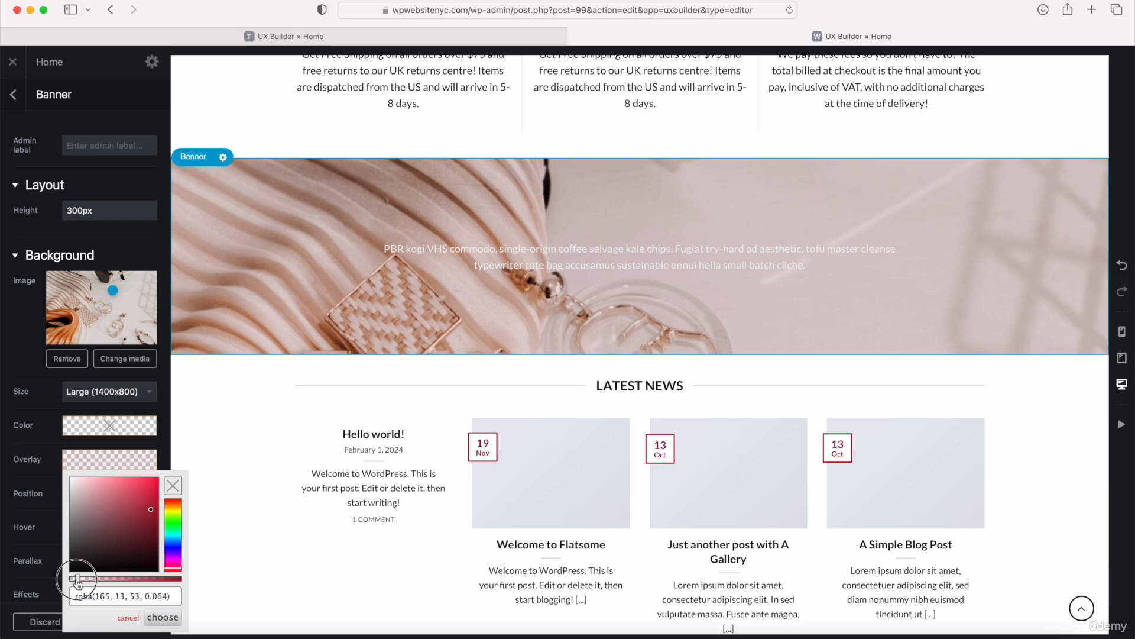
pyautogui.click(162, 617)
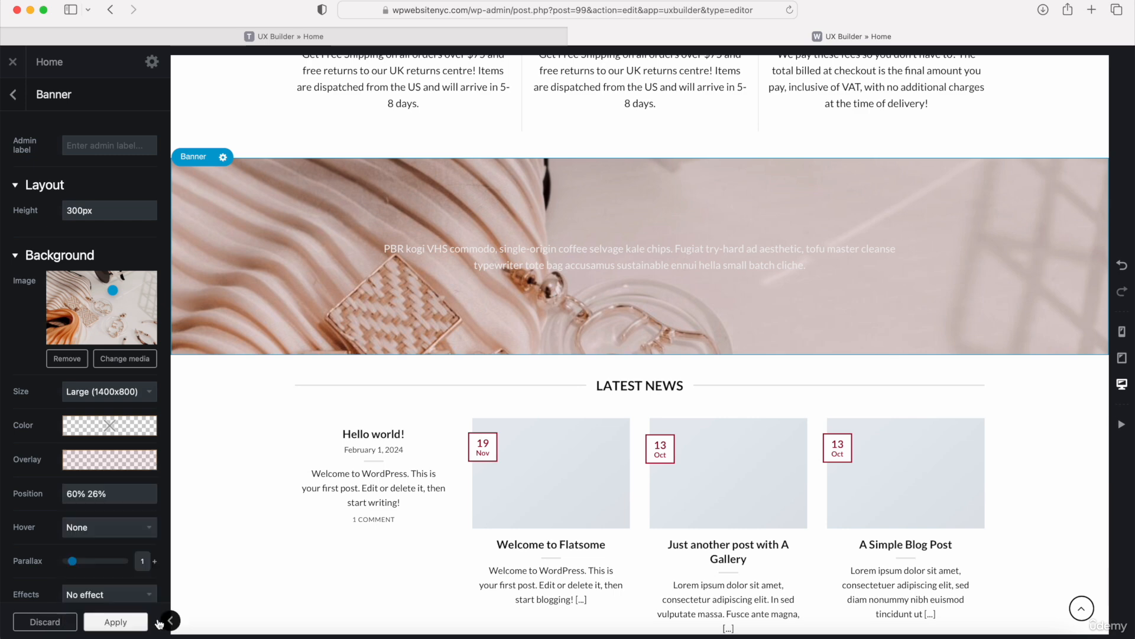
# Show the extended formatting options in the banner text's editor and set the whole paragraph's font size to 130%
pyautogui.doubleClick(475, 258)
pyautogui.click(81, 135)
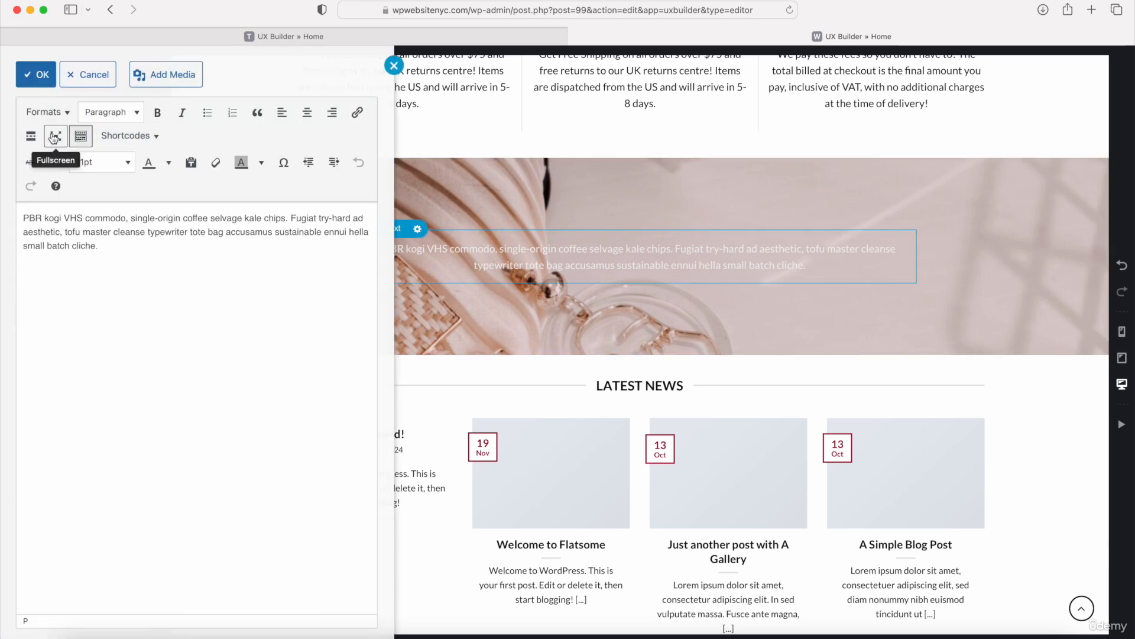
pyautogui.tripleClick(98, 248)
pyautogui.click(101, 163)
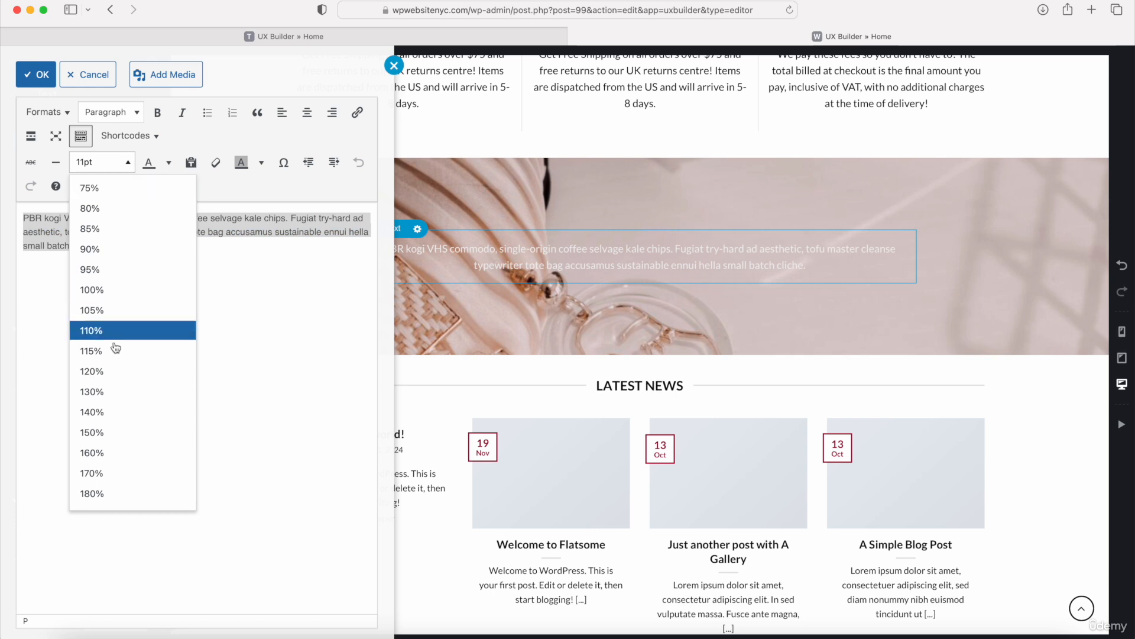
pyautogui.click(102, 435)
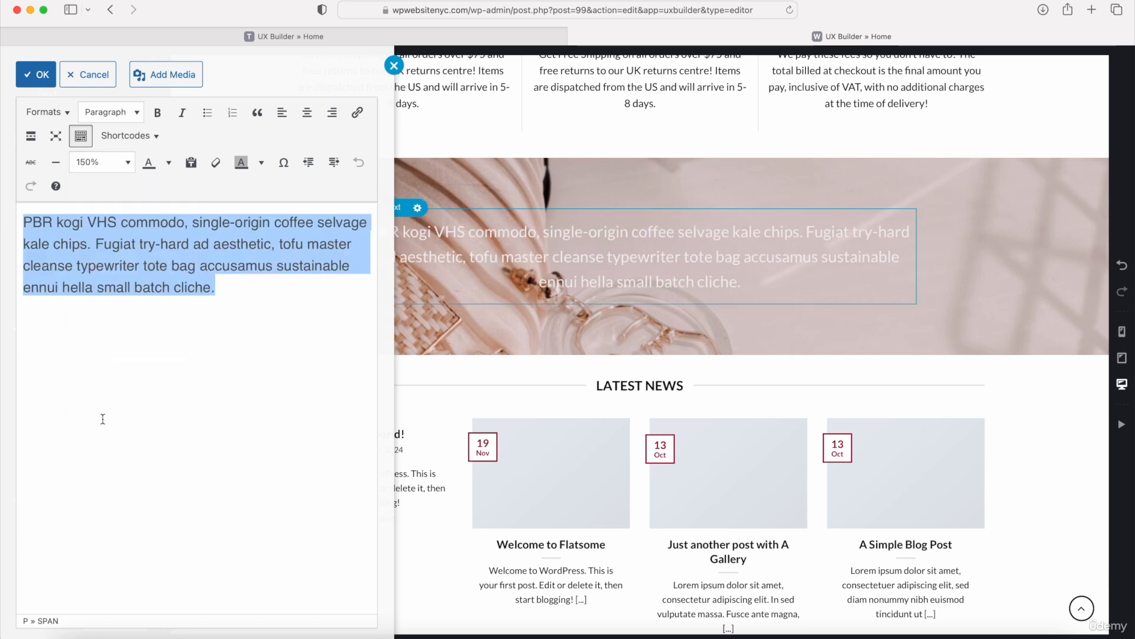
pyautogui.click(117, 162)
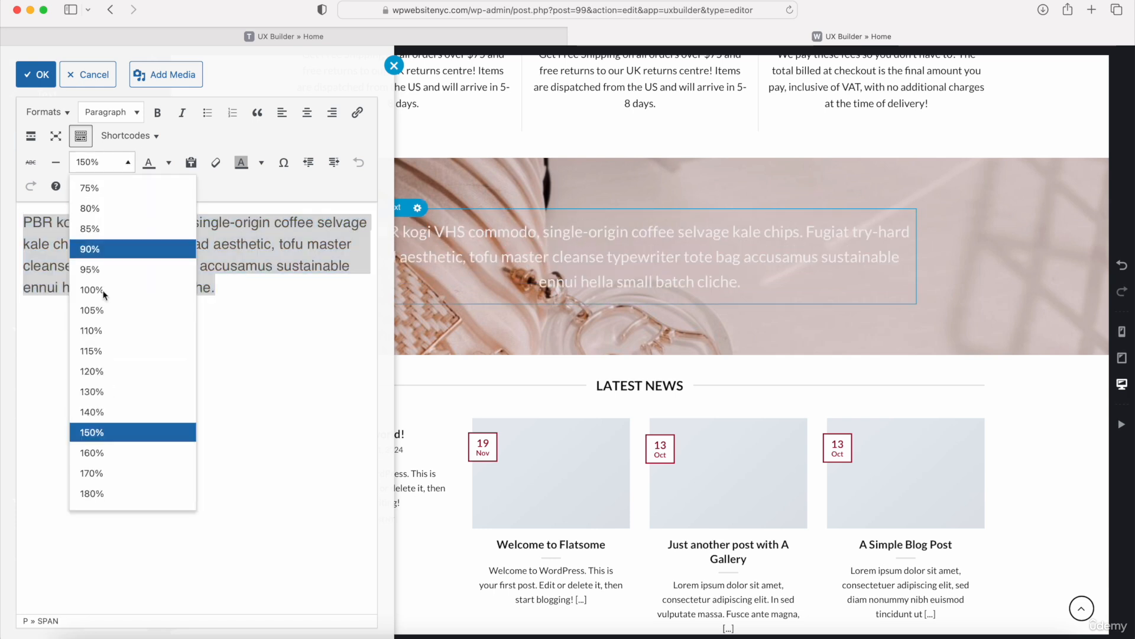
pyautogui.click(94, 410)
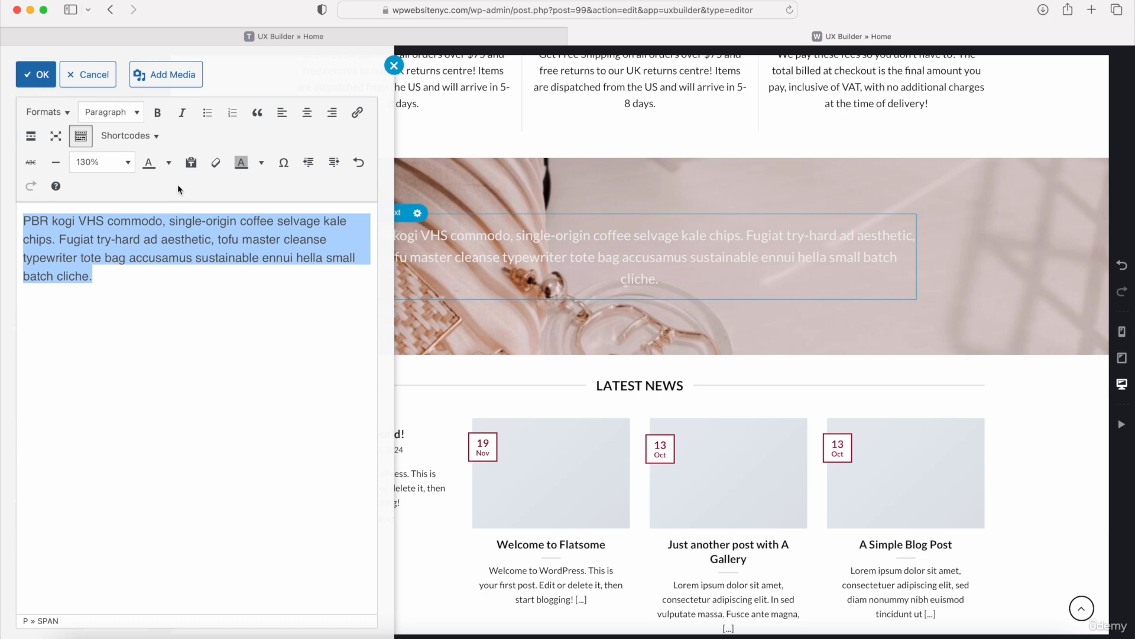
pyautogui.click(36, 74)
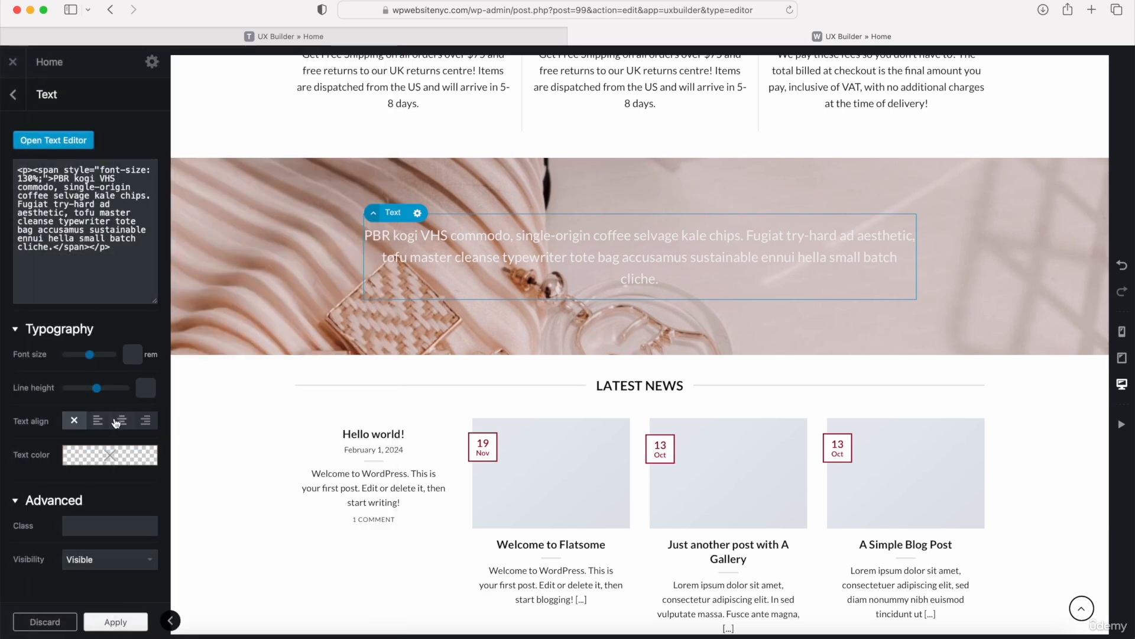
# Centre-align the banner text and set the whole paragraph's font size to 120%
pyautogui.click(120, 421)
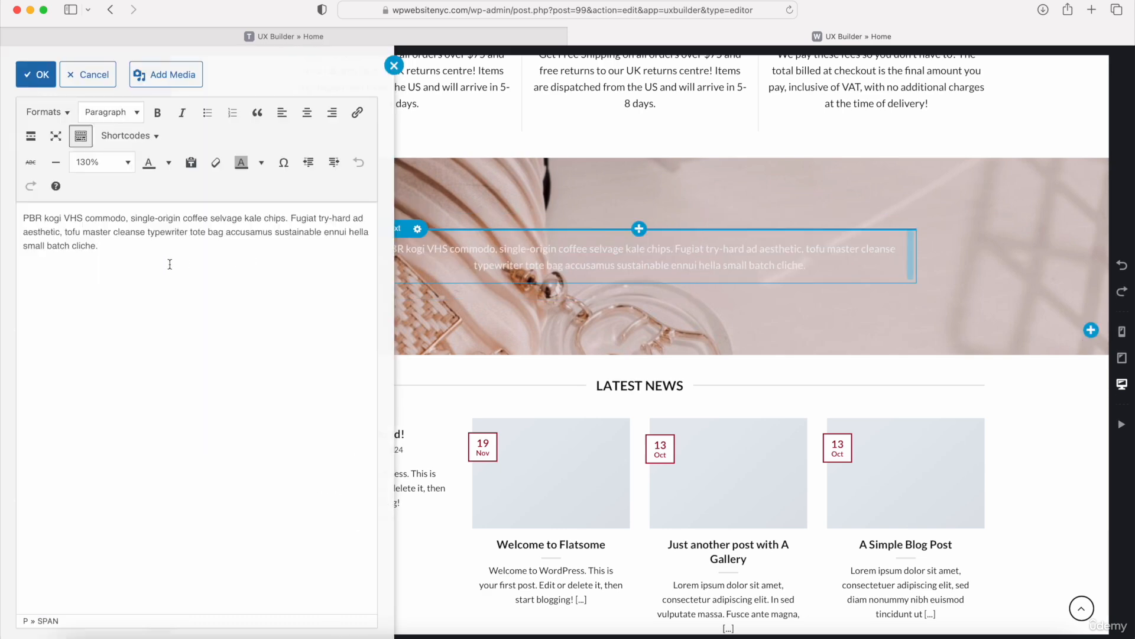
pyautogui.moveTo(152, 261); pyautogui.dragTo(30, 211)
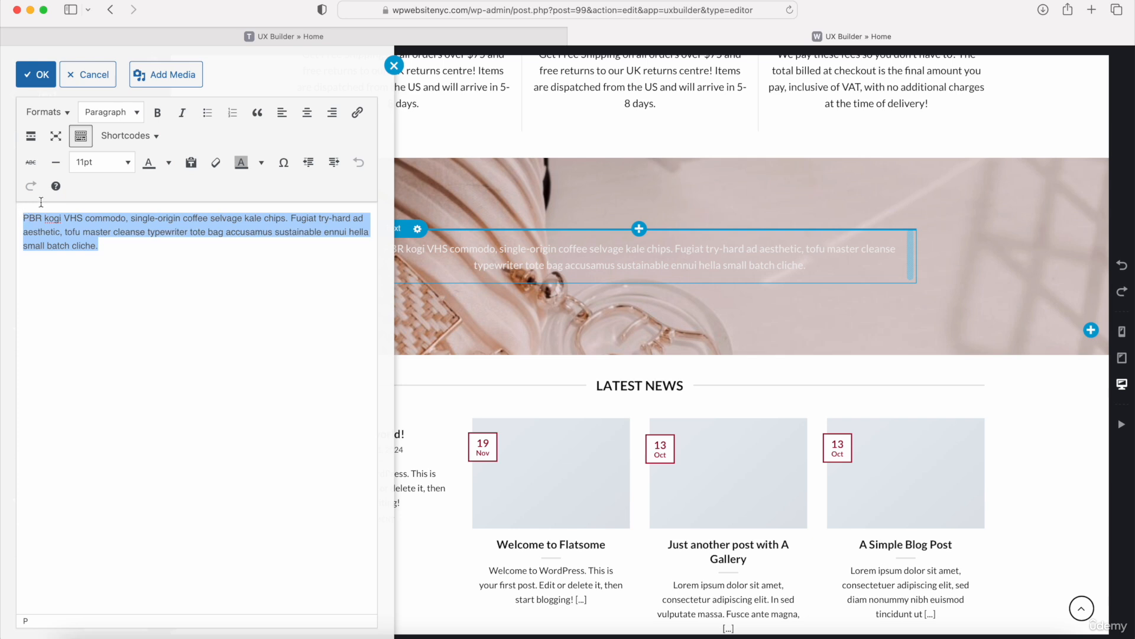
pyautogui.click(127, 167)
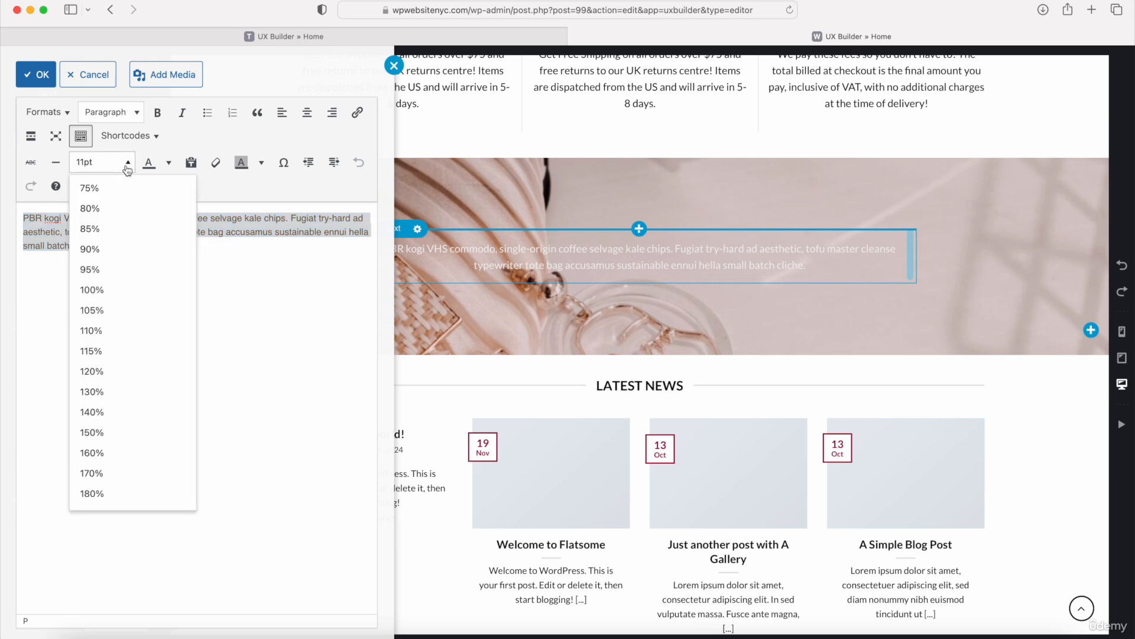
pyautogui.click(113, 397)
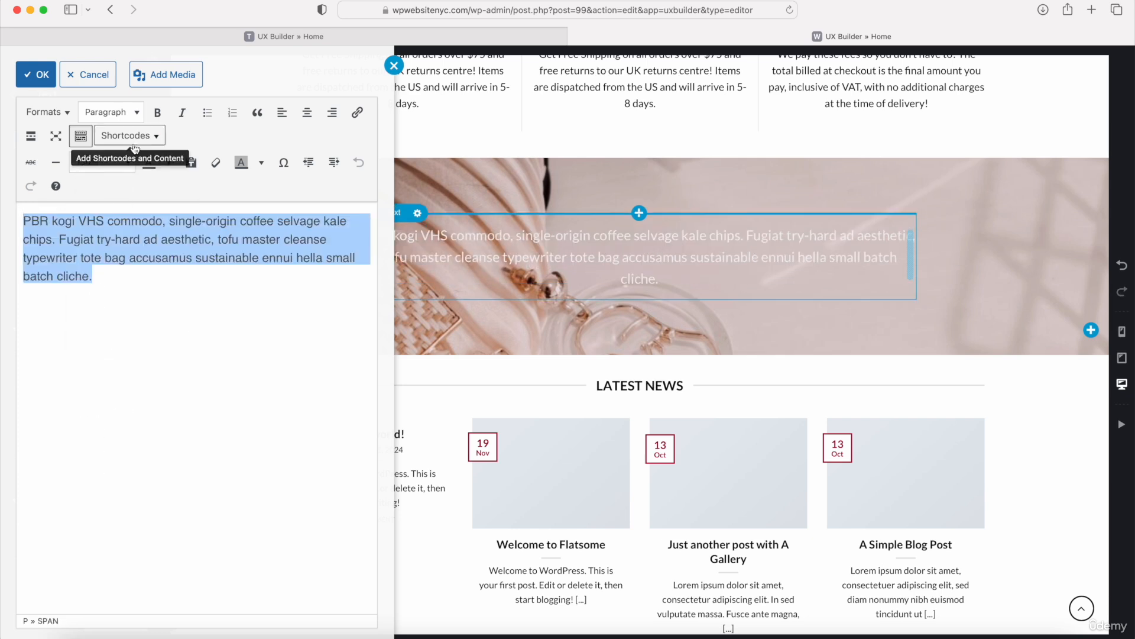
pyautogui.click(127, 162)
pyautogui.click(95, 355)
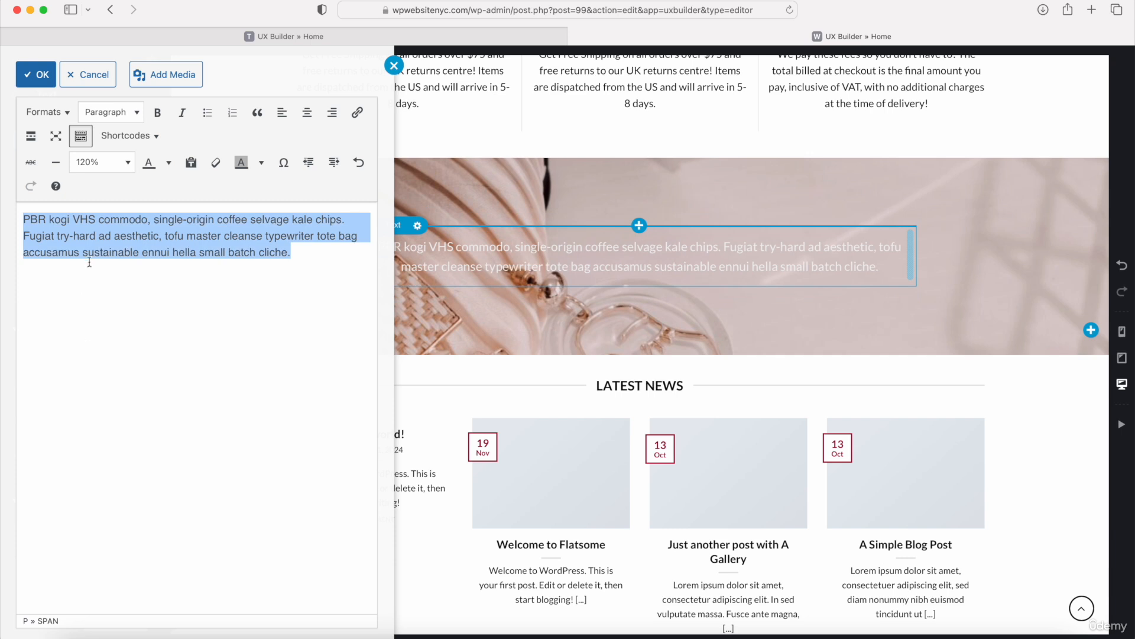
# Apply the Alternative Font format to the banner text, set its font size to 150%, and accept the text edit
pyautogui.click(52, 112)
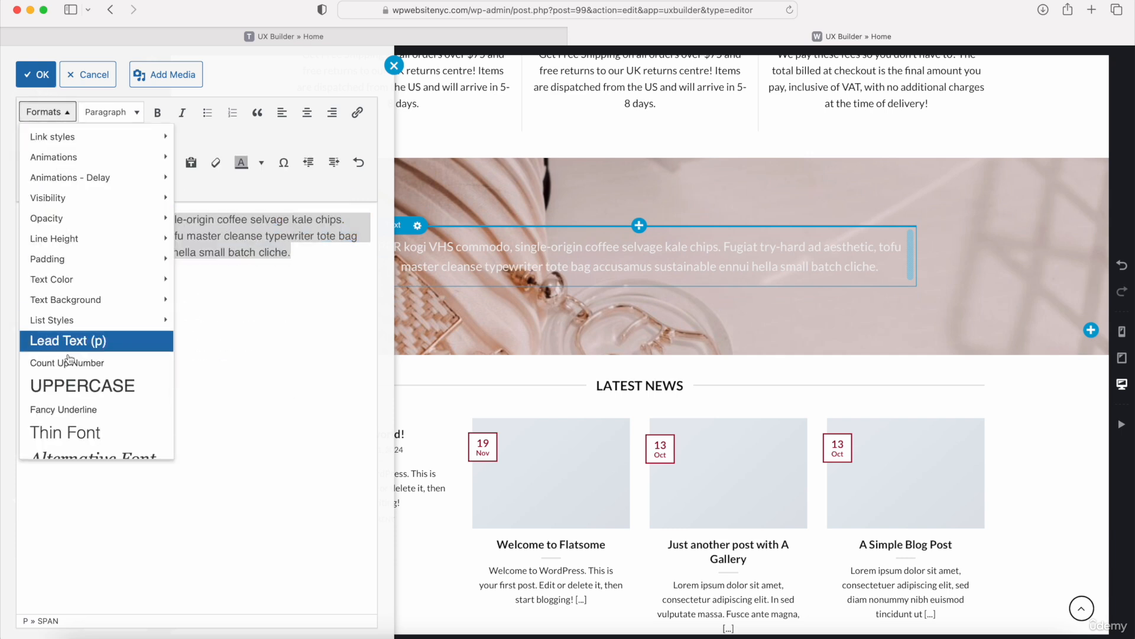
pyautogui.scroll(-1, 71, 409)
pyautogui.click(73, 443)
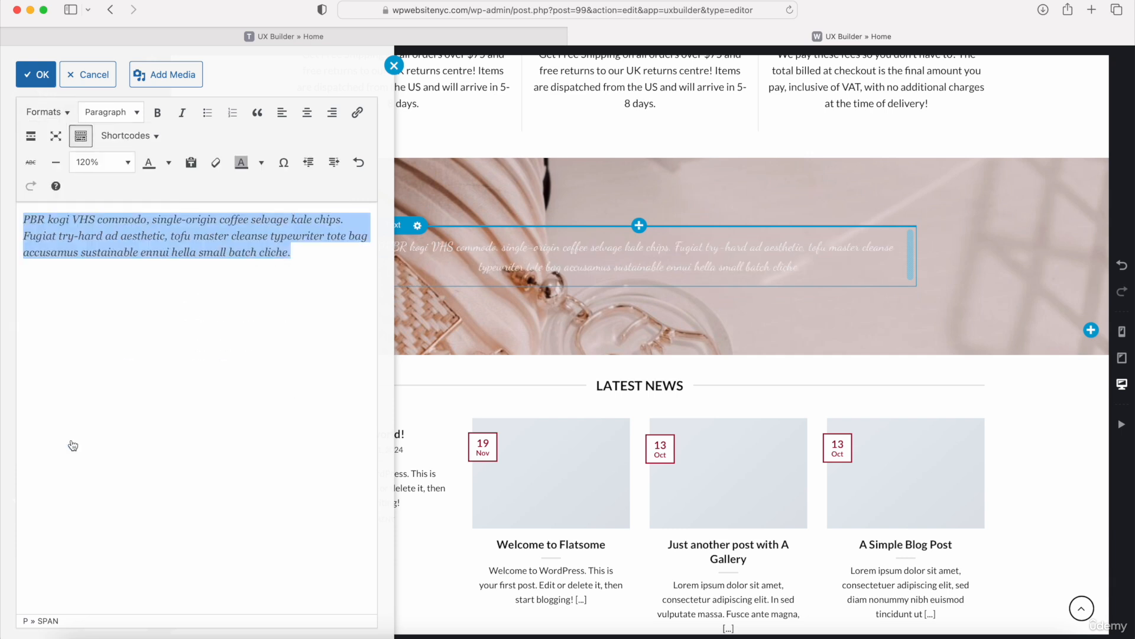
pyautogui.click(133, 173)
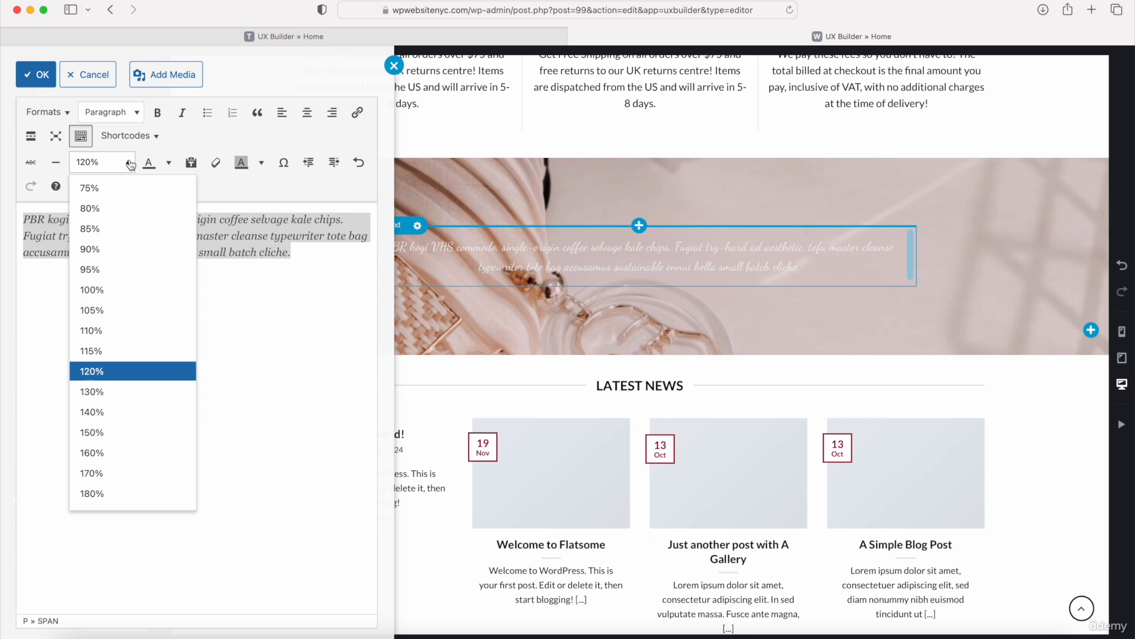
pyautogui.click(116, 444)
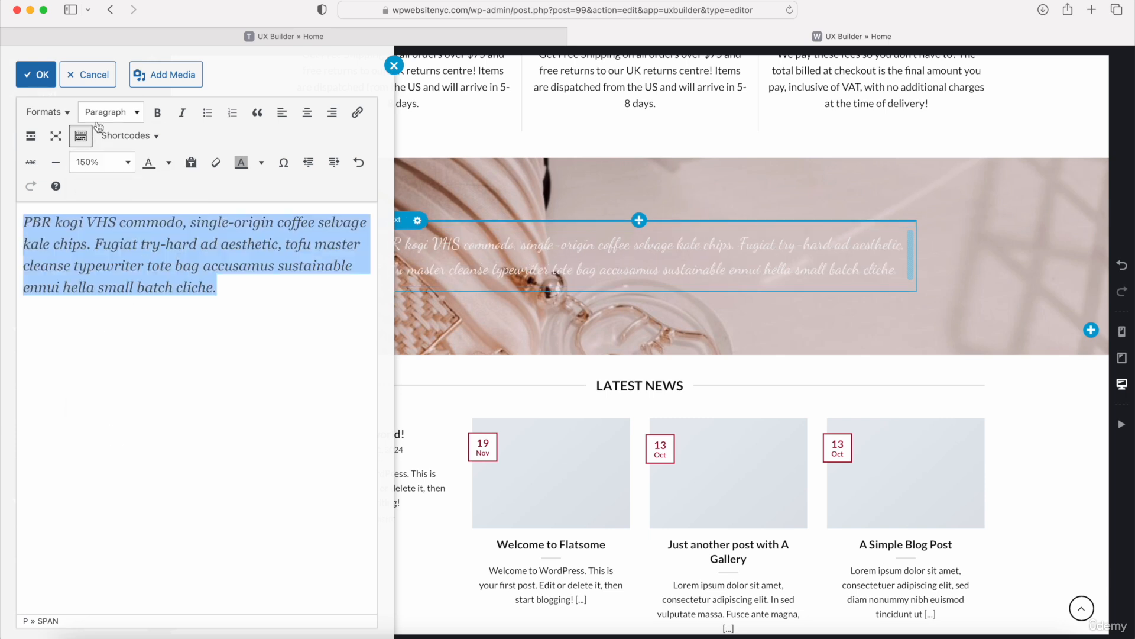
pyautogui.click(48, 112)
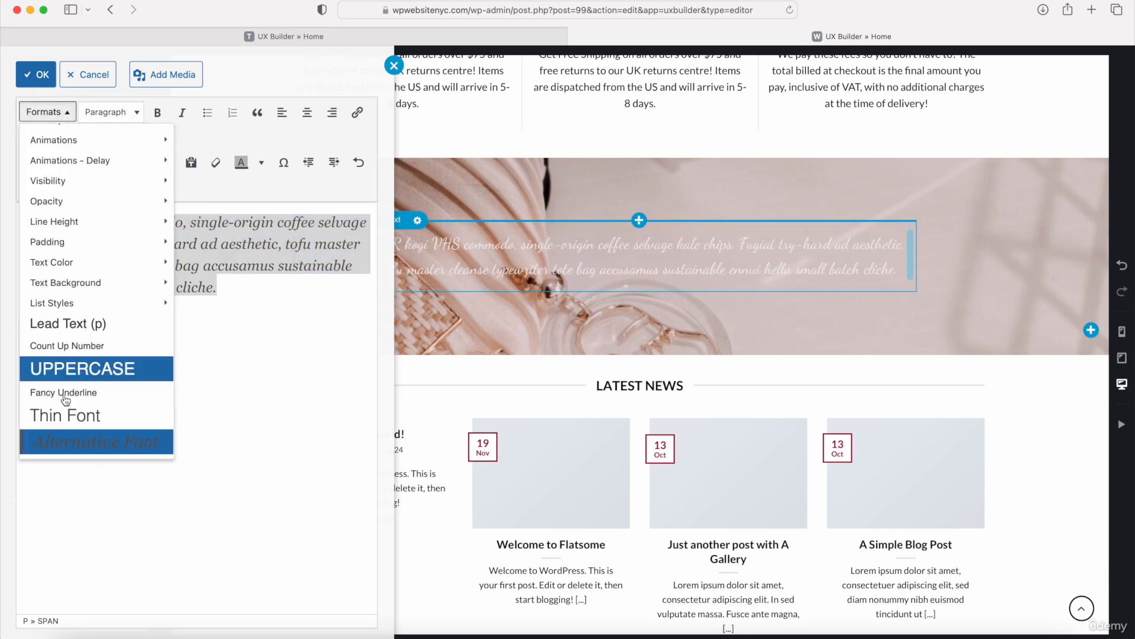
pyautogui.click(239, 421)
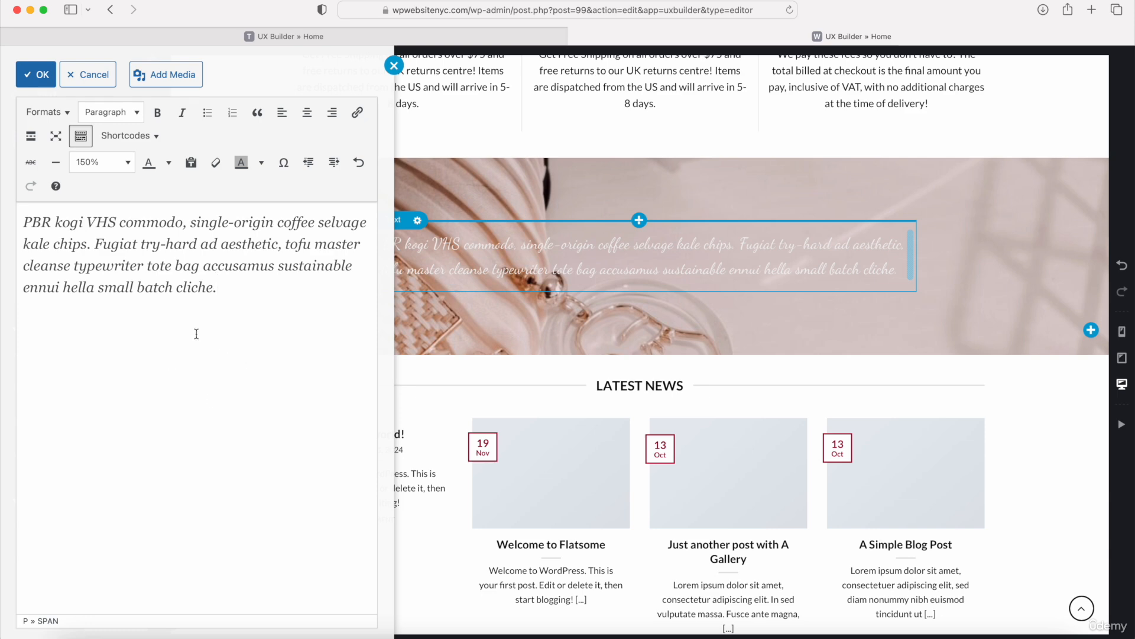
pyautogui.click(41, 77)
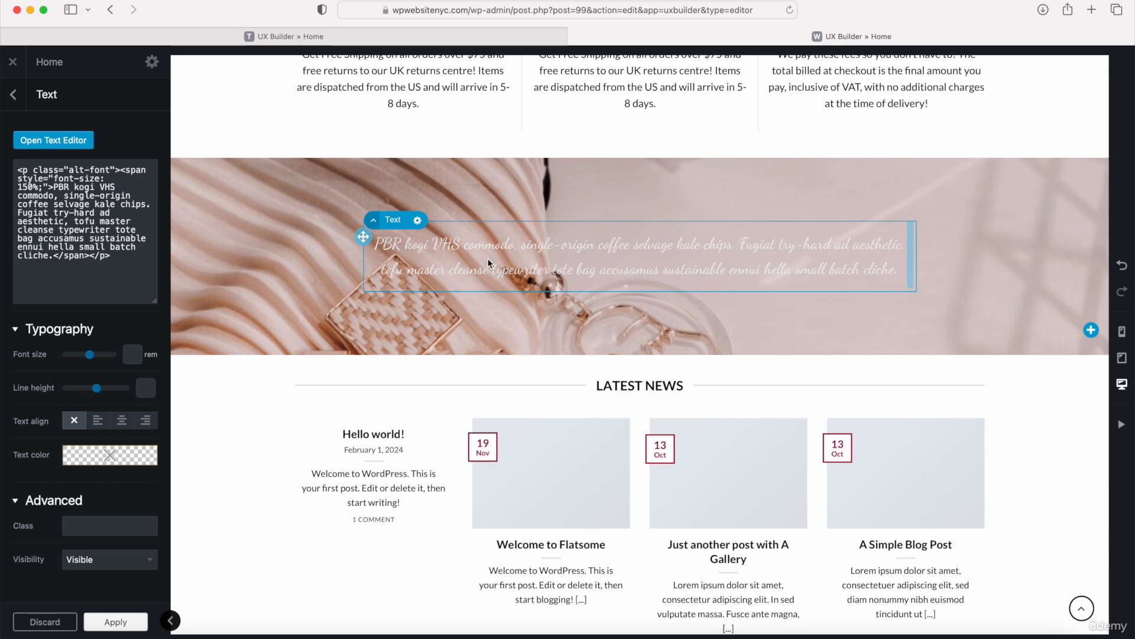
# Centre the banner's Text element, give it the black text colour rgb(0, 0, 0), and apply the settings
pyautogui.click(121, 421)
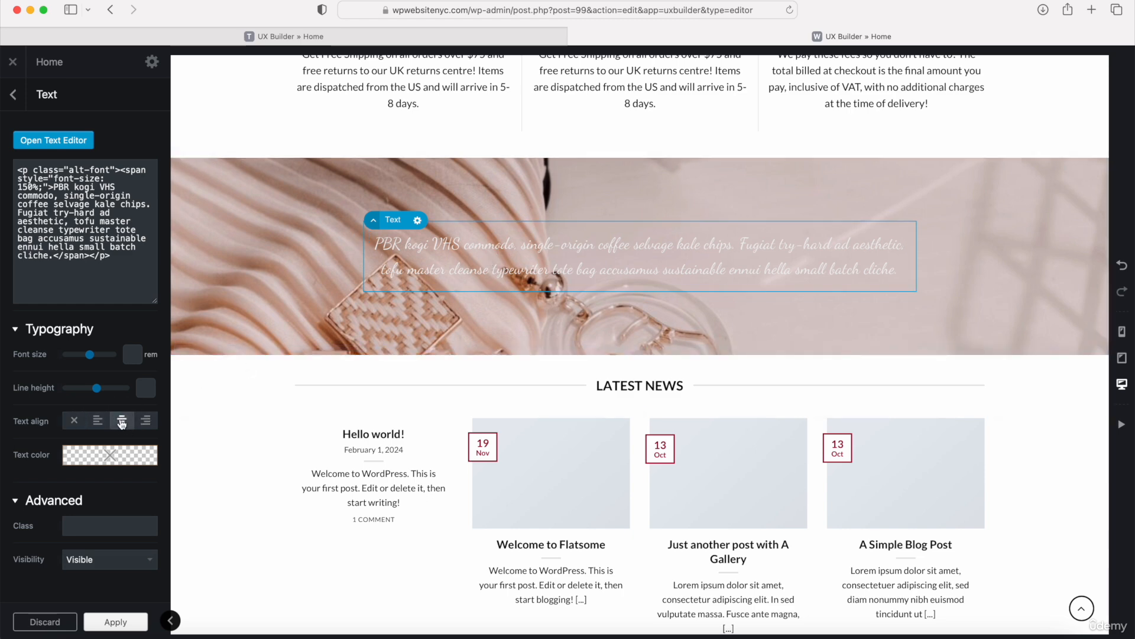
pyautogui.click(108, 455)
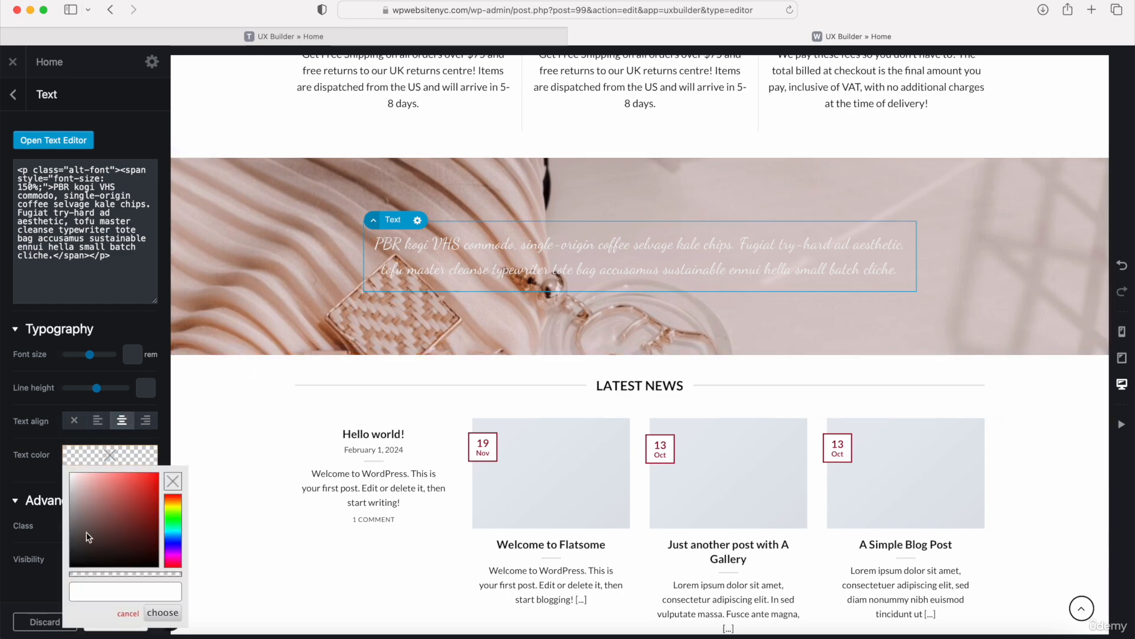
pyautogui.moveTo(85, 547); pyautogui.dragTo(69, 566)
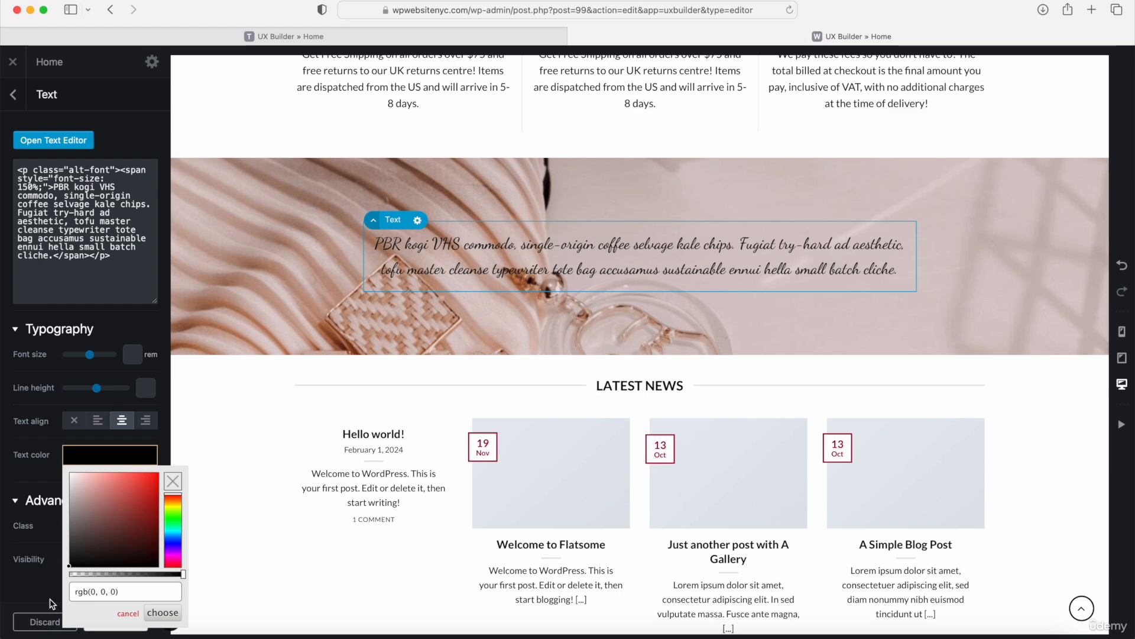
pyautogui.click(163, 613)
pyautogui.click(110, 622)
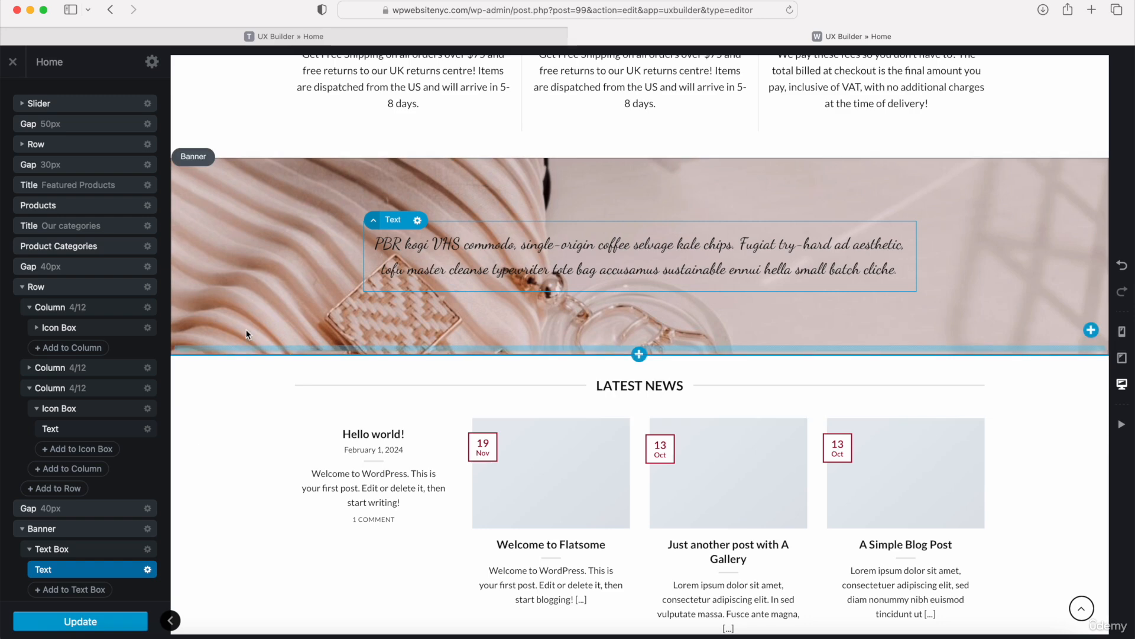
# Try the Fade In Up animation on the Blog posts element under Latest News and play the page's animations
pyautogui.scroll(3, 246, 329)
pyautogui.scroll(-3, 246, 334)
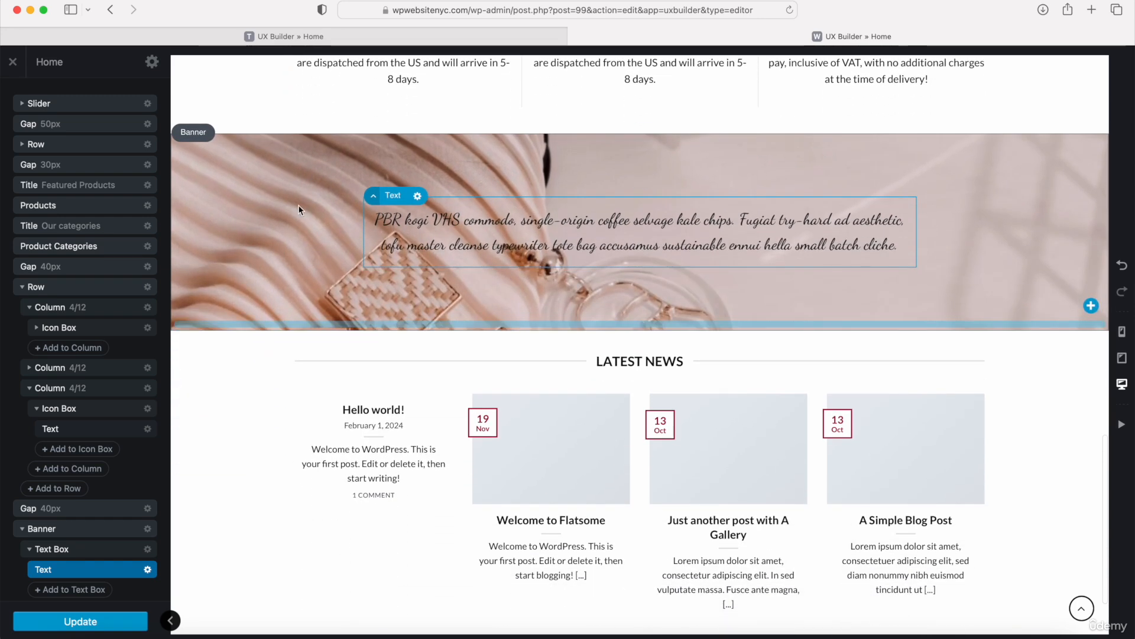
pyautogui.scroll(-3, 299, 208)
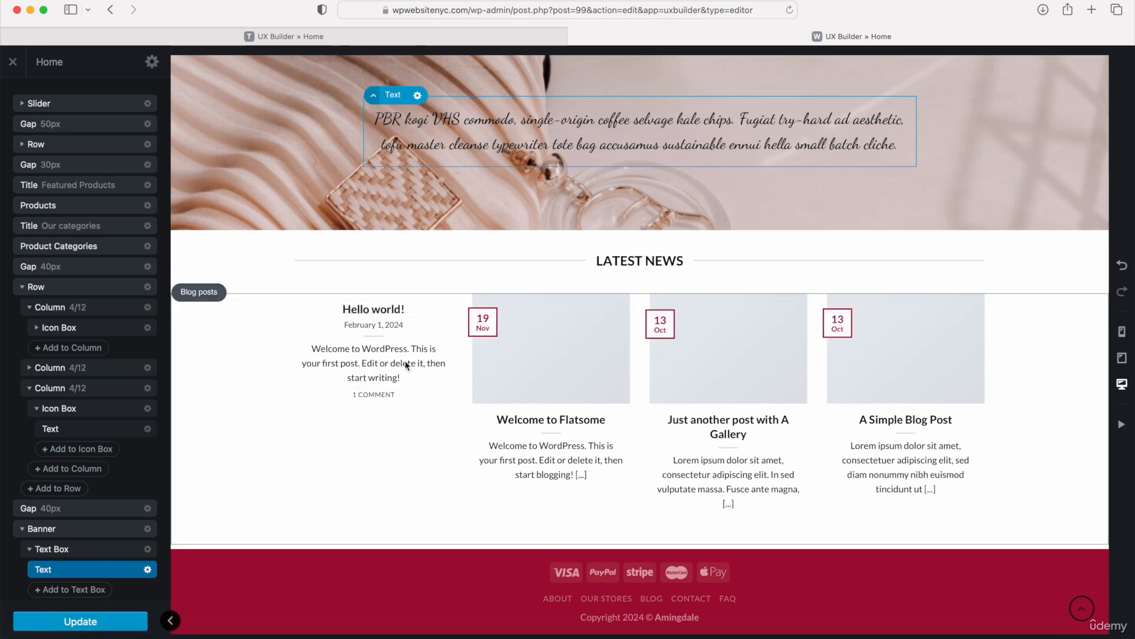
pyautogui.click(201, 293)
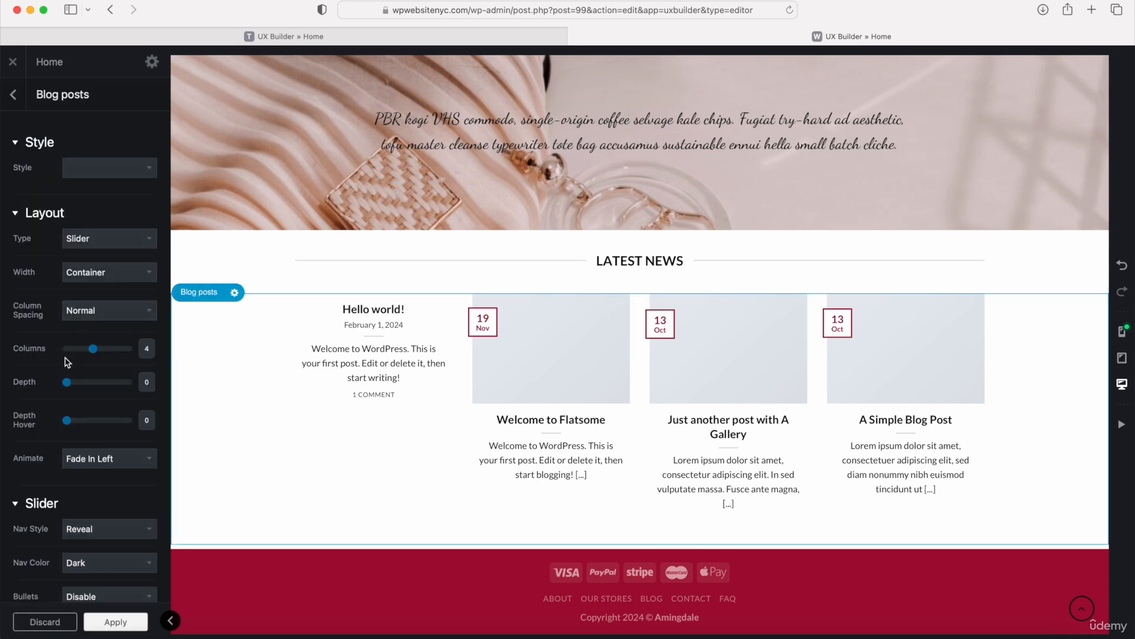
pyautogui.scroll(-5, 110, 365)
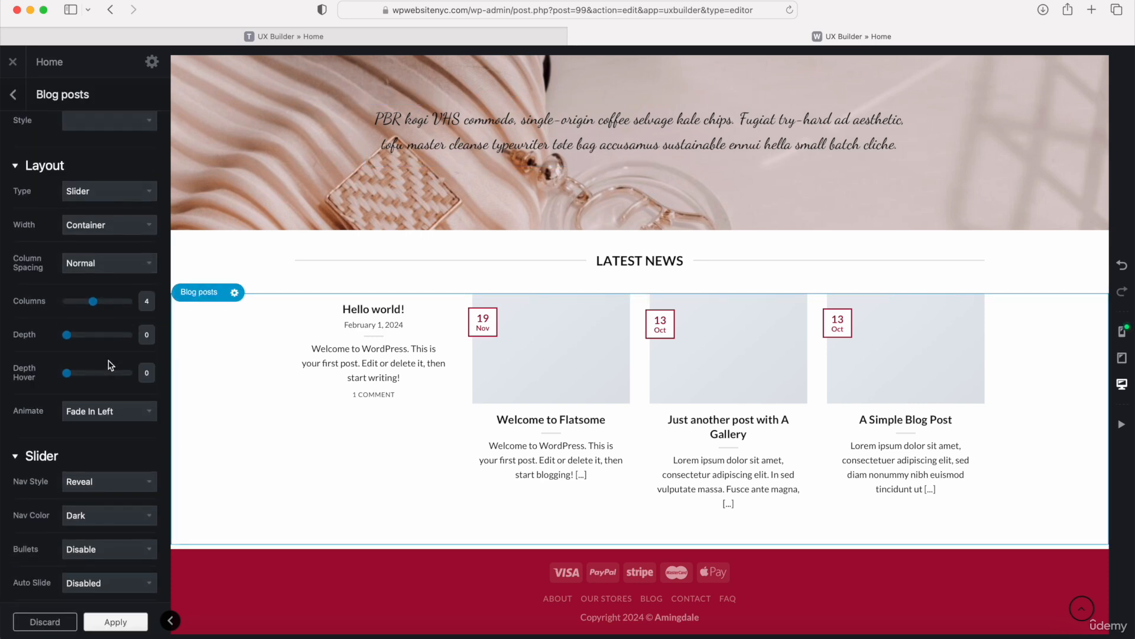
pyautogui.click(105, 319)
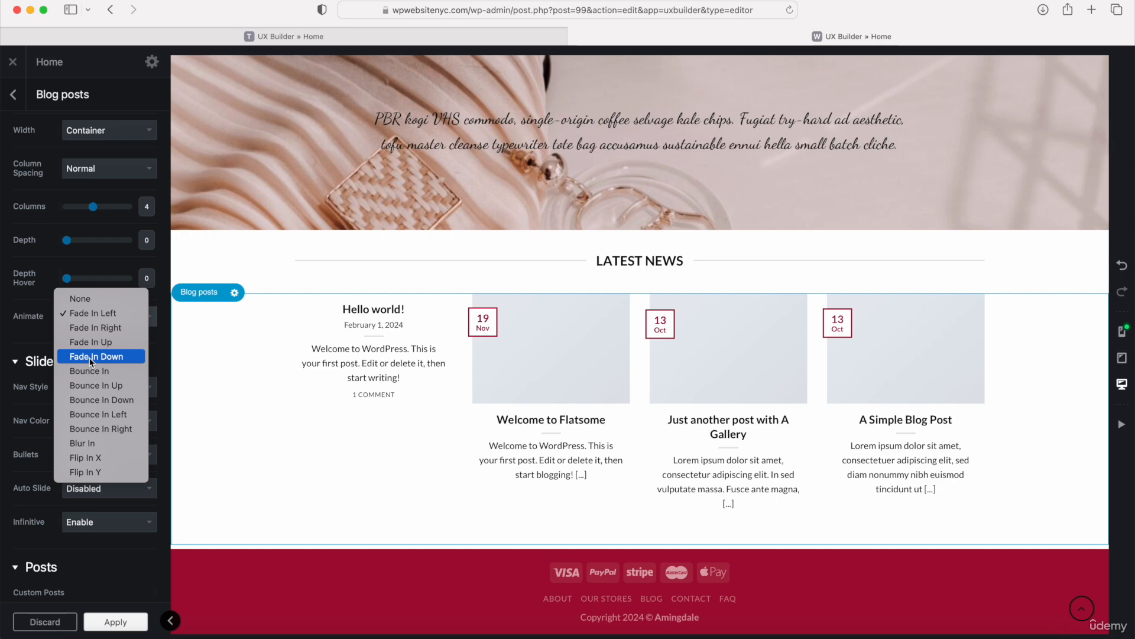
pyautogui.click(92, 343)
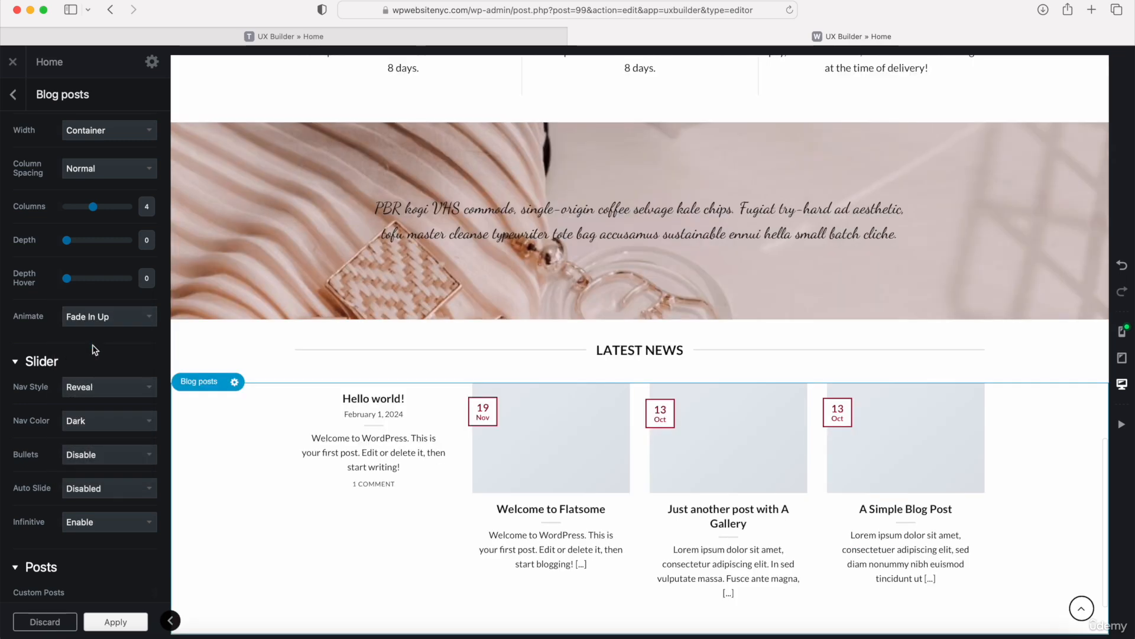
pyautogui.click(1121, 425)
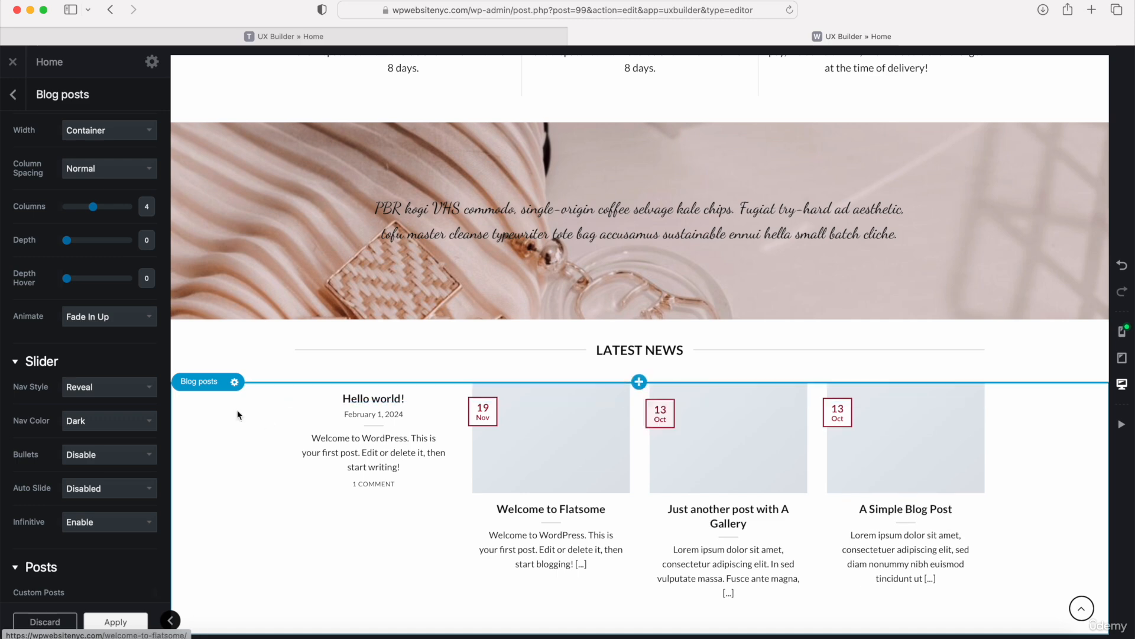
# Return the Blog posts animation to Fade In Left and replay the page's animations
pyautogui.click(109, 316)
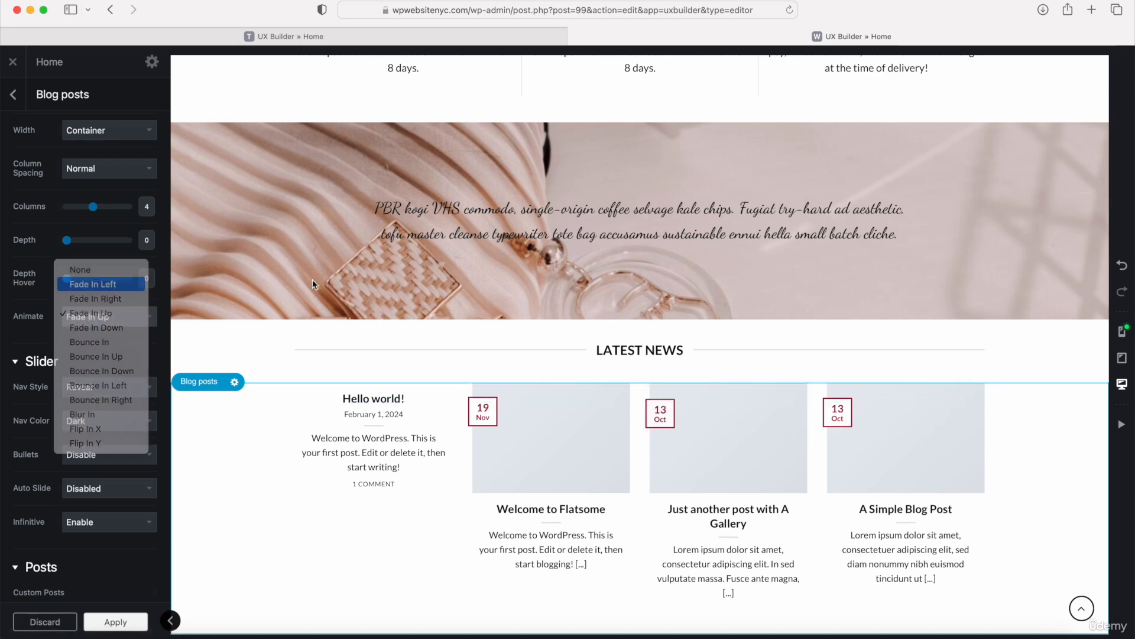
pyautogui.press('Return')
pyautogui.click(1122, 424)
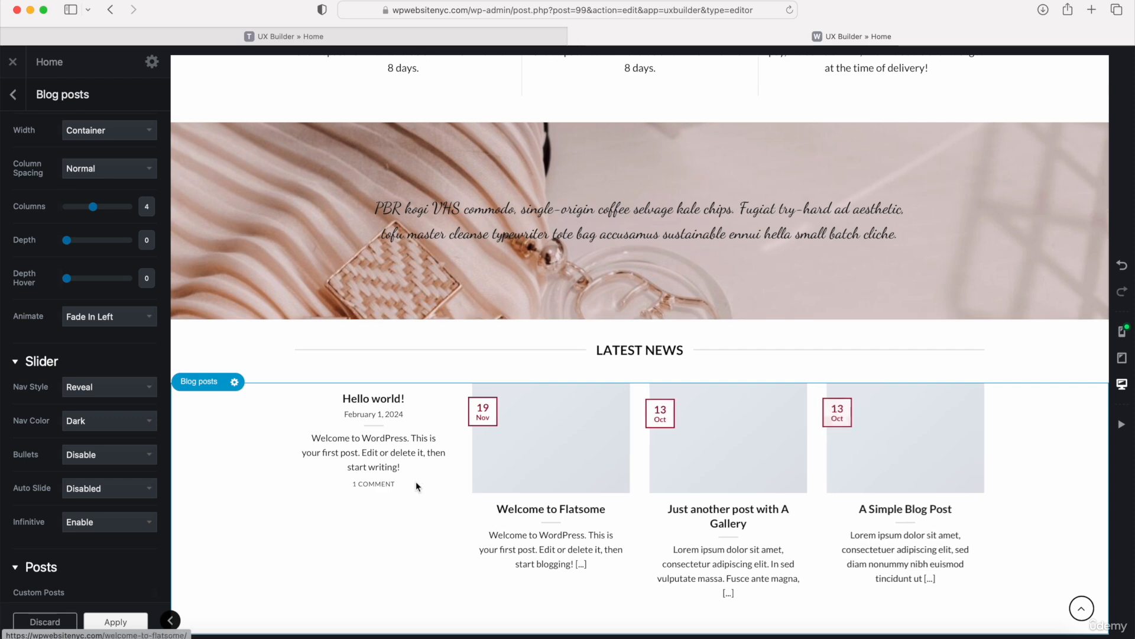
# Check the Blog posts element's slider and post selection settings, including the total posts, and apply them
pyautogui.scroll(-5, 71, 456)
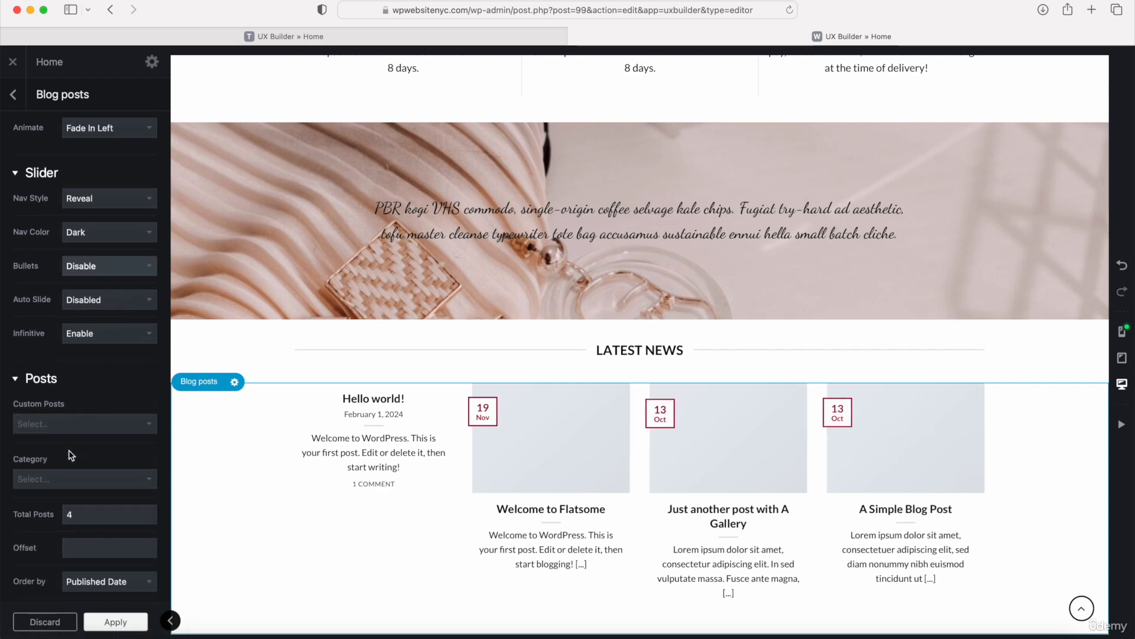
pyautogui.scroll(-4, 71, 455)
pyautogui.moveTo(87, 371); pyautogui.dragTo(68, 371)
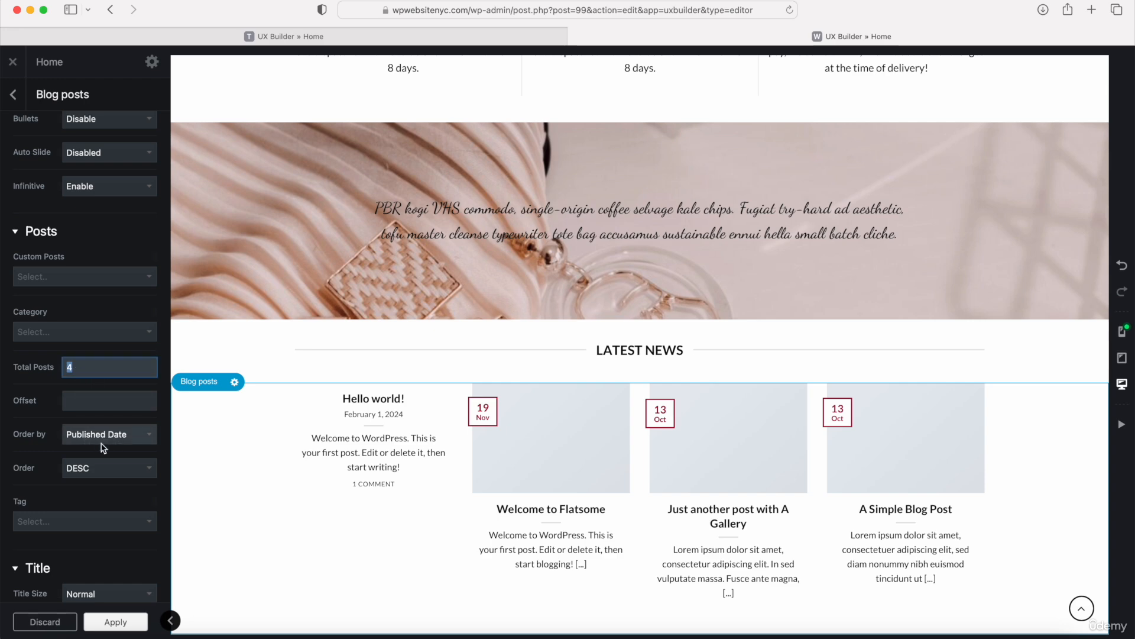
pyautogui.click(114, 621)
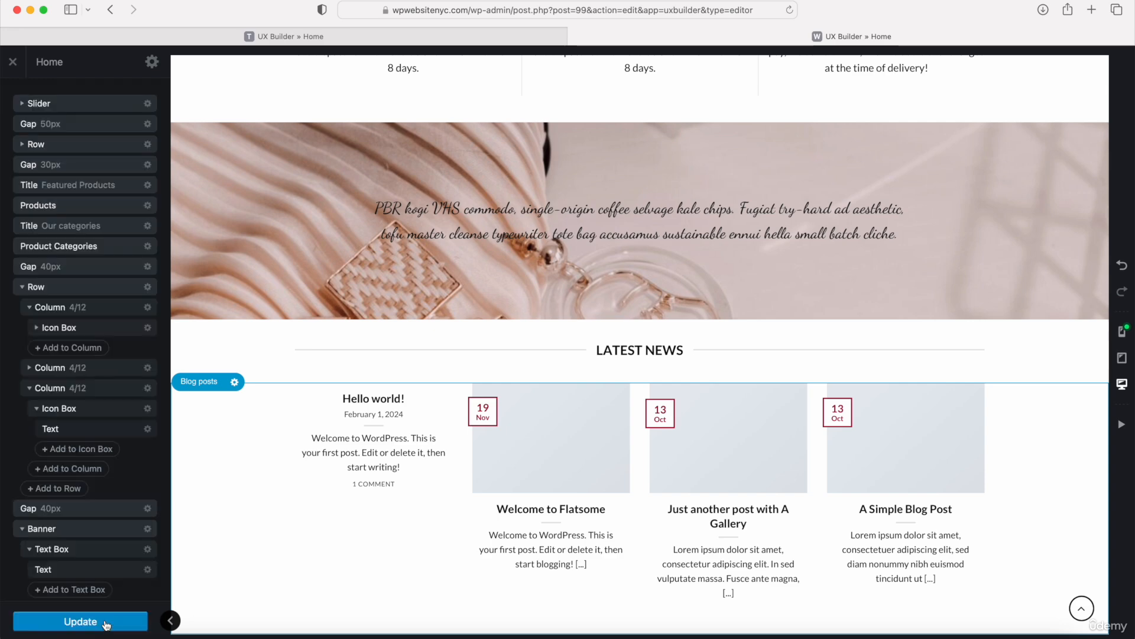
# Review the Home page in desktop layout, covering the footer, header slider, featured products, categories and icon boxes
pyautogui.scroll(-3, 270, 514)
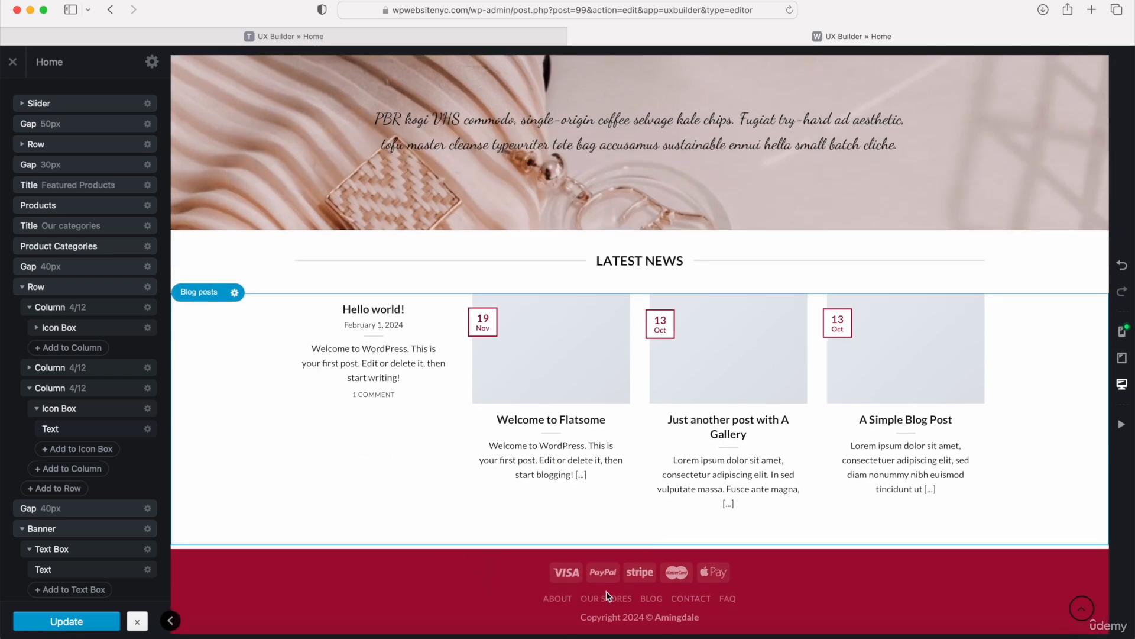
pyautogui.scroll(10, 459, 588)
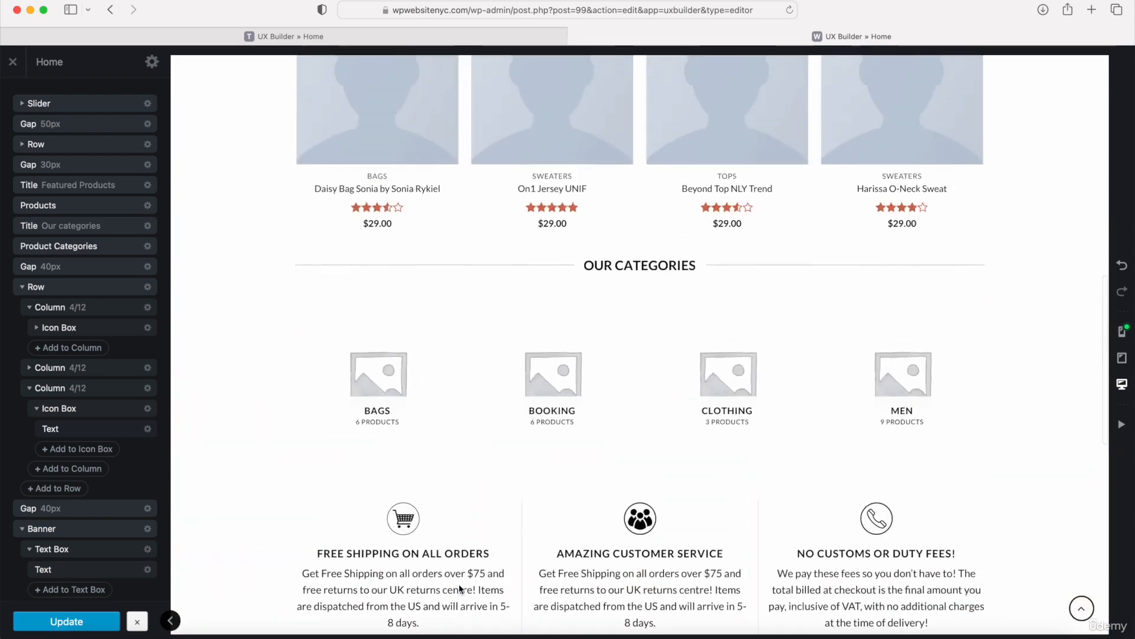
pyautogui.scroll(10, 460, 588)
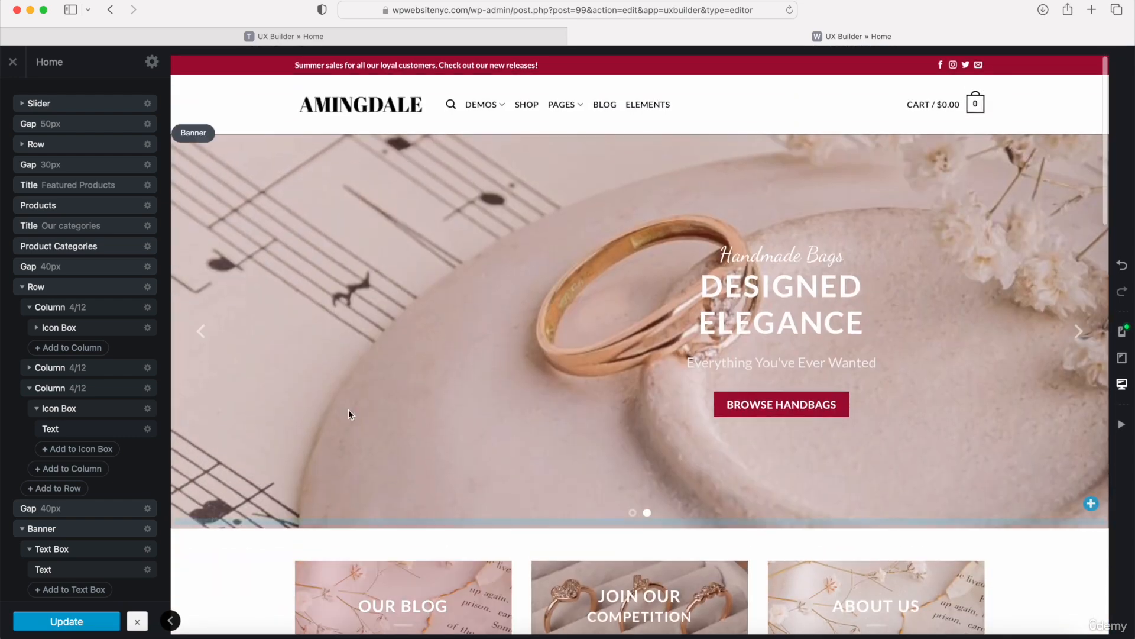
pyautogui.scroll(-10, 399, 362)
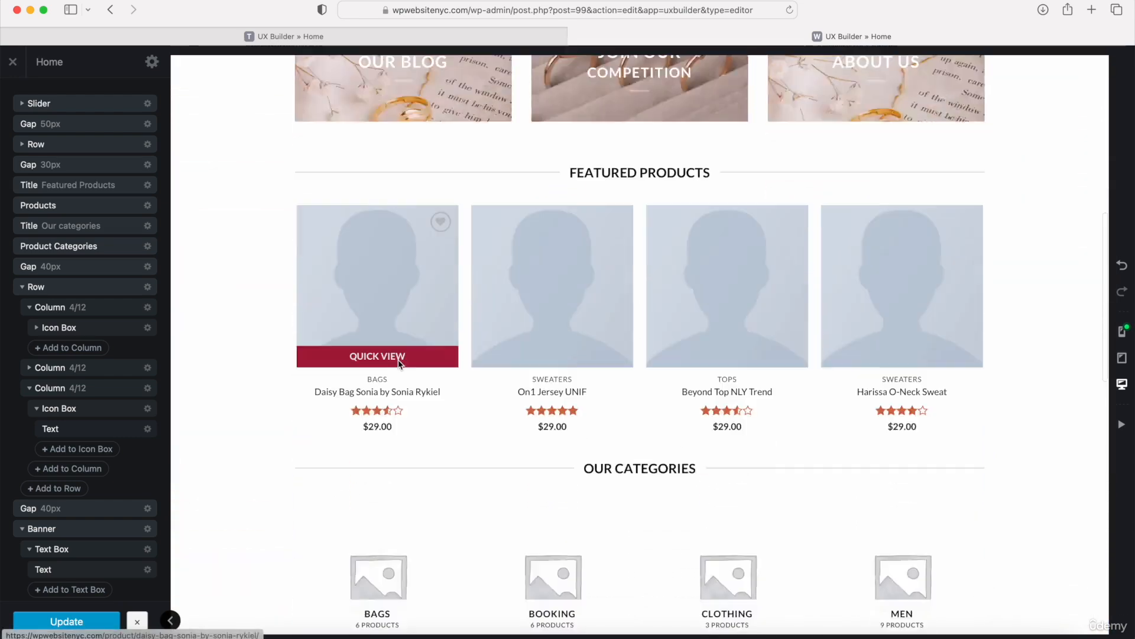
pyautogui.scroll(-6, 398, 362)
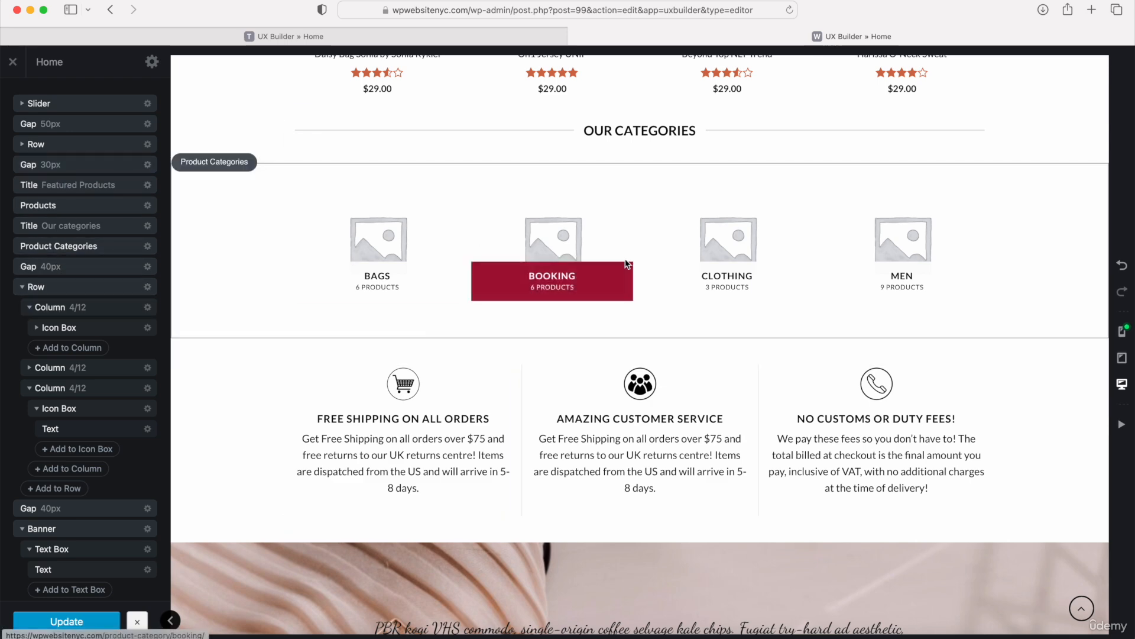
# Preview the Home page at tablet and mobile sizes, and return to the desktop view to check its sections
pyautogui.click(1122, 358)
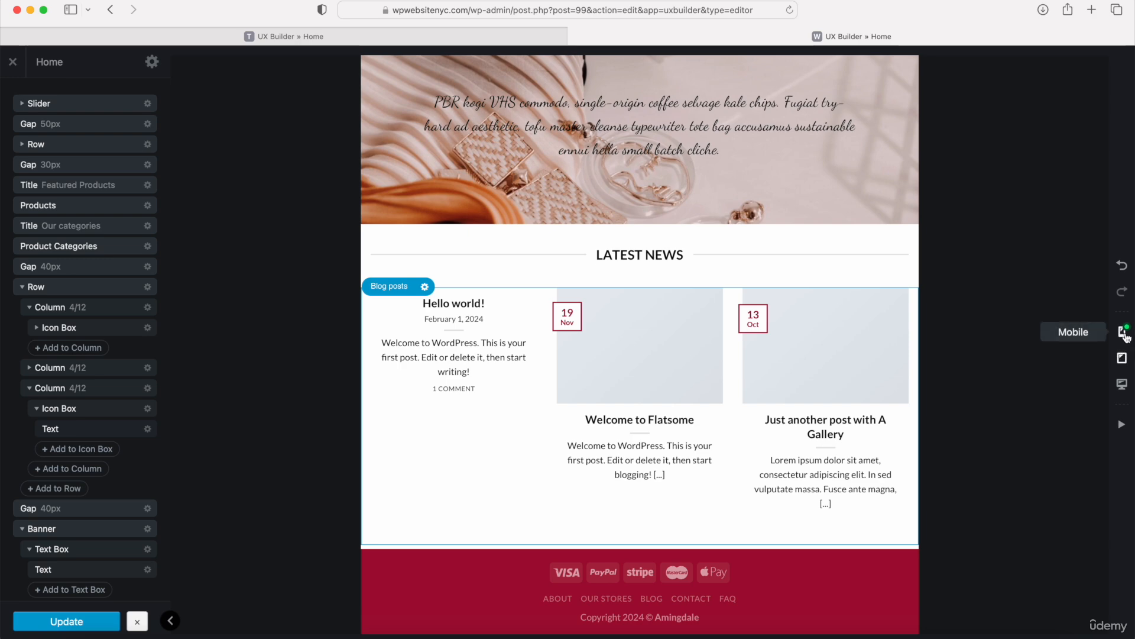
pyautogui.click(1124, 334)
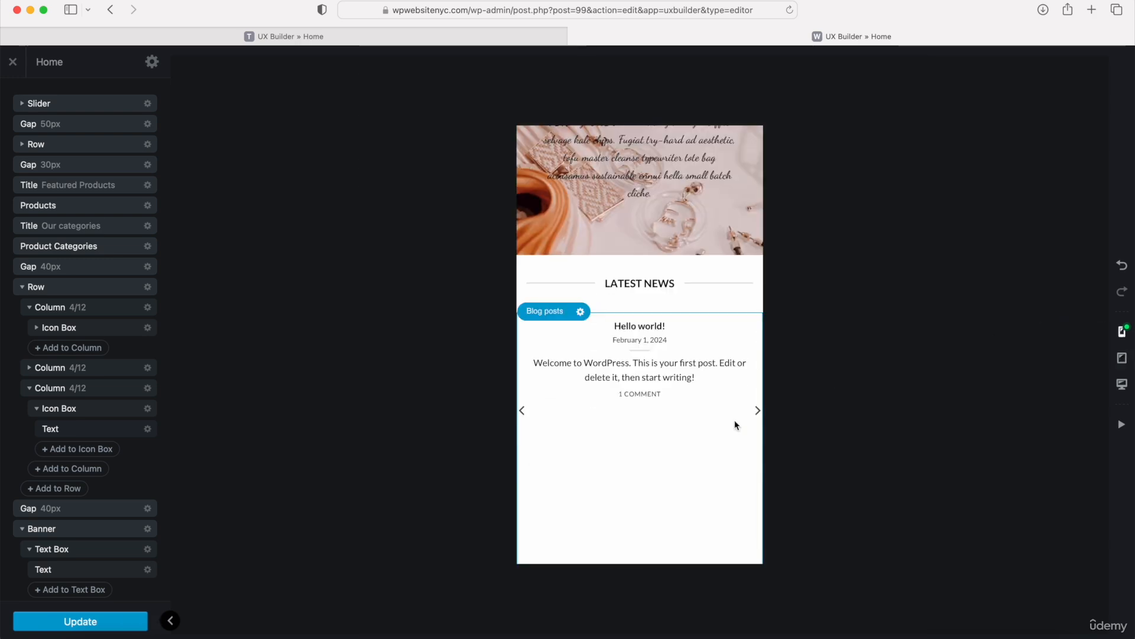
pyautogui.scroll(3, 643, 395)
pyautogui.scroll(10, 641, 390)
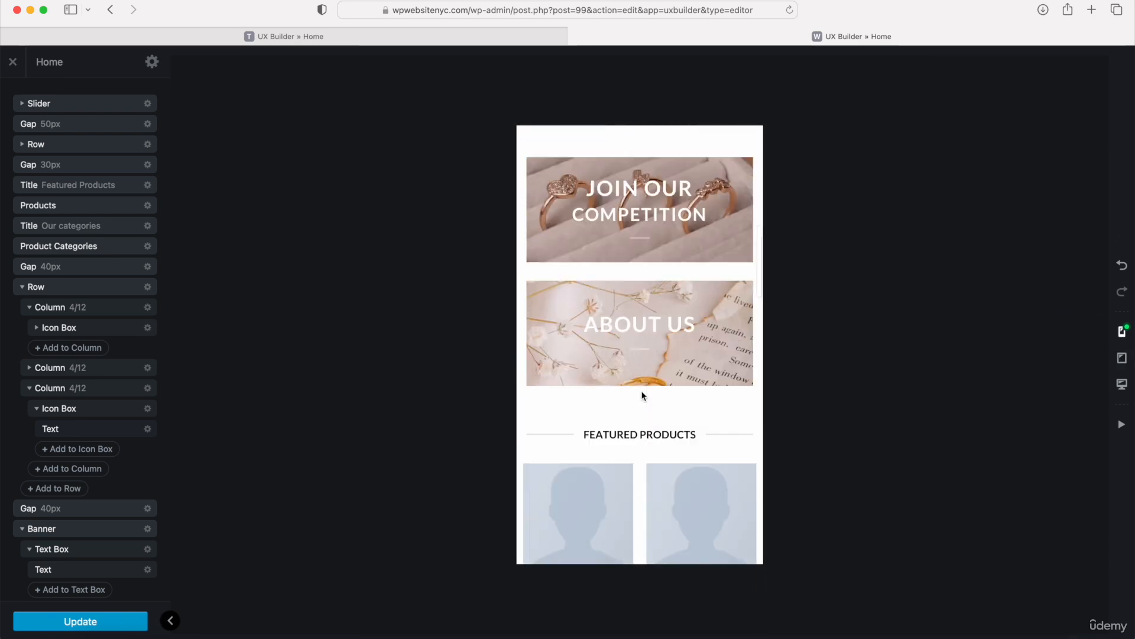
pyautogui.scroll(10, 641, 390)
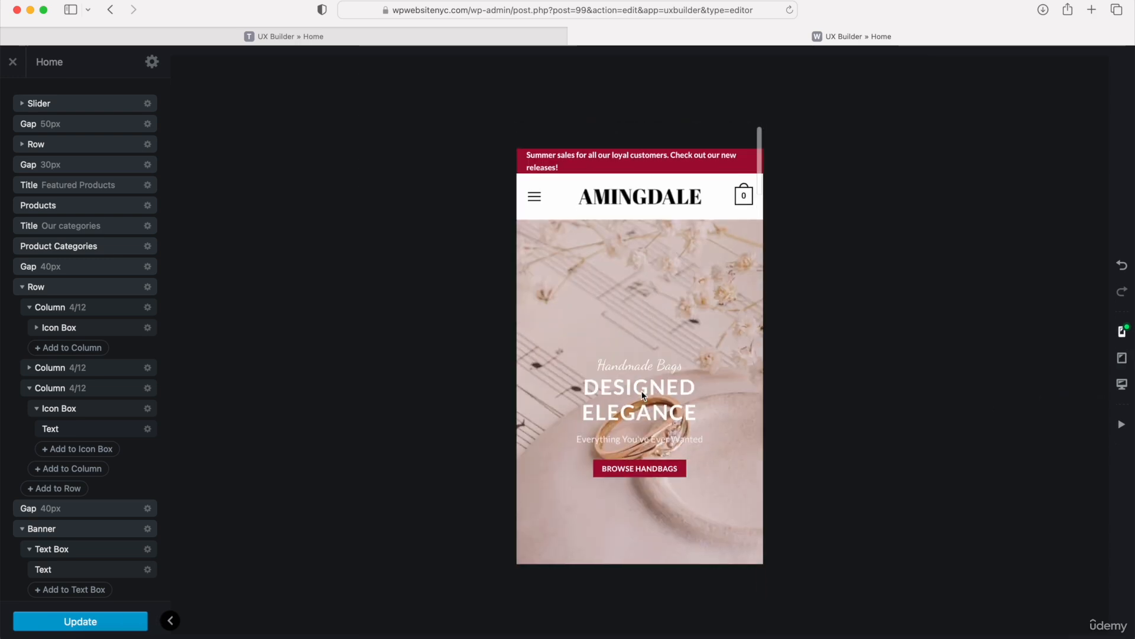
pyautogui.click(1122, 385)
pyautogui.scroll(10, 490, 353)
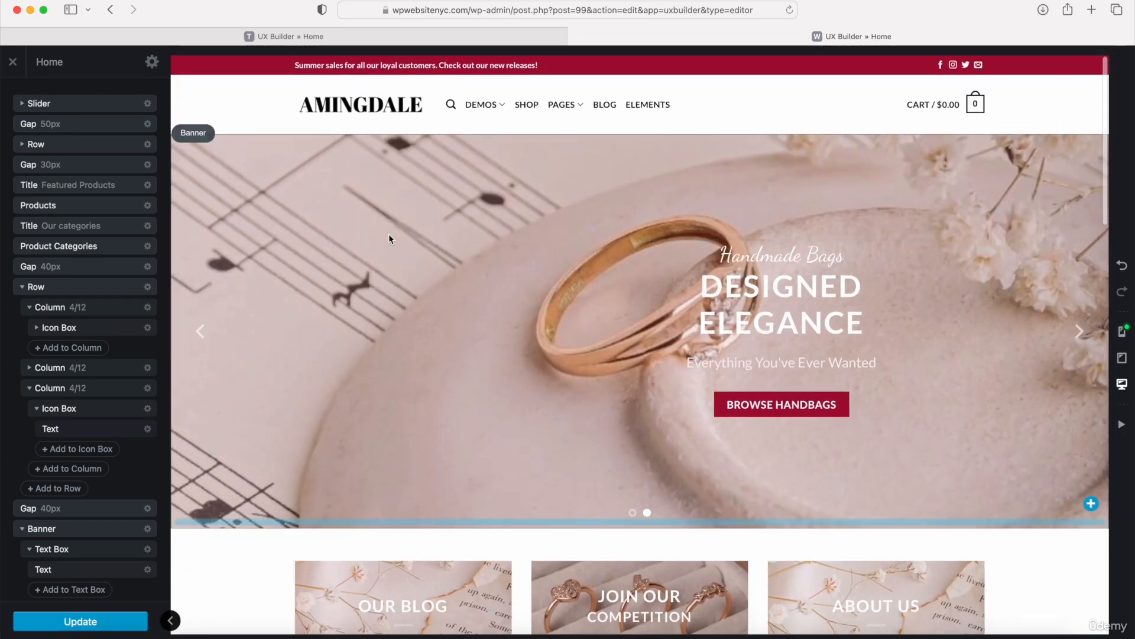
pyautogui.scroll(-10, 389, 237)
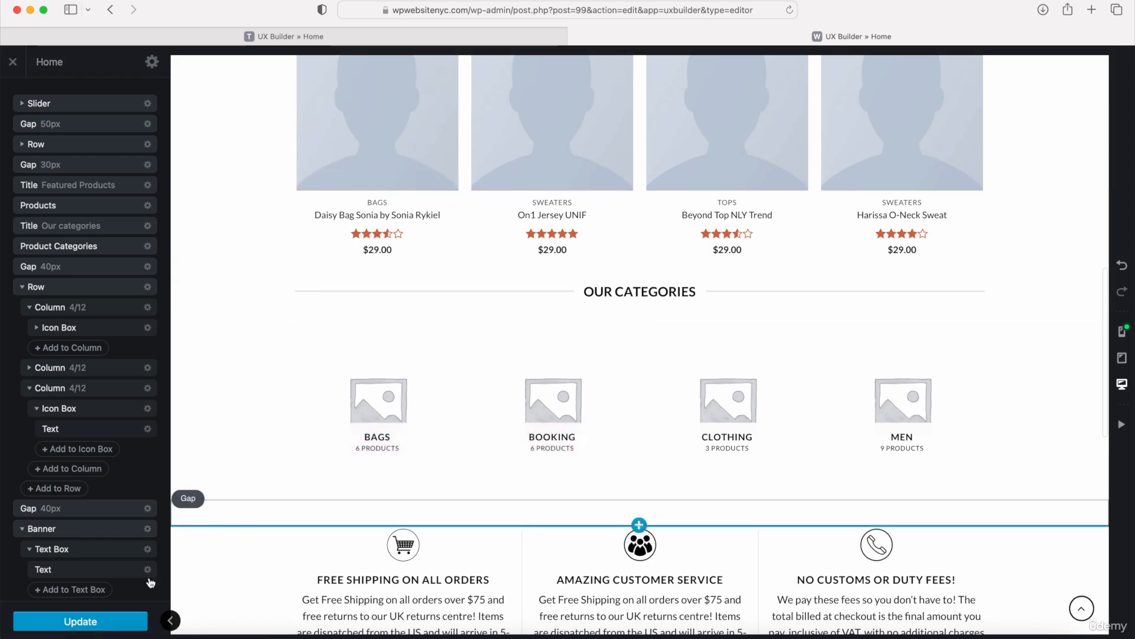
# Update the Home page and leave UX Builder for the WordPress admin's list of pages
pyautogui.click(87, 623)
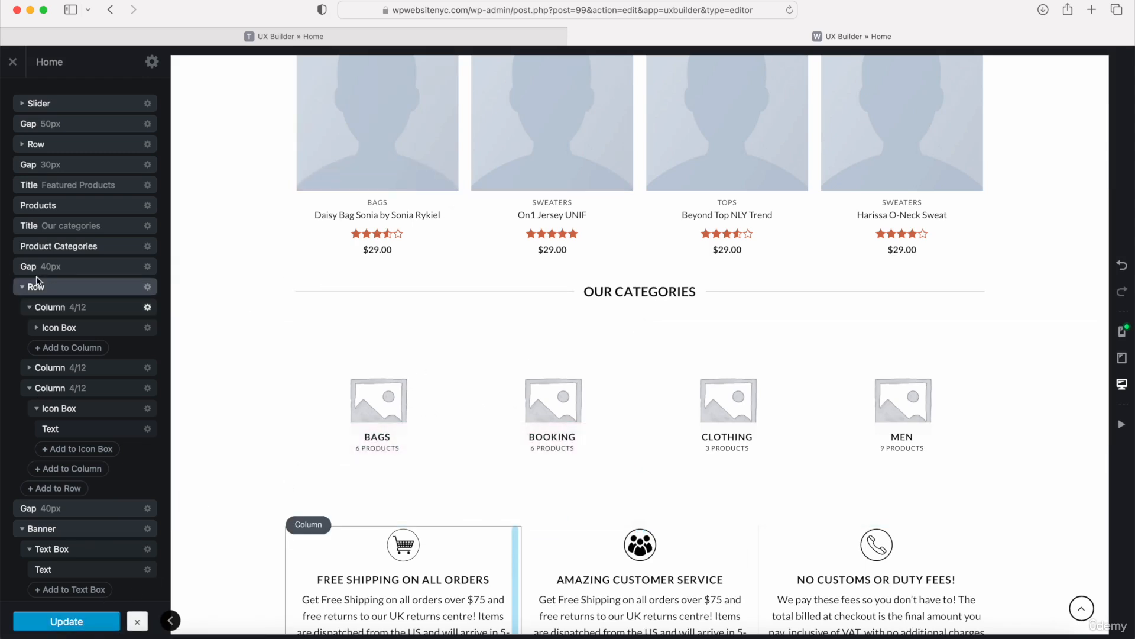
pyautogui.click(13, 63)
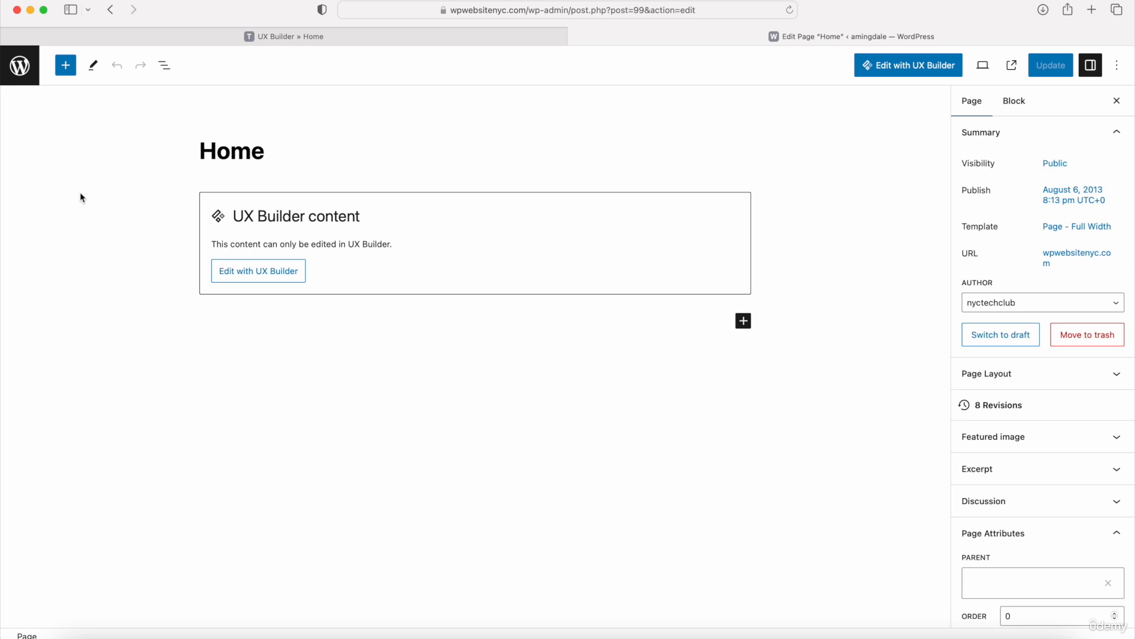
pyautogui.click(21, 70)
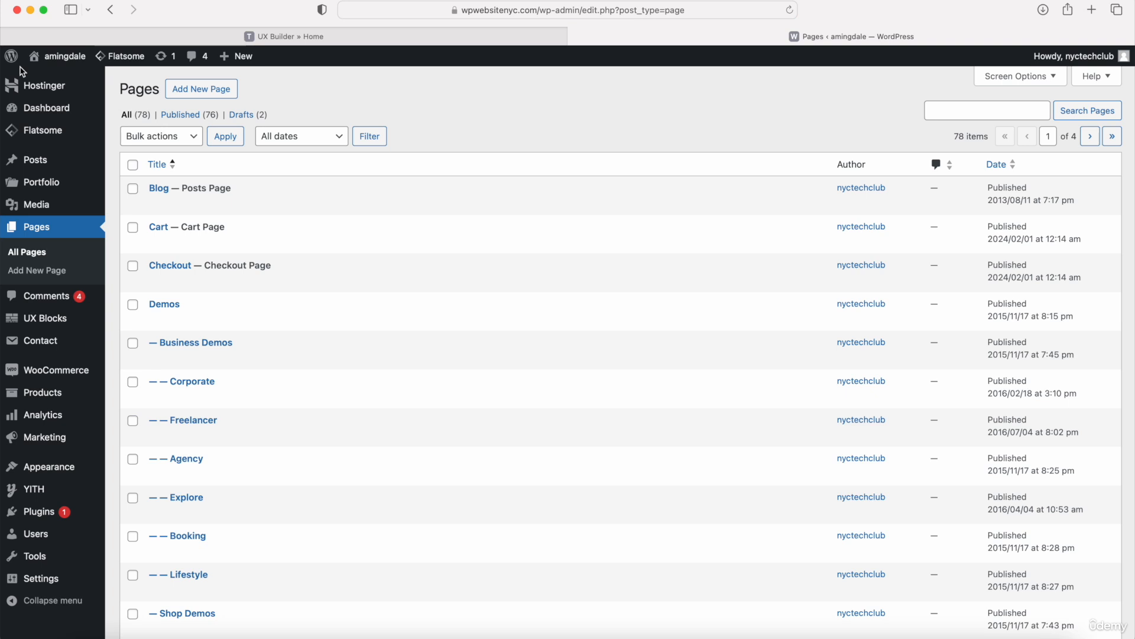
# Bring up the Products options in the WordPress admin
pyautogui.moveTo(108, 84)
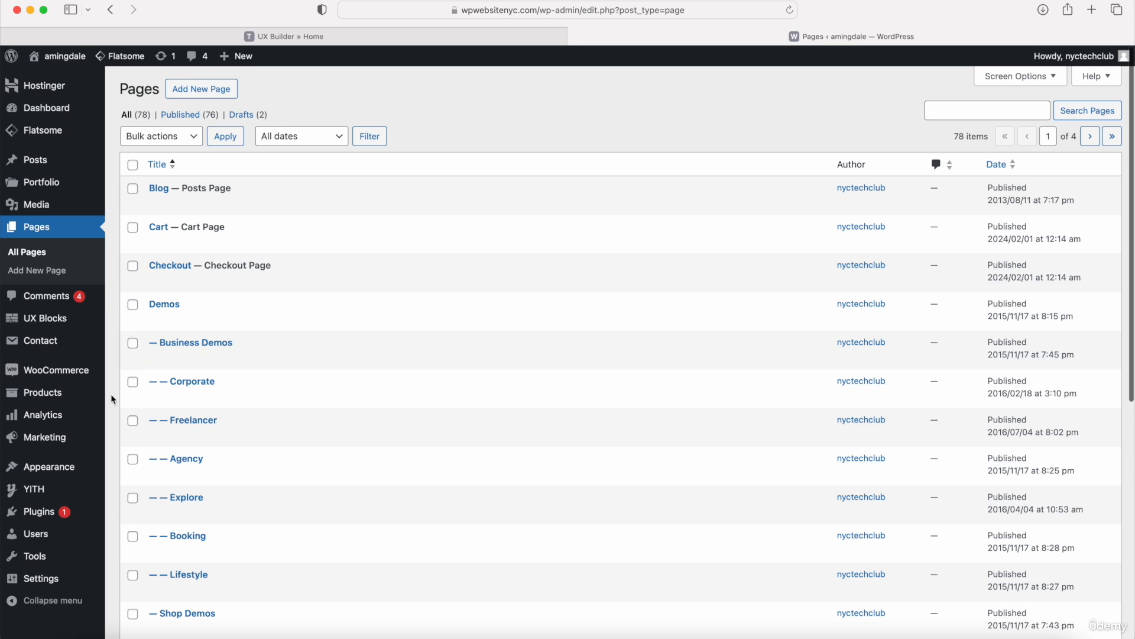
pyautogui.moveTo(69, 396)
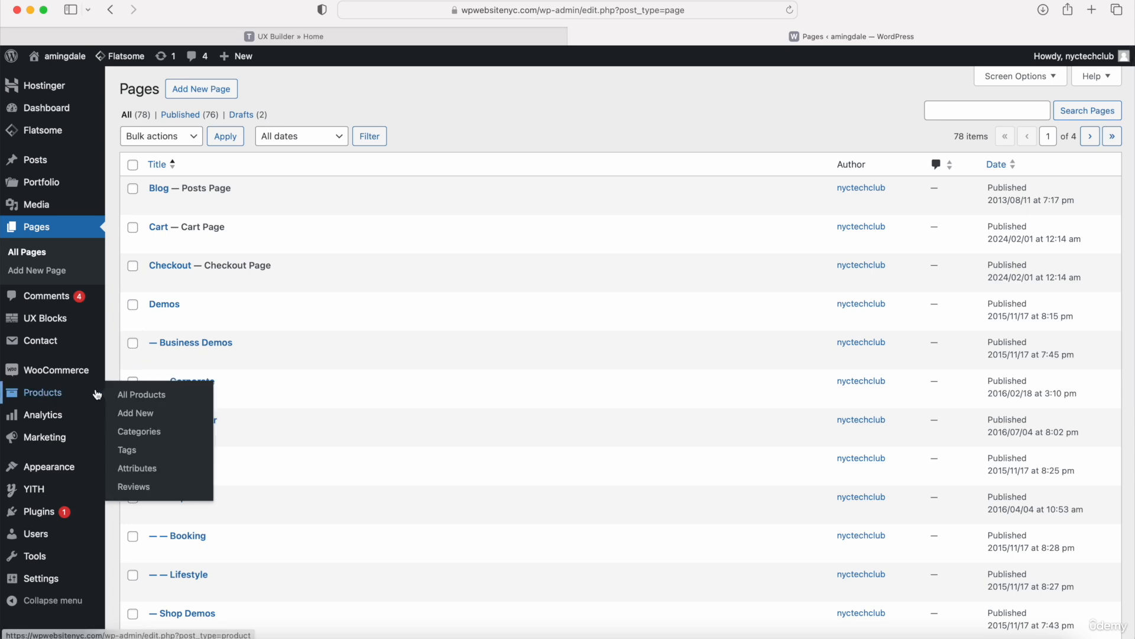